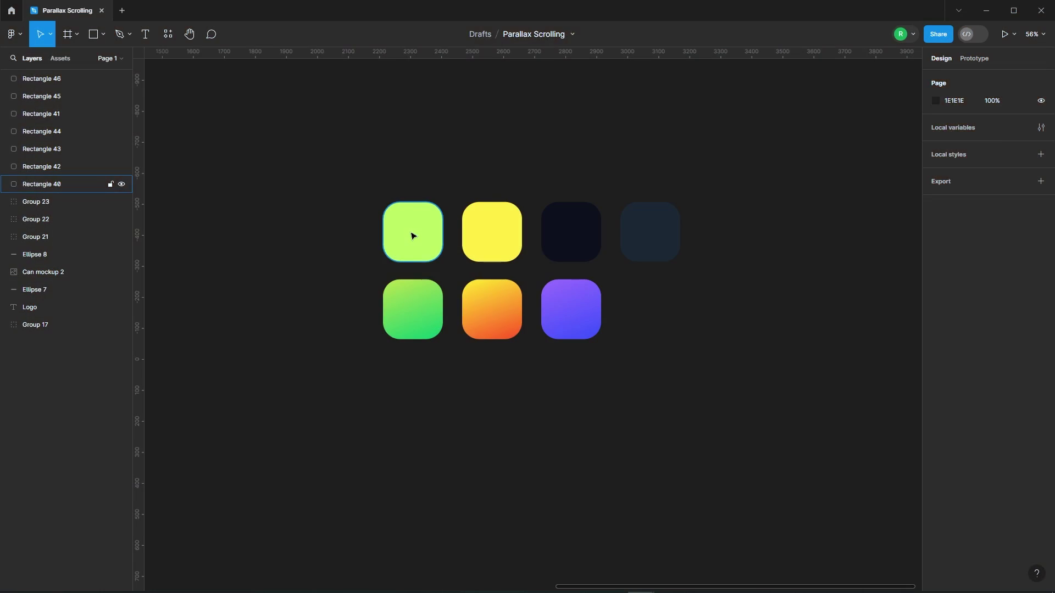
Inspect the solid fill hex codes of the four upper color swatches: green, yellow, near-black and dark blue
{"action": "left_click", "coordinate": [412, 235]}
{"action": "left_click", "coordinate": [935, 229]}
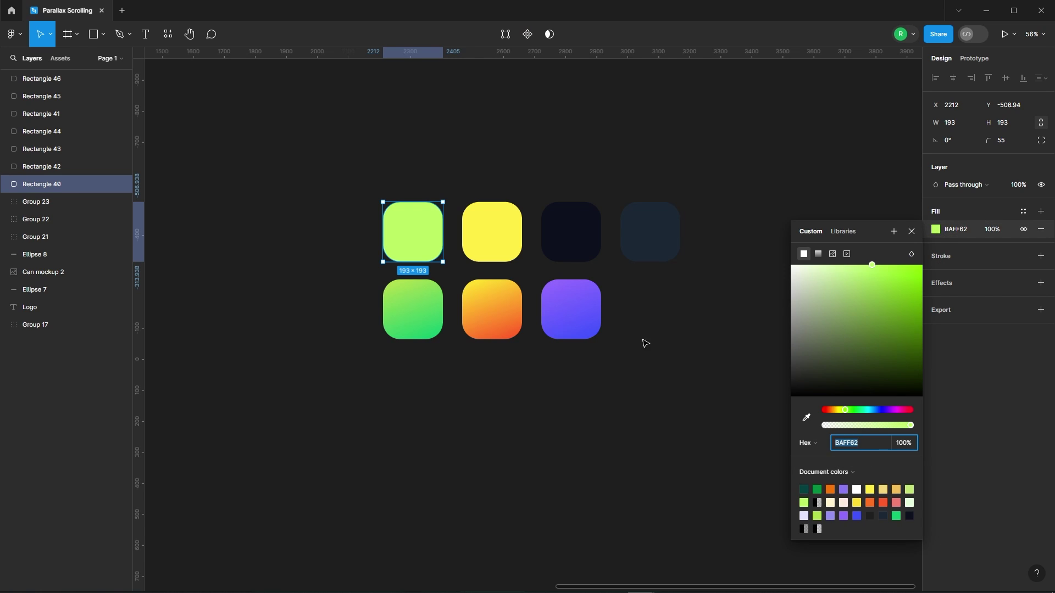
{"action": "left_click", "coordinate": [509, 246]}
{"action": "left_click", "coordinate": [934, 231]}
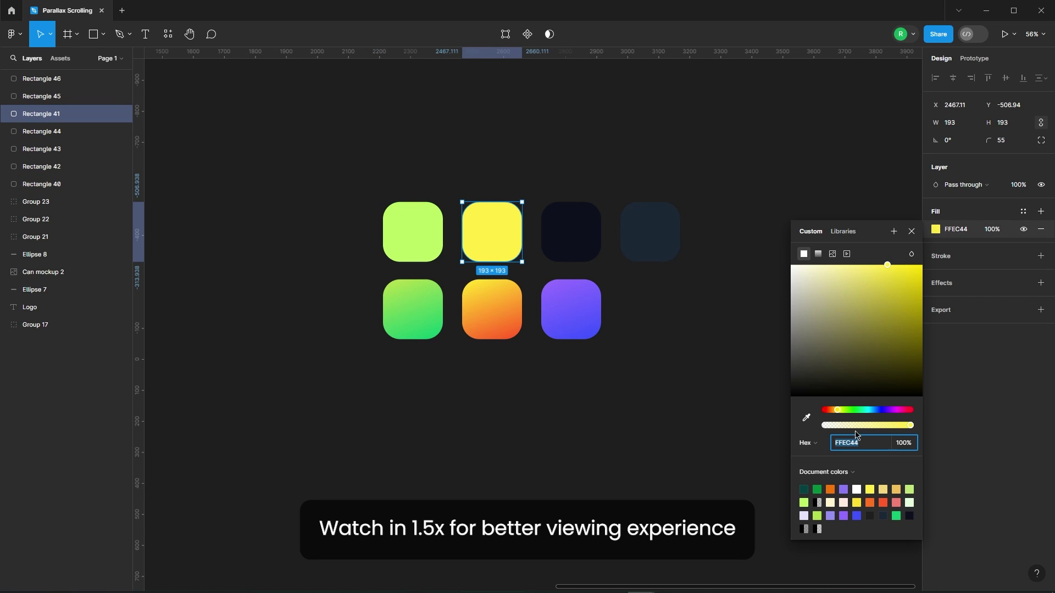
{"action": "left_click", "coordinate": [557, 204]}
{"action": "left_click", "coordinate": [935, 233]}
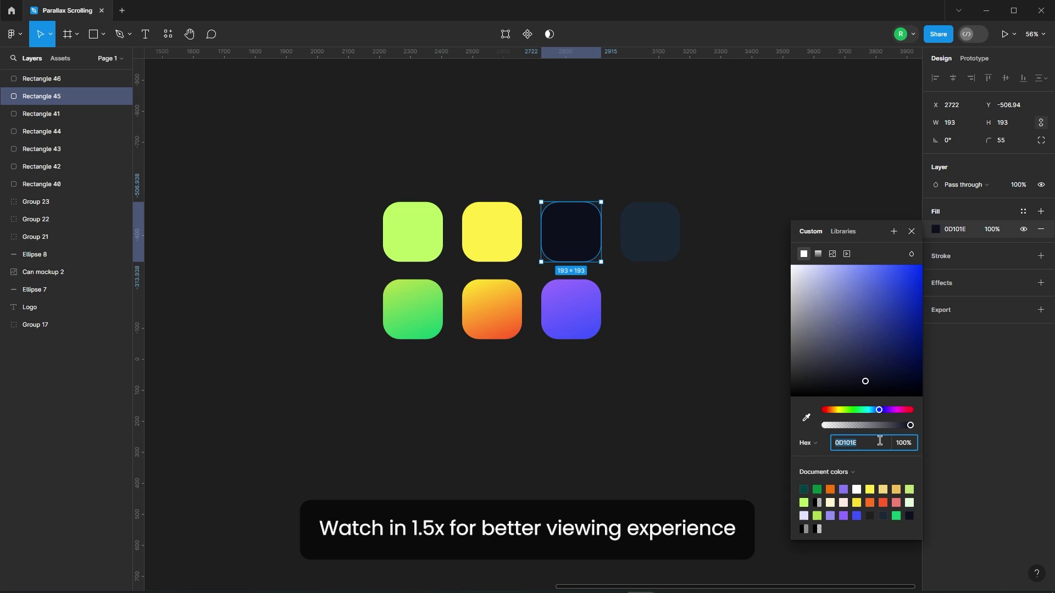
{"action": "left_click", "coordinate": [657, 226]}
{"action": "left_click", "coordinate": [936, 233]}
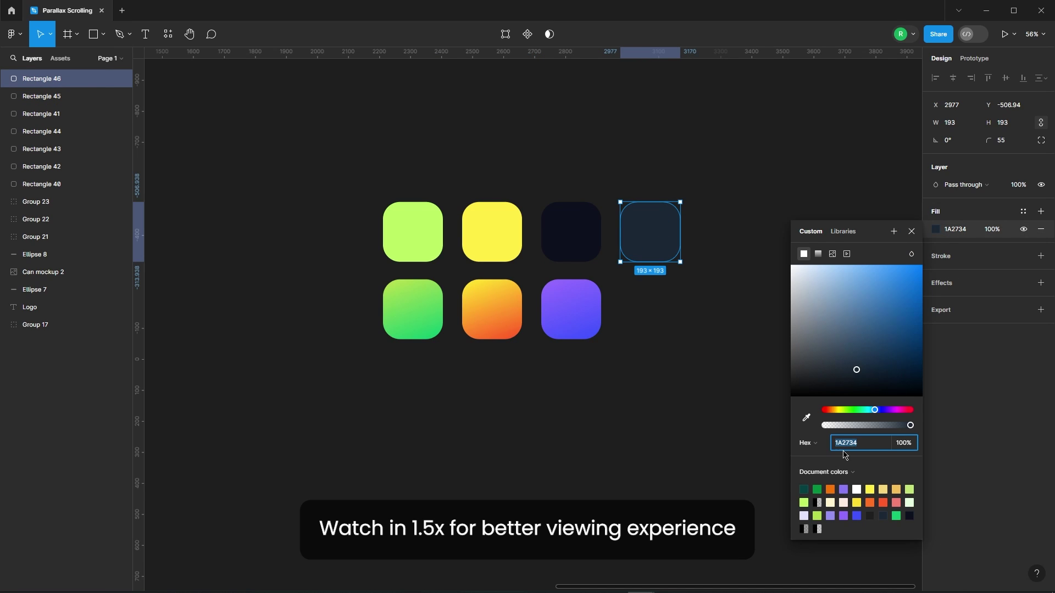
Inspect both gradient stop colors of the green, orange and purple swatches in the lower row
{"action": "left_click", "coordinate": [443, 309]}
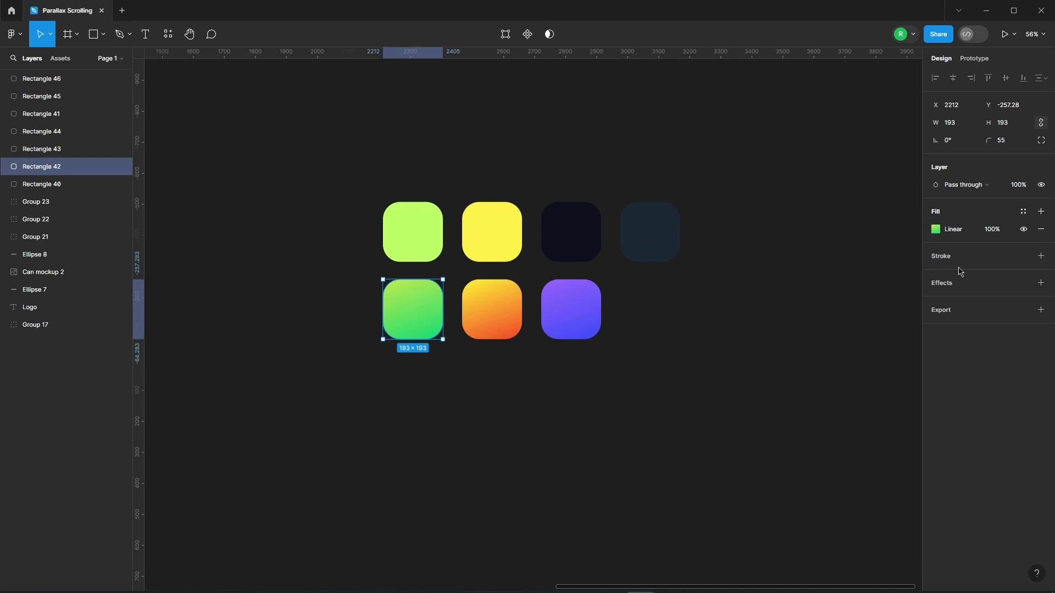
{"action": "left_click", "coordinate": [937, 230]}
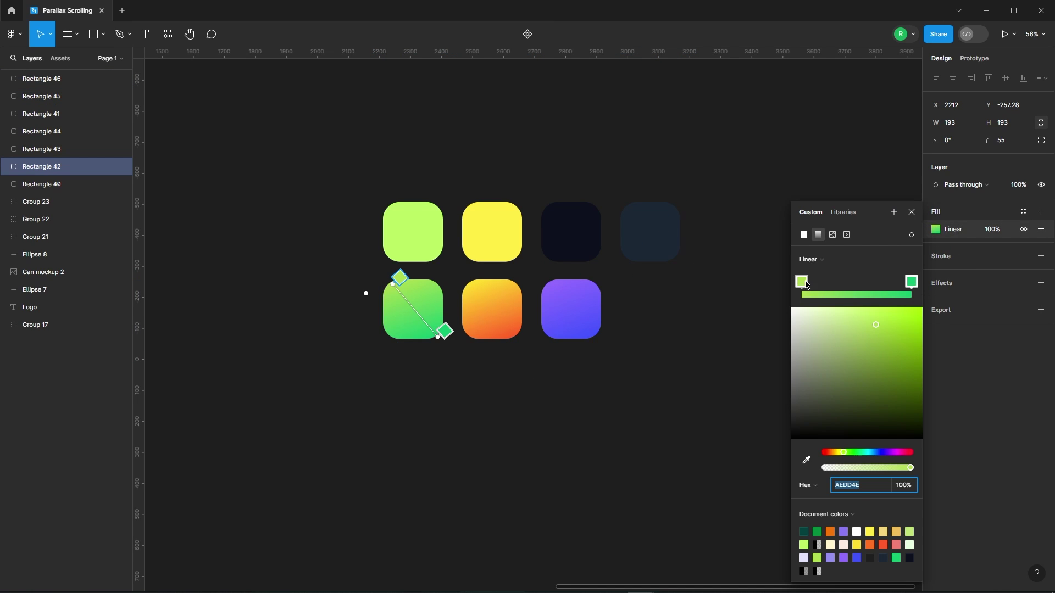
{"action": "left_click", "coordinate": [911, 283]}
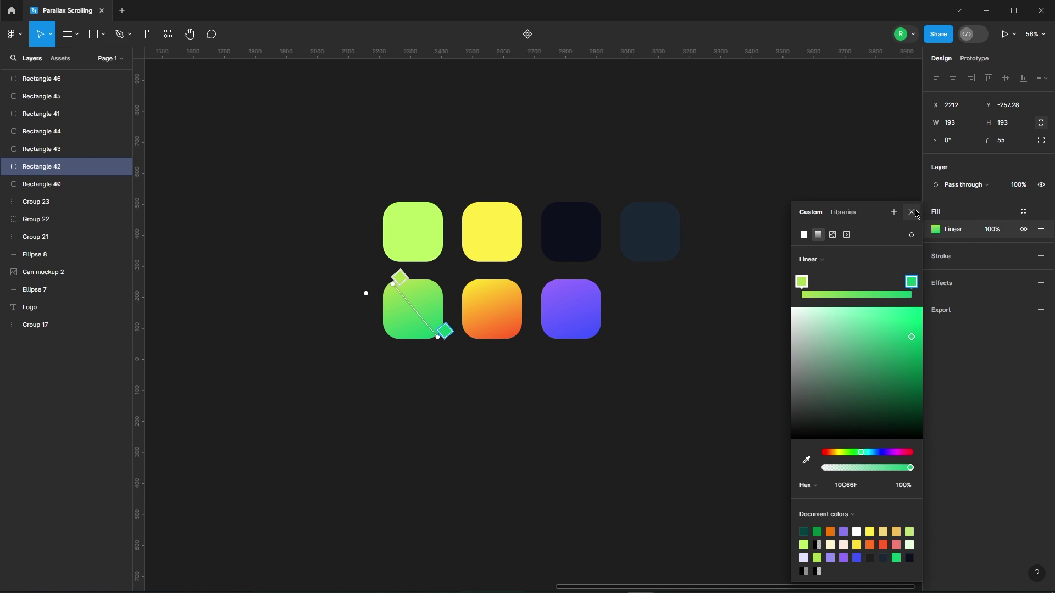
{"action": "left_click", "coordinate": [913, 212]}
{"action": "left_click", "coordinate": [496, 317]}
{"action": "left_click", "coordinate": [937, 229]}
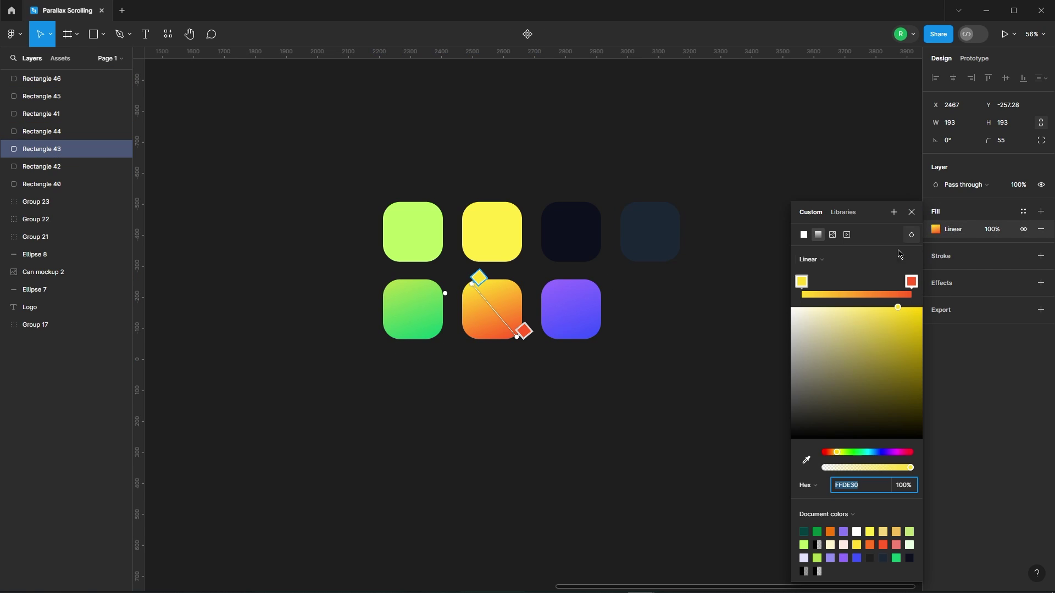
{"action": "left_click", "coordinate": [912, 282]}
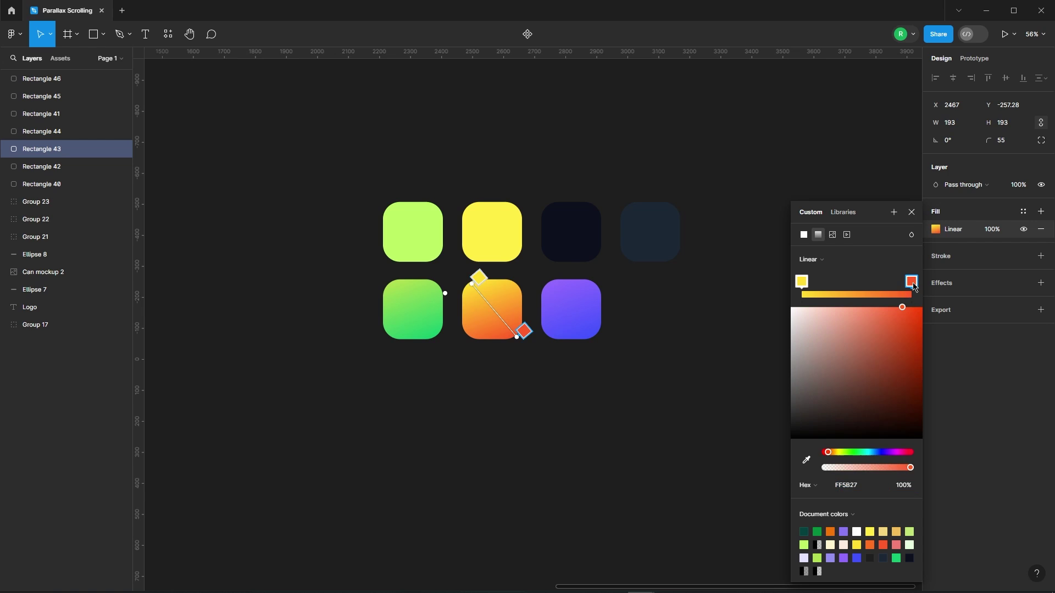
{"action": "left_click", "coordinate": [914, 213]}
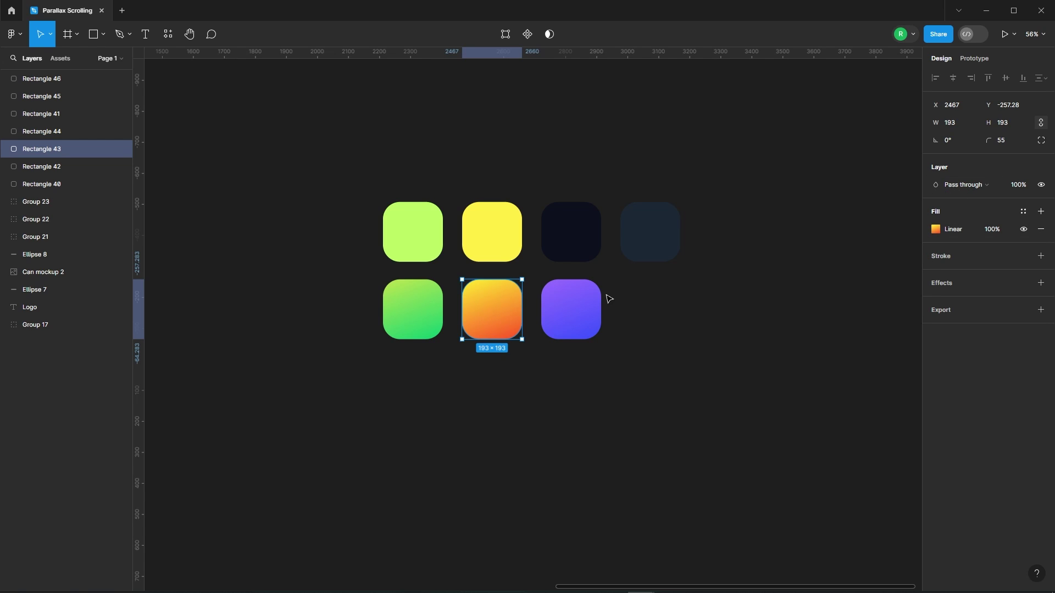
{"action": "left_click", "coordinate": [592, 301]}
{"action": "left_click", "coordinate": [938, 231]}
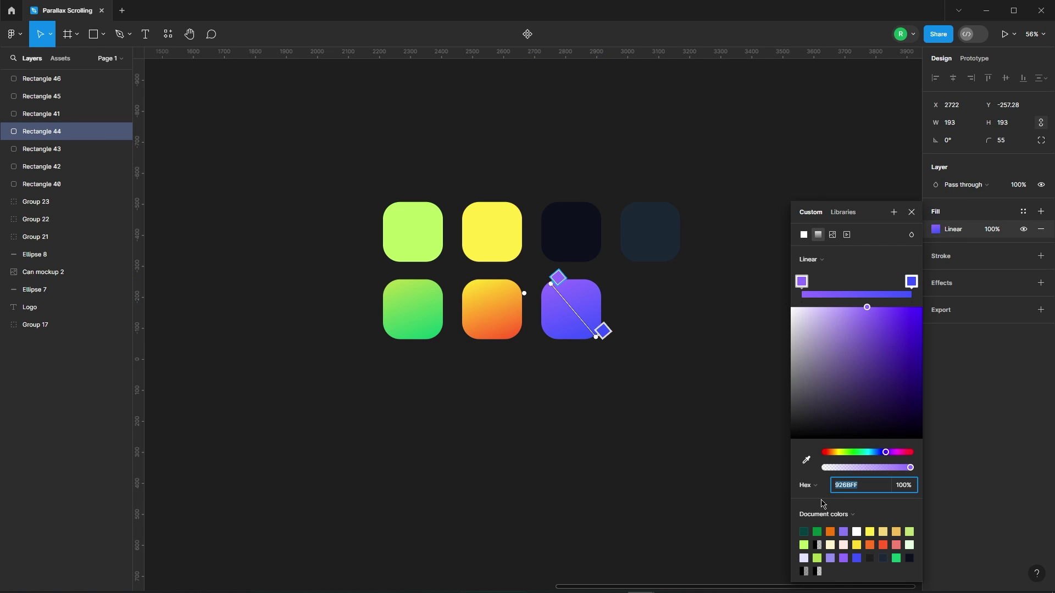
{"action": "left_click", "coordinate": [911, 283]}
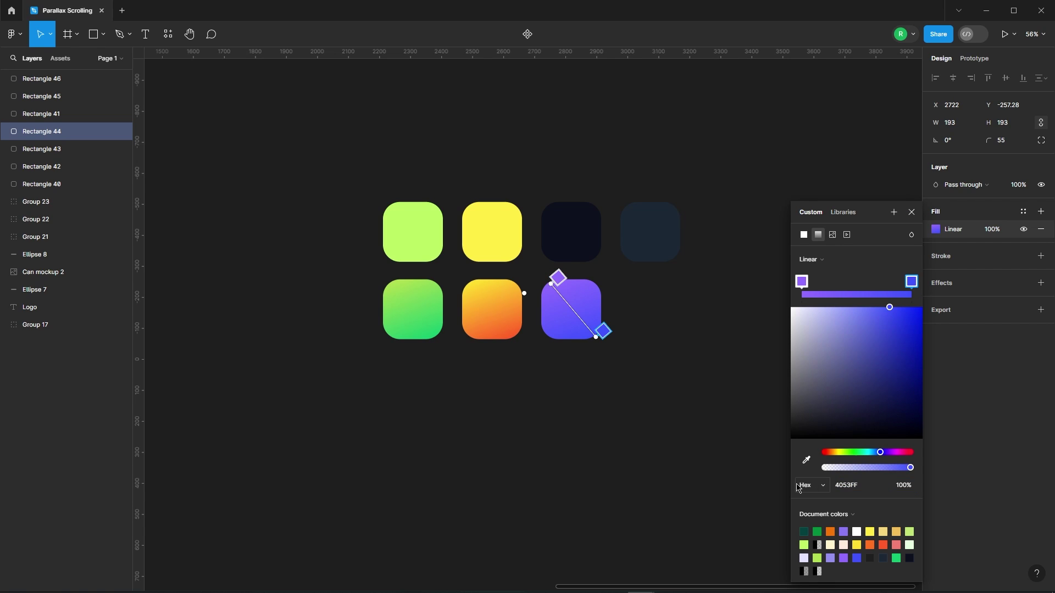
{"action": "left_click", "coordinate": [912, 214]}
{"action": "left_click", "coordinate": [780, 185]}
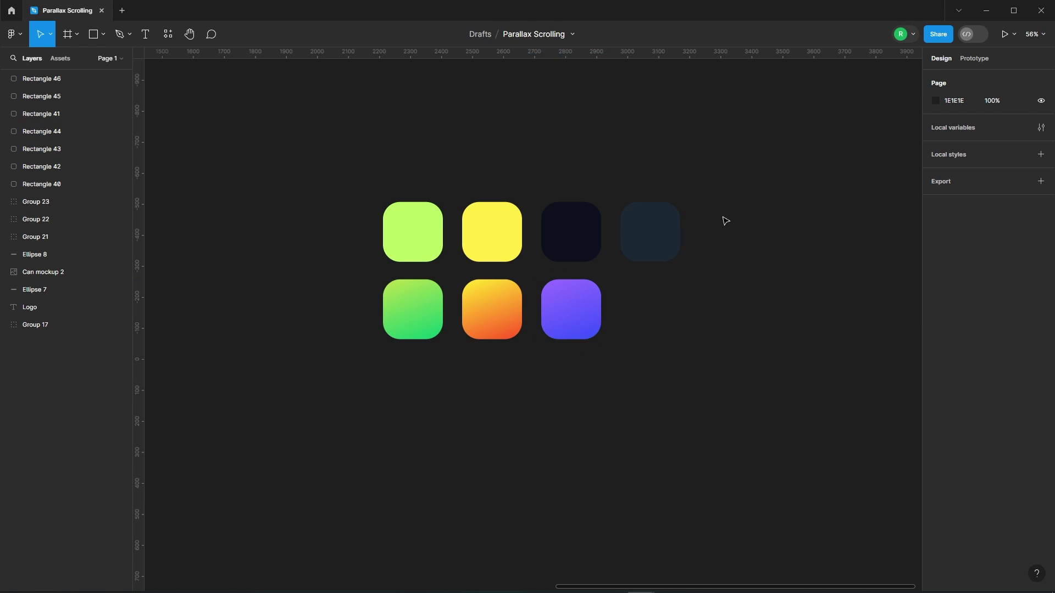
Look over the prepared assets: the fruit cider labels, FruityFizz logo, white accent strokes and blank can mockup
{"action": "scroll", "coordinate": [827, 210], "scroll_direction": "down", "scroll_amount": 4}
{"action": "scroll", "coordinate": [520, 253], "scroll_direction": "up", "scroll_amount": 2}
{"action": "scroll", "coordinate": [437, 299], "scroll_direction": "up", "scroll_amount": 6}
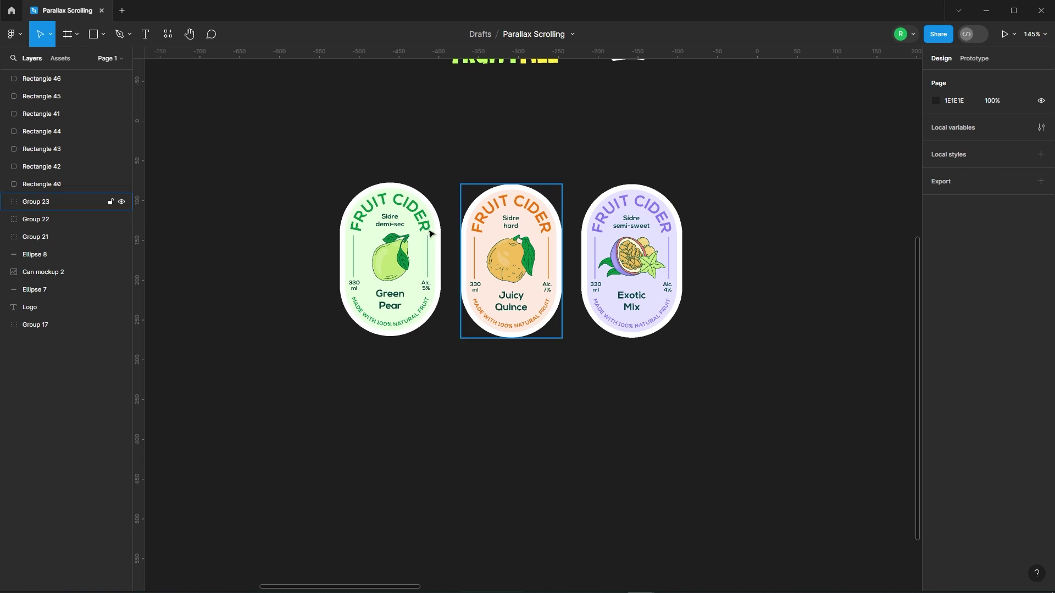
{"action": "scroll", "coordinate": [541, 352], "scroll_direction": "up", "scroll_amount": 2}
{"action": "scroll", "coordinate": [577, 165], "scroll_direction": "up", "scroll_amount": 1}
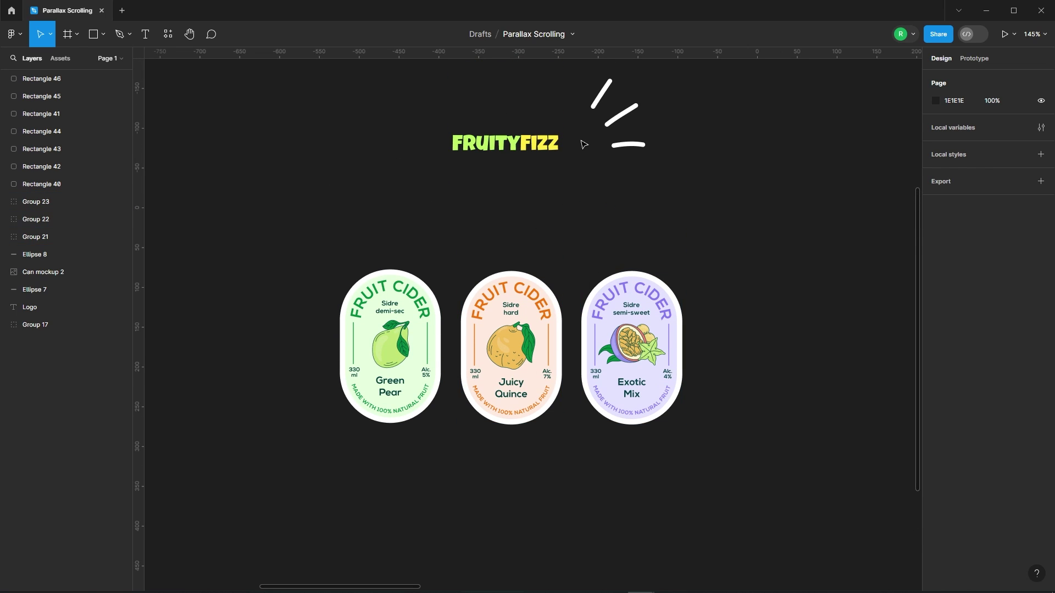
{"action": "left_click", "coordinate": [544, 144]}
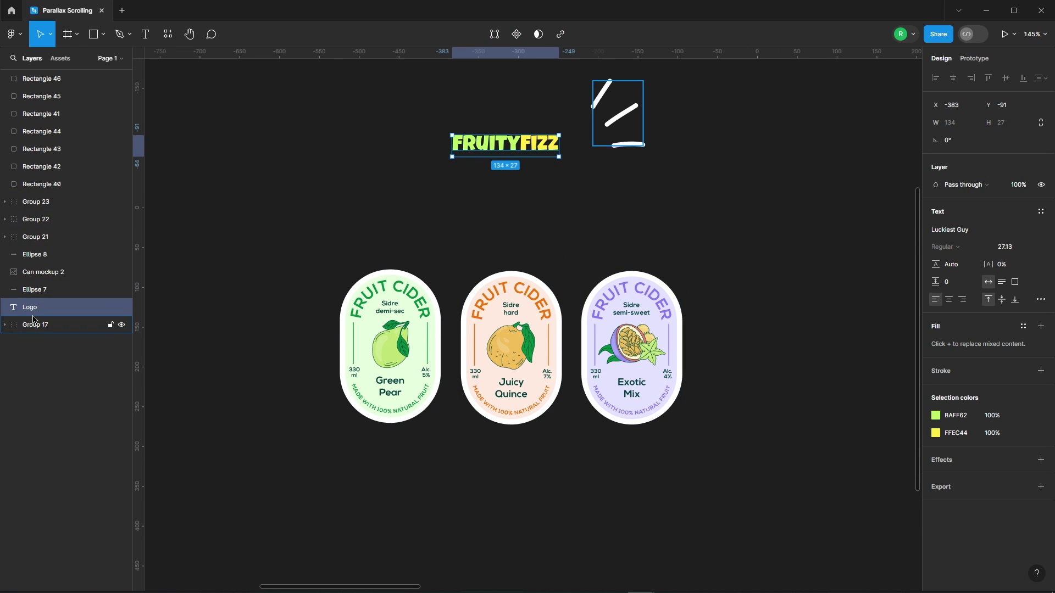
{"action": "left_click", "coordinate": [775, 220]}
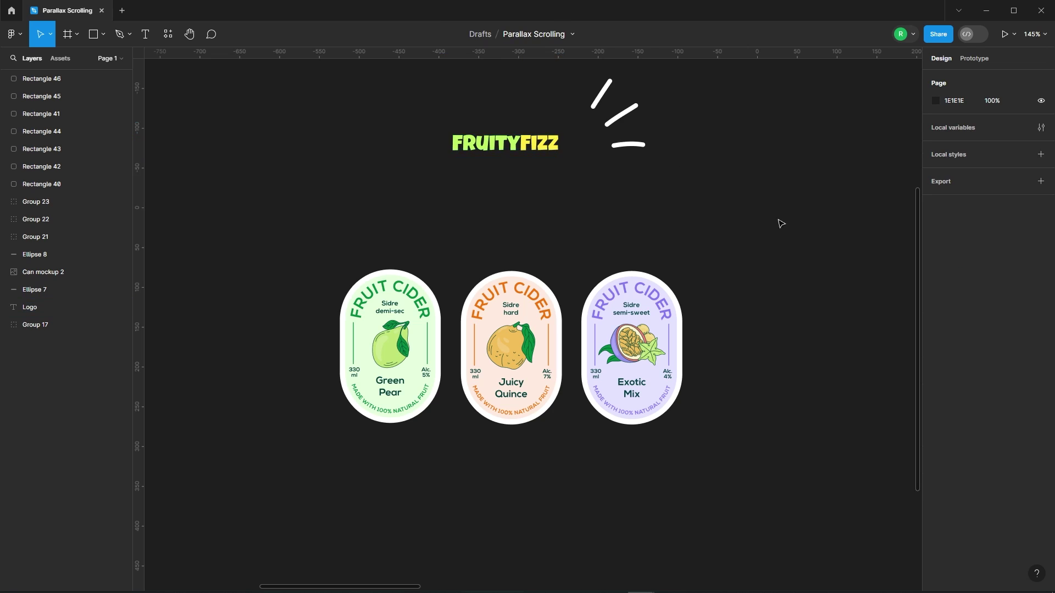
{"action": "scroll", "coordinate": [772, 234], "scroll_direction": "down", "scroll_amount": 6}
{"action": "left_click", "coordinate": [527, 242]}
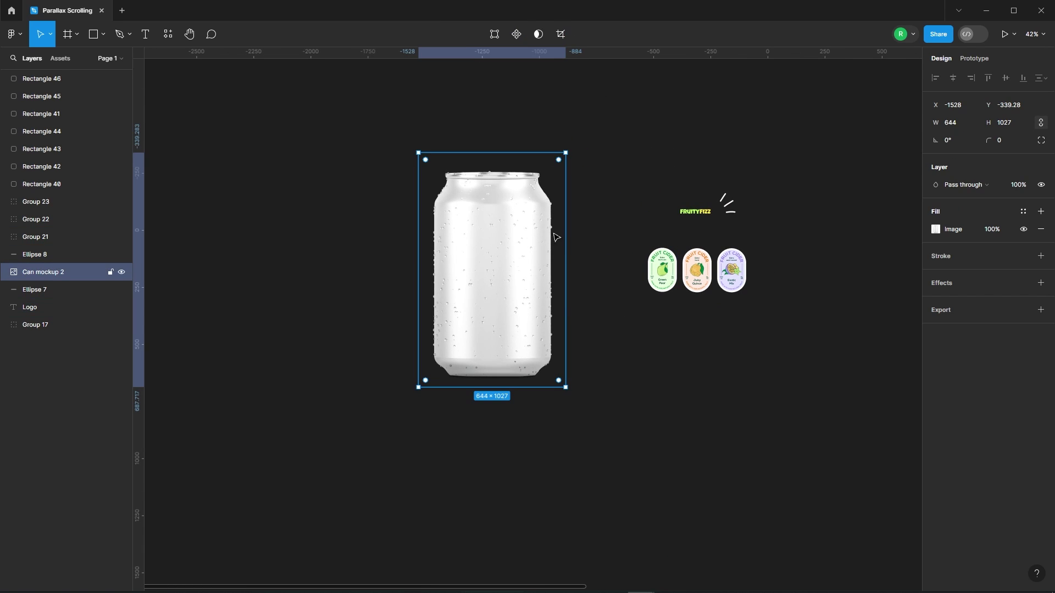
{"action": "left_click", "coordinate": [676, 416]}
Move the logo, accent strokes and three cider labels together up above the level of the can mockup
{"action": "left_click_drag", "start_coordinate": [632, 163], "coordinate": [777, 365]}
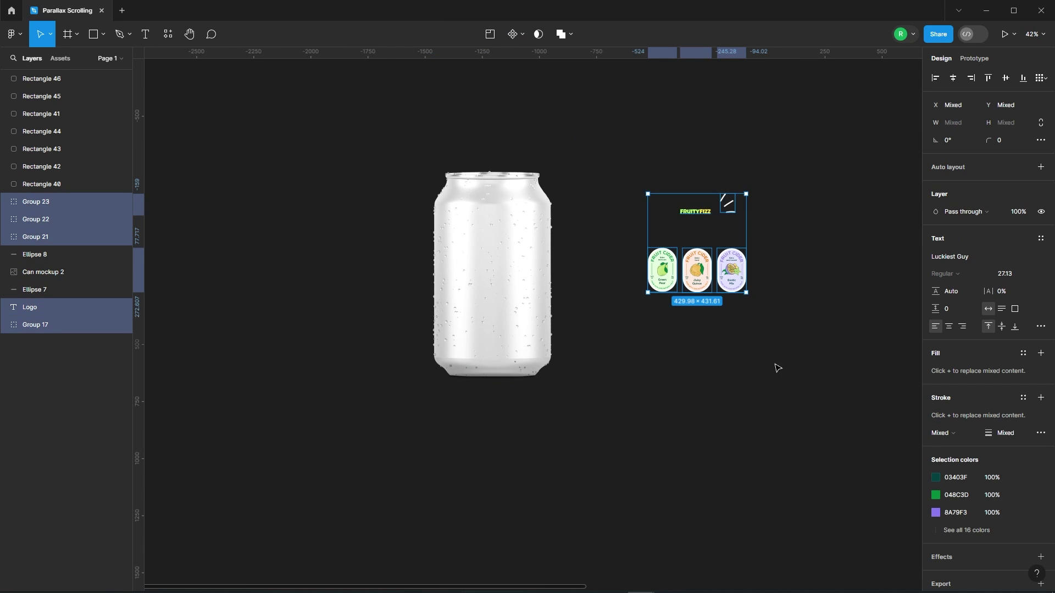
{"action": "scroll", "coordinate": [777, 365], "scroll_direction": "down", "scroll_amount": 2}
{"action": "left_click_drag", "start_coordinate": [732, 295], "coordinate": [718, 158]}
{"action": "left_click", "coordinate": [640, 237]}
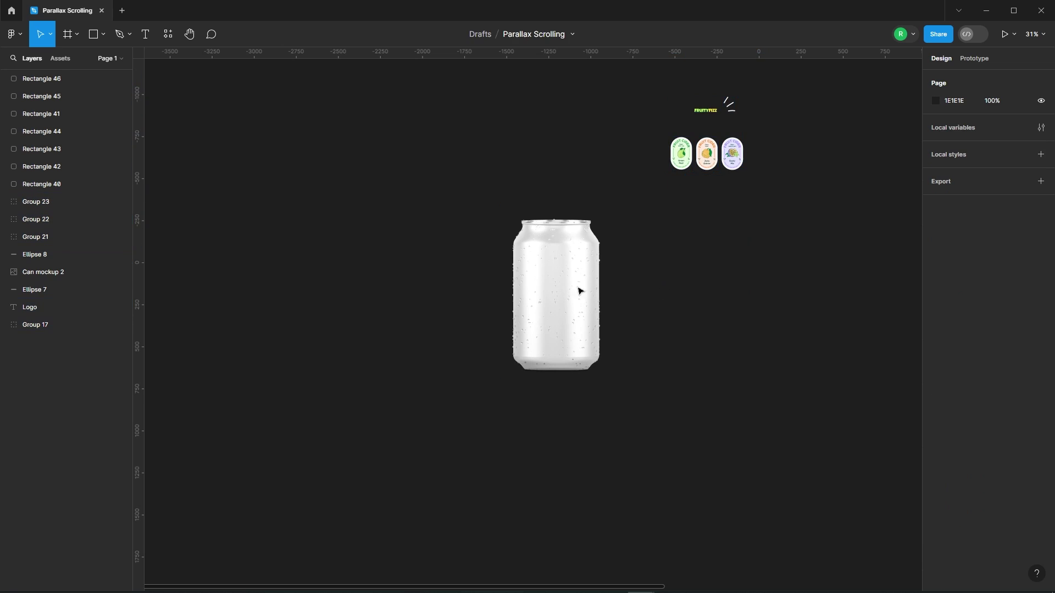
Duplicate the blank can mockup and place the copy beside the original, level with it
{"action": "left_click_drag", "start_coordinate": [739, 291], "coordinate": [563, 295]}
{"action": "scroll", "coordinate": [397, 280], "scroll_direction": "up", "scroll_amount": 2}
{"action": "left_click", "coordinate": [379, 297]}
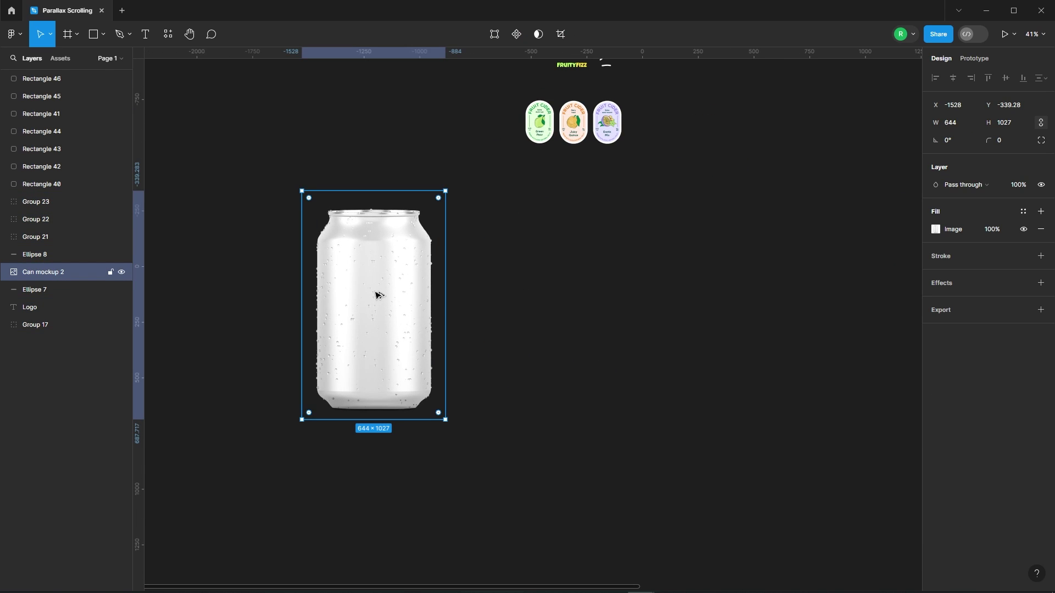
{"action": "left_click_drag", "start_coordinate": [377, 296], "coordinate": [560, 295]}
{"action": "left_click", "coordinate": [680, 315]}
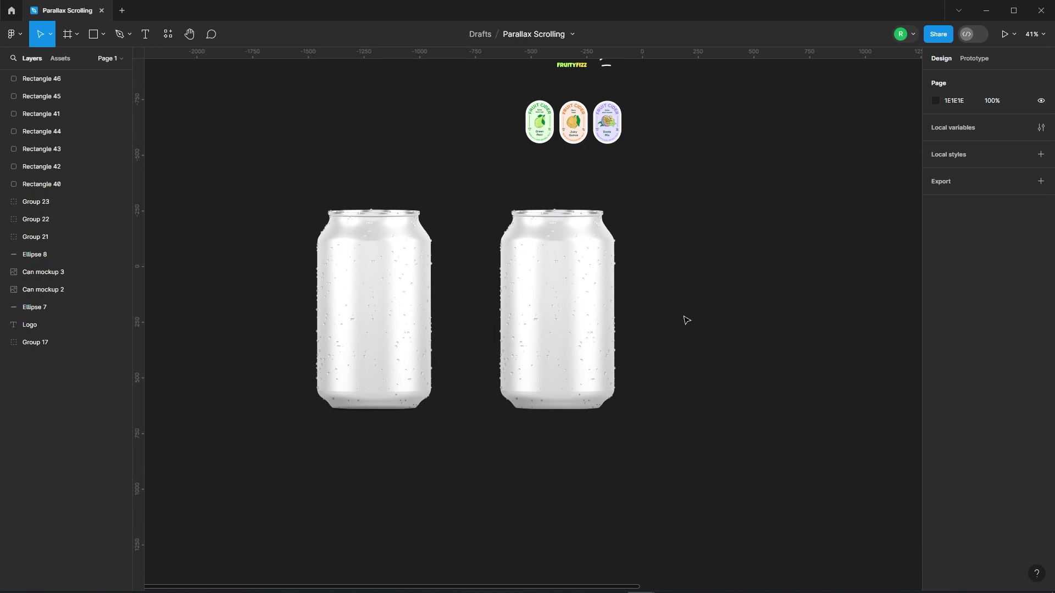
Draw a rectangle about 644 × 1027 that fully covers the duplicated can
{"action": "left_click", "coordinate": [587, 288]}
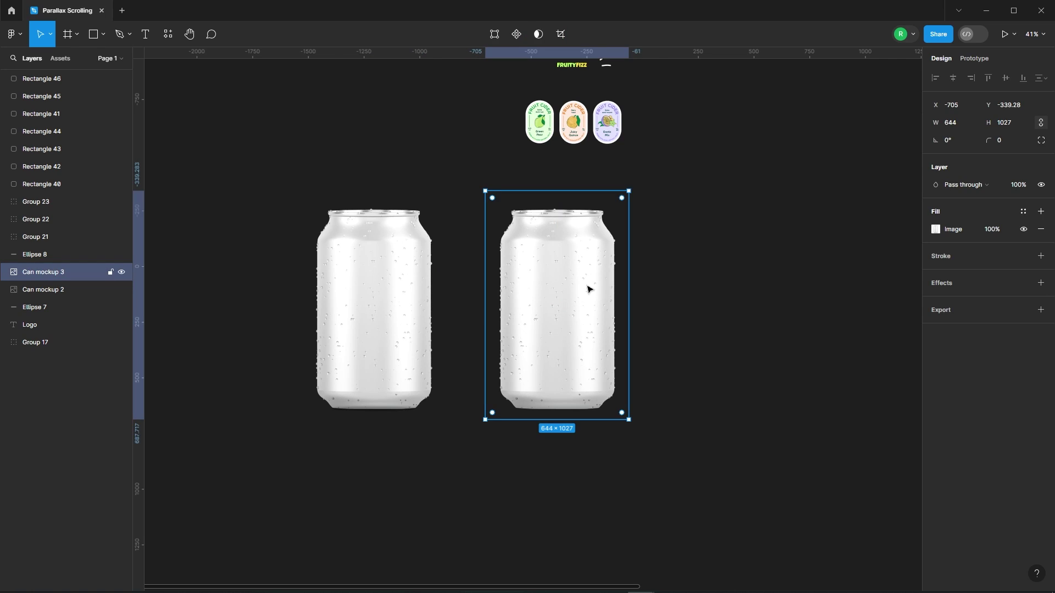
{"action": "left_click", "coordinate": [94, 34]}
{"action": "scroll", "coordinate": [486, 193], "scroll_direction": "up", "scroll_amount": 2}
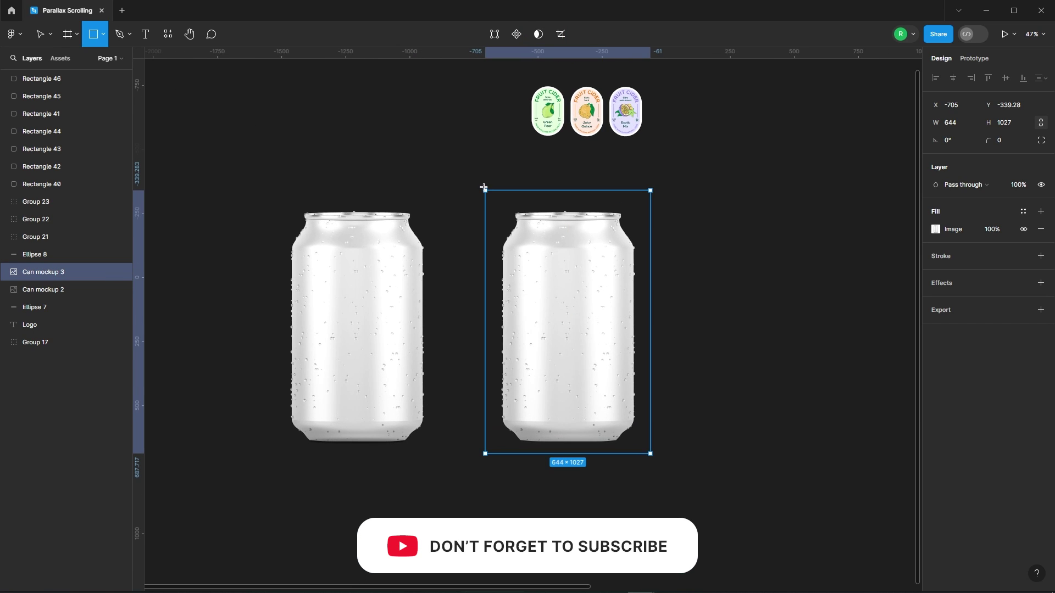
{"action": "left_click_drag", "start_coordinate": [484, 187], "coordinate": [651, 454]}
{"action": "left_click", "coordinate": [717, 297]}
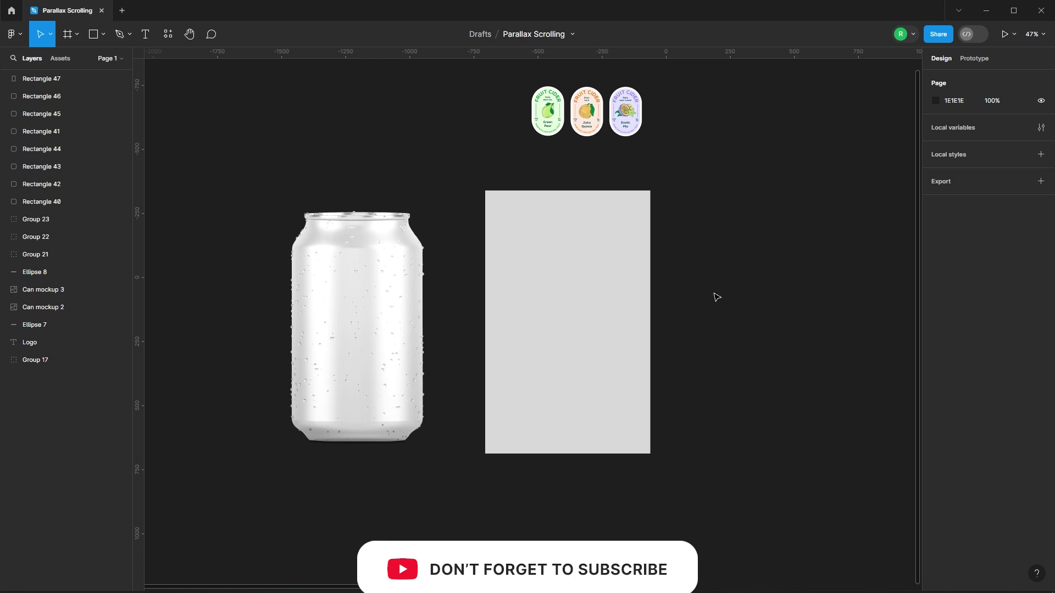
Mask the gray rectangle with the duplicated can beneath it so it takes the can's silhouette
{"action": "left_click_drag", "start_coordinate": [748, 209], "coordinate": [500, 484]}
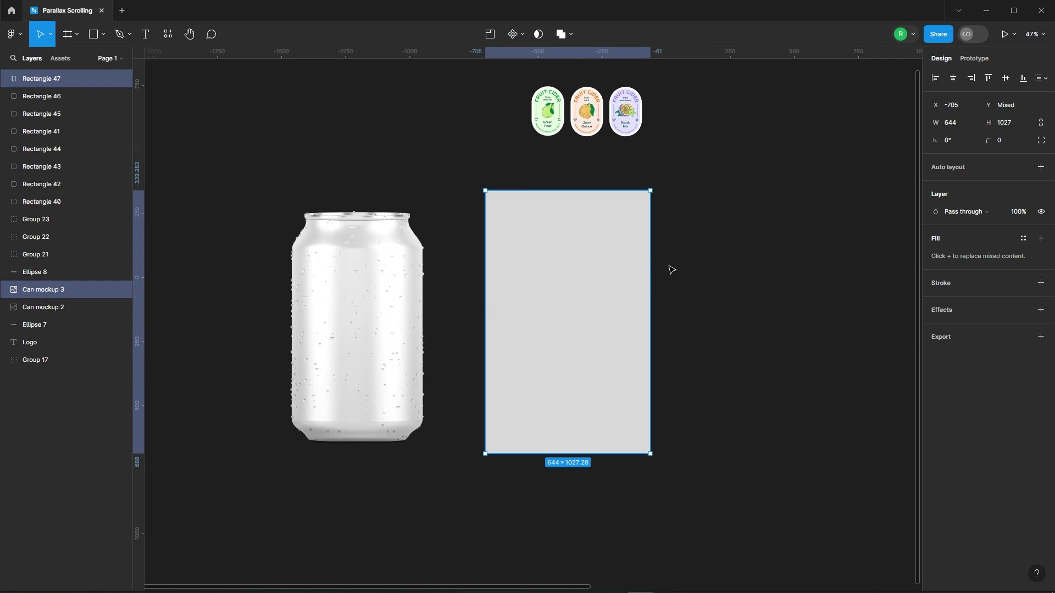
{"action": "key", "text": "ctrl+alt+m"}
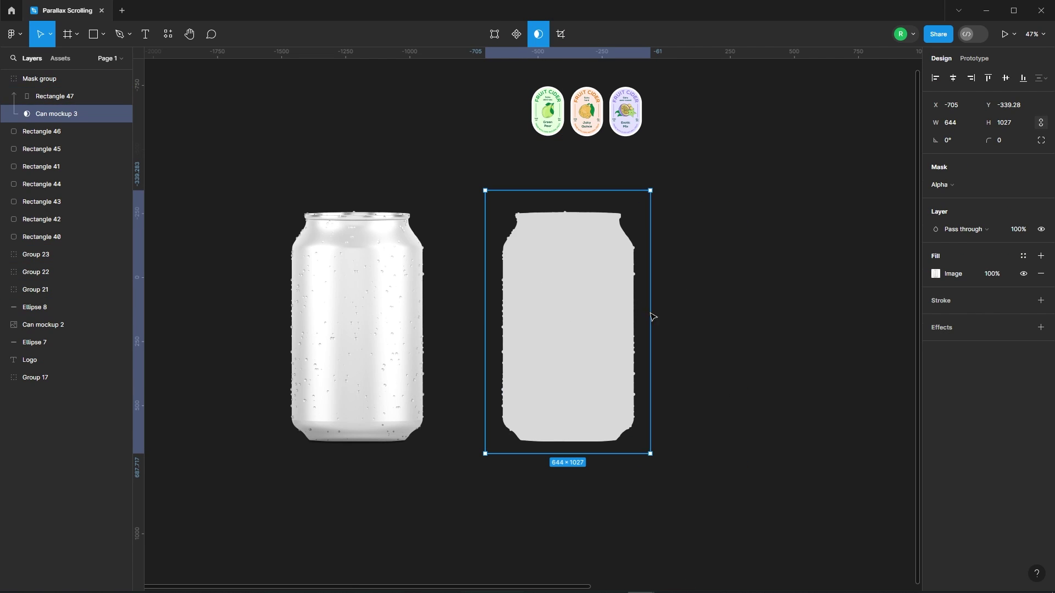
{"action": "left_click", "coordinate": [706, 297]}
Place the masked can shape exactly over the original can and set its blend mode to Multiply
{"action": "scroll", "coordinate": [715, 300], "scroll_direction": "down", "scroll_amount": 2}
{"action": "scroll", "coordinate": [487, 303], "scroll_direction": "up", "scroll_amount": 4}
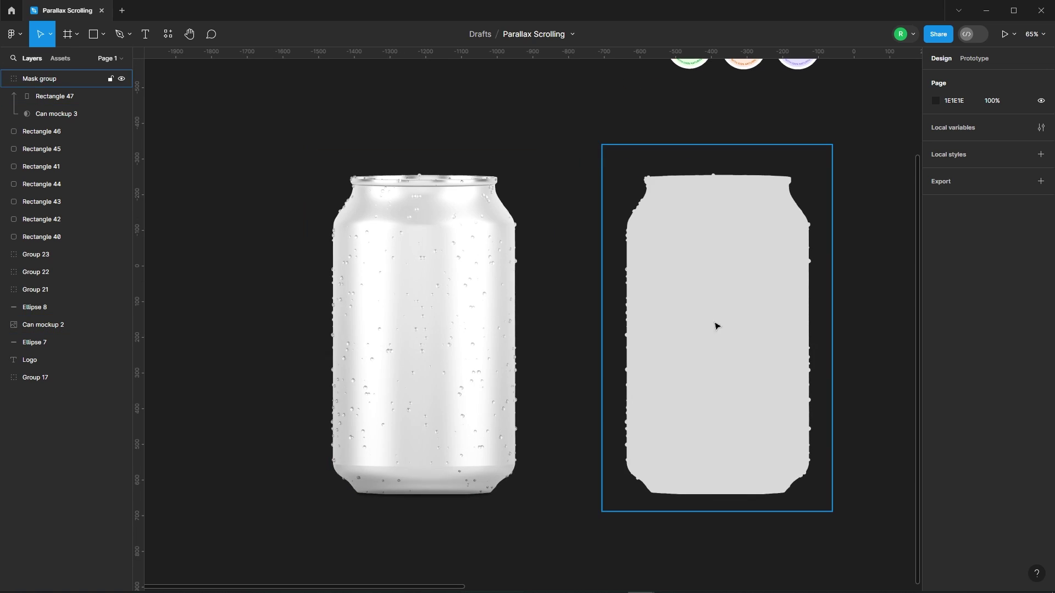
{"action": "left_click", "coordinate": [717, 323]}
{"action": "left_click_drag", "start_coordinate": [742, 298], "coordinate": [451, 298]}
{"action": "scroll", "coordinate": [506, 247], "scroll_direction": "up", "scroll_amount": 3}
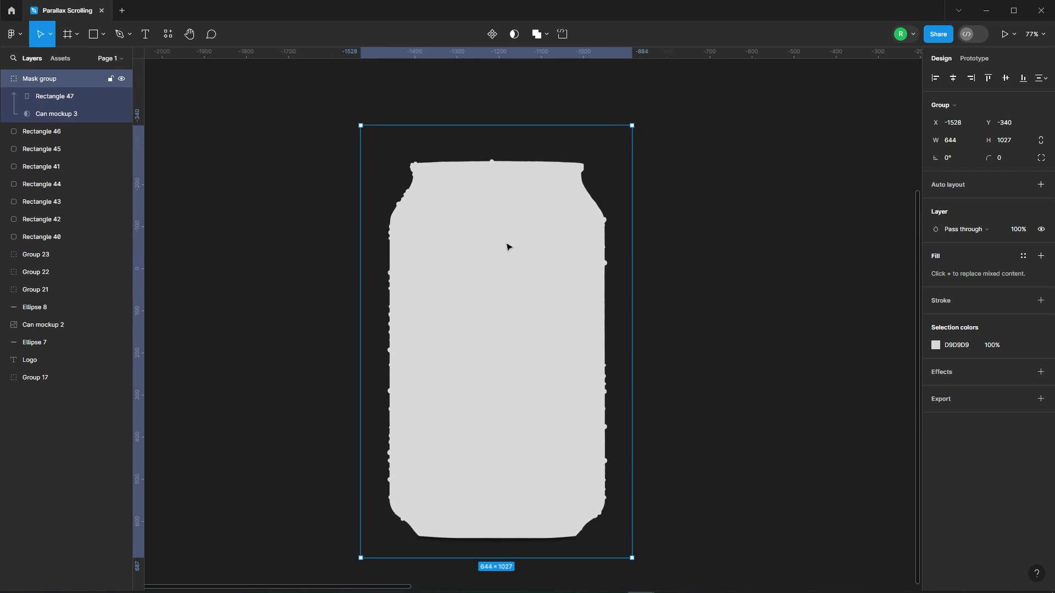
{"action": "left_click", "coordinate": [962, 236]}
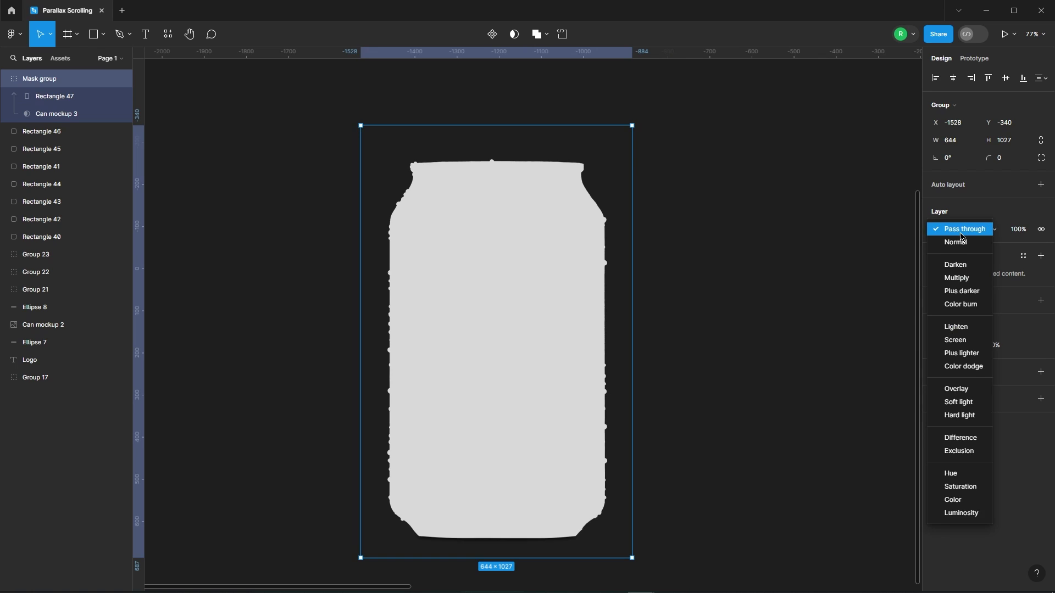
{"action": "left_click", "coordinate": [957, 278]}
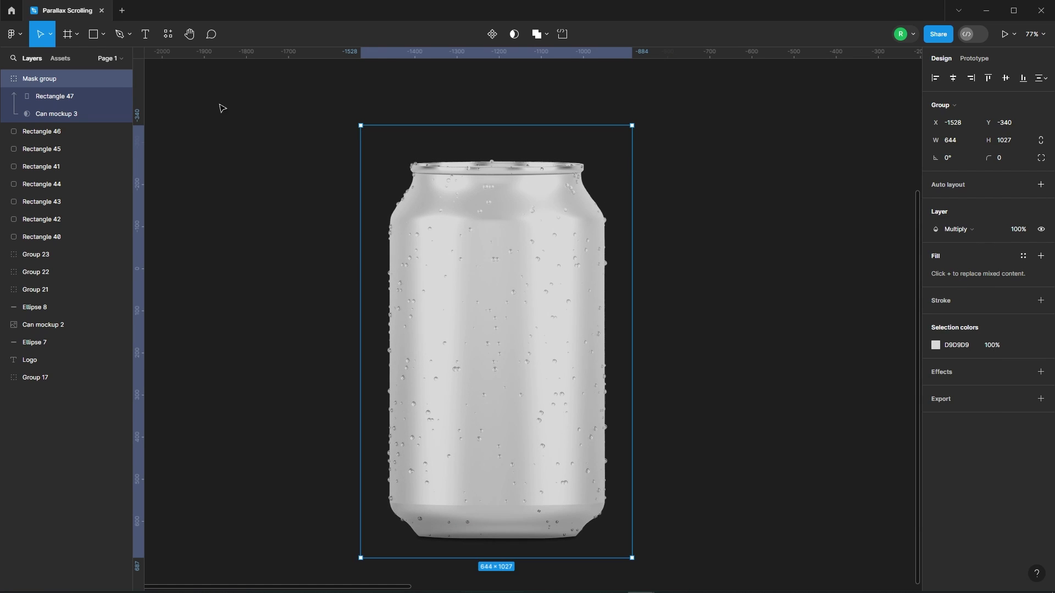
Recolor the rectangle inside the mask group with the light blue fill 83A5FF
{"action": "left_click", "coordinate": [50, 103]}
{"action": "left_click", "coordinate": [935, 230]}
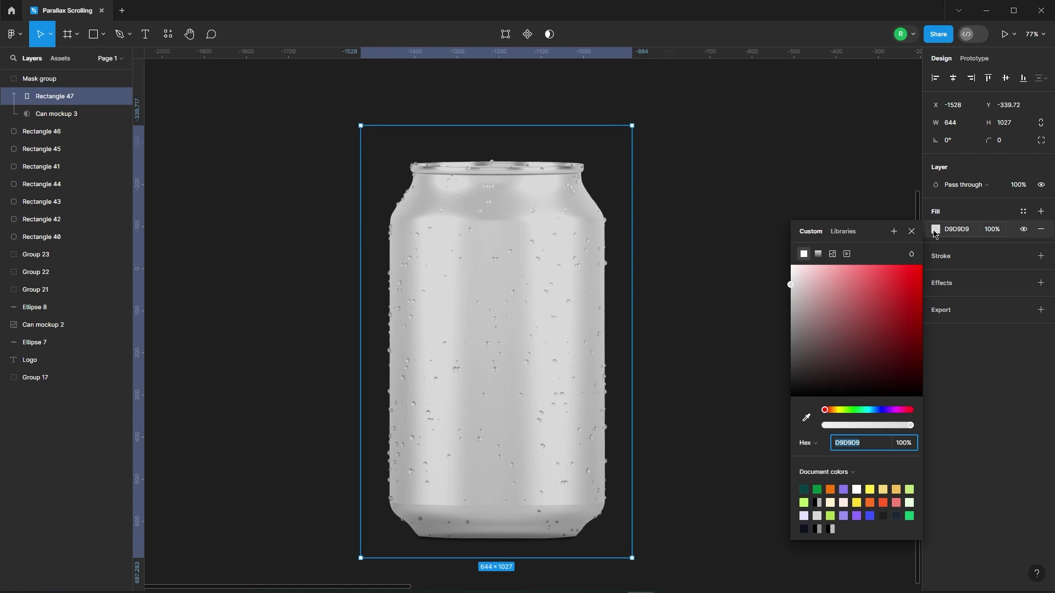
{"action": "left_click_drag", "start_coordinate": [865, 285], "coordinate": [855, 261]}
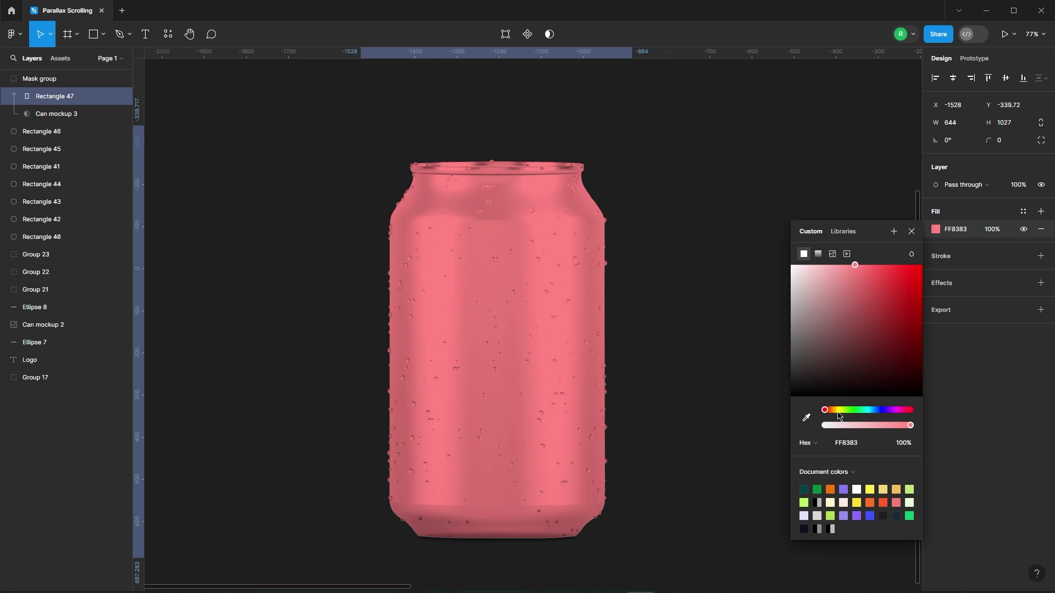
{"action": "left_click", "coordinate": [860, 411]}
{"action": "left_click_drag", "start_coordinate": [866, 412], "coordinate": [879, 410]}
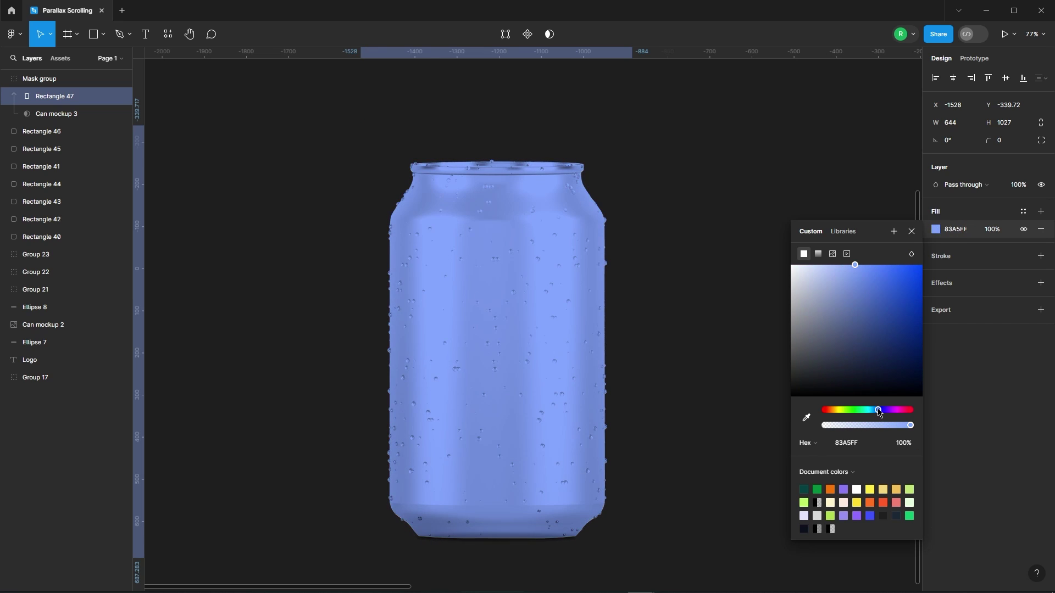
{"action": "left_click", "coordinate": [700, 214]}
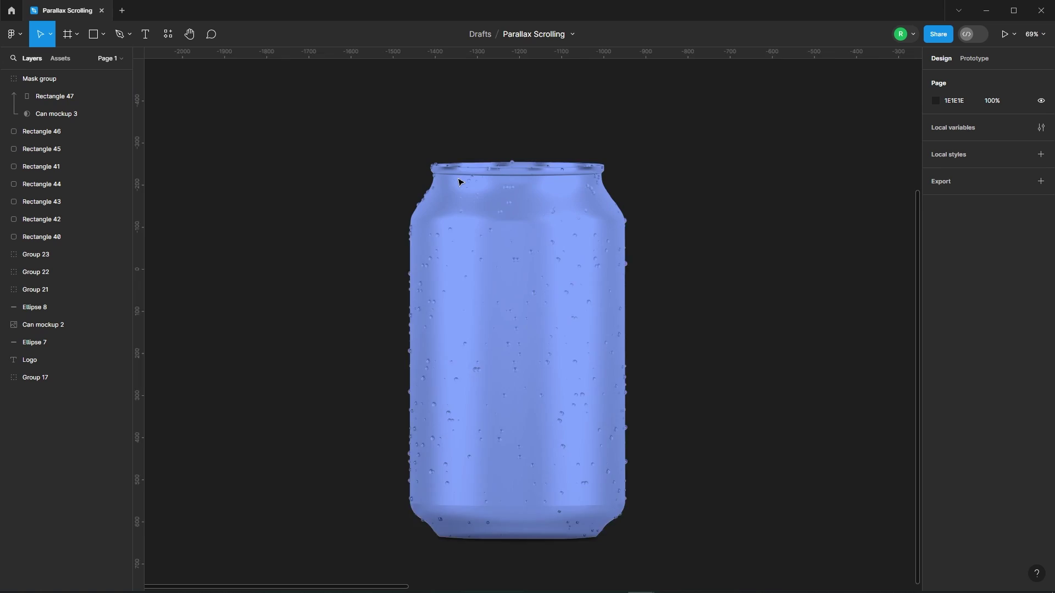
Replace the light blue fill of the rectangle in the can's mask group with the green gradient copied from its swatch
{"action": "scroll", "coordinate": [418, 159], "scroll_direction": "up", "scroll_amount": 5}
{"action": "scroll", "coordinate": [376, 160], "scroll_direction": "down", "scroll_amount": 10}
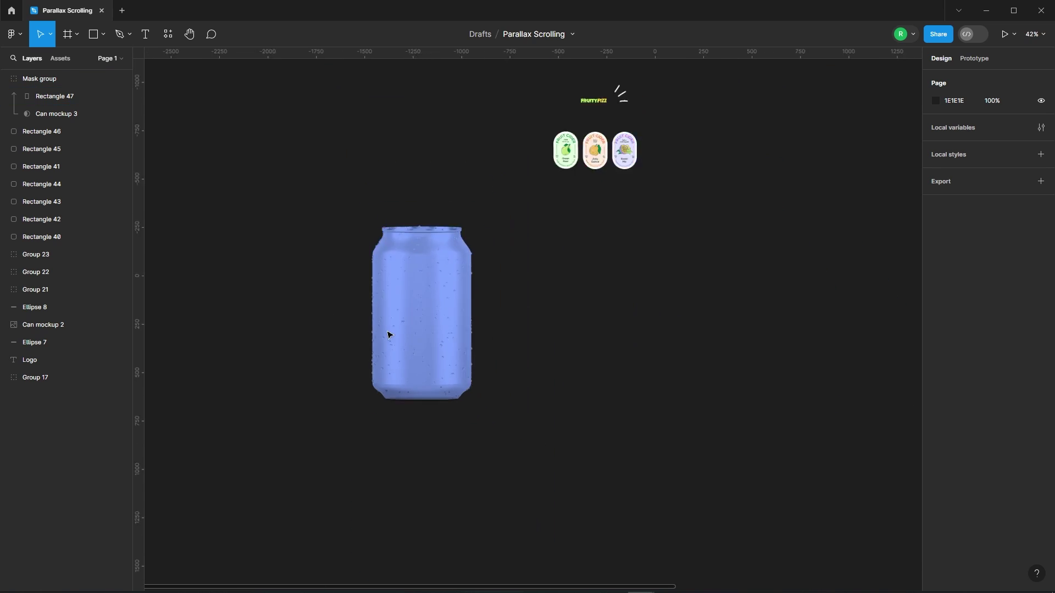
{"action": "left_click", "coordinate": [713, 299]}
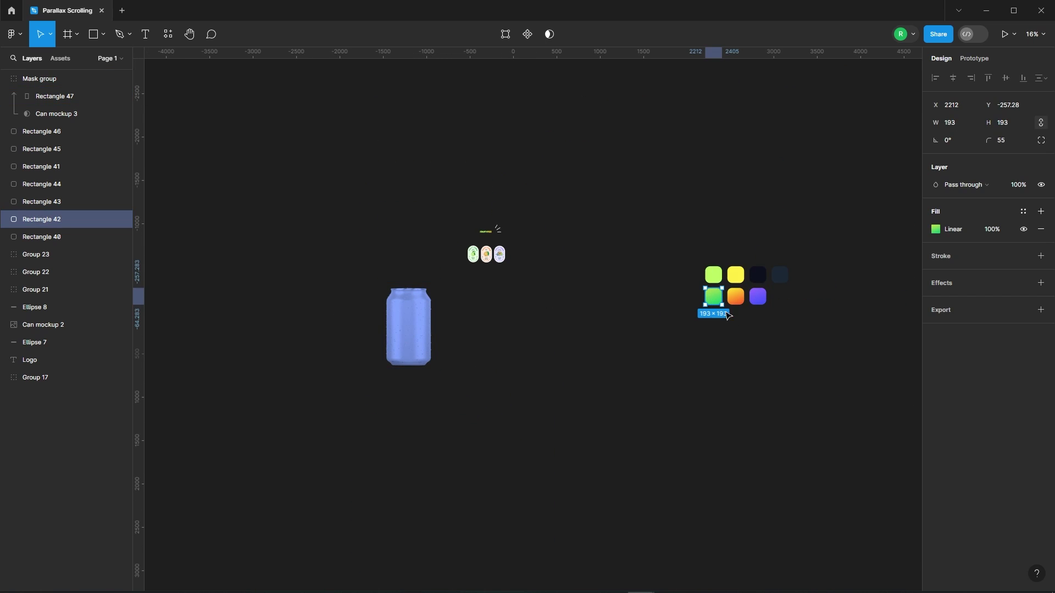
{"action": "left_click", "coordinate": [924, 234]}
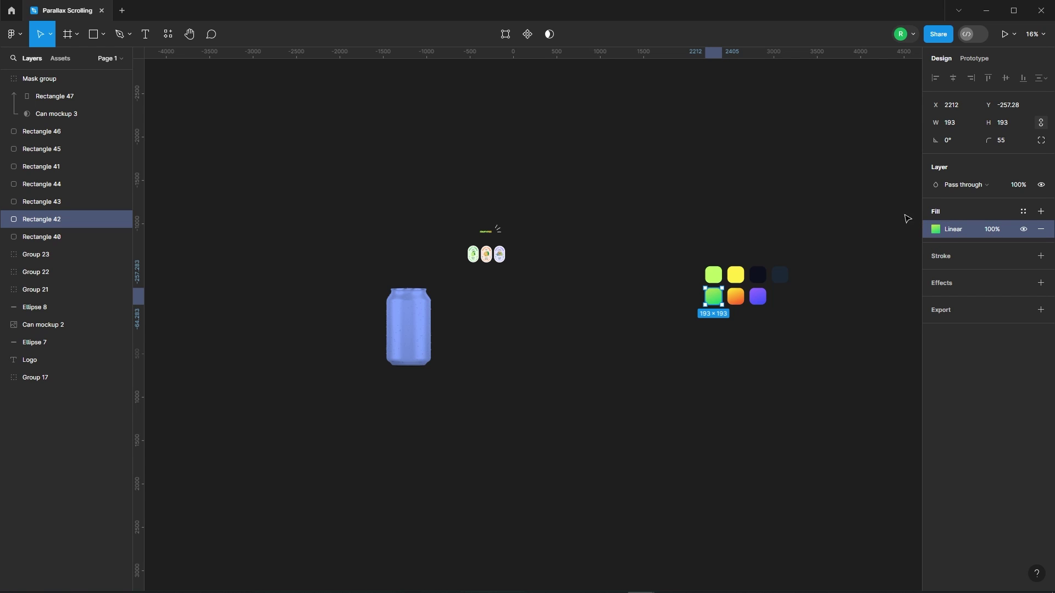
{"action": "left_click", "coordinate": [387, 330]}
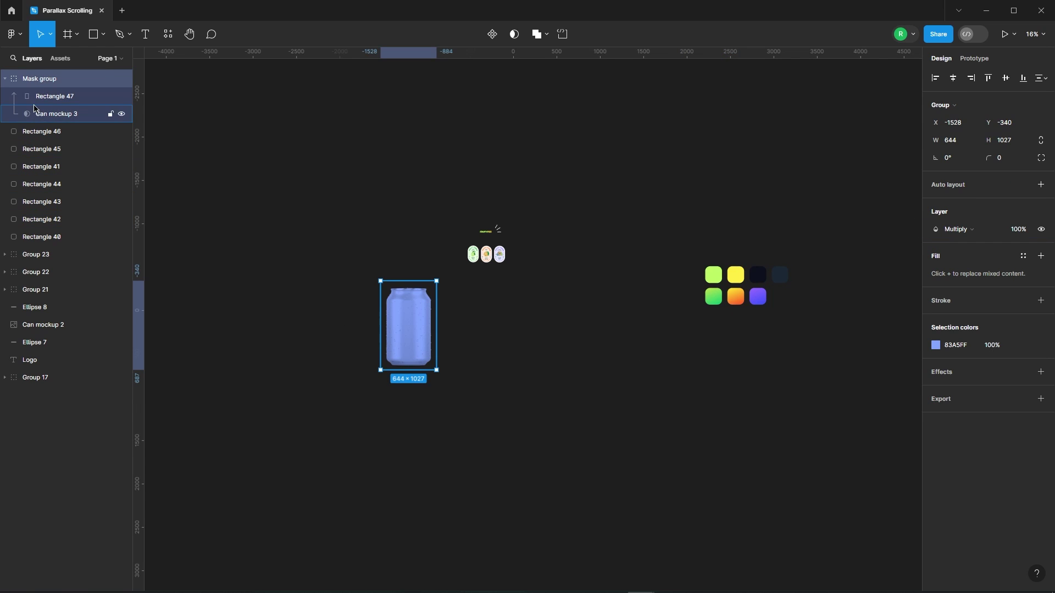
{"action": "left_click", "coordinate": [54, 96]}
{"action": "scroll", "coordinate": [412, 312], "scroll_direction": "up", "scroll_amount": 5}
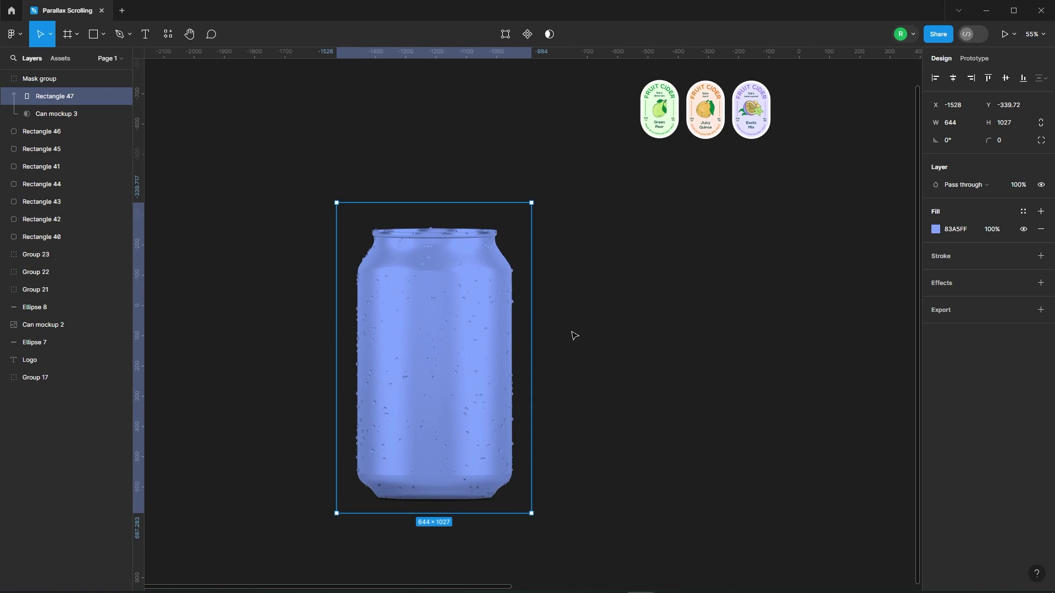
{"action": "scroll", "coordinate": [572, 341], "scroll_direction": "down", "scroll_amount": 1}
{"action": "key", "text": "ctrl+v"}
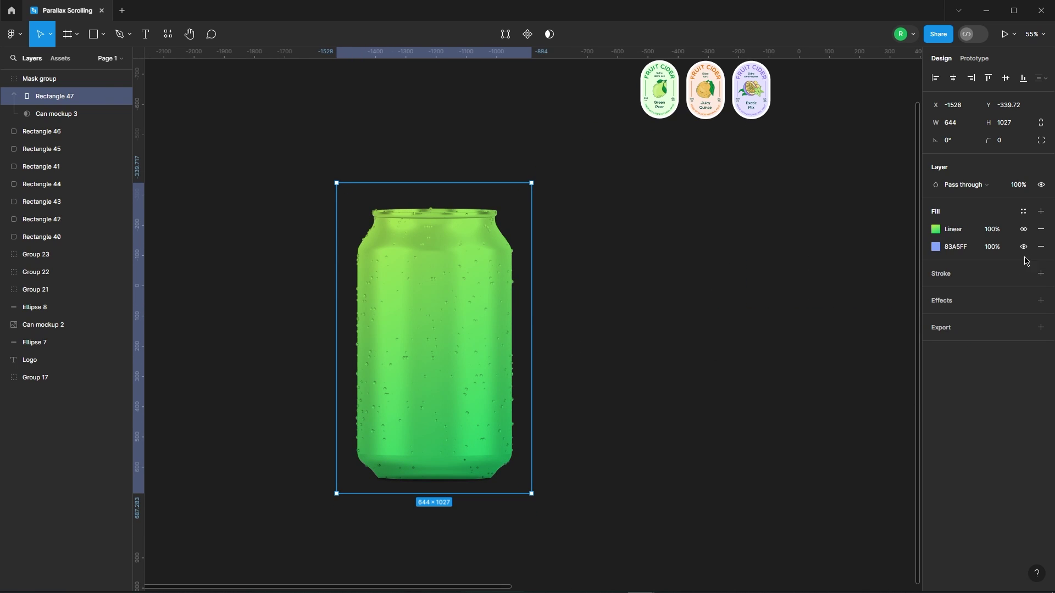
{"action": "left_click", "coordinate": [1042, 247]}
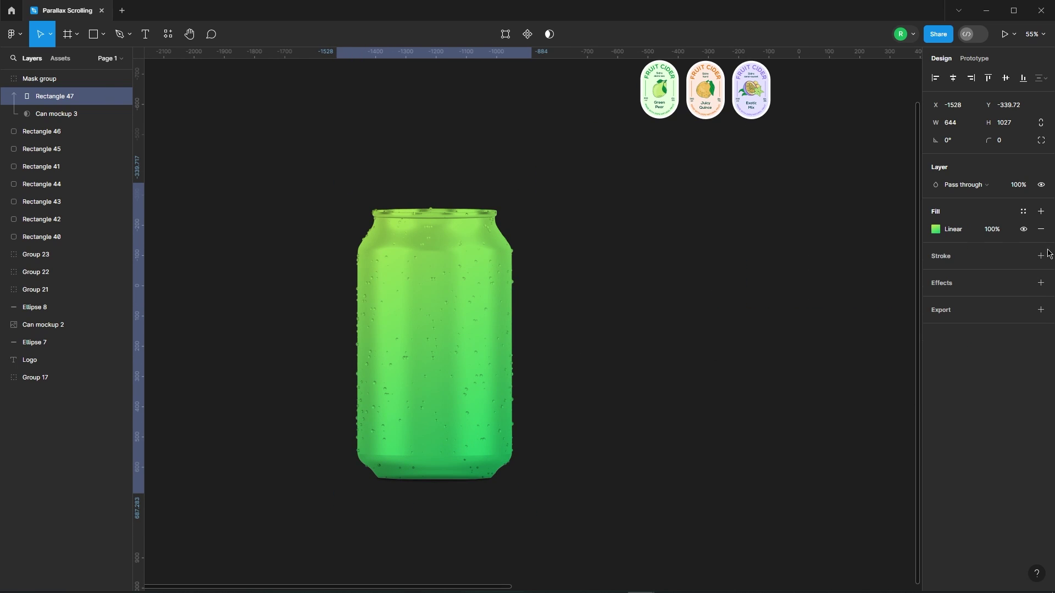
{"action": "left_click", "coordinate": [599, 284]}
Scale the three fruit cider labels up proportionally to about 401 × 611 each
{"action": "scroll", "coordinate": [624, 235], "scroll_direction": "down", "scroll_amount": 3}
{"action": "scroll", "coordinate": [572, 231], "scroll_direction": "up", "scroll_amount": 5}
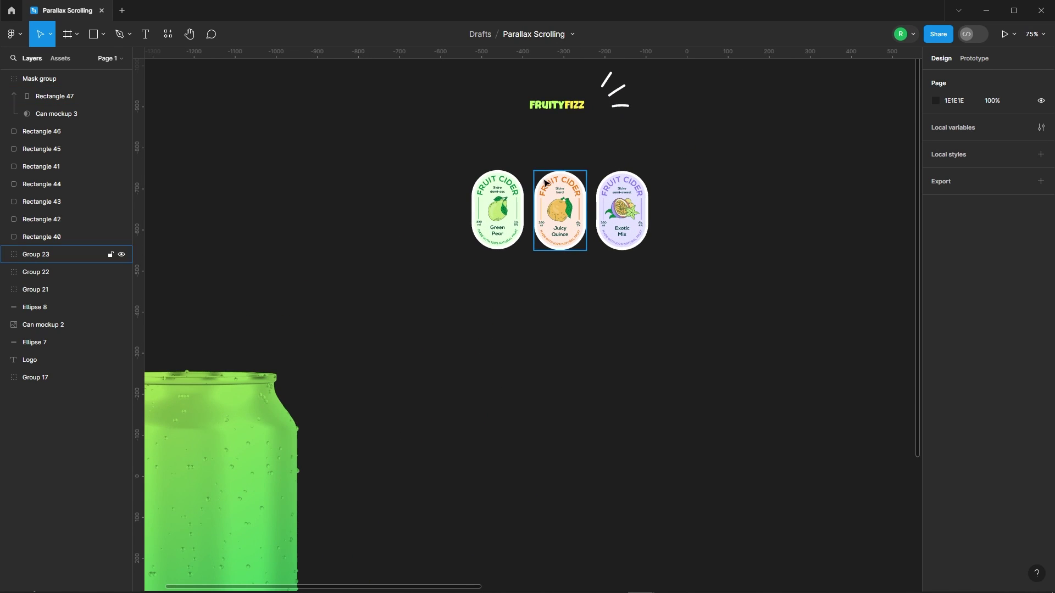
{"action": "left_click_drag", "start_coordinate": [572, 230], "coordinate": [692, 305]}
{"action": "key", "text": "shift+2"}
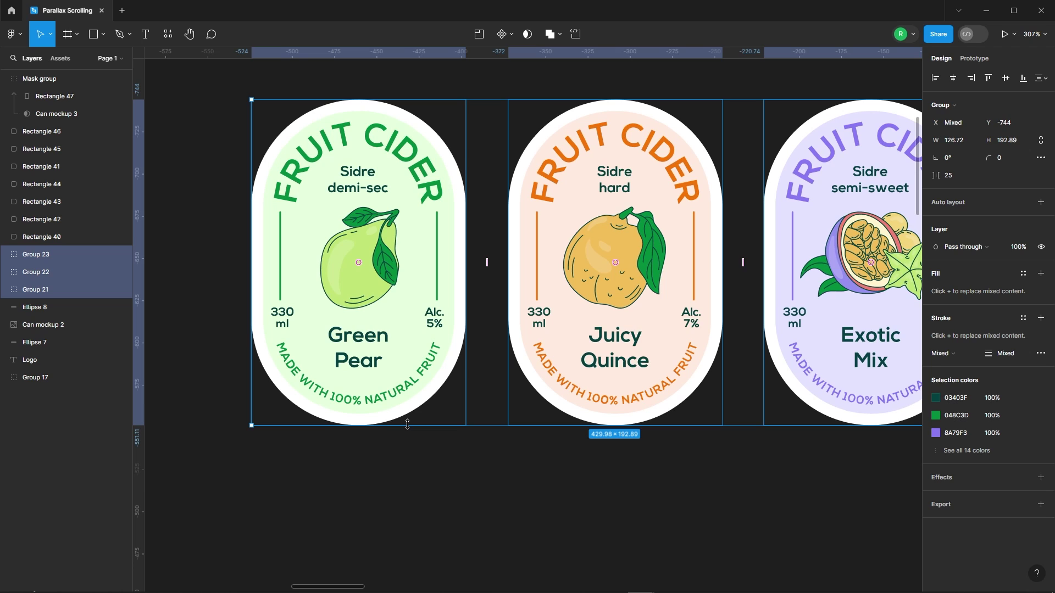
{"action": "left_click", "coordinate": [54, 38]}
{"action": "left_click", "coordinate": [53, 74]}
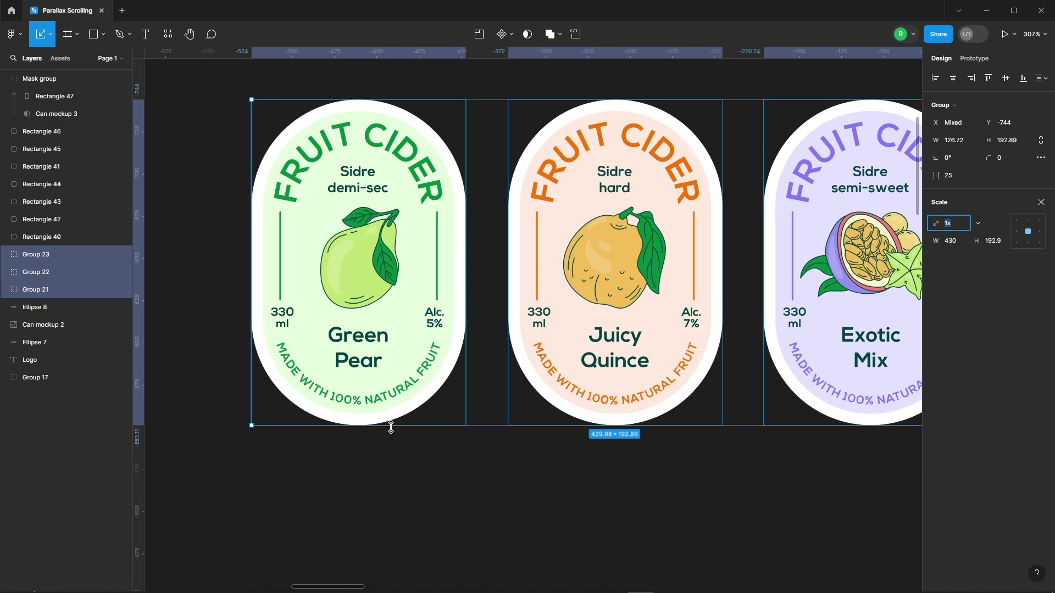
{"action": "left_click_drag", "start_coordinate": [390, 427], "coordinate": [408, 502]}
{"action": "scroll", "coordinate": [486, 332], "scroll_direction": "down", "scroll_amount": 5}
{"action": "left_click_drag", "start_coordinate": [640, 388], "coordinate": [822, 503]}
{"action": "scroll", "coordinate": [611, 258], "scroll_direction": "down", "scroll_amount": 5}
{"action": "left_click_drag", "start_coordinate": [611, 260], "coordinate": [603, 281]}
{"action": "scroll", "coordinate": [440, 417], "scroll_direction": "down", "scroll_amount": 3}
{"action": "left_click", "coordinate": [451, 385]}
Stack the three fruit cider labels on top of each other by aligning their horizontal centers
{"action": "left_click", "coordinate": [502, 248]}
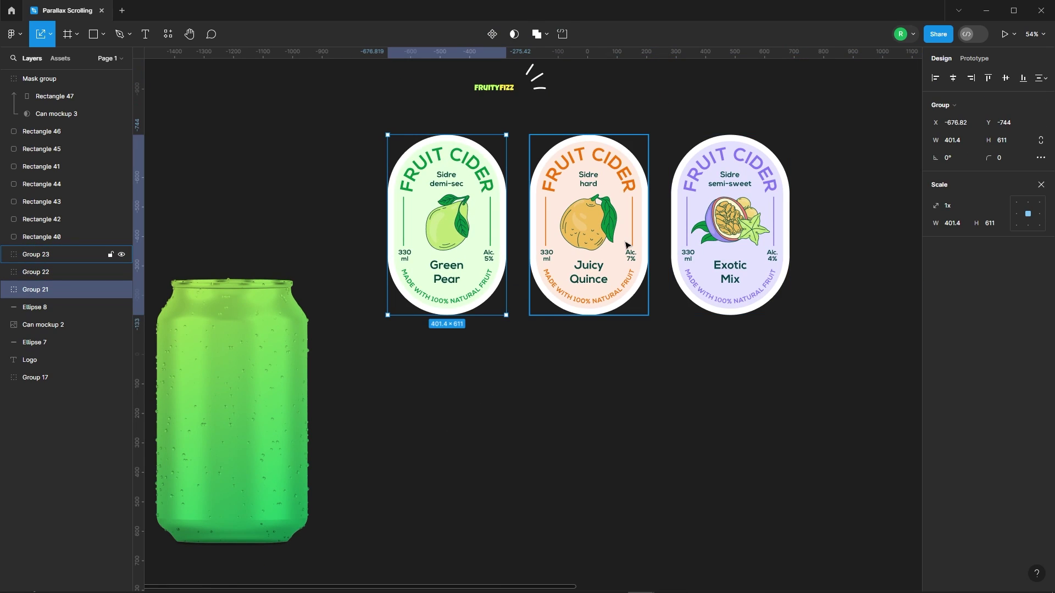
{"action": "left_click", "coordinate": [628, 246], "text": "shift"}
{"action": "left_click", "coordinate": [760, 253], "text": "shift"}
{"action": "left_click", "coordinate": [953, 77]}
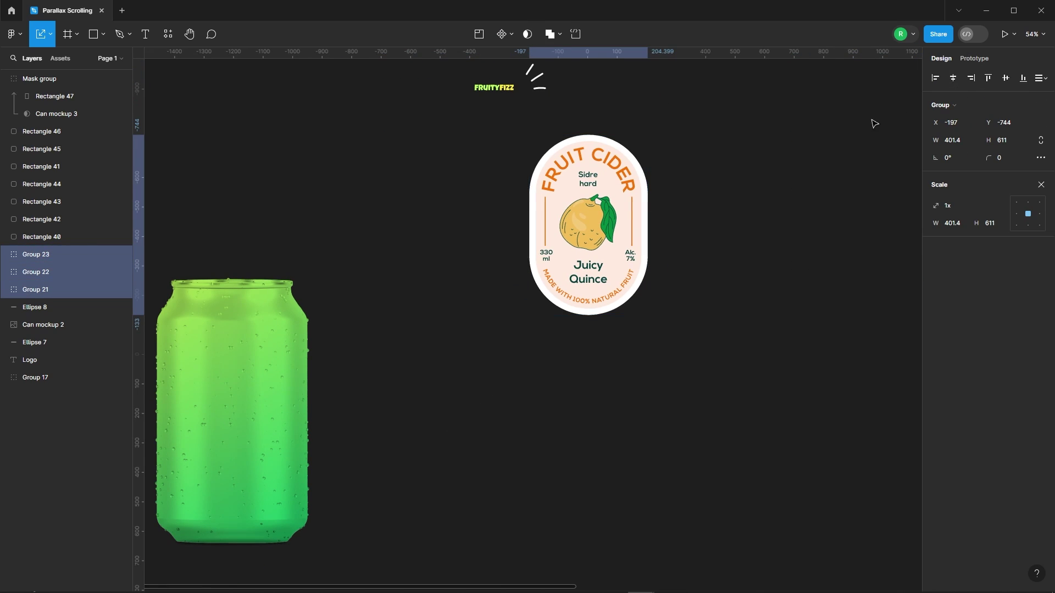
{"action": "scroll", "coordinate": [551, 215], "scroll_direction": "down", "scroll_amount": 3}
{"action": "left_click", "coordinate": [722, 194]}
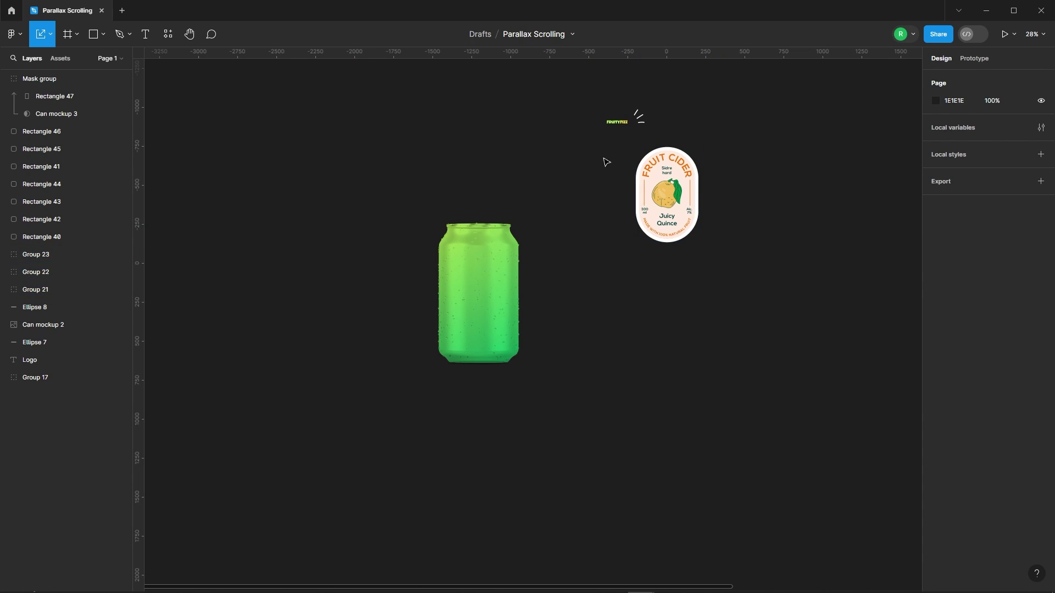
Move the stacked labels into the can's mask group above the gradient rectangle and place them on the can's front at Y -88
{"action": "left_click_drag", "start_coordinate": [602, 156], "coordinate": [759, 254]}
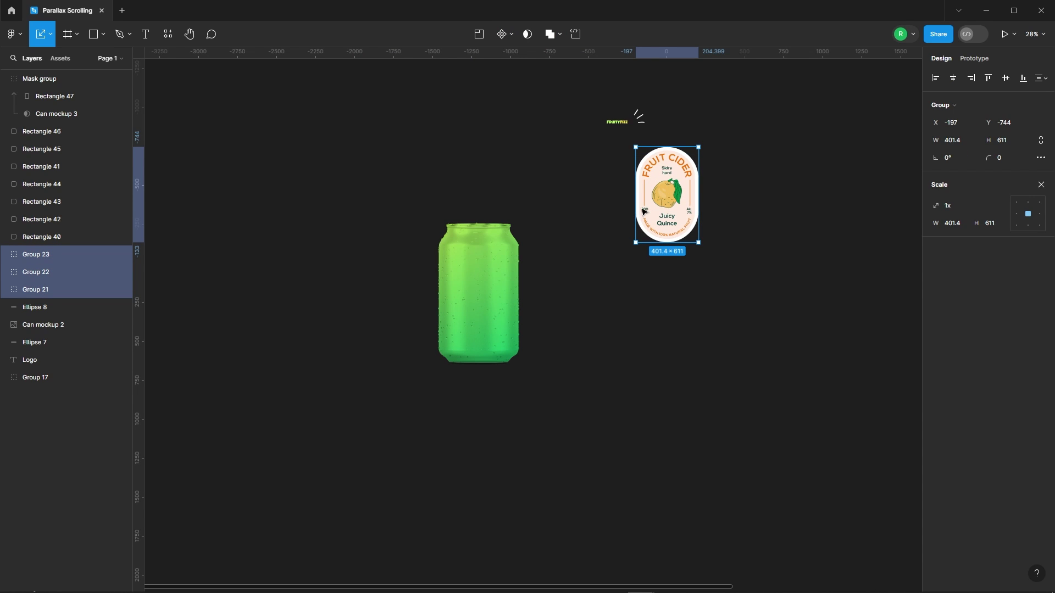
{"action": "key", "text": "Delete"}
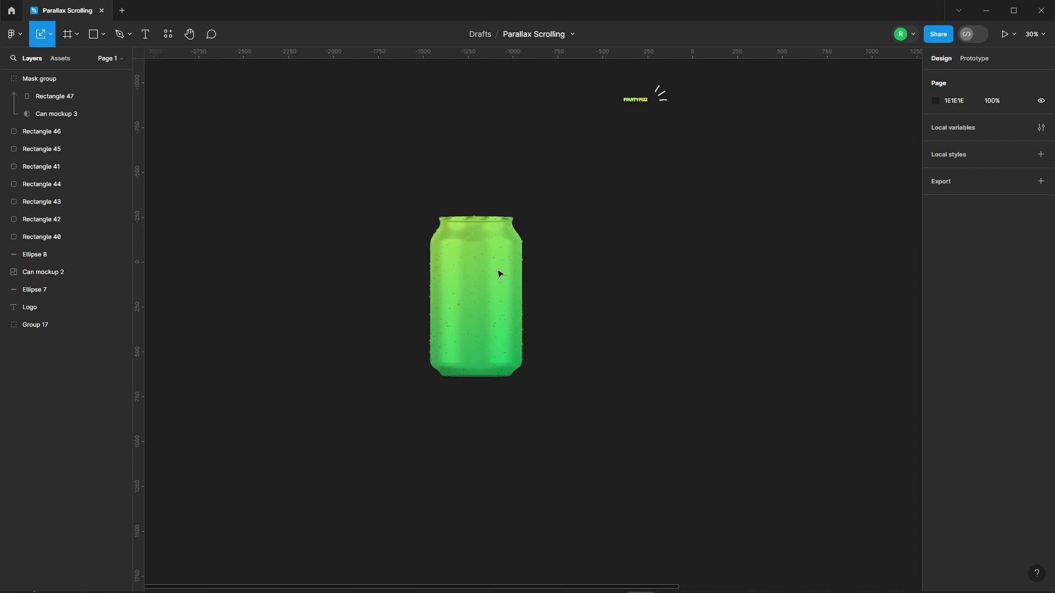
{"action": "scroll", "coordinate": [497, 271], "scroll_direction": "up", "scroll_amount": 5}
{"action": "left_click", "coordinate": [471, 275]}
{"action": "left_click", "coordinate": [41, 99]}
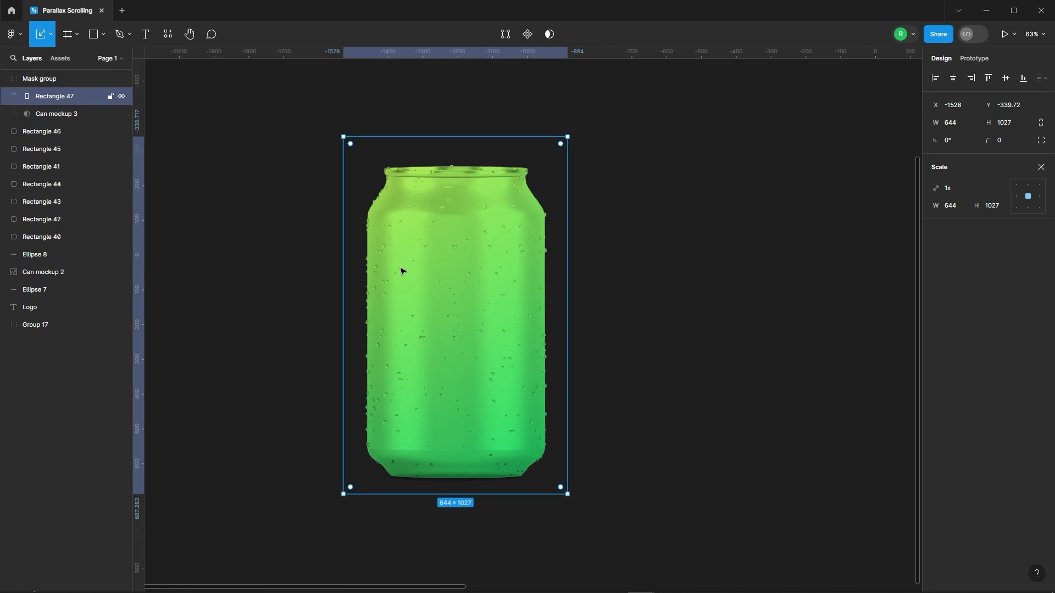
{"action": "key", "text": "ctrl+v"}
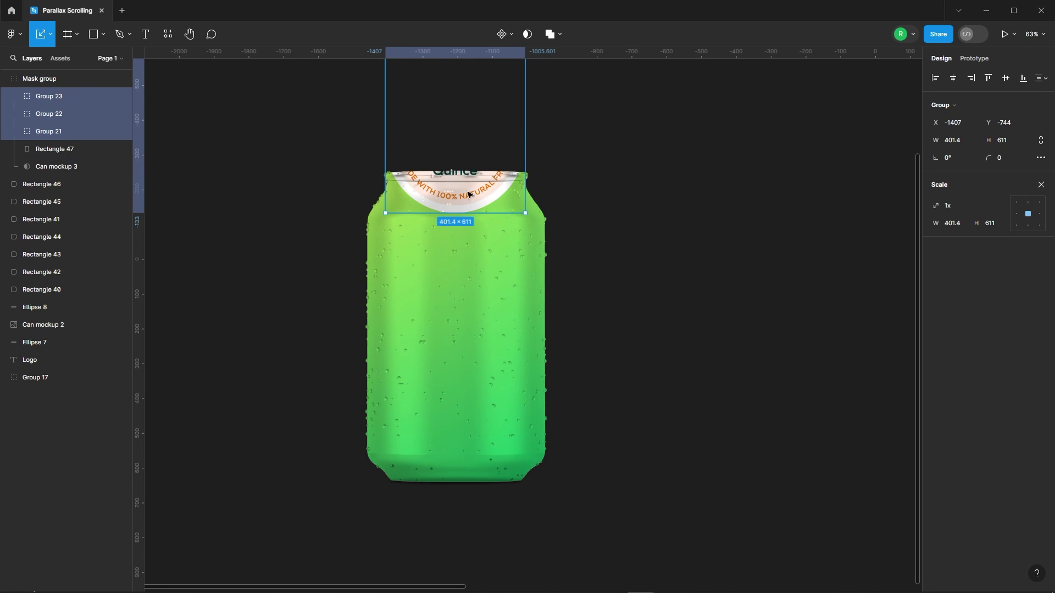
{"action": "left_click_drag", "start_coordinate": [469, 194], "coordinate": [473, 304]}
{"action": "scroll", "coordinate": [461, 263], "scroll_direction": "up", "scroll_amount": 3}
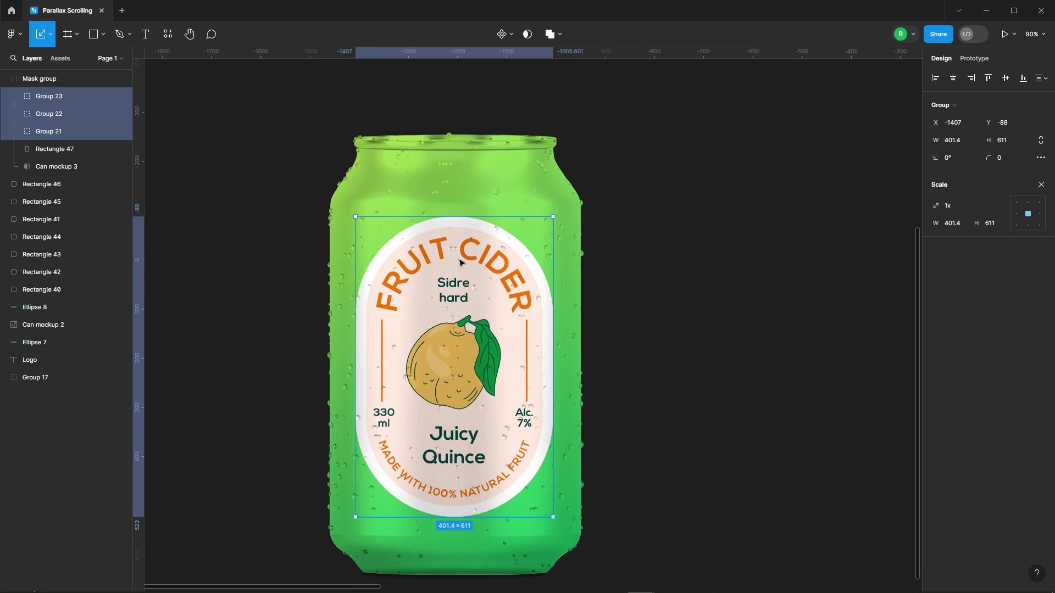
Hide the Juicy Quince and Exotic Mix labels so only the Green Pear label shows on the can
{"action": "left_click", "coordinate": [58, 100]}
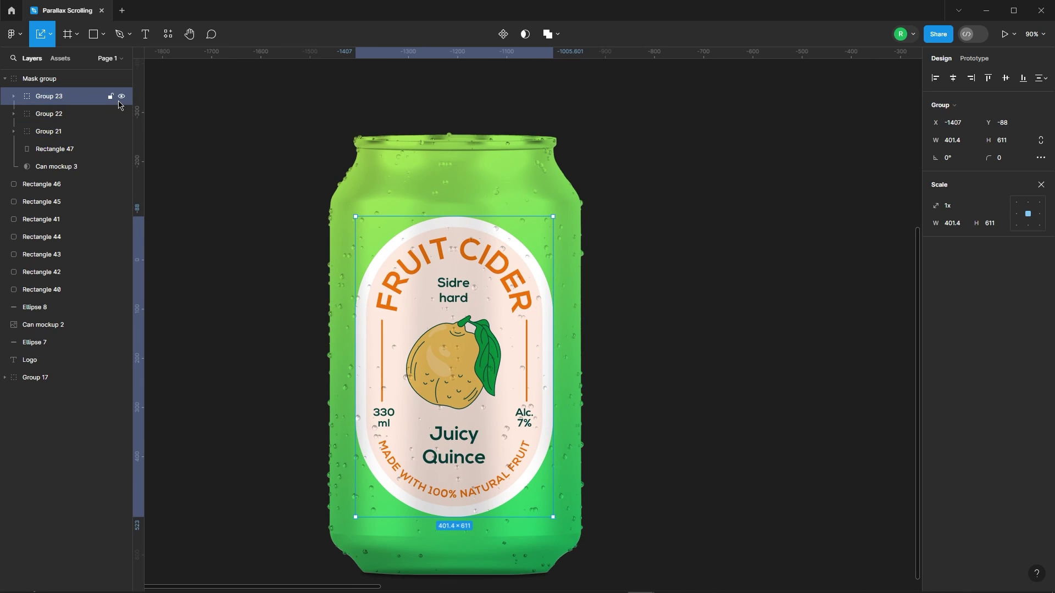
{"action": "left_click", "coordinate": [122, 96]}
{"action": "left_click", "coordinate": [122, 114]}
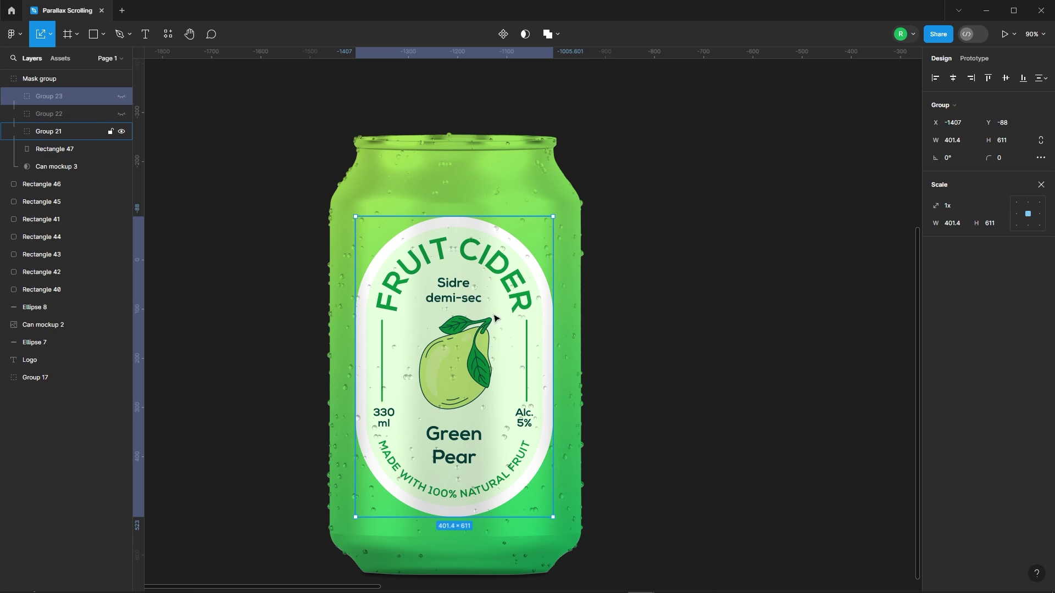
Nudge all three stacked labels down by 9 to Y -79
{"action": "left_click", "coordinate": [67, 130], "text": "shift"}
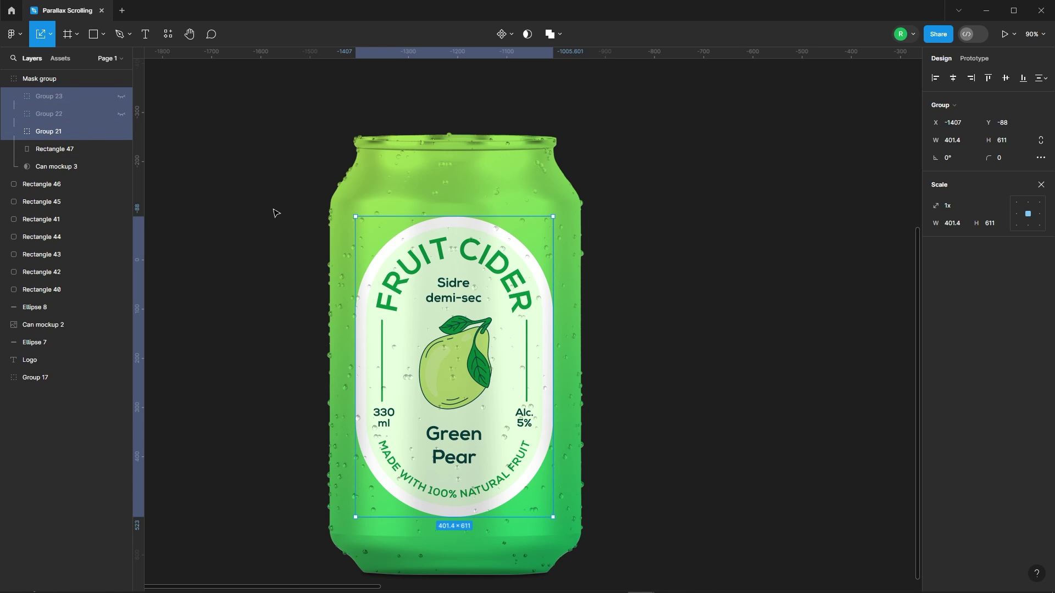
{"action": "key", "text": "Down"}
{"action": "key", "text": "Down"}
{"action": "key", "text": "Down"}
{"action": "key", "text": "Down"}
{"action": "key", "text": "Down"}
{"action": "key", "text": "Down"}
{"action": "key", "text": "Down"}
{"action": "key", "text": "Down"}
{"action": "key", "text": "Down"}
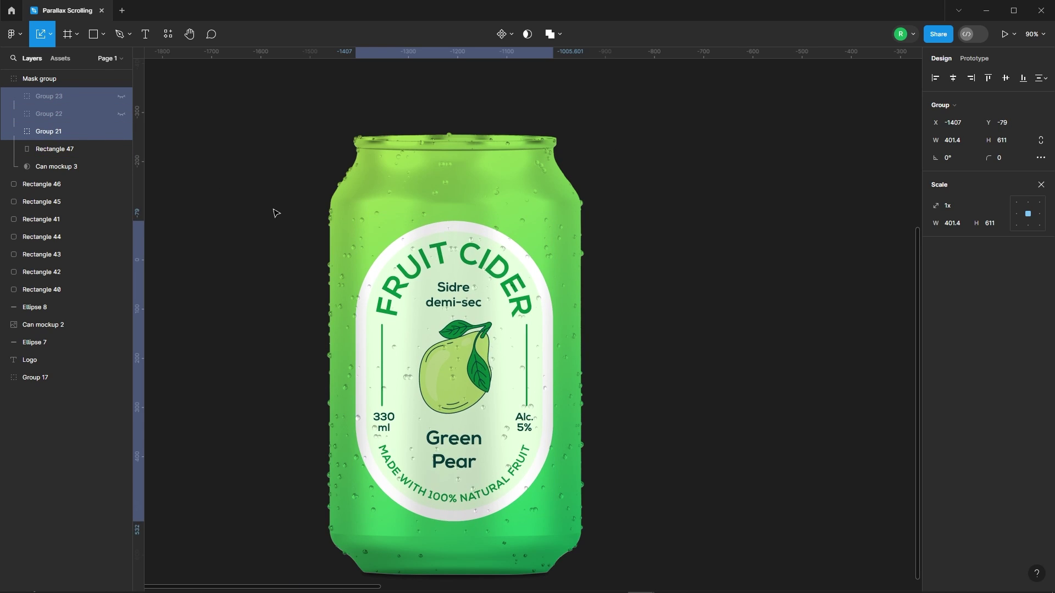
{"action": "left_click", "coordinate": [727, 266]}
Duplicate the complete can with its mask group and ellipses twice, placing the copies in a row beside the original
{"action": "scroll", "coordinate": [390, 225], "scroll_direction": "down", "scroll_amount": 3}
{"action": "left_click_drag", "start_coordinate": [287, 155], "coordinate": [552, 457]}
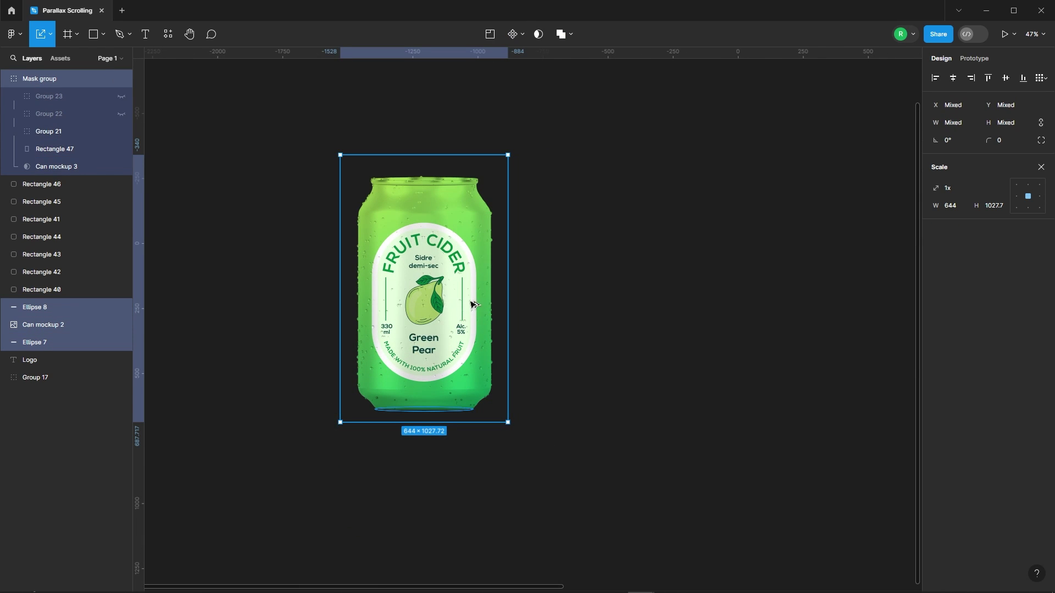
{"action": "left_click_drag", "start_coordinate": [445, 301], "coordinate": [809, 286], "text": "alt"}
{"action": "left_click", "coordinate": [695, 296]}
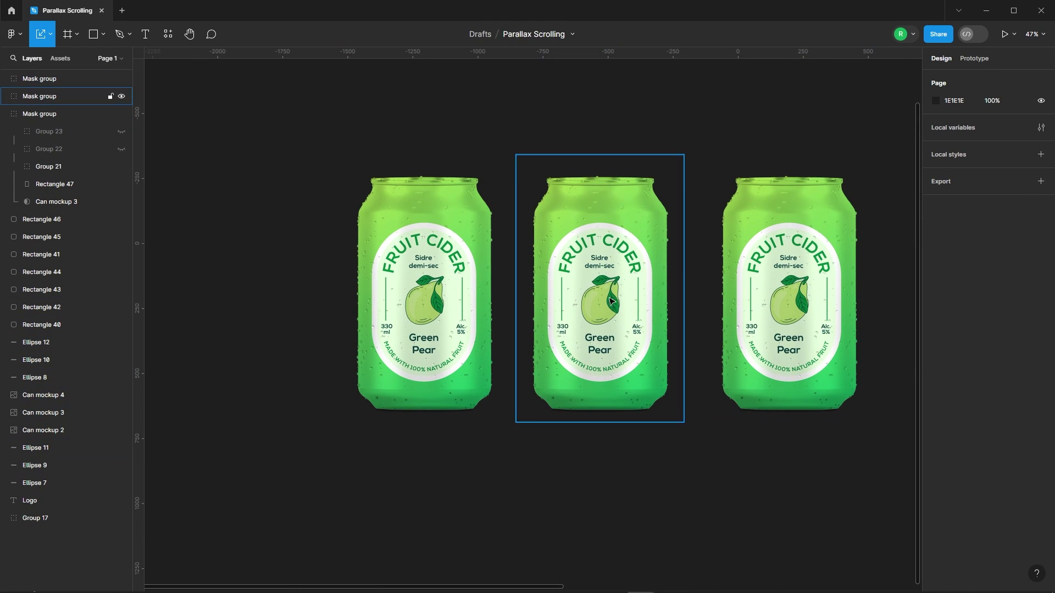
Show the Juicy Quince label on the middle can and delete its other two label groups
{"action": "left_click", "coordinate": [619, 292]}
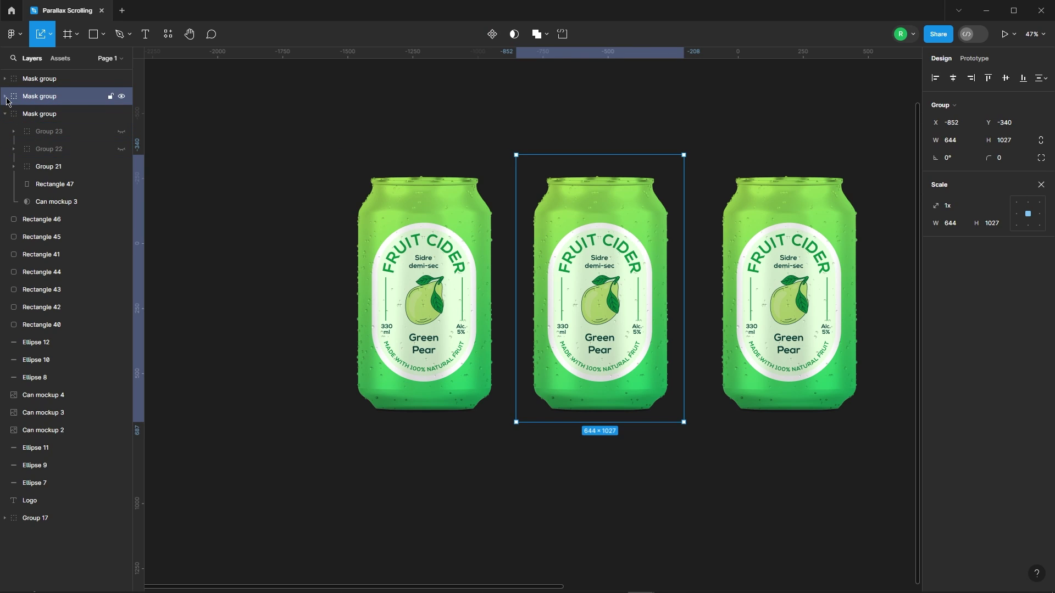
{"action": "left_click", "coordinate": [5, 96]}
{"action": "left_click", "coordinate": [121, 114]}
{"action": "left_click", "coordinate": [61, 134]}
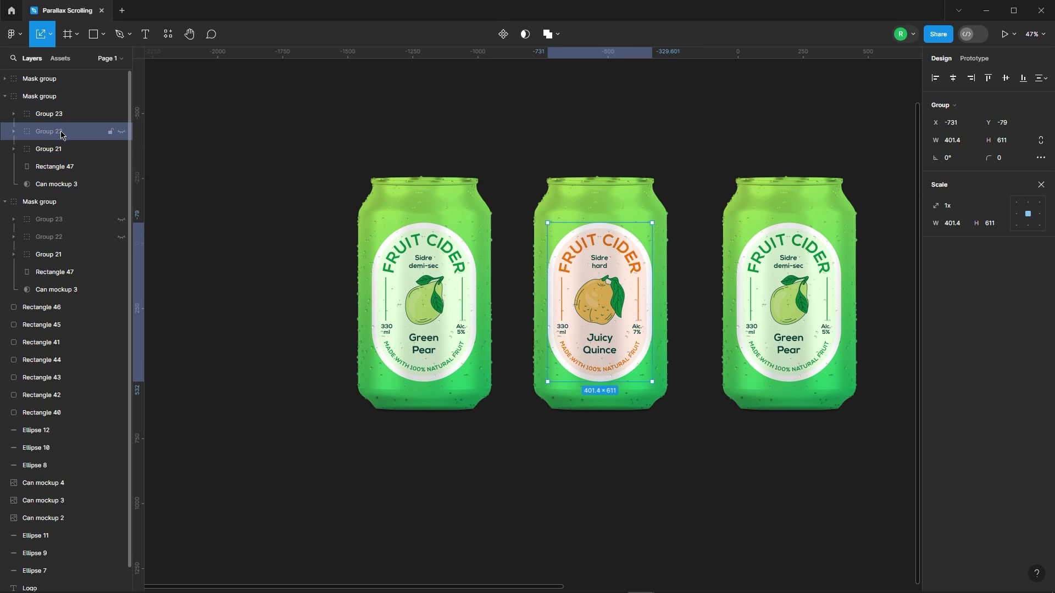
{"action": "key", "text": "Delete"}
{"action": "left_click", "coordinate": [61, 135]}
{"action": "key", "text": "Delete"}
Show the Exotic Mix label on the third can and delete its Green Pear and Juicy Quince labels
{"action": "left_click", "coordinate": [789, 246]}
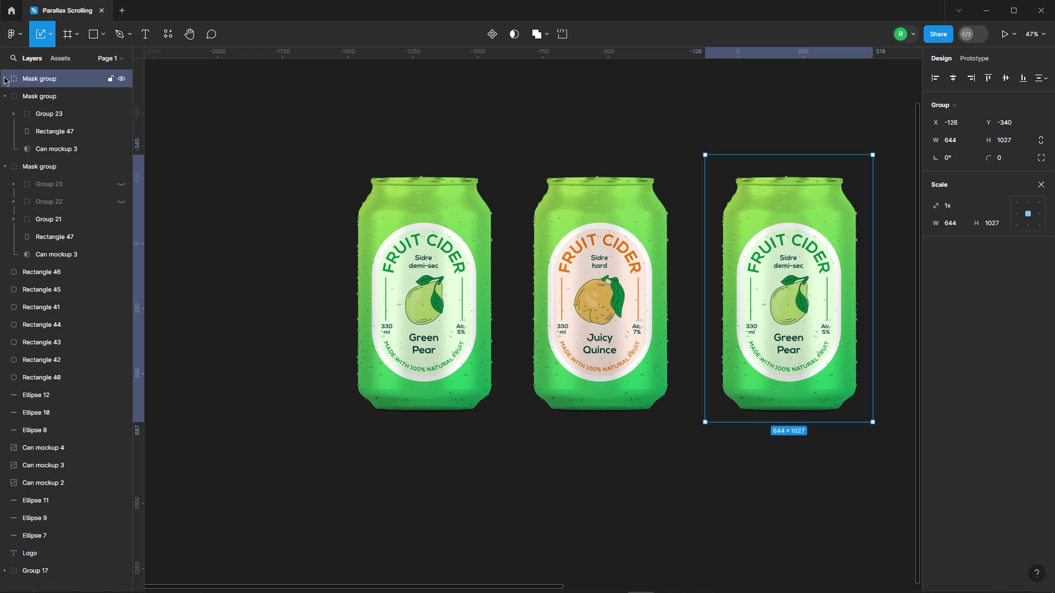
{"action": "left_click", "coordinate": [5, 79]}
{"action": "left_click", "coordinate": [50, 96]}
{"action": "left_click", "coordinate": [121, 96]}
{"action": "left_click", "coordinate": [121, 97]}
{"action": "left_click", "coordinate": [121, 114]}
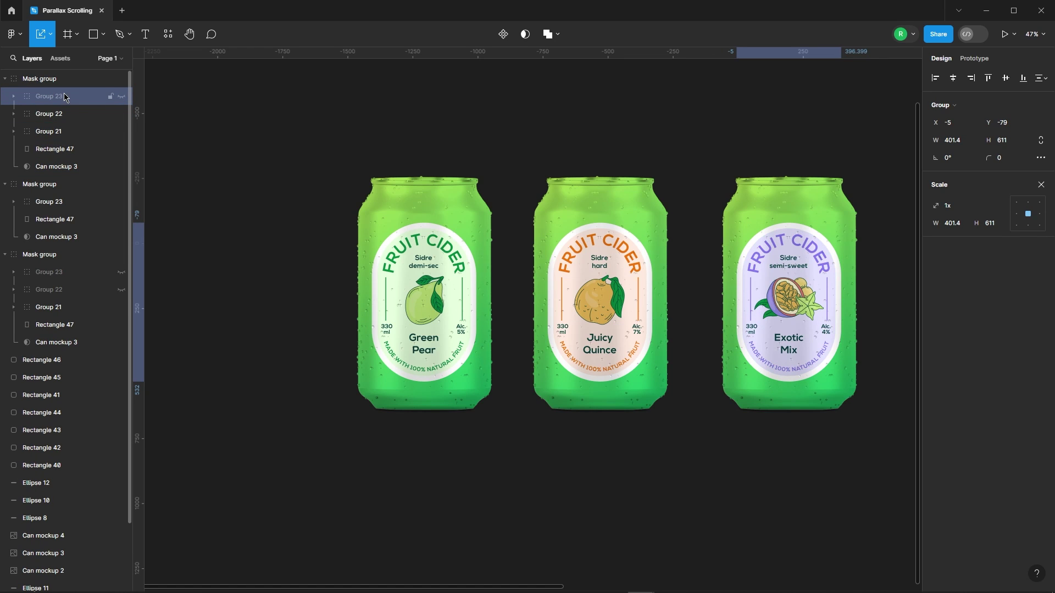
{"action": "left_click", "coordinate": [55, 131]}
{"action": "key", "text": "Delete"}
{"action": "left_click", "coordinate": [53, 96]}
{"action": "key", "text": "Delete"}
Delete the two hidden label groups from the original can, keeping only the Green Pear label
{"action": "left_click", "coordinate": [476, 280]}
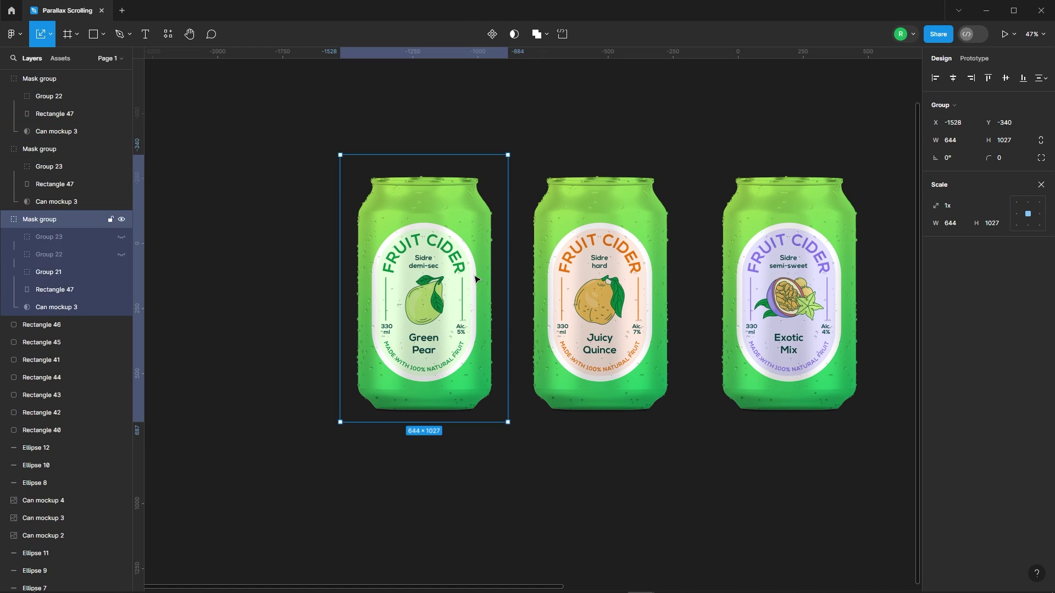
{"action": "left_click", "coordinate": [48, 237]}
{"action": "key", "text": "Delete"}
{"action": "left_click", "coordinate": [48, 237]}
{"action": "key", "text": "Delete"}
Apply the orange gradient from its swatch to the Juicy Quince can's masked rectangle and hide the green gradient fill beneath it
{"action": "left_click", "coordinate": [566, 241]}
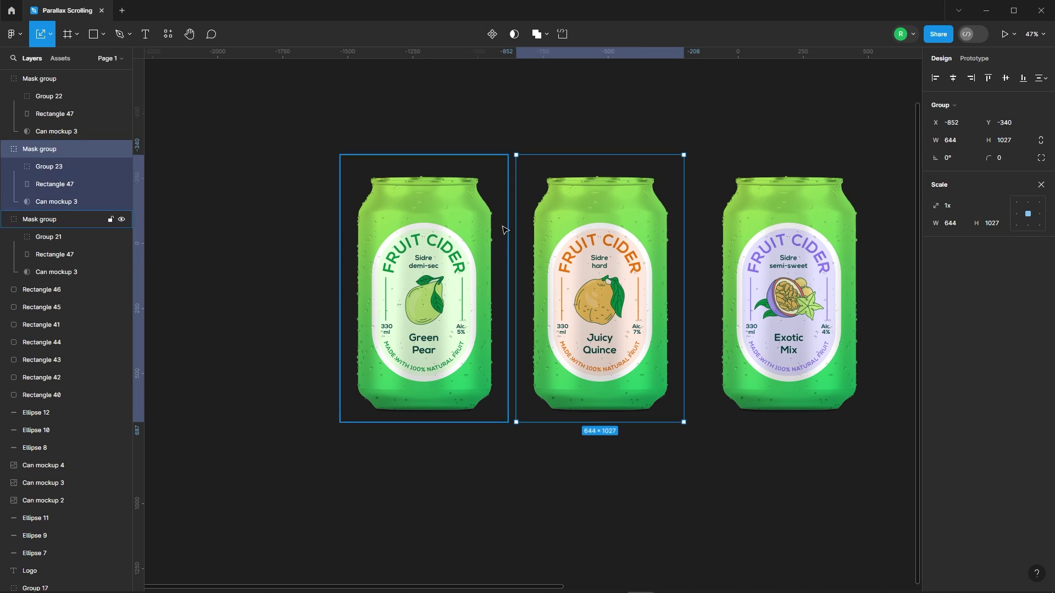
{"action": "scroll", "coordinate": [434, 264], "scroll_direction": "down", "scroll_amount": 3}
{"action": "scroll", "coordinate": [654, 235], "scroll_direction": "up", "scroll_amount": 2}
{"action": "left_click", "coordinate": [662, 236]}
{"action": "scroll", "coordinate": [692, 243], "scroll_direction": "right", "scroll_amount": 2}
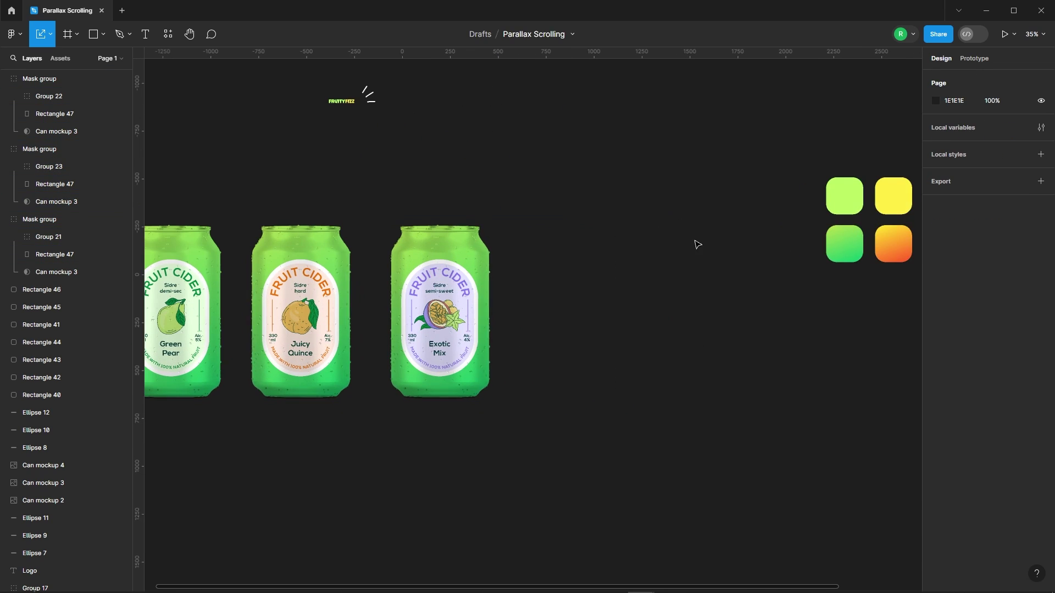
{"action": "left_click", "coordinate": [878, 257]}
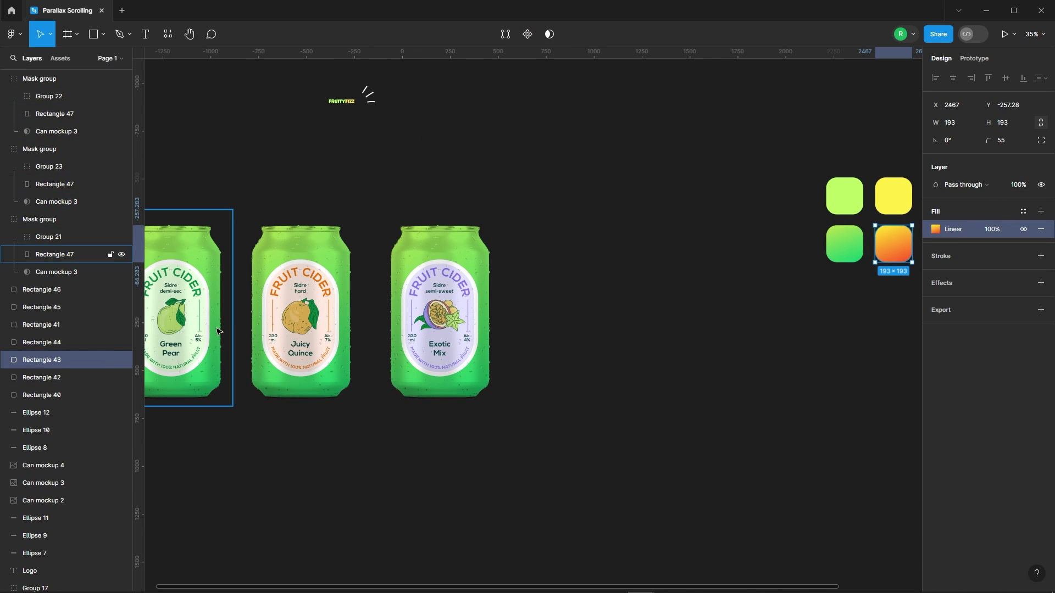
{"action": "scroll", "coordinate": [242, 272], "scroll_direction": "up", "scroll_amount": 2}
{"action": "left_click", "coordinate": [351, 236], "text": "ctrl"}
{"action": "key", "text": "ctrl+v"}
{"action": "left_click", "coordinate": [1024, 246]}
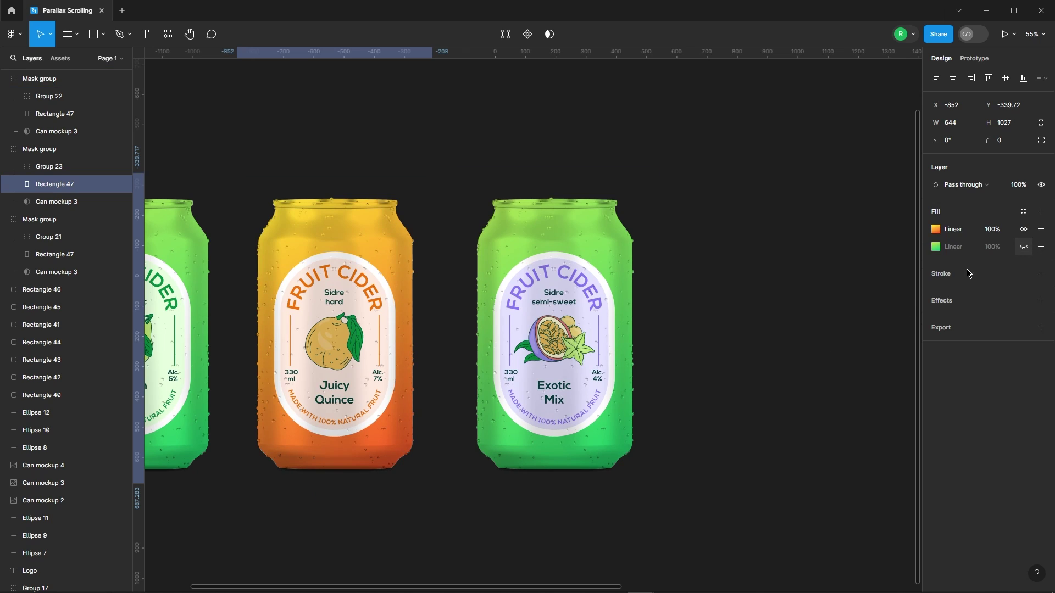
Copy the purple gradient from its swatch onto the Exotic Mix can's masked rectangle and remove the green gradient fill
{"action": "scroll", "coordinate": [841, 313], "scroll_direction": "down", "scroll_amount": 5}
{"action": "scroll", "coordinate": [832, 310], "scroll_direction": "up", "scroll_amount": 3}
{"action": "left_click", "coordinate": [538, 253]}
{"action": "left_click", "coordinate": [925, 233]}
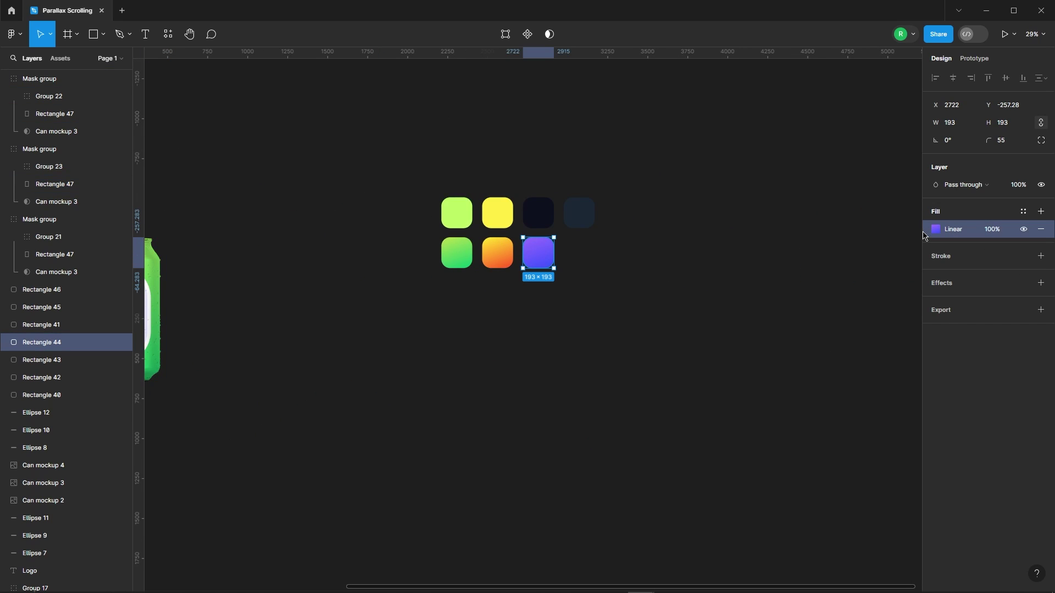
{"action": "scroll", "coordinate": [698, 258], "scroll_direction": "down", "scroll_amount": 4}
{"action": "scroll", "coordinate": [432, 250], "scroll_direction": "up", "scroll_amount": 5}
{"action": "left_click", "coordinate": [483, 249], "text": "ctrl"}
{"action": "key", "text": "ctrl+v"}
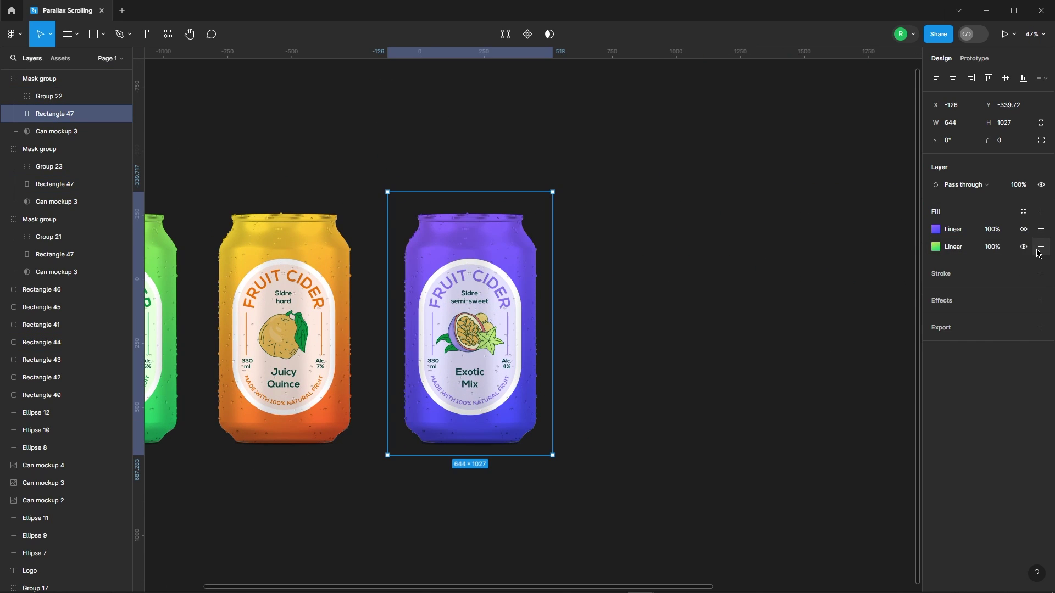
{"action": "left_click", "coordinate": [1040, 247]}
{"action": "left_click", "coordinate": [651, 297]}
Group all layers of the Green Pear can, including its mask group, base mockup image and ellipses
{"action": "scroll", "coordinate": [645, 233], "scroll_direction": "down", "scroll_amount": 3}
{"action": "scroll", "coordinate": [382, 235], "scroll_direction": "up", "scroll_amount": 2}
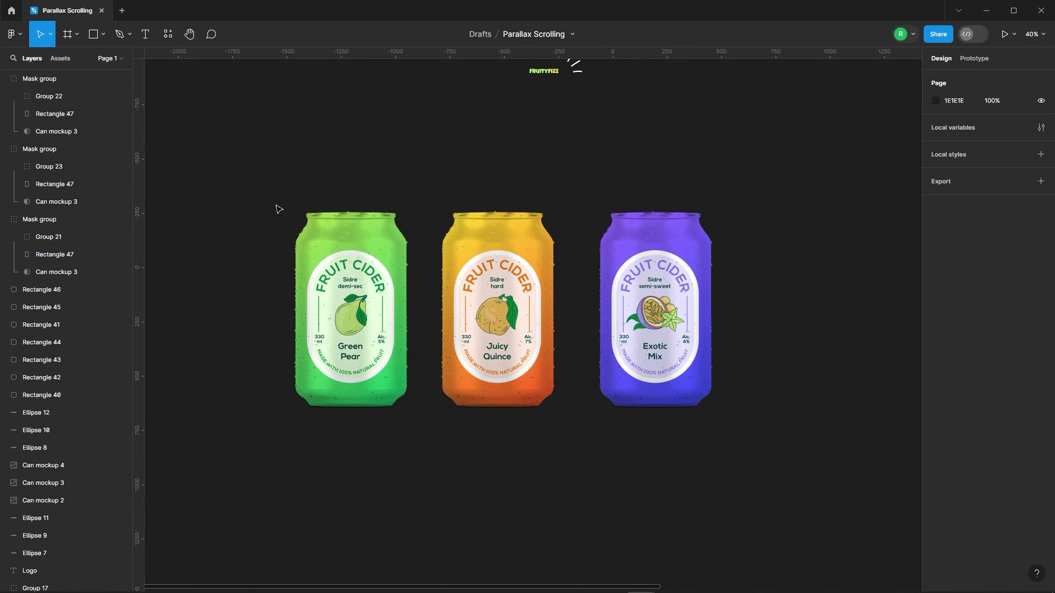
{"action": "left_click_drag", "start_coordinate": [258, 174], "coordinate": [412, 459]}
{"action": "right_click", "coordinate": [361, 242]}
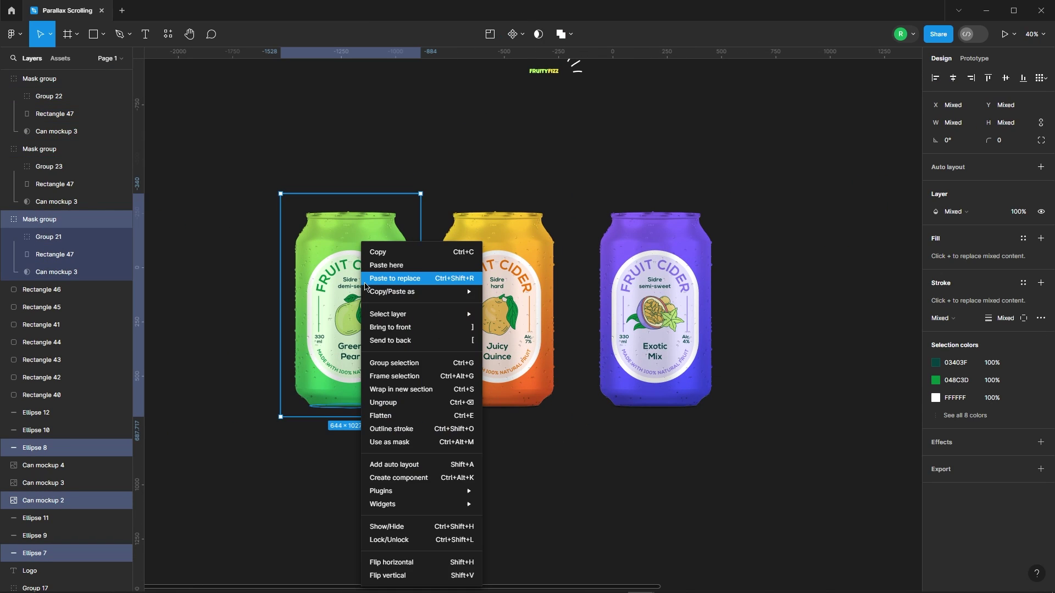
{"action": "left_click", "coordinate": [389, 362]}
{"action": "left_click", "coordinate": [456, 168]}
Group the Juicy Quince can's mask group with its base mockup image and ellipses
{"action": "left_click_drag", "start_coordinate": [452, 151], "coordinate": [549, 487]}
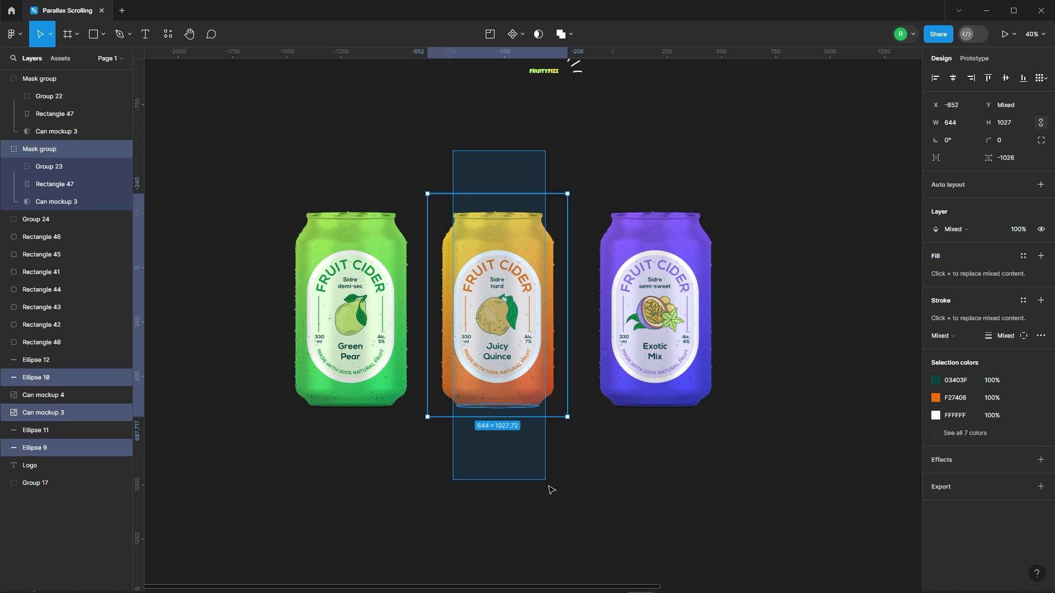
{"action": "right_click", "coordinate": [497, 243]}
{"action": "mouse_move", "coordinate": [501, 299]}
{"action": "left_click", "coordinate": [528, 363]}
{"action": "left_click", "coordinate": [611, 158]}
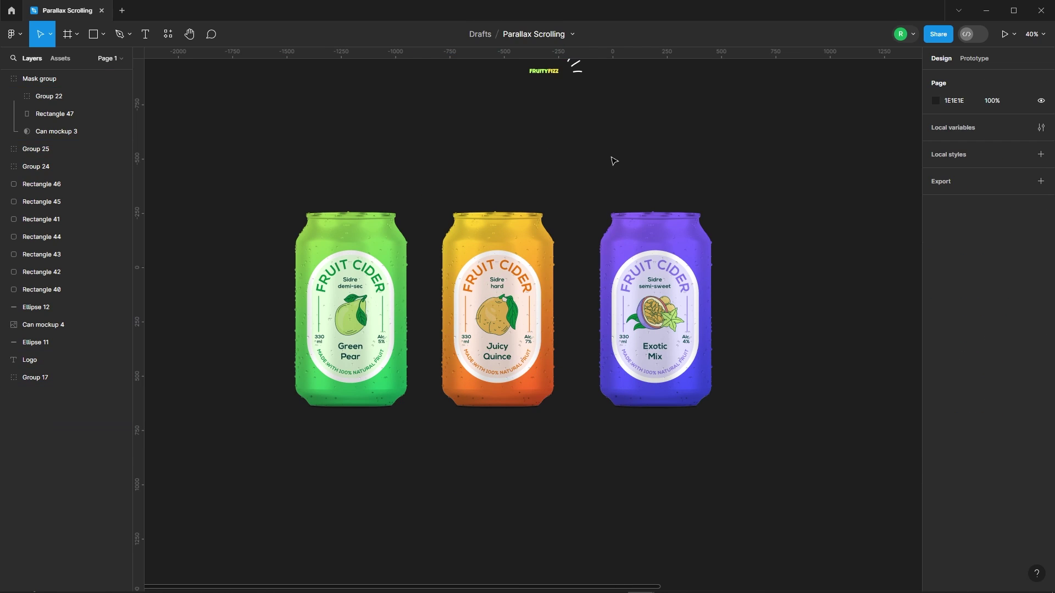
Group the Exotic Mix can's mask group with its base mockup image and ellipses
{"action": "left_click_drag", "start_coordinate": [609, 156], "coordinate": [747, 491]}
{"action": "right_click", "coordinate": [671, 242]}
{"action": "left_click", "coordinate": [709, 360]}
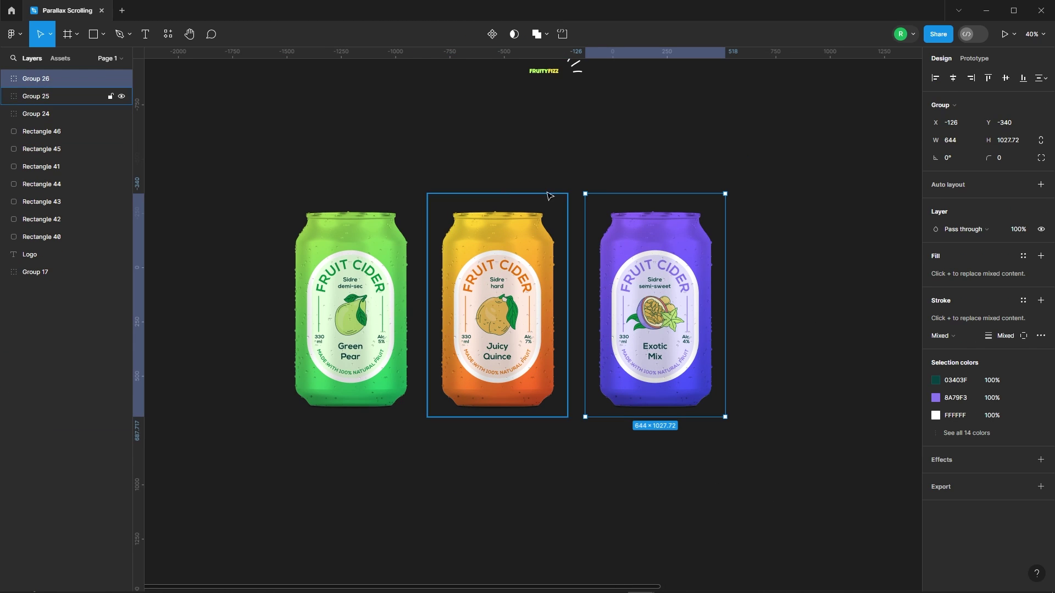
{"action": "left_click", "coordinate": [579, 175]}
Move the FruityFizz logo closer above the cans and shift all the colour swatches higher on the canvas
{"action": "scroll", "coordinate": [424, 255], "scroll_direction": "down", "scroll_amount": 3}
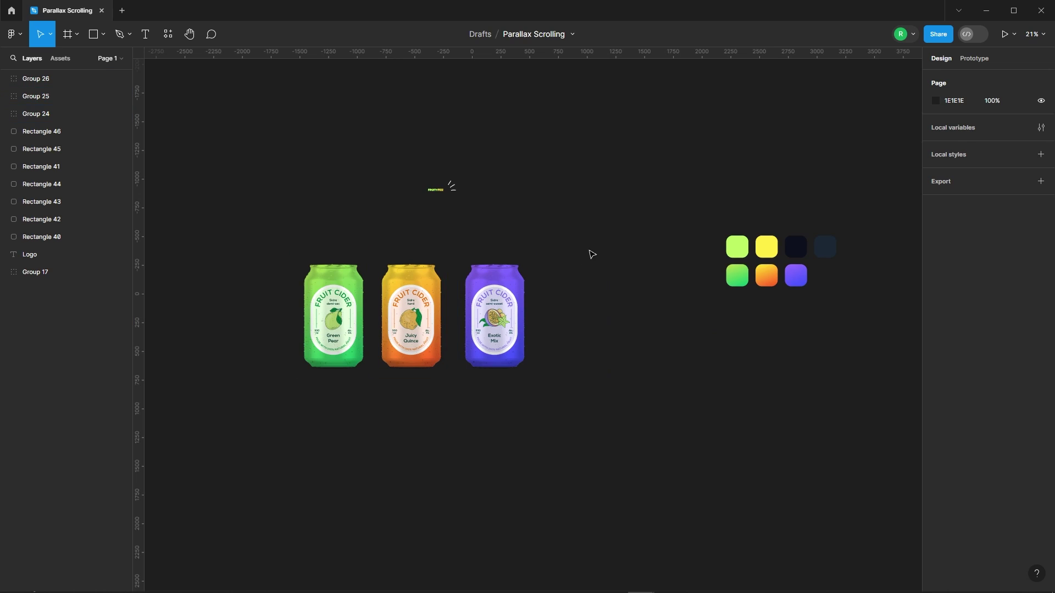
{"action": "left_click_drag", "start_coordinate": [436, 190], "coordinate": [420, 206]}
{"action": "left_click", "coordinate": [496, 218]}
{"action": "scroll", "coordinate": [397, 212], "scroll_direction": "down", "scroll_amount": 2}
{"action": "left_click_drag", "start_coordinate": [539, 200], "coordinate": [664, 271]}
{"action": "left_click_drag", "start_coordinate": [648, 236], "coordinate": [648, 195]}
{"action": "left_click", "coordinate": [623, 308]}
Add a 1440 × 1024 desktop frame and place it beside the purple can, beneath the colour swatches
{"action": "scroll", "coordinate": [562, 227], "scroll_direction": "up", "scroll_amount": 2}
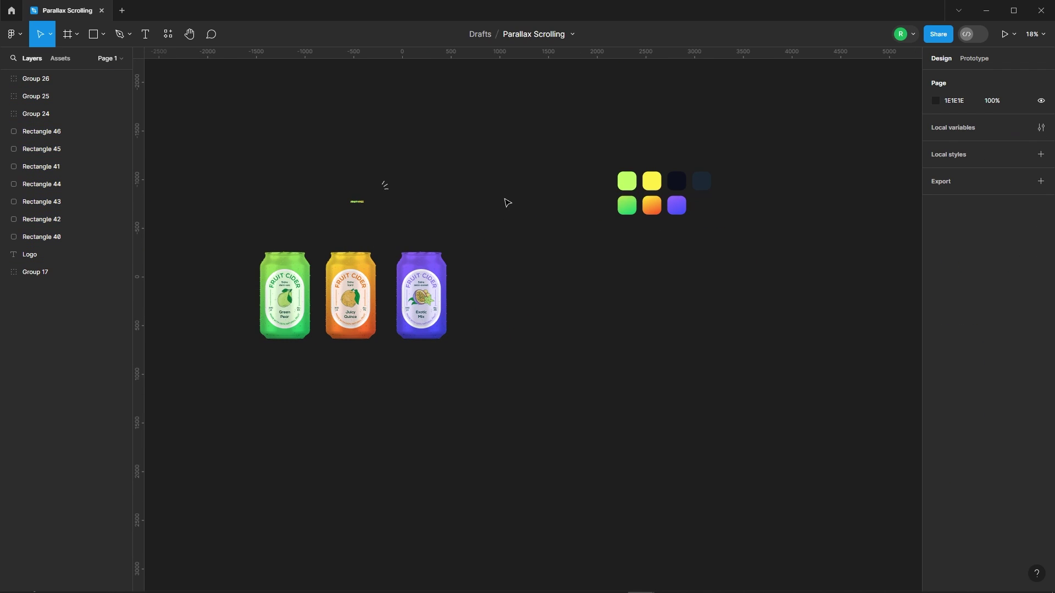
{"action": "key", "text": "f"}
{"action": "left_click", "coordinate": [963, 237]}
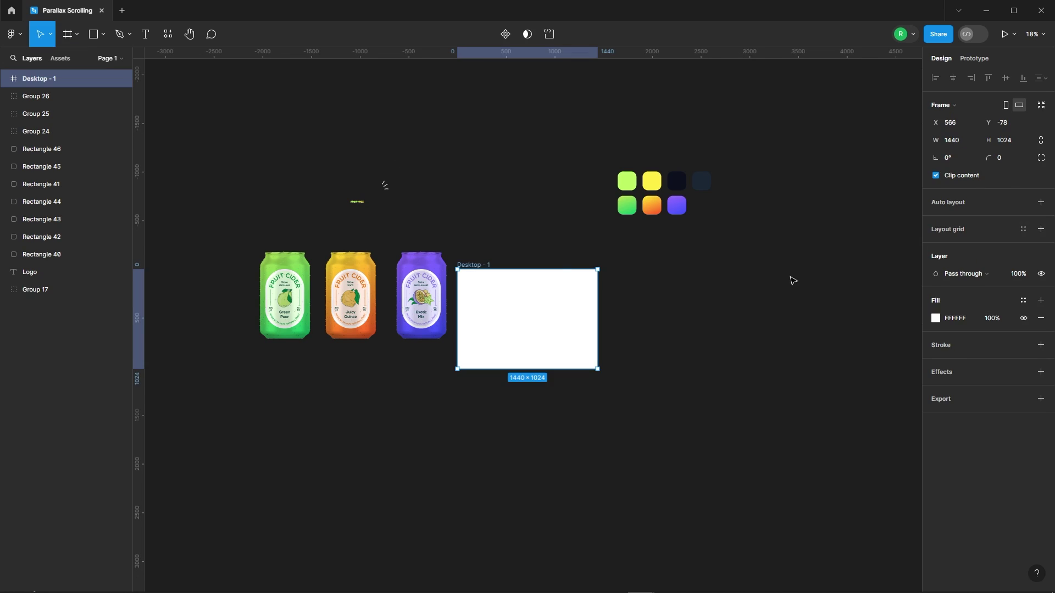
{"action": "scroll", "coordinate": [557, 308], "scroll_direction": "up", "scroll_amount": 2}
{"action": "left_click_drag", "start_coordinate": [470, 369], "coordinate": [532, 337]}
{"action": "left_click", "coordinate": [785, 329]}
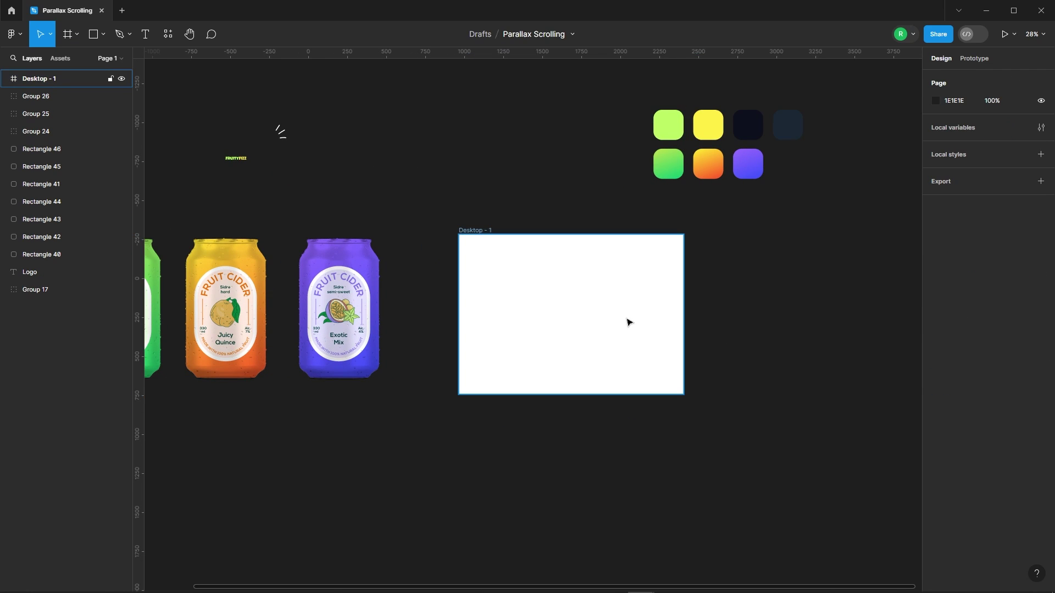
Give the desktop frame a linear gradient fill sampled from the near-black navy swatch and the dark blue 1A2734 swatch
{"action": "left_click", "coordinate": [630, 319]}
{"action": "scroll", "coordinate": [630, 320], "scroll_direction": "up", "scroll_amount": 3}
{"action": "scroll", "coordinate": [784, 320], "scroll_direction": "down", "scroll_amount": 2}
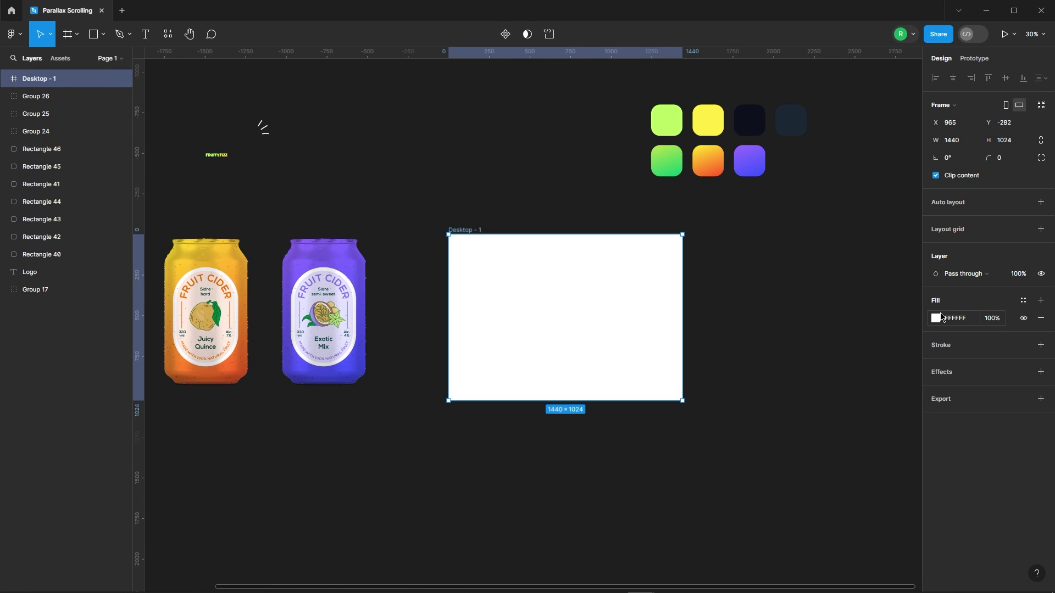
{"action": "left_click", "coordinate": [937, 318]}
{"action": "left_click", "coordinate": [824, 297]}
{"action": "left_click", "coordinate": [807, 460]}
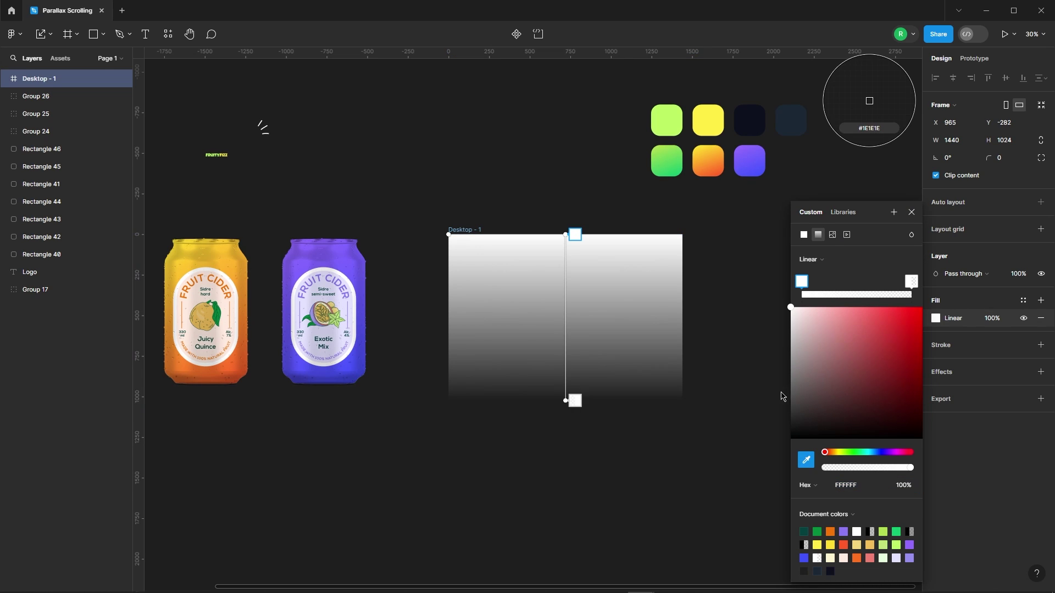
{"action": "left_click", "coordinate": [751, 117]}
{"action": "left_click", "coordinate": [912, 282]}
{"action": "left_click", "coordinate": [806, 460]}
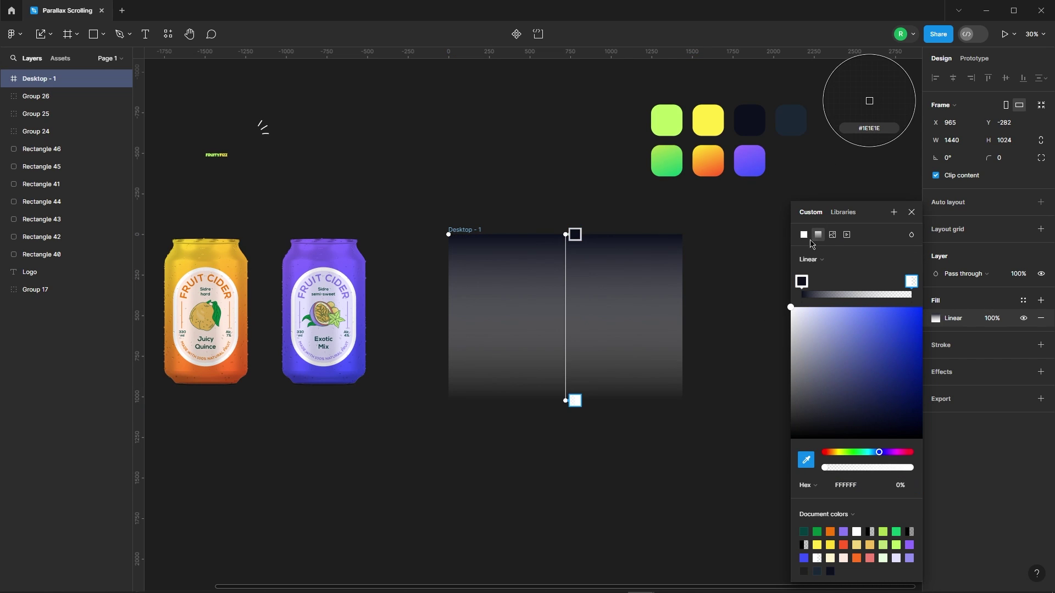
{"action": "left_click", "coordinate": [795, 109]}
Run the frame's gradient diagonally, with the navy stop at the top-right corner and the 1A2734 stop at the bottom-left corner
{"action": "left_click_drag", "start_coordinate": [566, 234], "coordinate": [684, 233]}
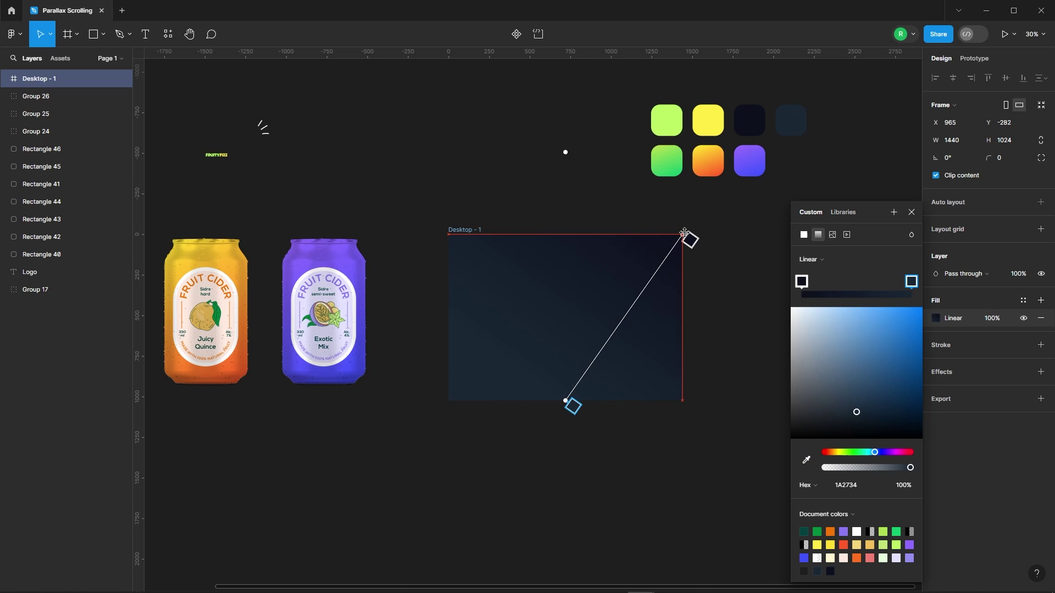
{"action": "left_click_drag", "start_coordinate": [563, 401], "coordinate": [449, 398]}
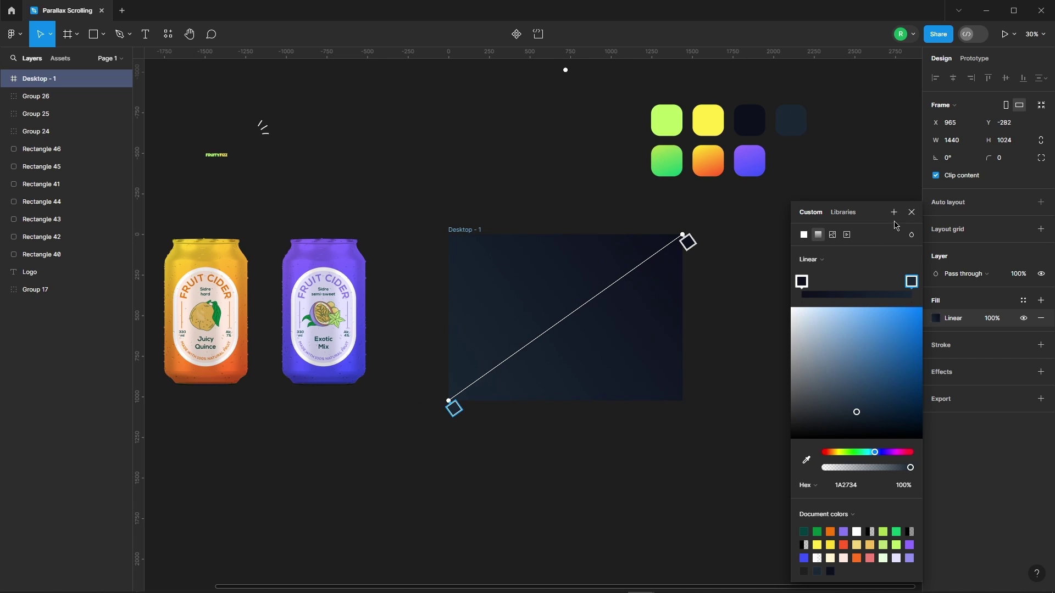
{"action": "left_click", "coordinate": [912, 213]}
{"action": "left_click", "coordinate": [764, 225]}
Move the FruityFizz logo into the upper-left area of the desktop frame
{"action": "scroll", "coordinate": [593, 203], "scroll_direction": "up", "scroll_amount": 2}
{"action": "scroll", "coordinate": [516, 173], "scroll_direction": "down", "scroll_amount": 2}
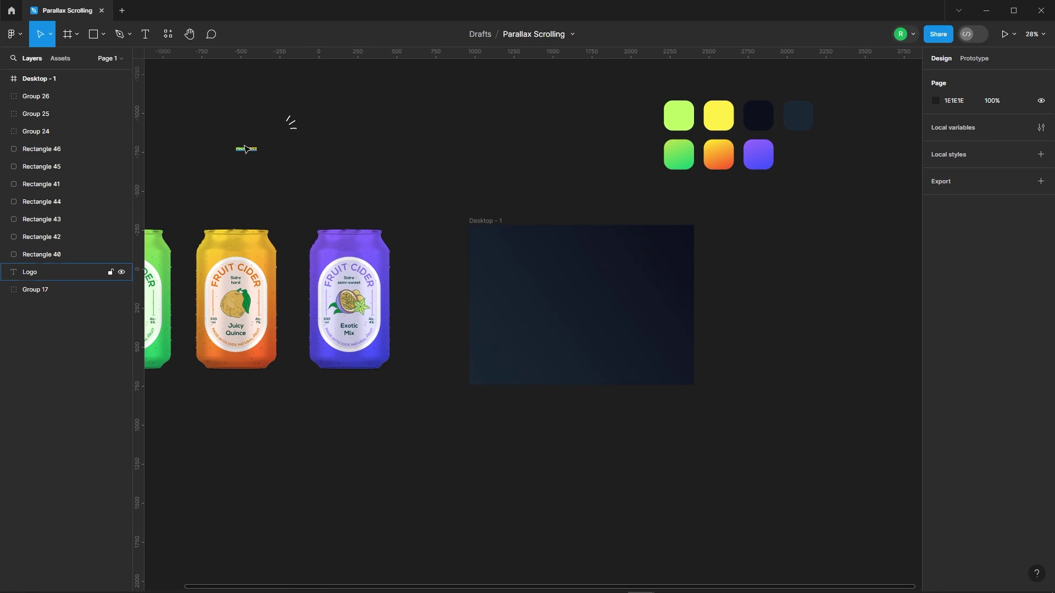
{"action": "left_click_drag", "start_coordinate": [246, 154], "coordinate": [495, 243]}
{"action": "scroll", "coordinate": [606, 261], "scroll_direction": "up", "scroll_amount": 7}
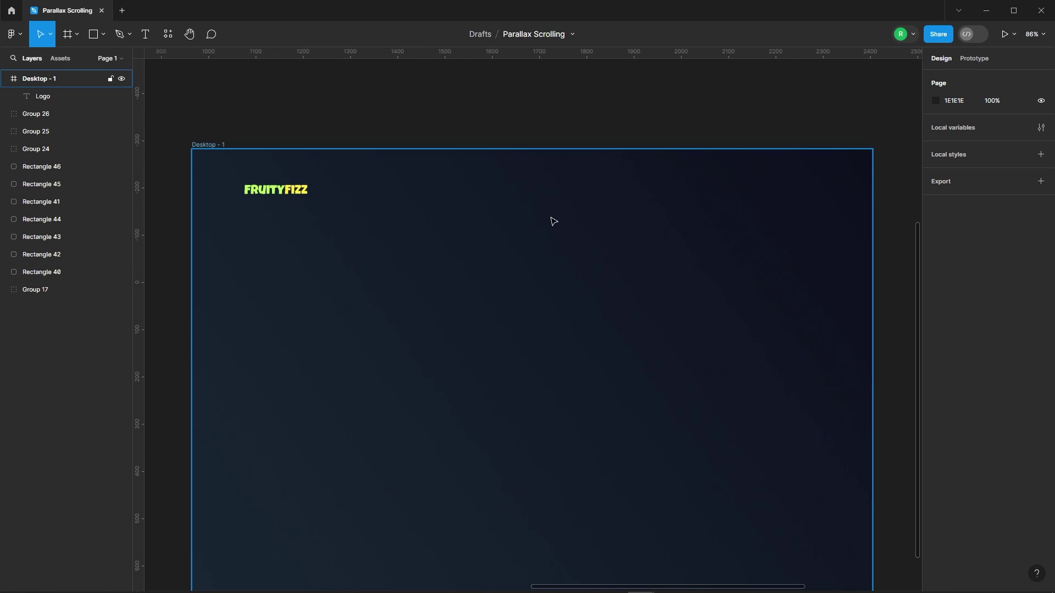
Add the text "Home" in the desktop frame, slightly below the logo and to its right
{"action": "scroll", "coordinate": [405, 129], "scroll_direction": "down", "scroll_amount": 3}
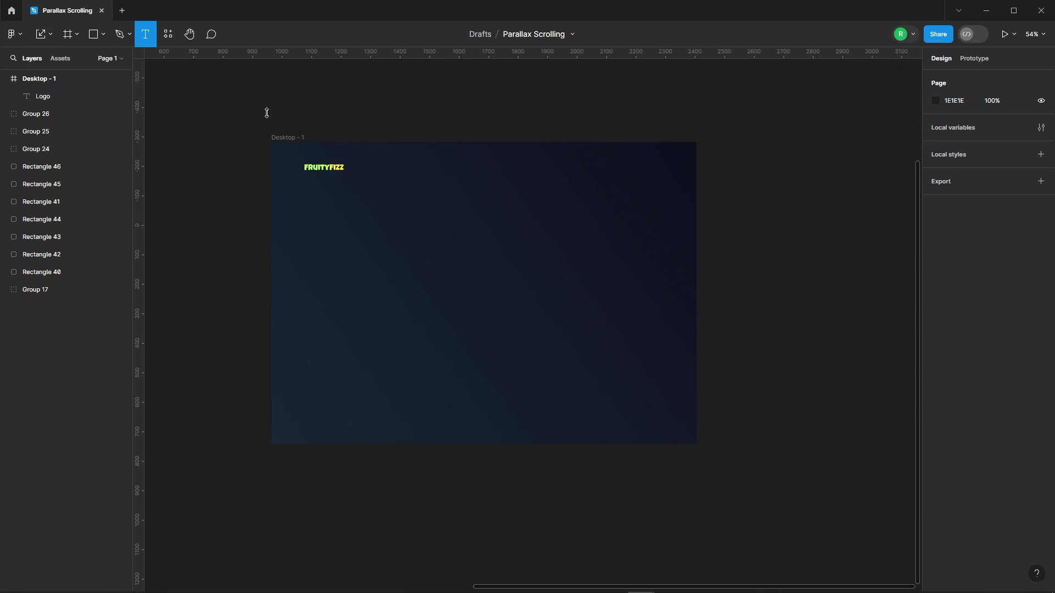
{"action": "scroll", "coordinate": [406, 169], "scroll_direction": "up", "scroll_amount": 2}
{"action": "left_click", "coordinate": [448, 200]}
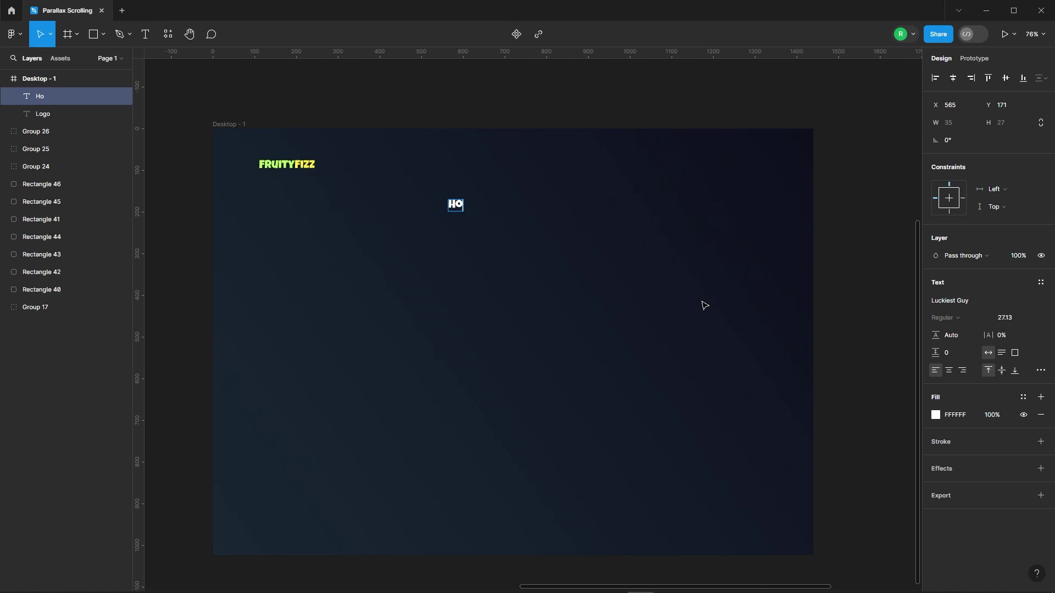
{"action": "key", "text": "Escape"}
Set the Home text to Livvic SemiBold at size 18
{"action": "left_click", "coordinate": [940, 300]}
{"action": "type", "text": "livv"}
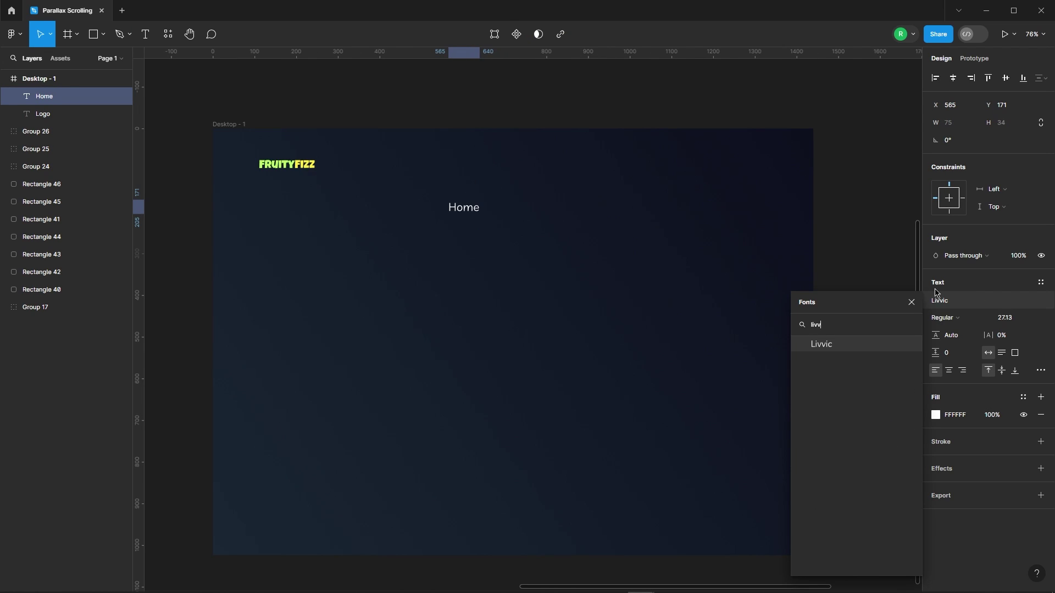
{"action": "key", "text": "Return"}
{"action": "type", "text": "18"}
{"action": "key", "text": "Return"}
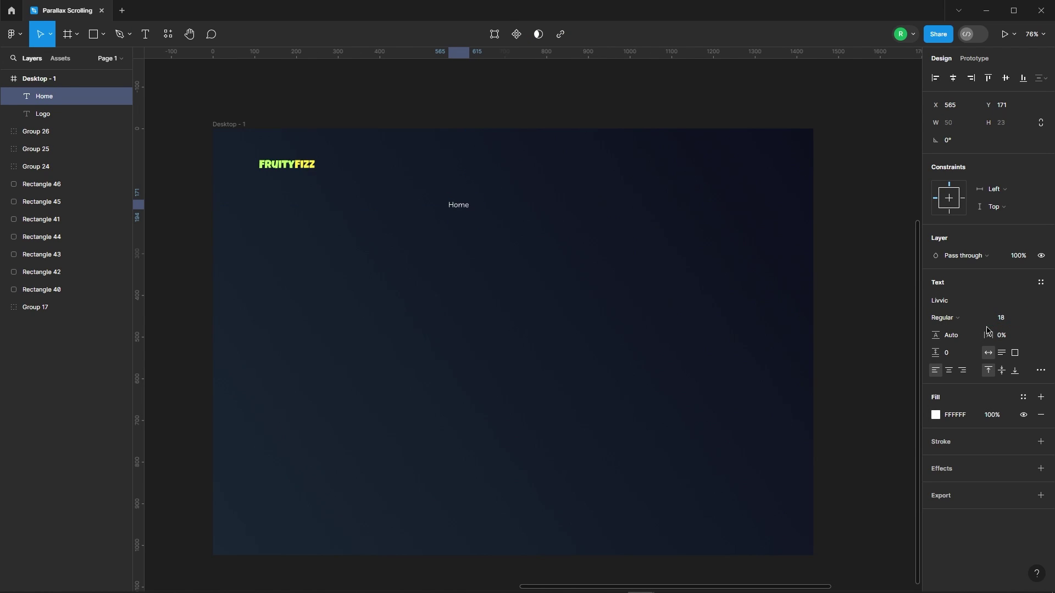
{"action": "left_click", "coordinate": [947, 318]}
{"action": "left_click", "coordinate": [952, 342]}
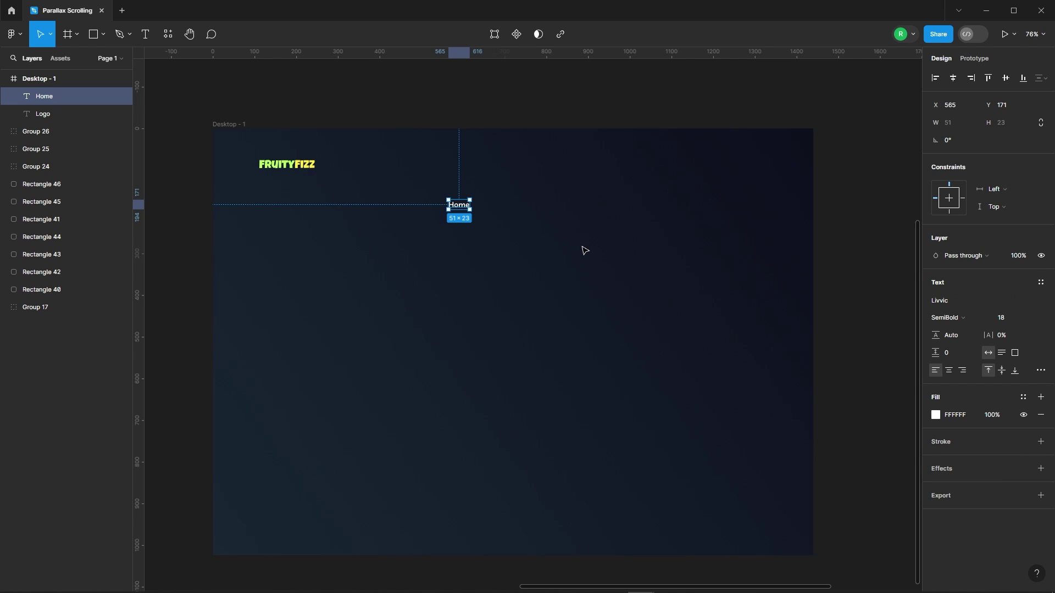
{"action": "left_click", "coordinate": [560, 248]}
Duplicate the Home text into a row of three more links and reword them About us, Shop and Contact us
{"action": "left_click_drag", "start_coordinate": [459, 207], "coordinate": [712, 216], "text": "alt"}
{"action": "scroll", "coordinate": [532, 199], "scroll_direction": "up", "scroll_amount": 4}
{"action": "double_click", "coordinate": [530, 222]}
{"action": "type", "text": "A"}
{"action": "key", "text": "Escape"}
{"action": "key", "text": "Return"}
{"action": "type", "text": "AS"}
{"action": "type", "text": "op"}
{"action": "key", "text": "Escape"}
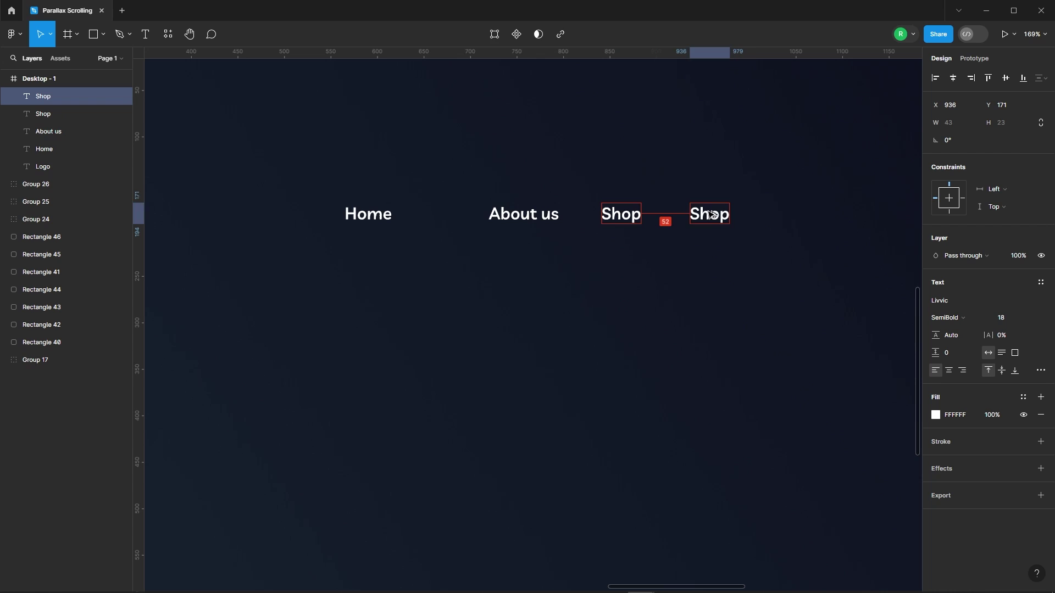
{"action": "key", "text": "Return"}
{"action": "type", "text": "Contact us"}
Put the four navigation links in a horizontal auto layout with a spacing of 75
{"action": "left_click_drag", "start_coordinate": [344, 168], "coordinate": [824, 299]}
{"action": "right_click", "coordinate": [626, 212]}
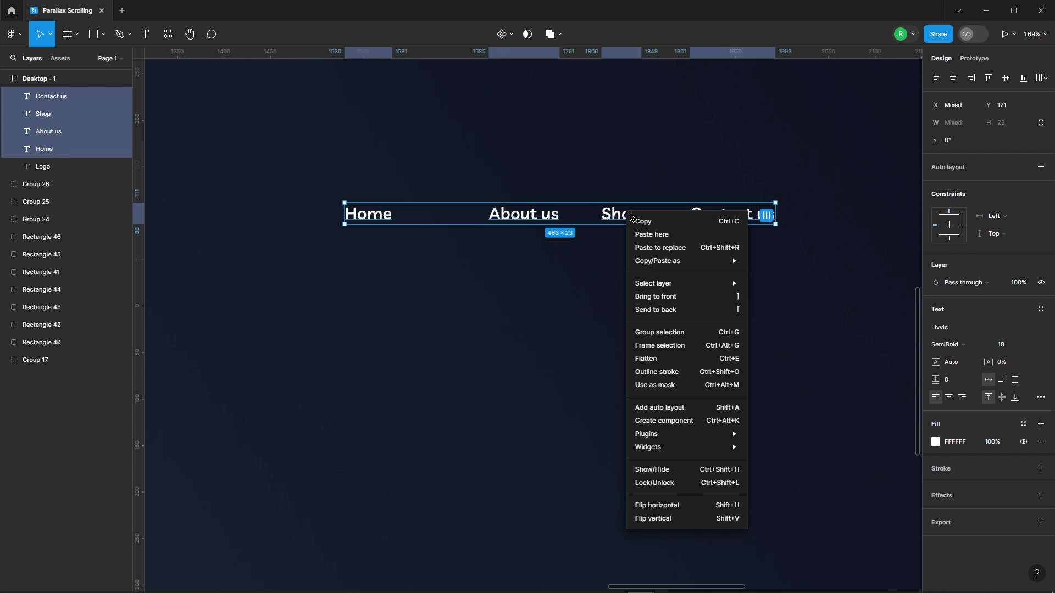
{"action": "left_click", "coordinate": [666, 409]}
{"action": "left_click", "coordinate": [956, 257]}
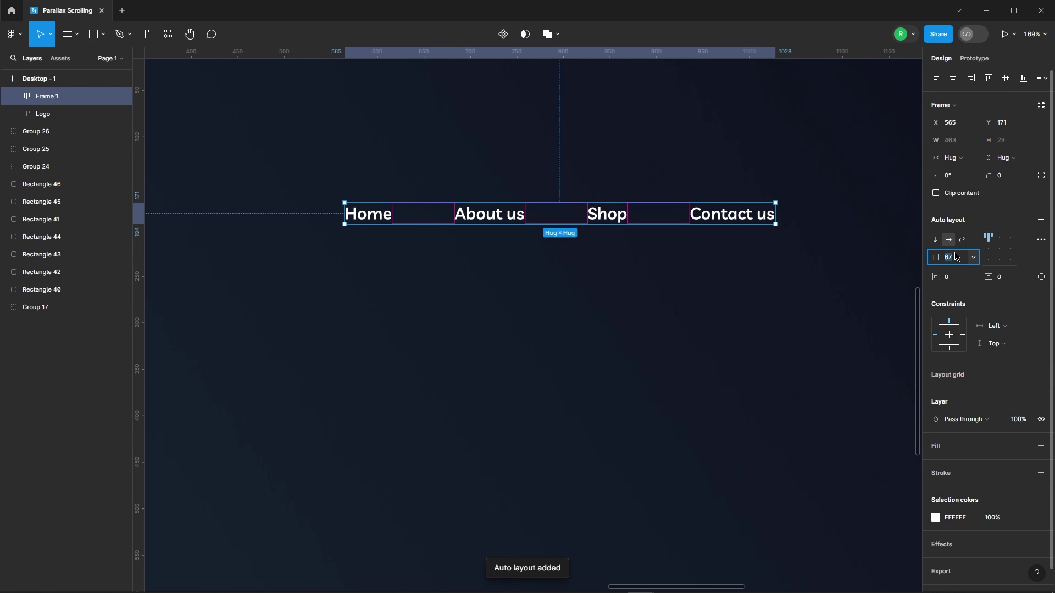
{"action": "type", "text": "75"}
{"action": "key", "text": "Return"}
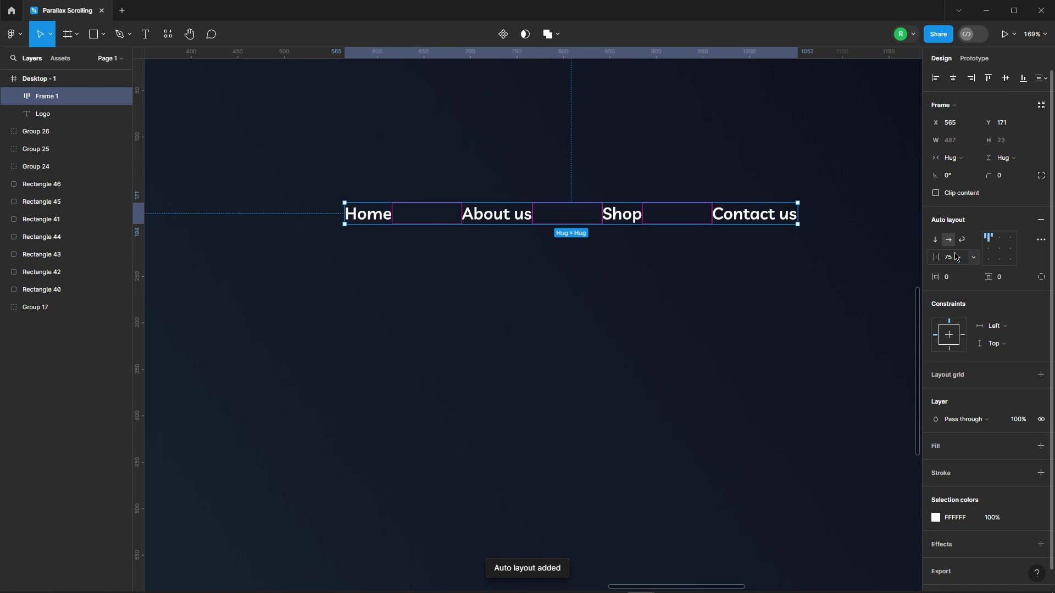
Lower the opacity of the About us, Shop and Contact us links to 70%
{"action": "double_click", "coordinate": [497, 215]}
{"action": "left_click", "coordinate": [621, 214], "text": "shift"}
{"action": "left_click", "coordinate": [754, 214], "text": "shift"}
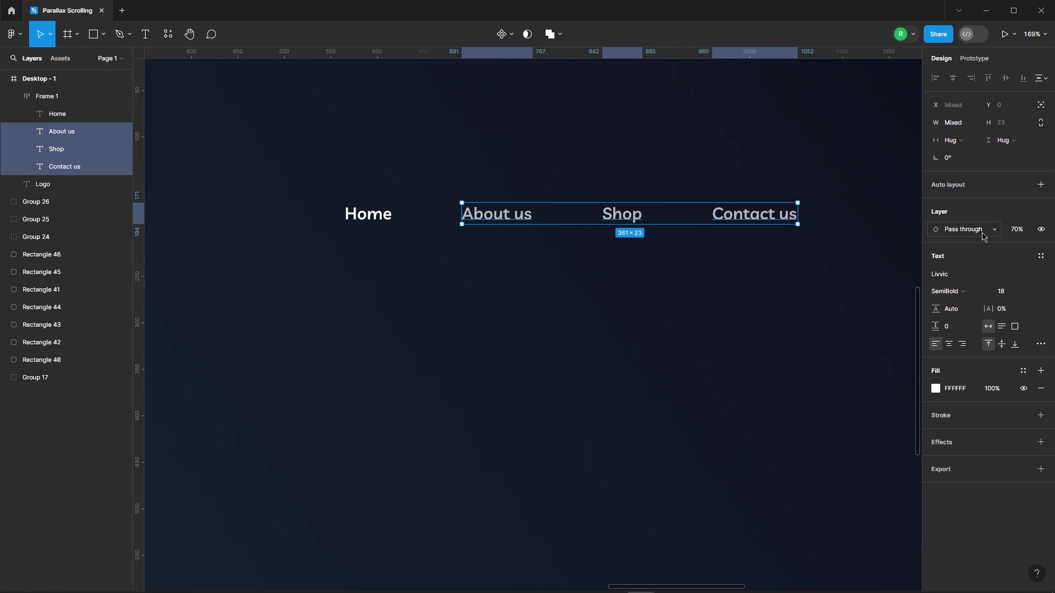
{"action": "left_click", "coordinate": [513, 360]}
Combine the logo and the navigation links into one horizontal auto layout with centred alignment
{"action": "scroll", "coordinate": [495, 318], "scroll_direction": "down", "scroll_amount": 5}
{"action": "left_click", "coordinate": [517, 248]}
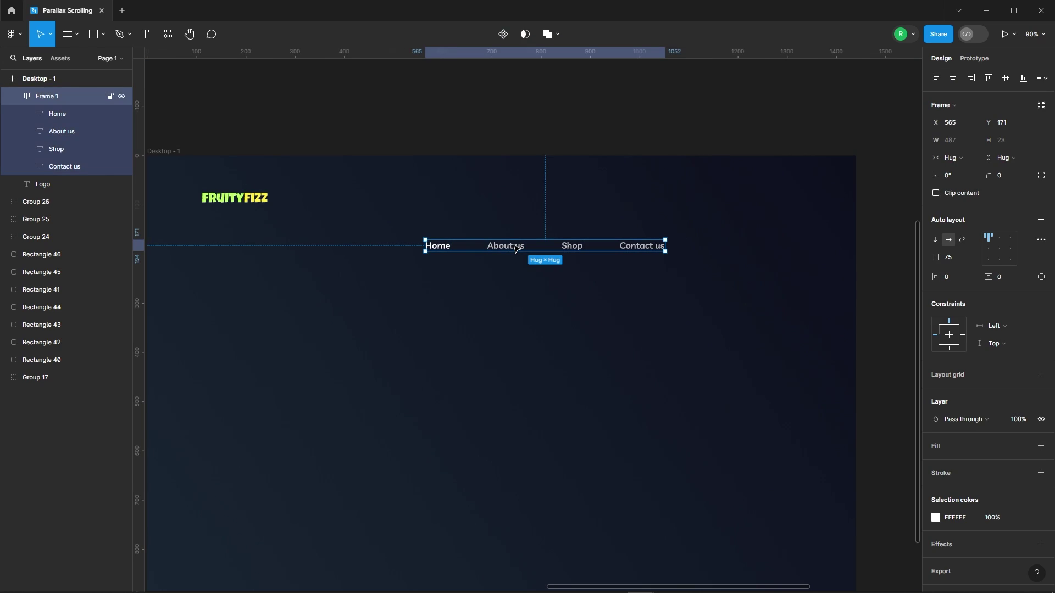
{"action": "left_click", "coordinate": [264, 197], "text": "shift"}
{"action": "right_click", "coordinate": [487, 221]}
{"action": "left_click", "coordinate": [511, 419]}
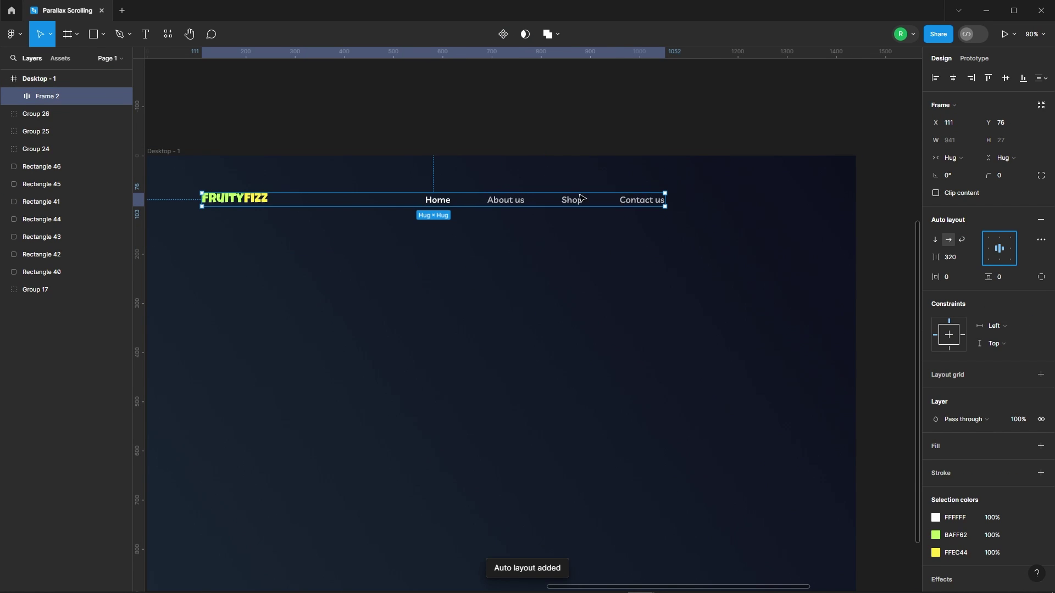
{"action": "left_click", "coordinate": [657, 234]}
Set the header auto layout's spacing to Auto and extend its right edge to a width of 1239
{"action": "left_click", "coordinate": [573, 197]}
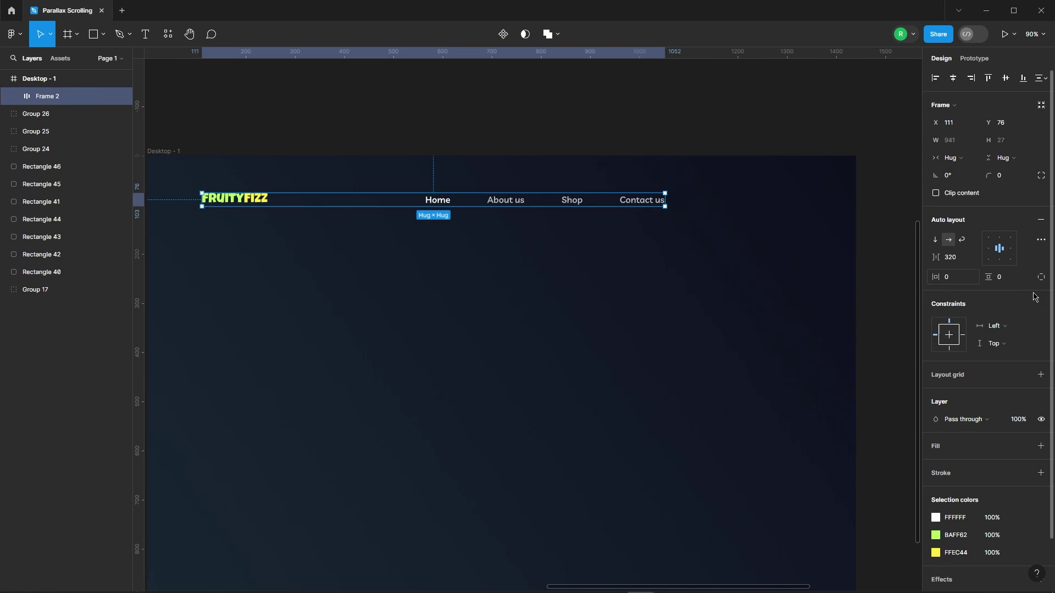
{"action": "left_click", "coordinate": [974, 258]}
{"action": "left_click", "coordinate": [954, 272]}
{"action": "left_click_drag", "start_coordinate": [666, 202], "coordinate": [812, 199]}
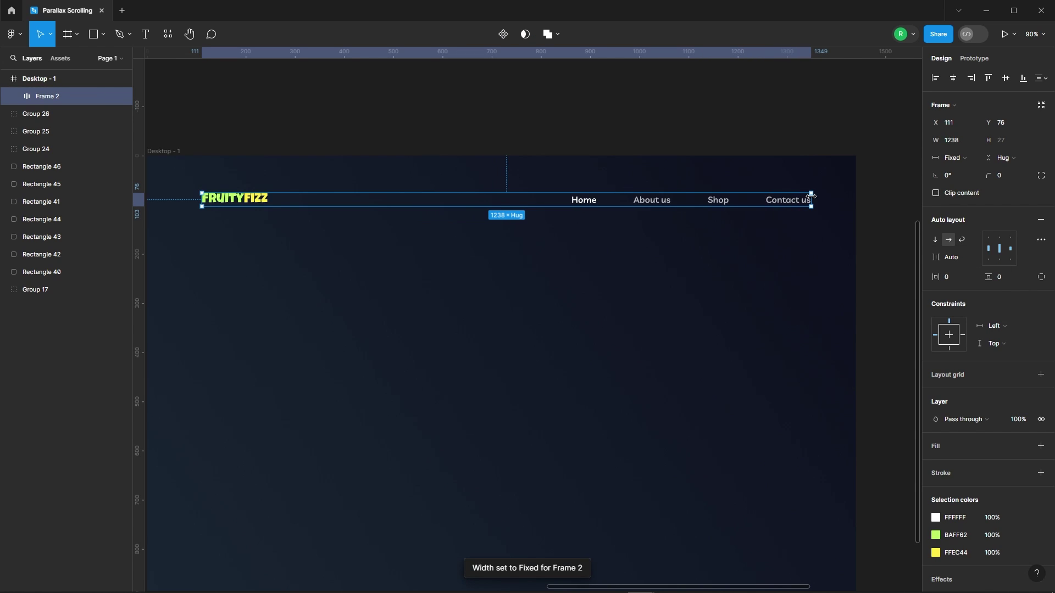
{"action": "scroll", "coordinate": [826, 216], "scroll_direction": "up", "scroll_amount": 10}
{"action": "left_click_drag", "start_coordinate": [684, 217], "coordinate": [688, 203]}
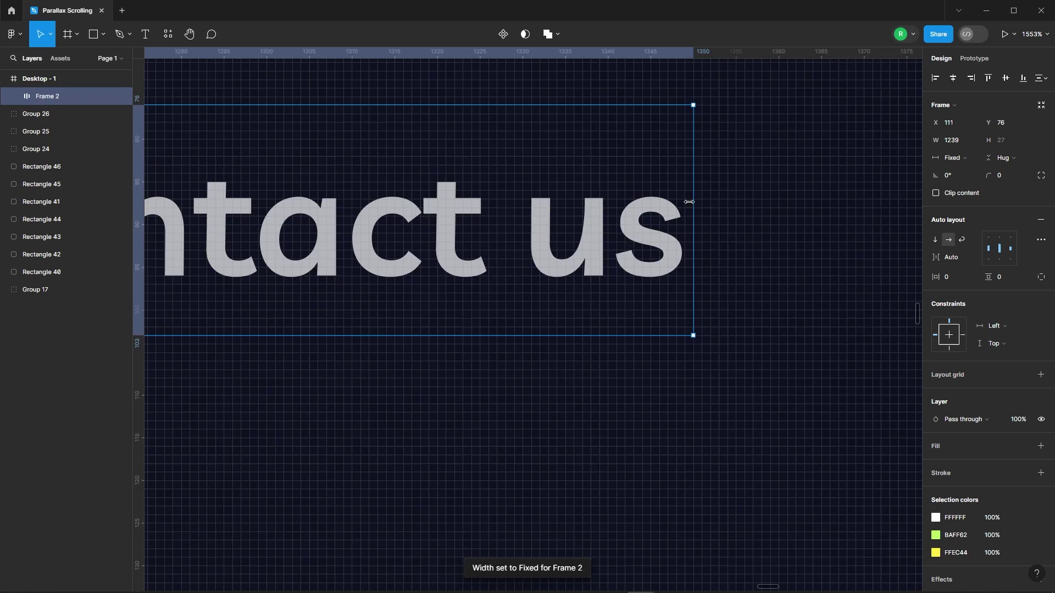
Extend the header's left edge outward to about X 89, for a width of about 1261
{"action": "scroll", "coordinate": [786, 190], "scroll_direction": "down", "scroll_amount": 12}
{"action": "scroll", "coordinate": [439, 143], "scroll_direction": "up", "scroll_amount": 6}
{"action": "left_click_drag", "start_coordinate": [555, 161], "coordinate": [521, 163]}
{"action": "scroll", "coordinate": [517, 173], "scroll_direction": "up", "scroll_amount": 7}
{"action": "scroll", "coordinate": [519, 179], "scroll_direction": "down", "scroll_amount": 6}
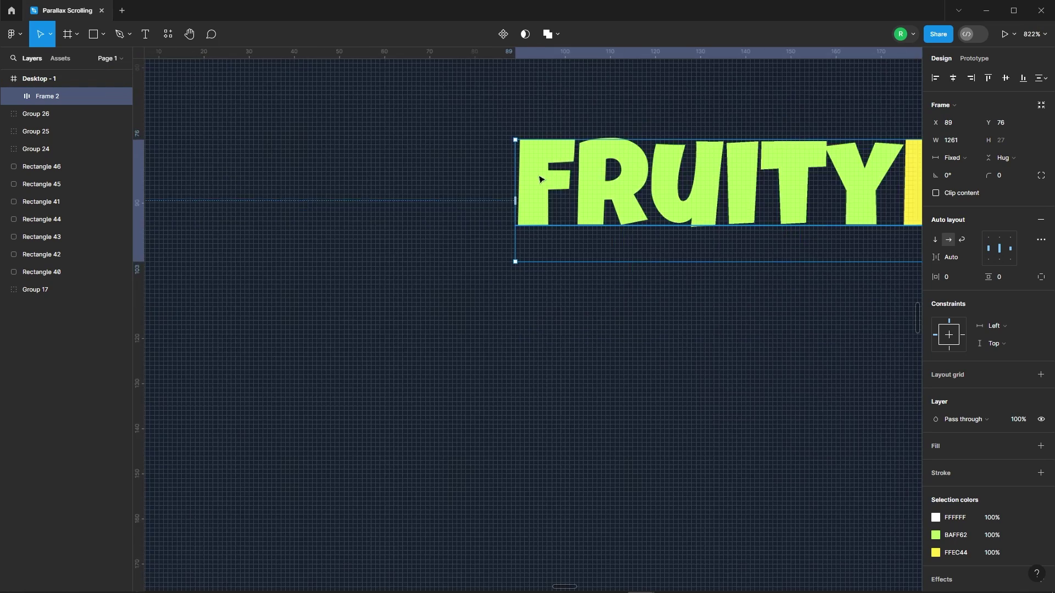
{"action": "scroll", "coordinate": [533, 203], "scroll_direction": "up", "scroll_amount": 5}
{"action": "scroll", "coordinate": [530, 175], "scroll_direction": "down", "scroll_amount": 3}
{"action": "left_click", "coordinate": [420, 193]}
{"action": "scroll", "coordinate": [420, 192], "scroll_direction": "down", "scroll_amount": 5}
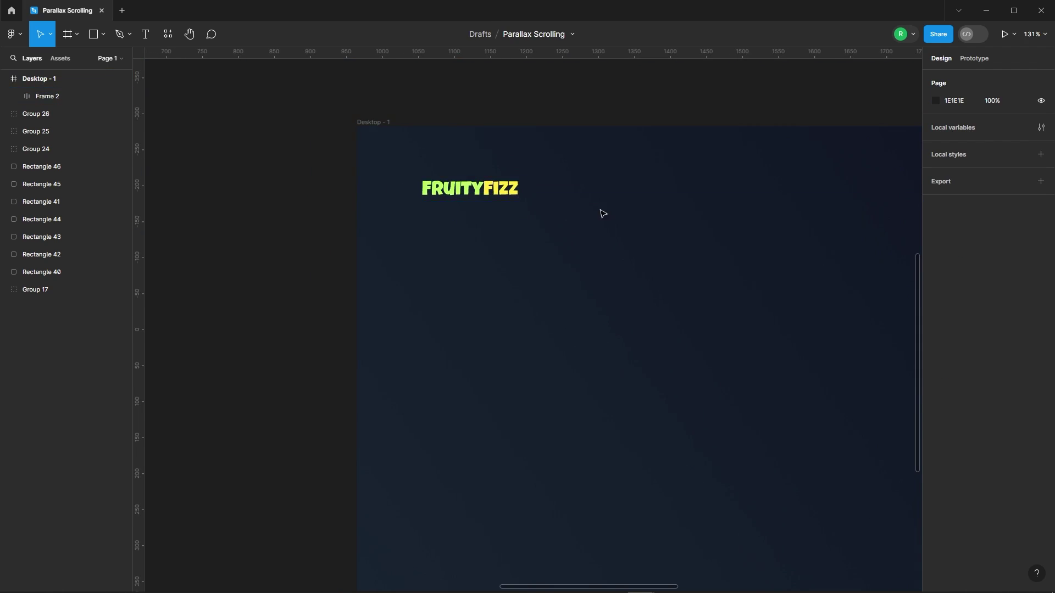
Move the navigation header up to Y 61 within the desktop frame
{"action": "left_click", "coordinate": [582, 192]}
{"action": "scroll", "coordinate": [545, 180], "scroll_direction": "down", "scroll_amount": 3}
{"action": "key", "text": "shift+Up"}
{"action": "key", "text": "Down"}
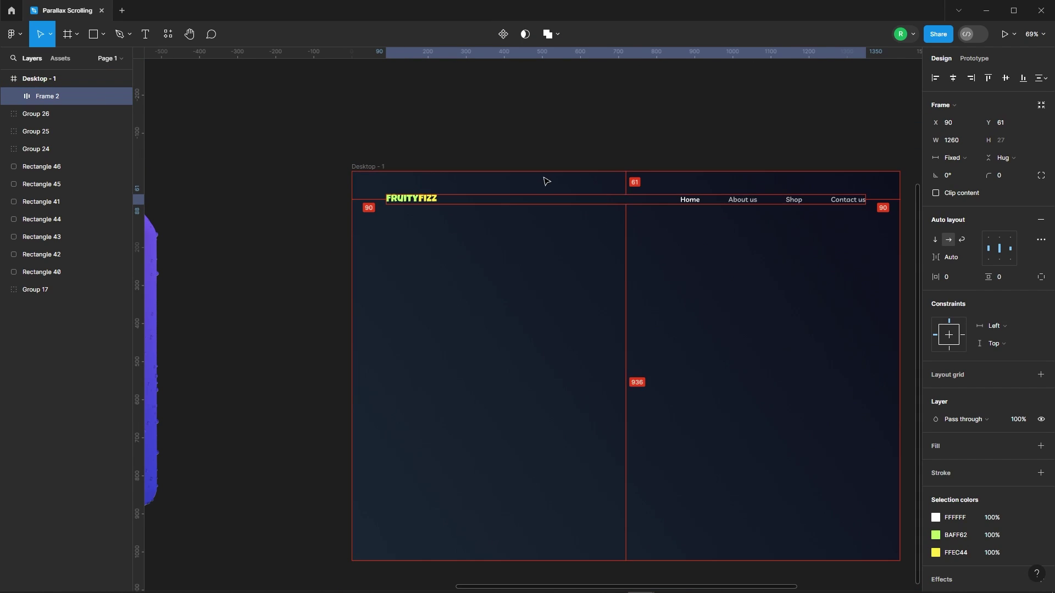
{"action": "left_click", "coordinate": [696, 304]}
{"action": "scroll", "coordinate": [303, 189], "scroll_direction": "down", "scroll_amount": 3}
Add the text "Taste the" below the header in Luckiest Guy at size 82
{"action": "left_click", "coordinate": [145, 34]}
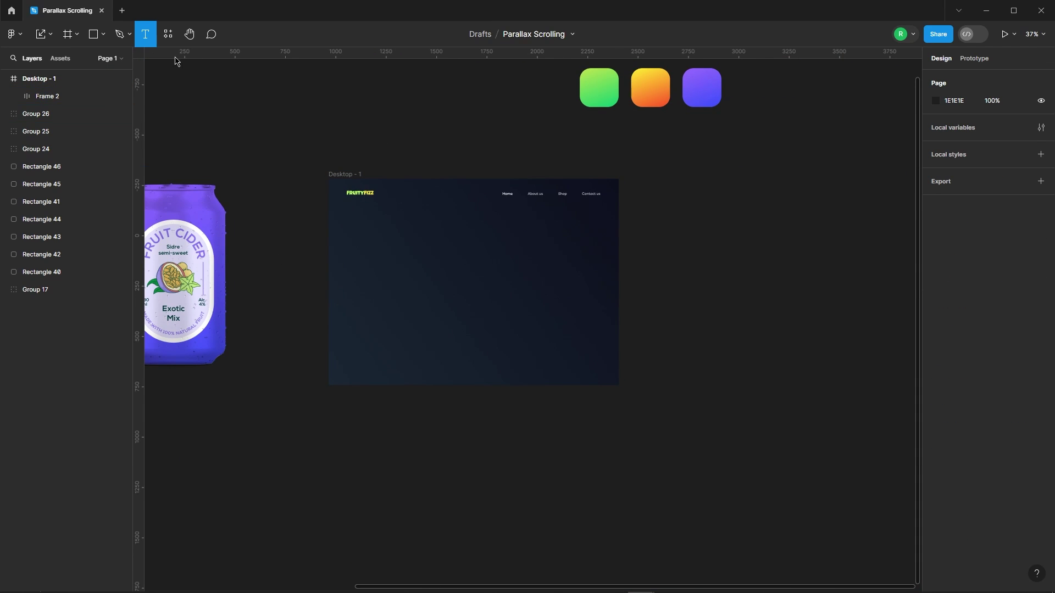
{"action": "scroll", "coordinate": [357, 242], "scroll_direction": "up", "scroll_amount": 3}
{"action": "left_click", "coordinate": [368, 233]}
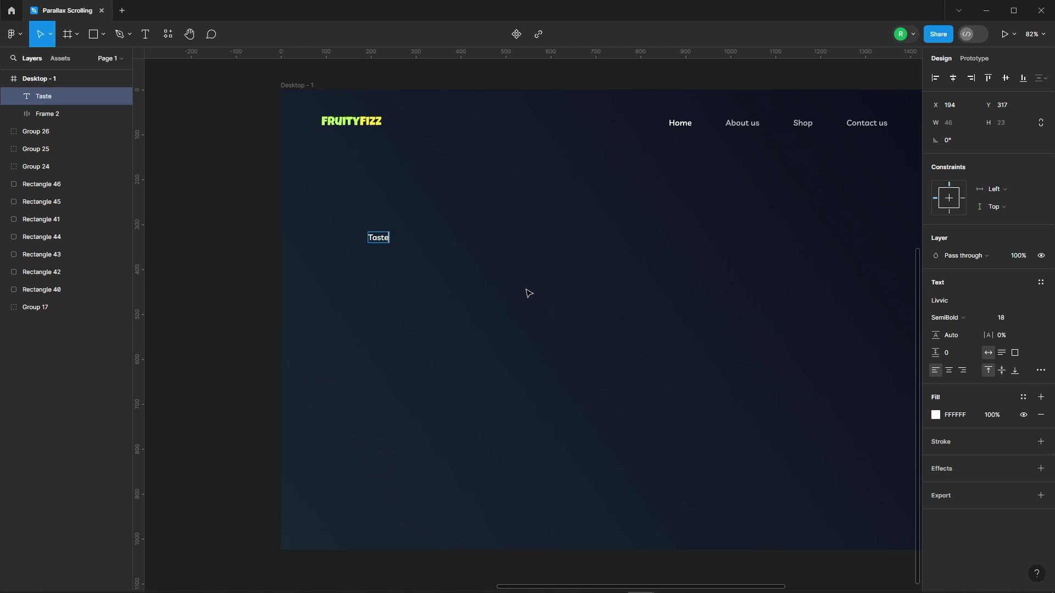
{"action": "left_click", "coordinate": [940, 302]}
{"action": "type", "text": "luck"}
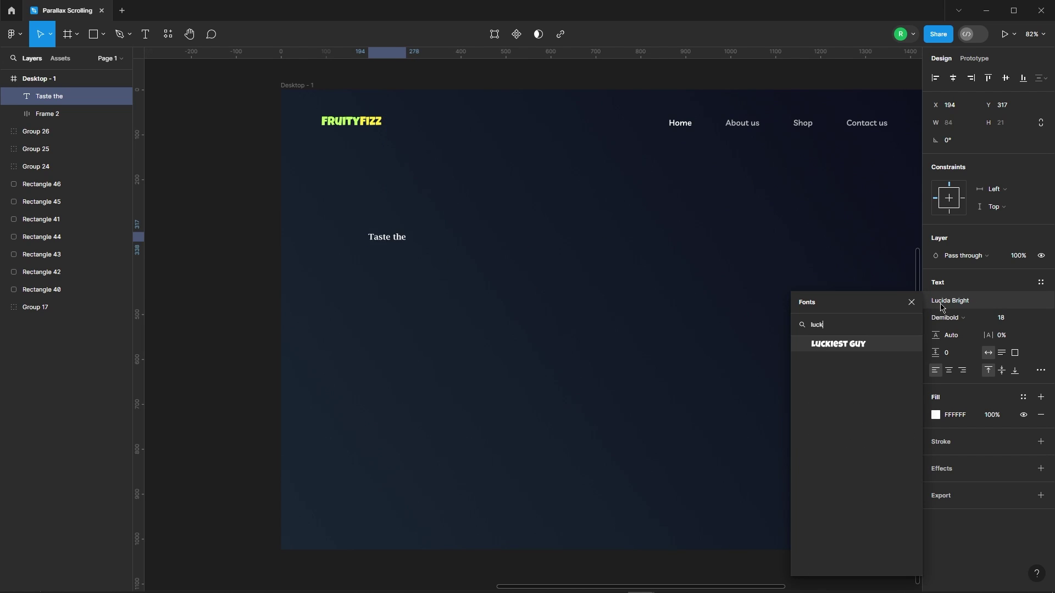
{"action": "key", "text": "Return"}
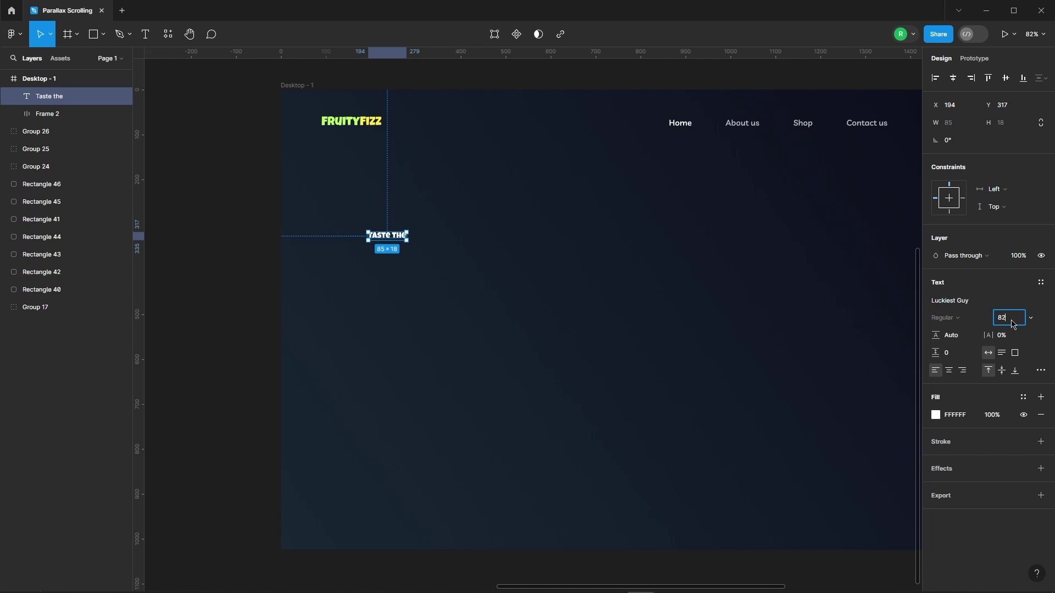
{"action": "key", "text": "Return"}
{"action": "scroll", "coordinate": [369, 227], "scroll_direction": "down", "scroll_amount": 2}
Duplicate the "Taste the" text below itself and change the copy to "Orchard's Sparkle!" on two lines
{"action": "left_click", "coordinate": [272, 208]}
{"action": "scroll", "coordinate": [272, 208], "scroll_direction": "up", "scroll_amount": 2}
{"action": "left_click", "coordinate": [507, 255]}
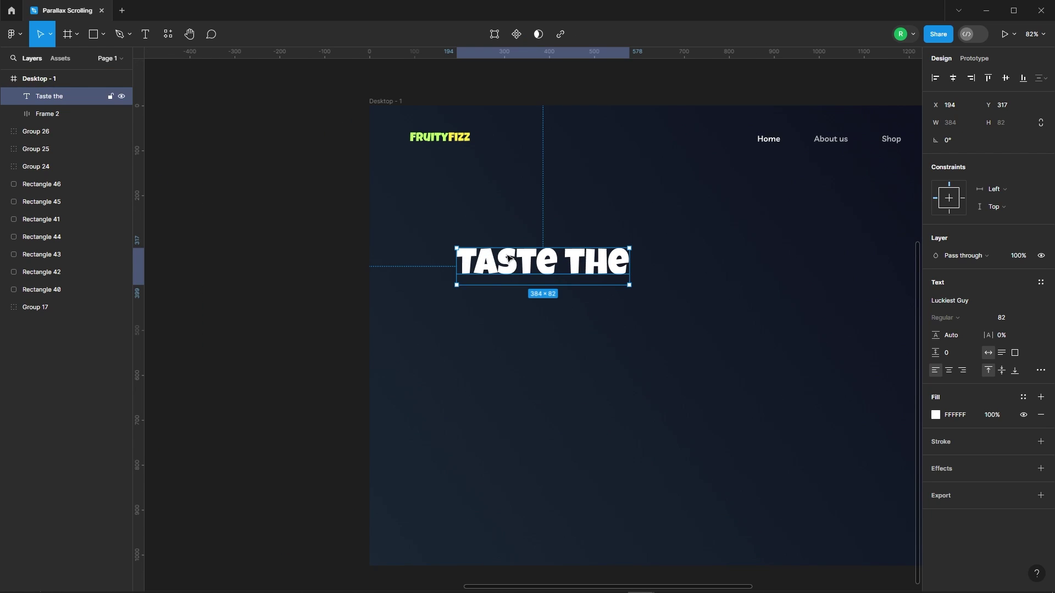
{"action": "left_click_drag", "start_coordinate": [508, 258], "coordinate": [508, 335]}
{"action": "double_click", "coordinate": [492, 335]}
{"action": "type", "text": "Orchard's Sparkle!"}
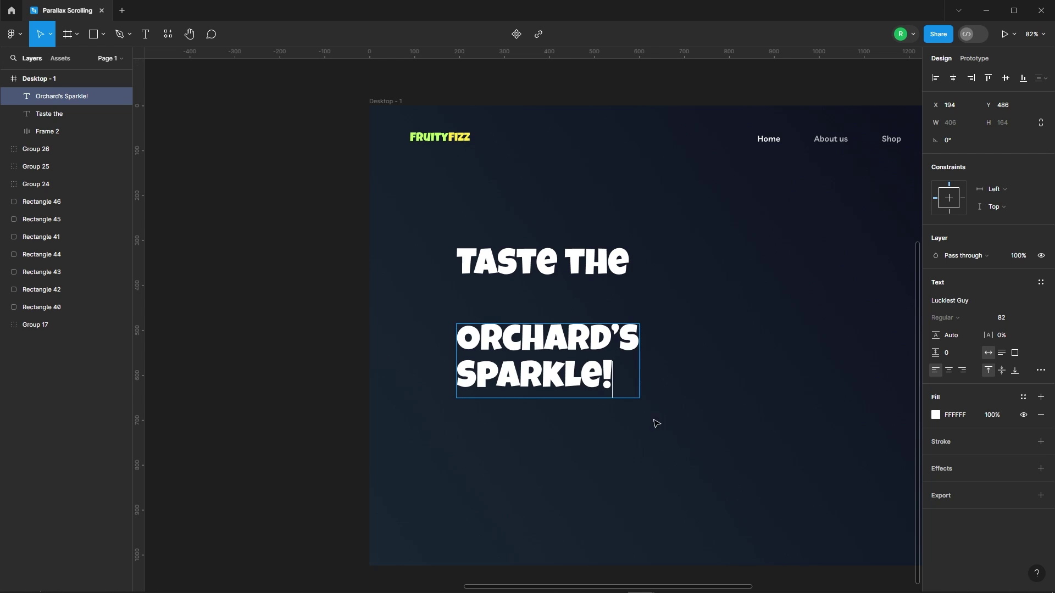
Set the font size of the "Orchard's Sparkle!" text to 128
{"action": "key", "text": "Escape"}
{"action": "left_click", "coordinate": [1014, 323]}
{"action": "type", "text": "128"}
{"action": "key", "text": "Return"}
{"action": "scroll", "coordinate": [378, 398], "scroll_direction": "down", "scroll_amount": 5}
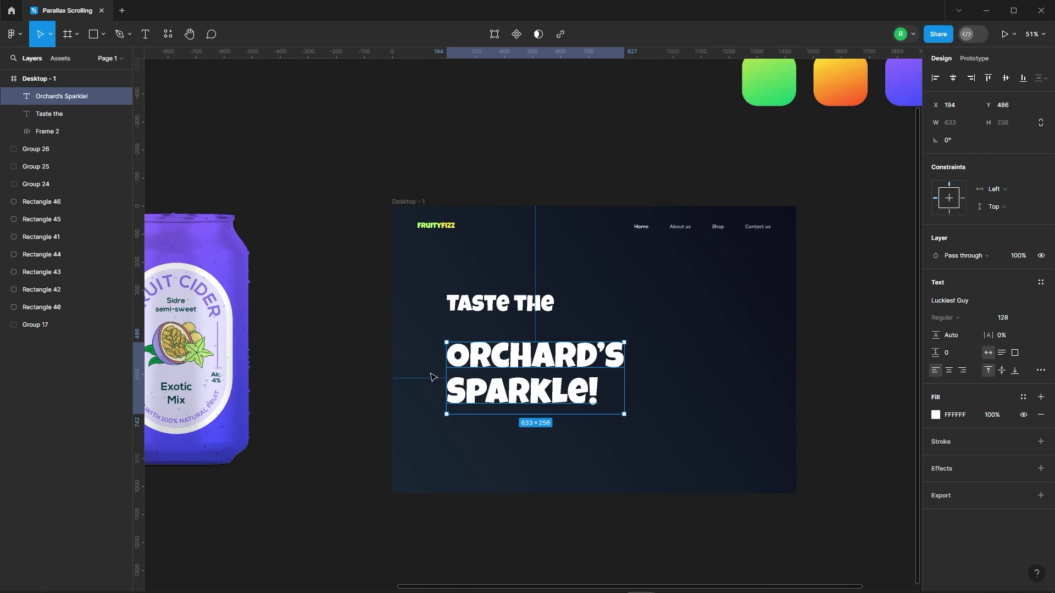
Fill the "Orchard's Sparkle!" text with the light green BAFF62 sampled from the colour swatches
{"action": "left_click", "coordinate": [936, 415]}
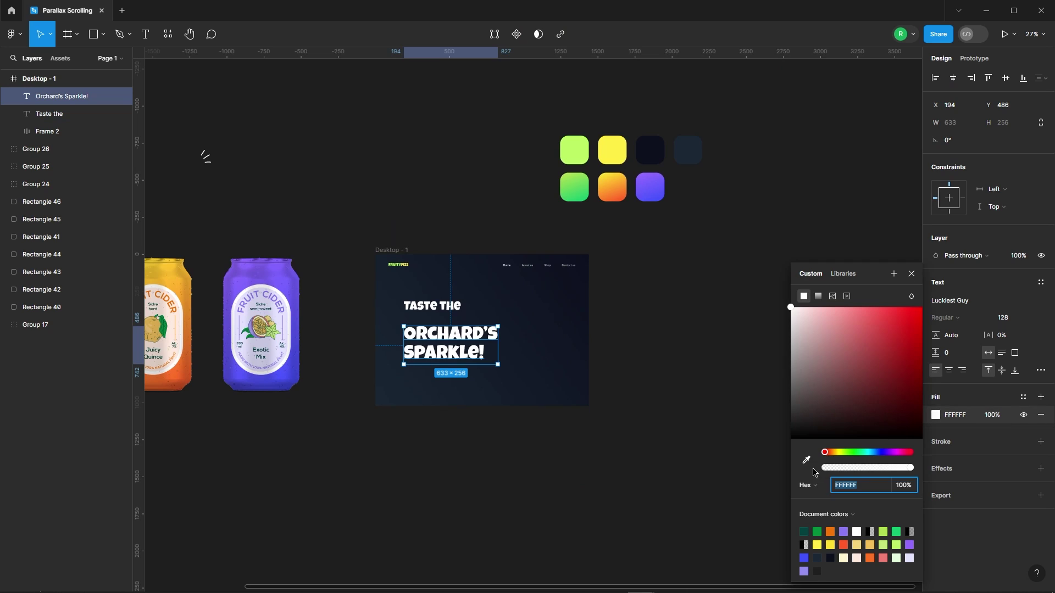
{"action": "left_click", "coordinate": [802, 457]}
{"action": "left_click", "coordinate": [573, 149]}
{"action": "key", "text": "Escape"}
{"action": "scroll", "coordinate": [539, 363], "scroll_direction": "up", "scroll_amount": 3}
{"action": "scroll", "coordinate": [453, 390], "scroll_direction": "up", "scroll_amount": 3}
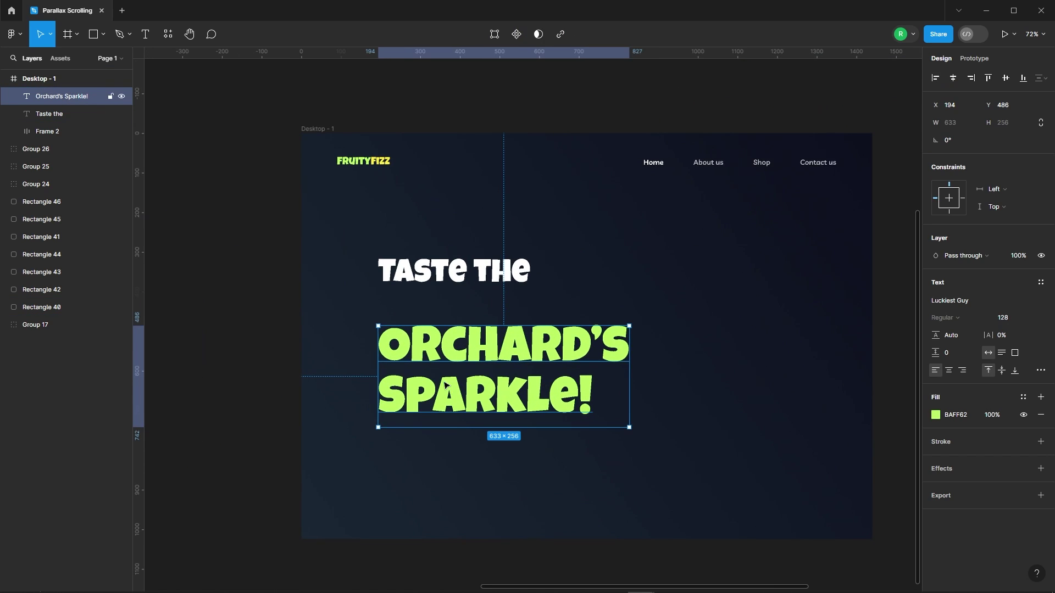
Move "Orchard's Sparkle!" up directly beneath "Taste the" and align both texts with the logo at X 90
{"action": "left_click_drag", "start_coordinate": [454, 390], "coordinate": [454, 359]}
{"action": "left_click", "coordinate": [454, 267], "text": "shift"}
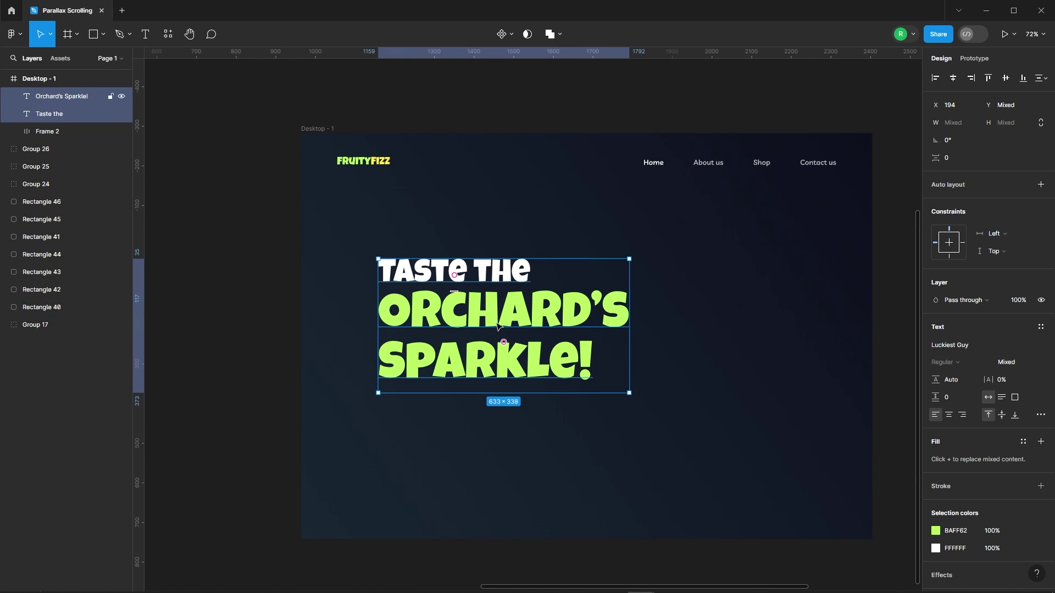
{"action": "left_click_drag", "start_coordinate": [497, 327], "coordinate": [484, 208]}
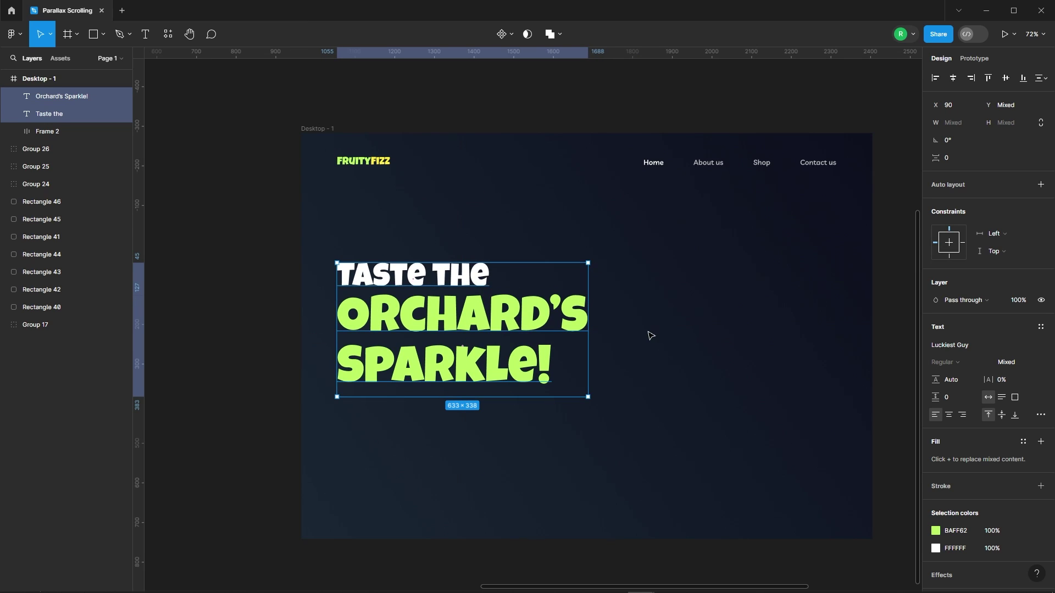
{"action": "left_click", "coordinate": [651, 335]}
{"action": "scroll", "coordinate": [643, 351], "scroll_direction": "down", "scroll_amount": 3}
Duplicate the Home link into the empty area beside the headline and wrap the copy in an auto layout
{"action": "left_click", "coordinate": [615, 177], "text": "ctrl"}
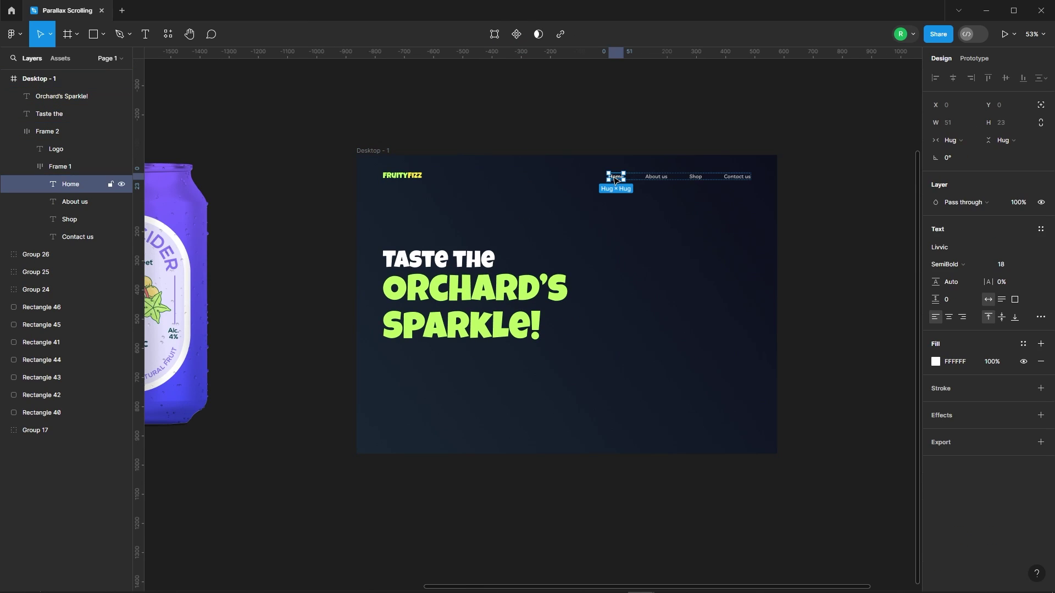
{"action": "left_click_drag", "start_coordinate": [614, 267], "coordinate": [614, 318]}
{"action": "right_click", "coordinate": [614, 318]}
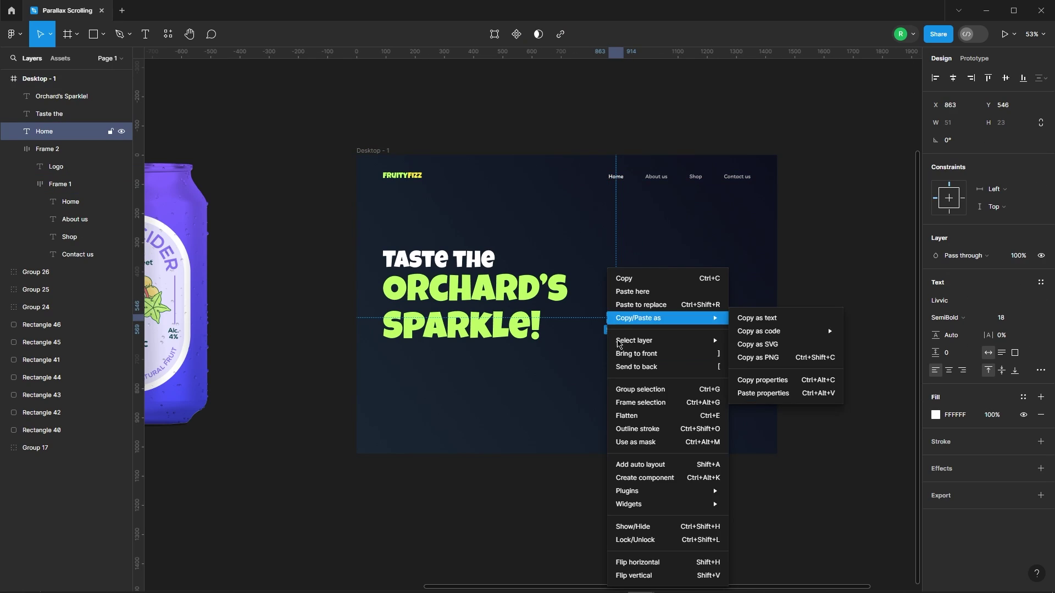
{"action": "left_click", "coordinate": [652, 465]}
{"action": "scroll", "coordinate": [614, 287], "scroll_direction": "up", "scroll_amount": 5}
{"action": "scroll", "coordinate": [606, 349], "scroll_direction": "down", "scroll_amount": 3}
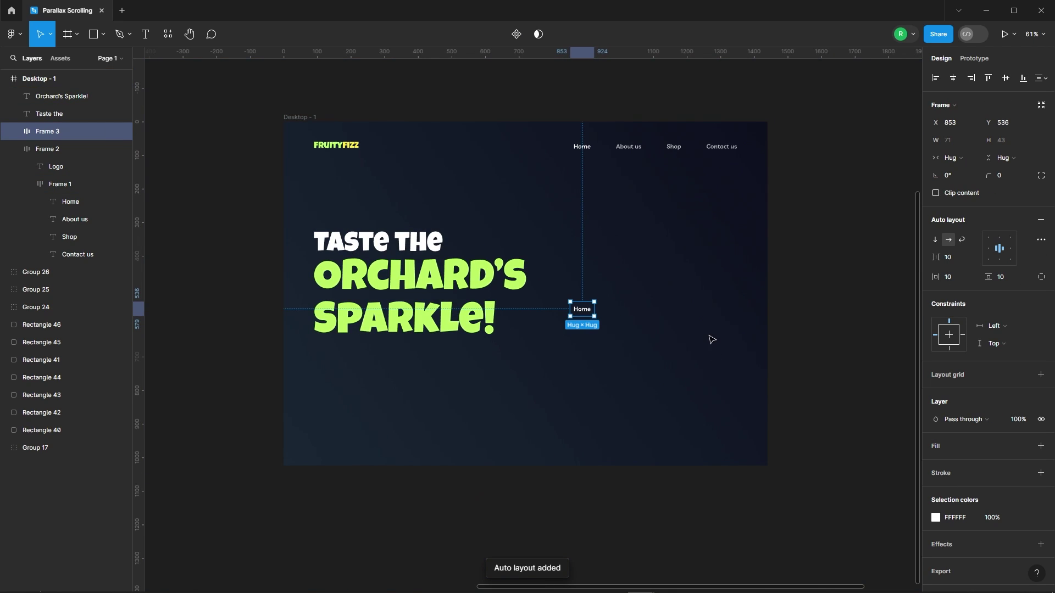
Set the copied Home link's auto layout padding to 38 horizontal and 19 vertical
{"action": "left_click", "coordinate": [953, 278]}
{"action": "type", "text": "38"}
{"action": "key", "text": "Return"}
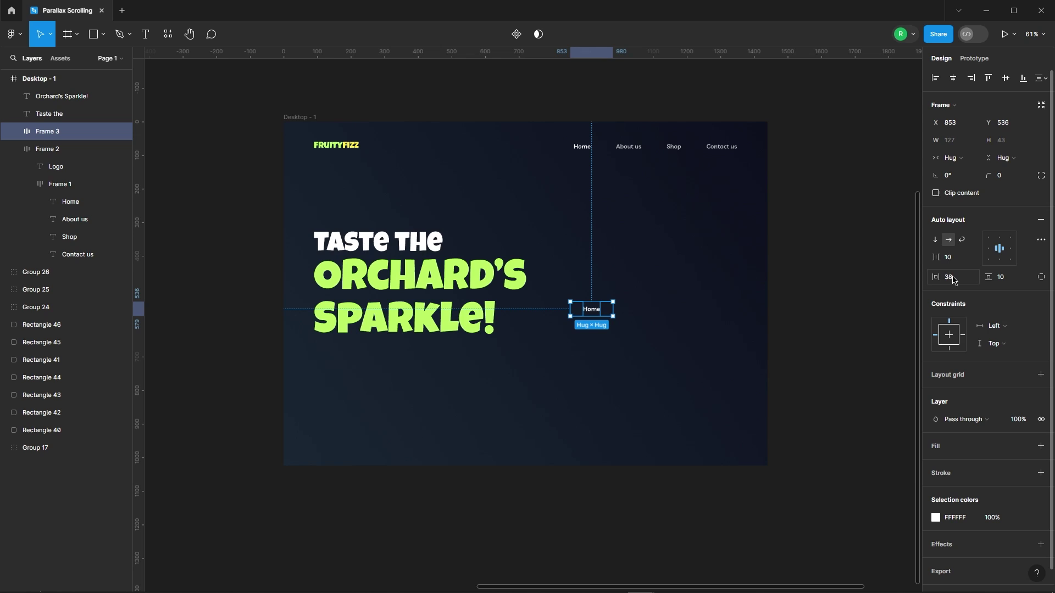
{"action": "left_click", "coordinate": [1015, 284]}
{"action": "type", "text": "19"}
{"action": "key", "text": "Return"}
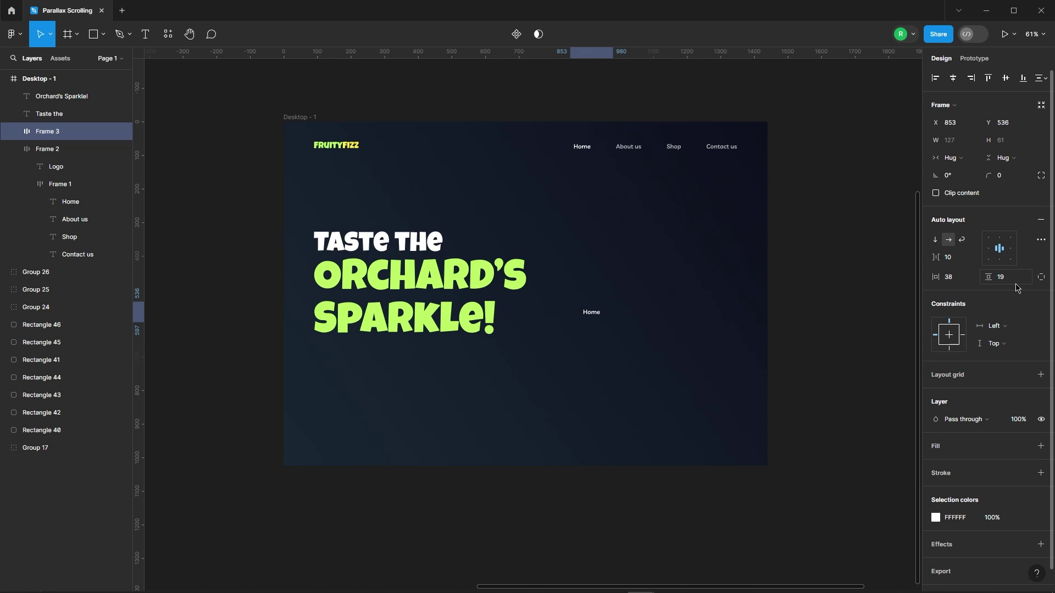
Add a fill to the button frame using the yellow FFEC44 sampled from the colour swatches
{"action": "left_click", "coordinate": [940, 451]}
{"action": "scroll", "coordinate": [879, 461], "scroll_direction": "down", "scroll_amount": 5}
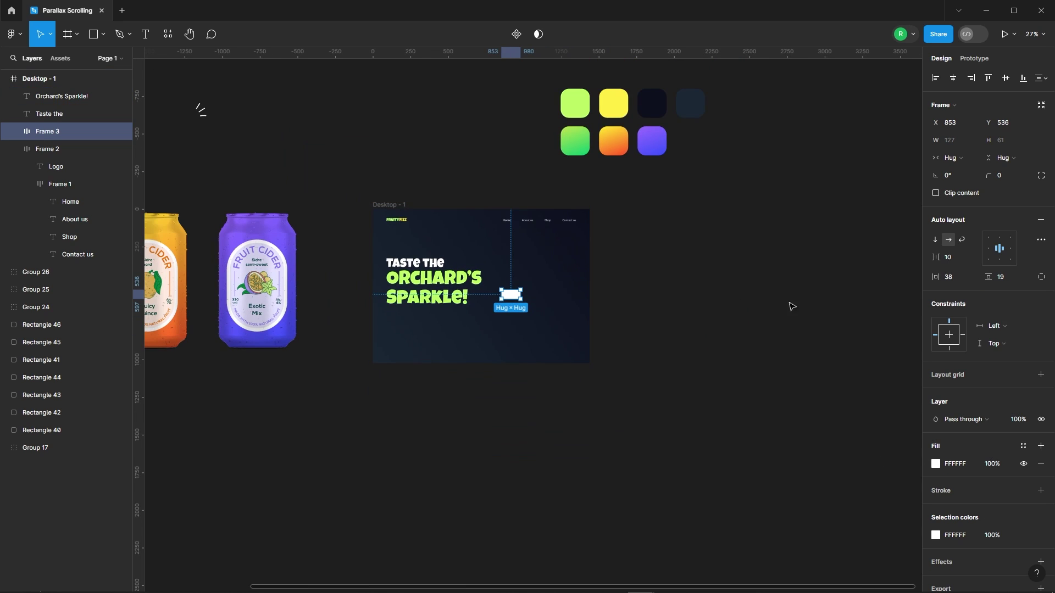
{"action": "left_click", "coordinate": [936, 464]}
{"action": "left_click", "coordinate": [806, 460]}
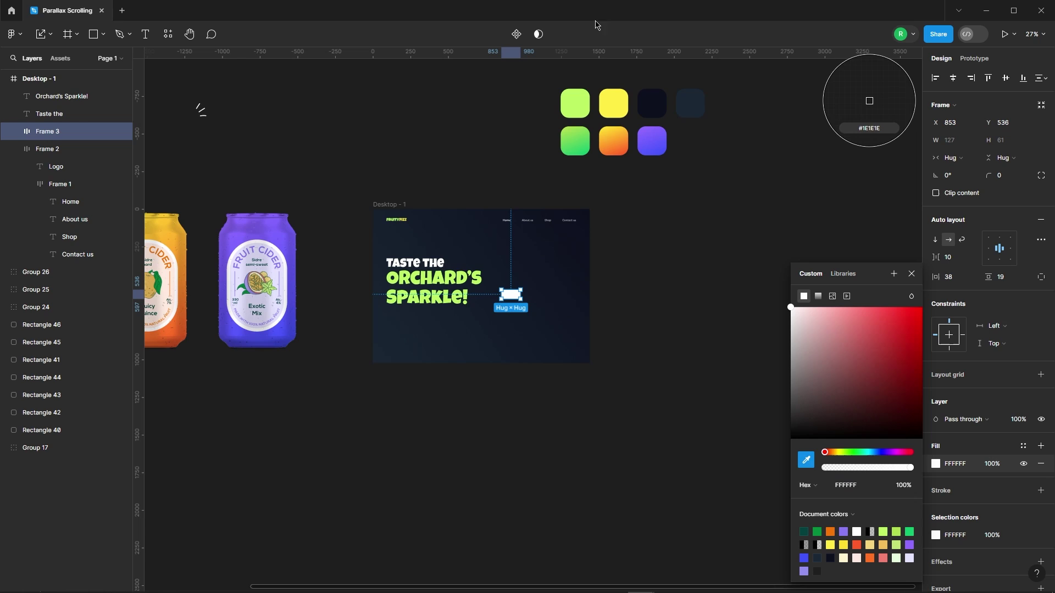
{"action": "left_click", "coordinate": [623, 102]}
{"action": "scroll", "coordinate": [551, 302], "scroll_direction": "up", "scroll_amount": 4}
{"action": "left_click", "coordinate": [654, 329]}
Fill the text inside the yellow button with the dark navy 0D101E sampled from the canvas
{"action": "left_click", "coordinate": [482, 287], "text": "ctrl"}
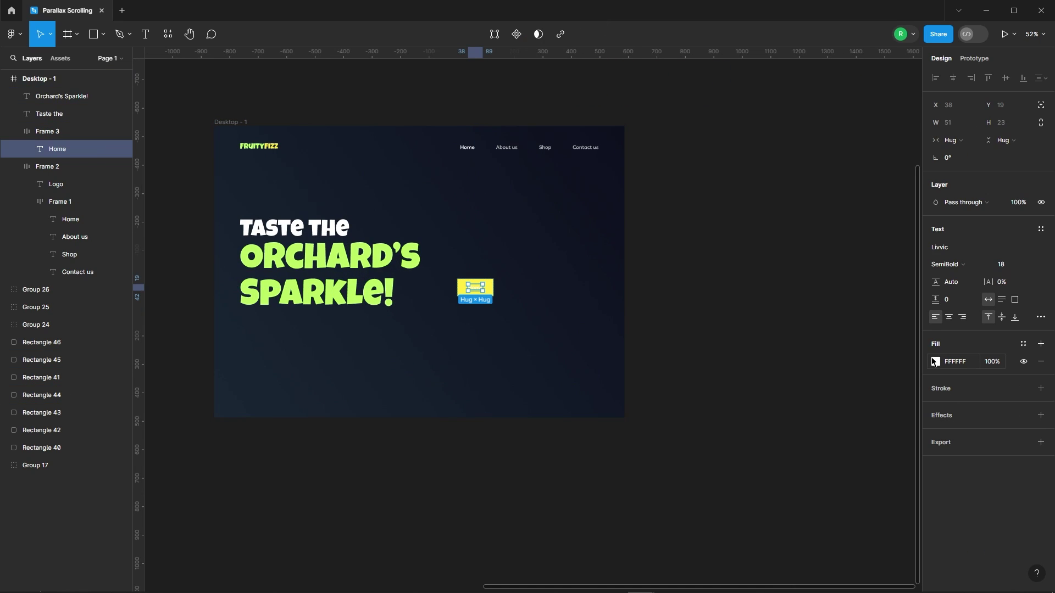
{"action": "left_click", "coordinate": [935, 362]}
{"action": "scroll", "coordinate": [674, 306], "scroll_direction": "up", "scroll_amount": 4}
{"action": "left_click", "coordinate": [808, 460]}
{"action": "left_click", "coordinate": [750, 177]}
{"action": "scroll", "coordinate": [702, 314], "scroll_direction": "down", "scroll_amount": 4}
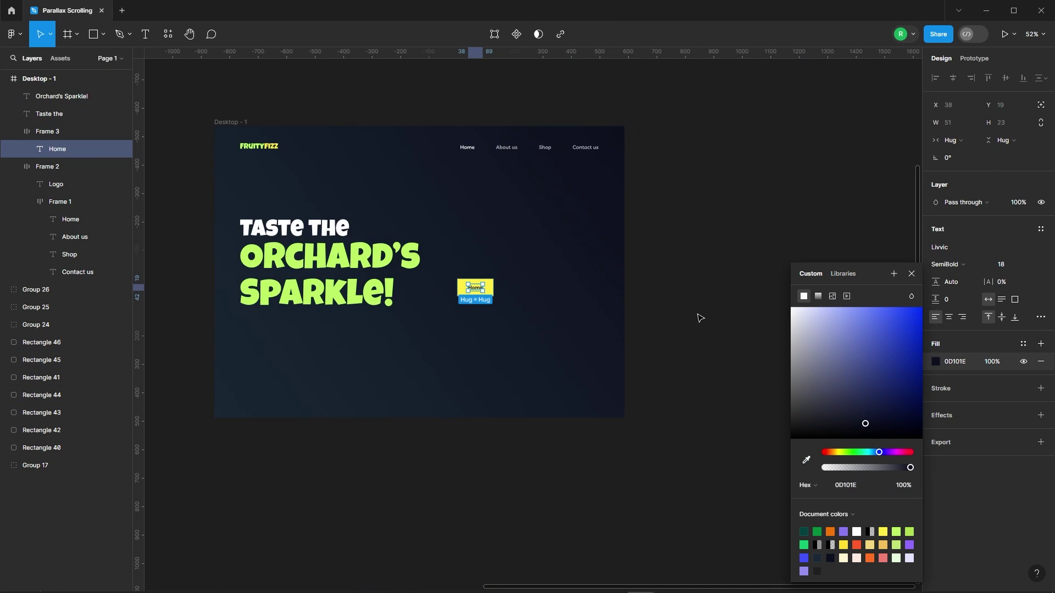
{"action": "left_click", "coordinate": [700, 318]}
Replace the yellow button's text with "Try it now"
{"action": "scroll", "coordinate": [457, 287], "scroll_direction": "up", "scroll_amount": 7}
{"action": "left_click", "coordinate": [508, 295]}
{"action": "double_click", "coordinate": [510, 294]}
{"action": "double_click", "coordinate": [508, 294]}
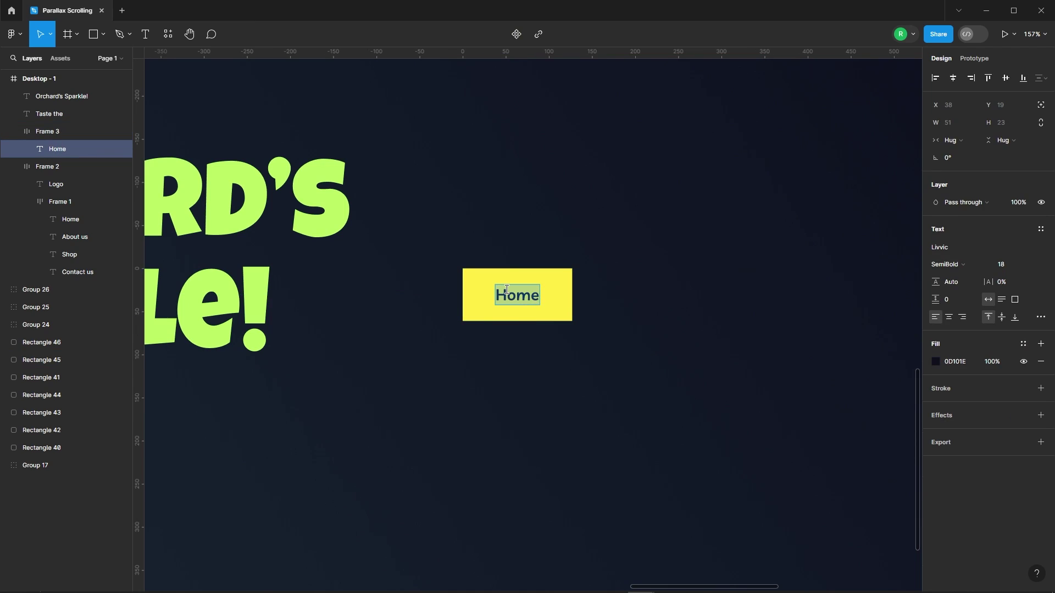
{"action": "type", "text": "Try it now"}
{"action": "key", "text": "Escape"}
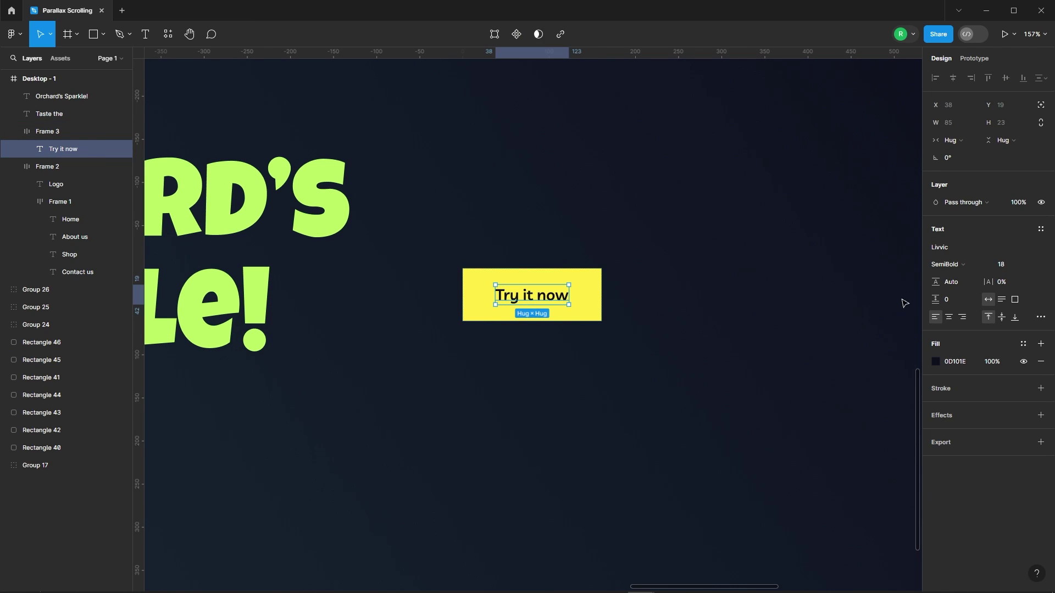
Set the font size of the "Try it now" label to 22
{"action": "type", "text": "22"}
{"action": "key", "text": "Return"}
{"action": "left_click", "coordinate": [620, 276]}
{"action": "left_click", "coordinate": [553, 305]}
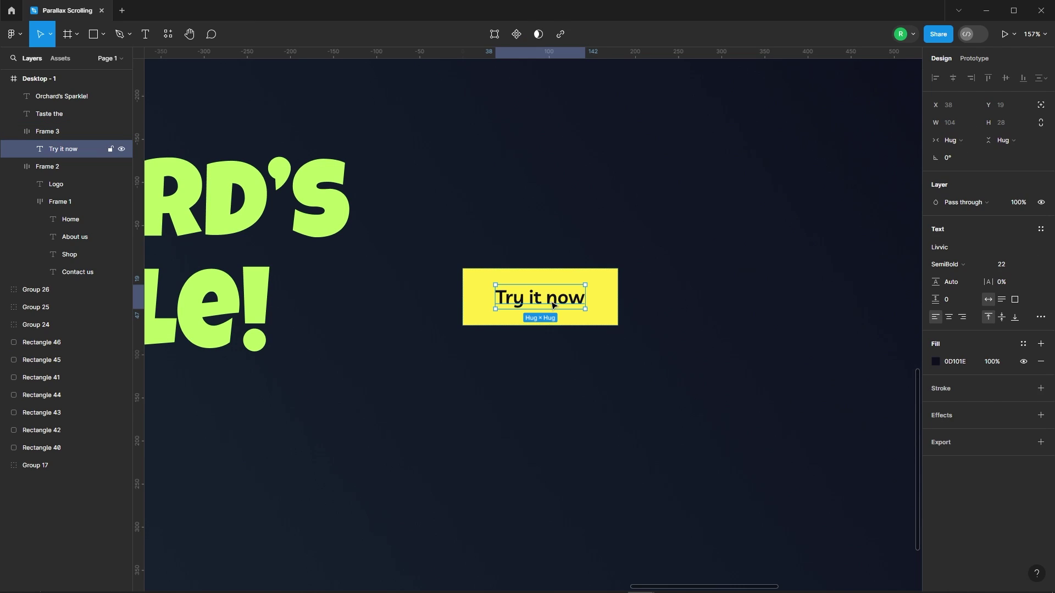
{"action": "left_click", "coordinate": [703, 334]}
Round the yellow button into a pill shape with a corner radius of 49
{"action": "scroll", "coordinate": [656, 277], "scroll_direction": "down", "scroll_amount": 2}
{"action": "left_click", "coordinate": [610, 287]}
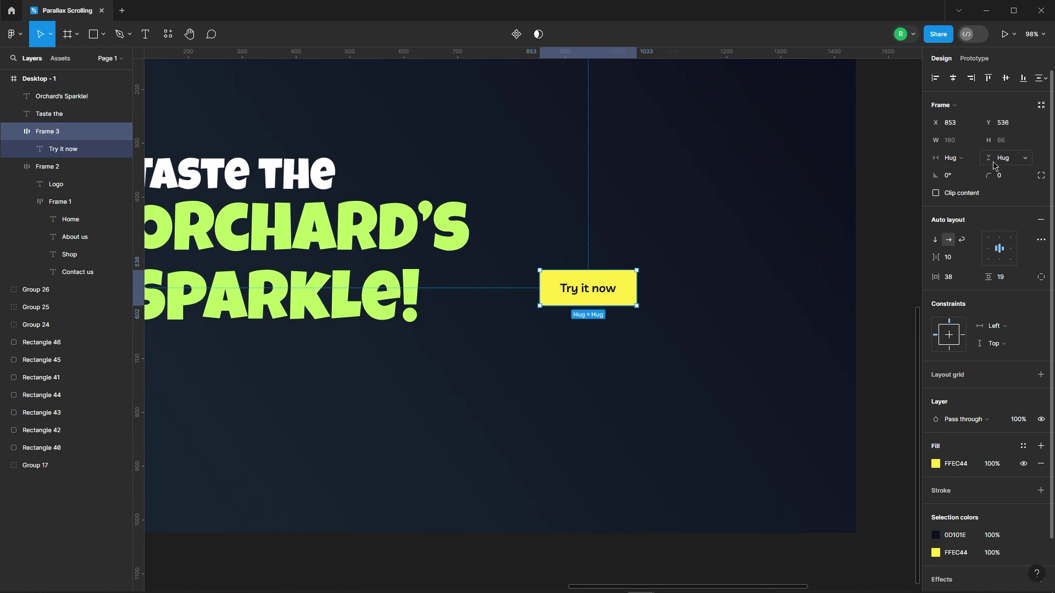
{"action": "left_click_drag", "start_coordinate": [989, 175], "coordinate": [22, 177]}
{"action": "left_click_drag", "start_coordinate": [981, 183], "coordinate": [982, 192]}
Change the "Try it now" label to the next heavier font weight
{"action": "double_click", "coordinate": [600, 291]}
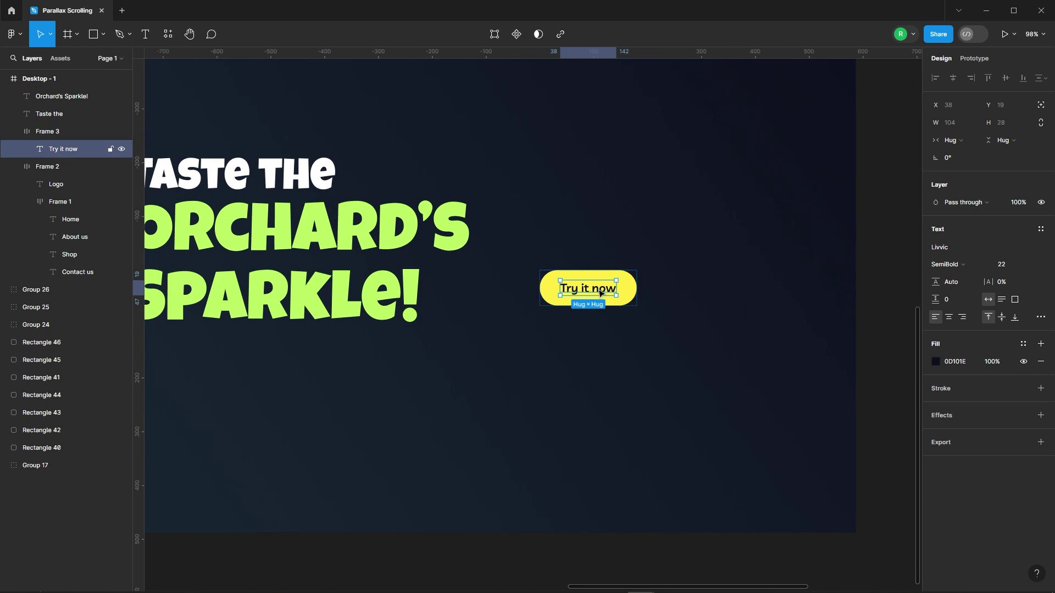
{"action": "left_click", "coordinate": [946, 265]}
{"action": "left_click", "coordinate": [953, 277]}
{"action": "left_click", "coordinate": [735, 296]}
{"action": "scroll", "coordinate": [734, 275], "scroll_direction": "down", "scroll_amount": 5, "text": "ctrl"}
Place the "Try it now" button below the headline, aligned with its left edge at X 90
{"action": "left_click", "coordinate": [675, 261]}
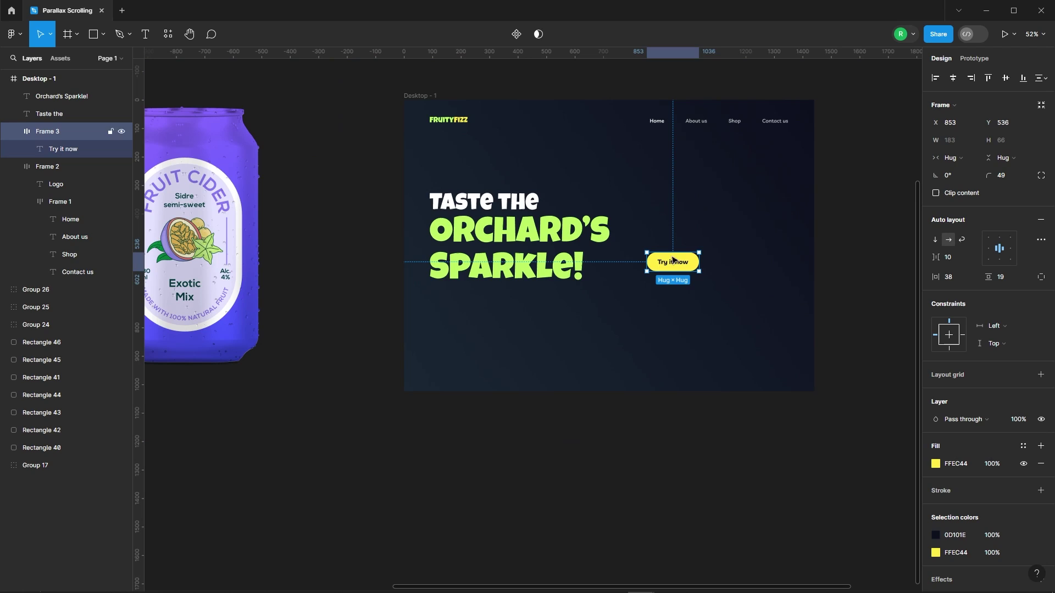
{"action": "left_click_drag", "start_coordinate": [675, 262], "coordinate": [451, 308]}
{"action": "key", "text": "alt"}
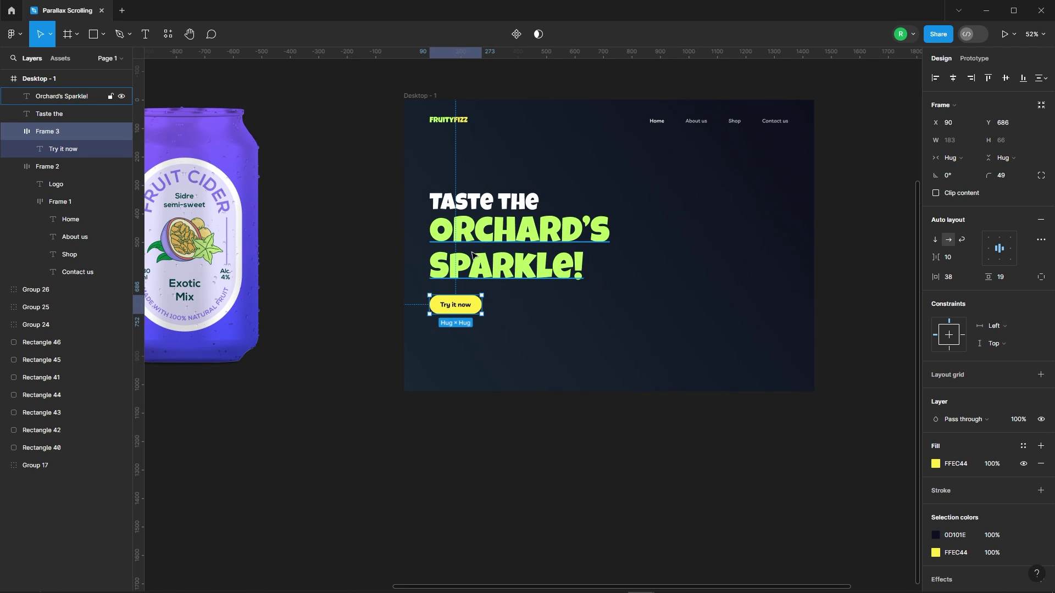
{"action": "left_click", "coordinate": [664, 423]}
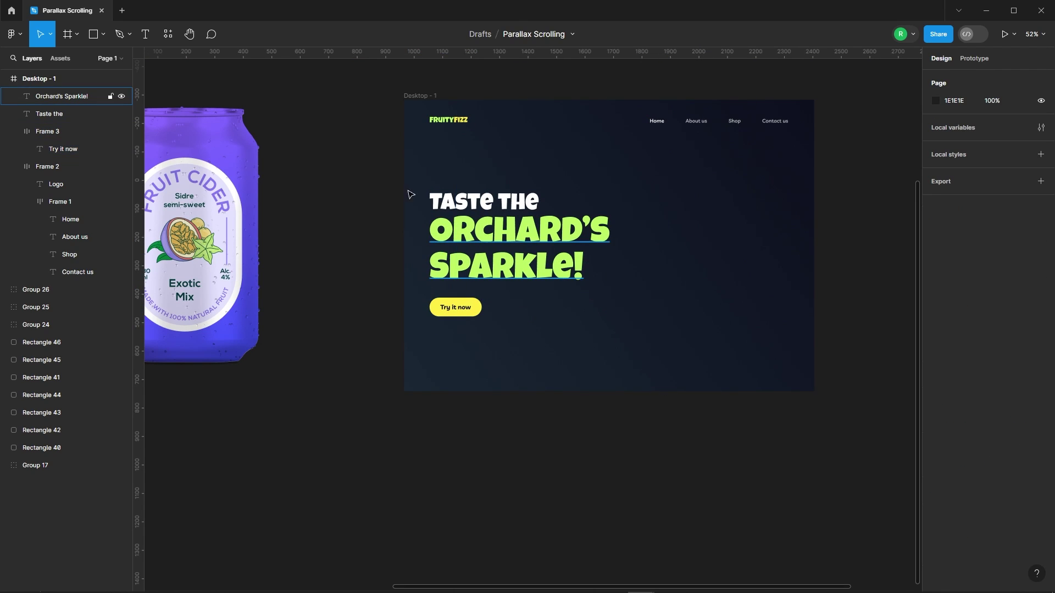
Move the green pear can mockup into the desktop frame beside the headline, at about X 743, Y 151
{"action": "scroll", "coordinate": [397, 323], "scroll_direction": "down", "scroll_amount": 3}
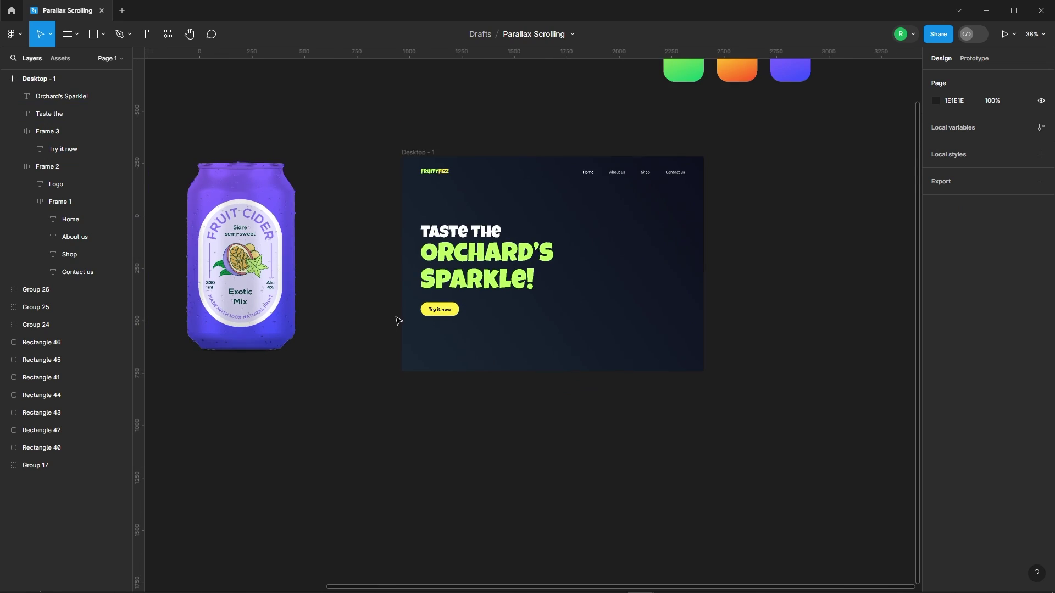
{"action": "scroll", "coordinate": [533, 430], "scroll_direction": "down", "scroll_amount": 3}
{"action": "left_click_drag", "start_coordinate": [269, 350], "coordinate": [556, 350]}
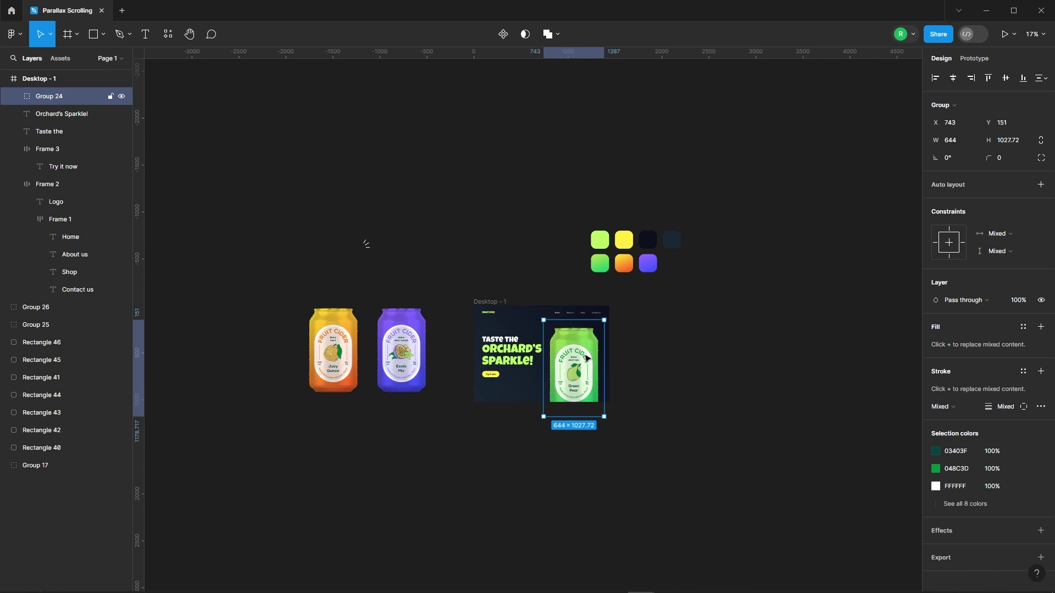
{"action": "key", "text": "shift+2"}
Tilt the green can counterclockwise by about 6.87° and position it at about X 704, Y 224
{"action": "mouse_move", "coordinate": [606, 139]}
{"action": "left_mouse_down"}
{"action": "mouse_move", "coordinate": [578, 119]}
{"action": "mouse_move", "coordinate": [586, 138]}
{"action": "left_mouse_up"}
{"action": "key", "text": "Escape"}
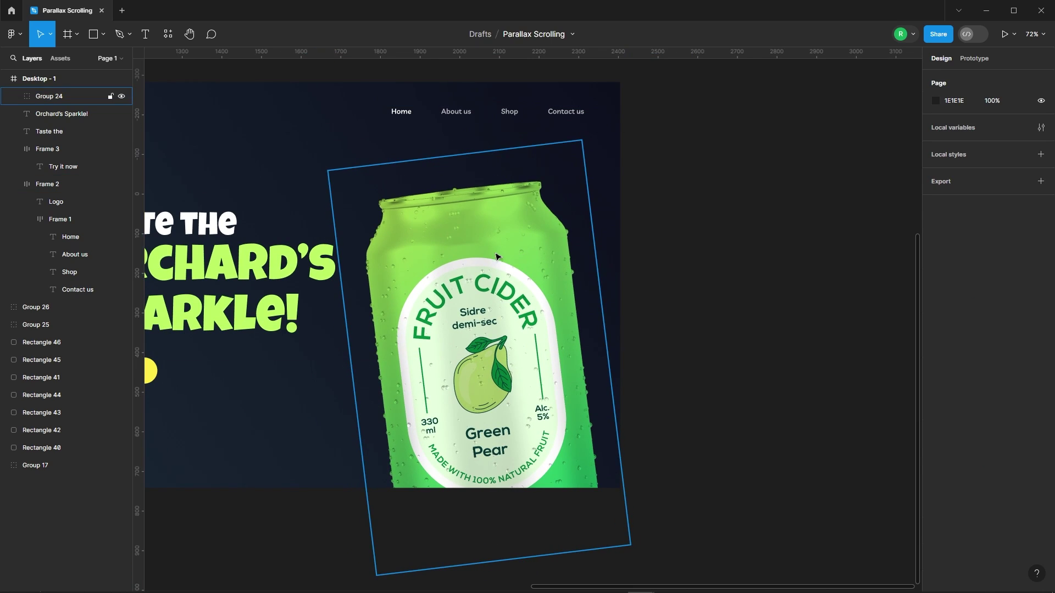
{"action": "scroll", "coordinate": [659, 205], "scroll_direction": "down", "scroll_amount": 3}
{"action": "left_click", "coordinate": [550, 226]}
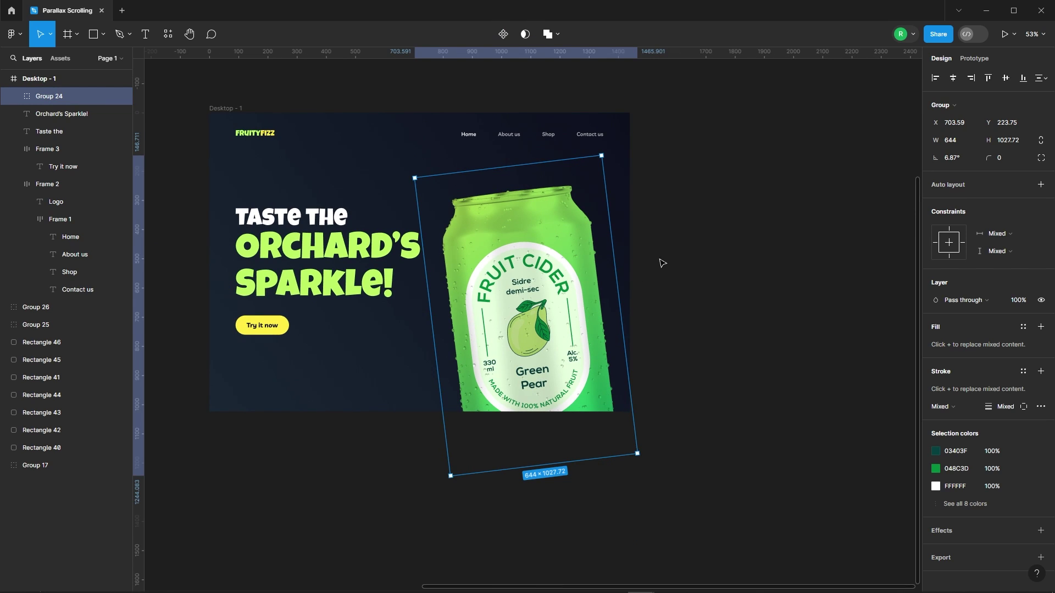
{"action": "key", "text": "Escape"}
Place the white spark lines in the desktop frame just off the green can's upper right corner
{"action": "scroll", "coordinate": [678, 273], "scroll_direction": "down", "scroll_amount": 4}
{"action": "left_click_drag", "start_coordinate": [320, 119], "coordinate": [607, 200]}
{"action": "scroll", "coordinate": [602, 242], "scroll_direction": "up", "scroll_amount": 5}
{"action": "left_click_drag", "start_coordinate": [601, 241], "coordinate": [608, 242]}
{"action": "left_click", "coordinate": [811, 236]}
{"action": "scroll", "coordinate": [614, 150], "scroll_direction": "down", "scroll_amount": 5}
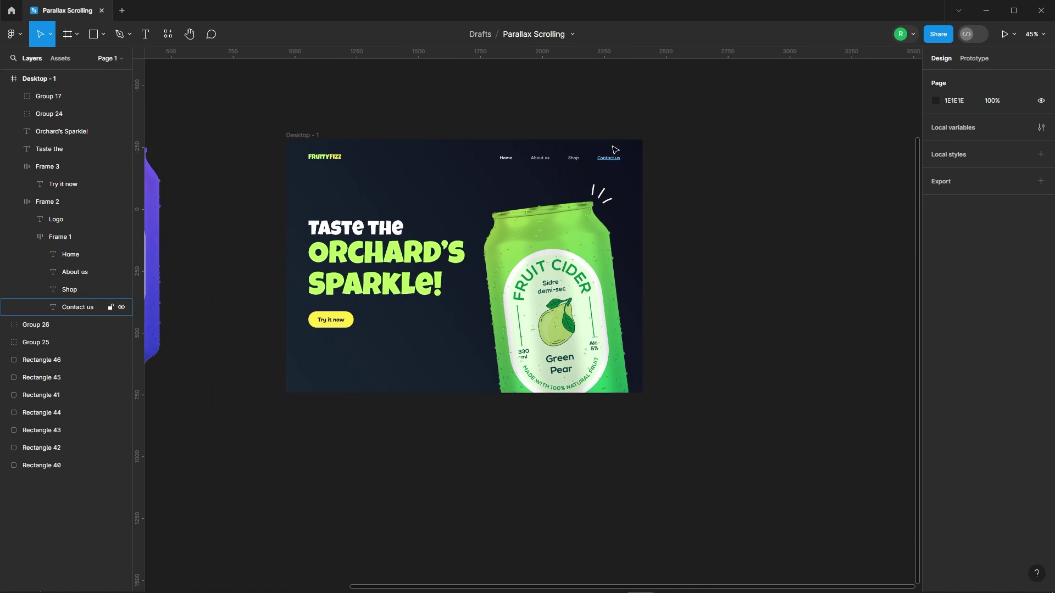
{"action": "scroll", "coordinate": [681, 203], "scroll_direction": "down", "scroll_amount": 3}
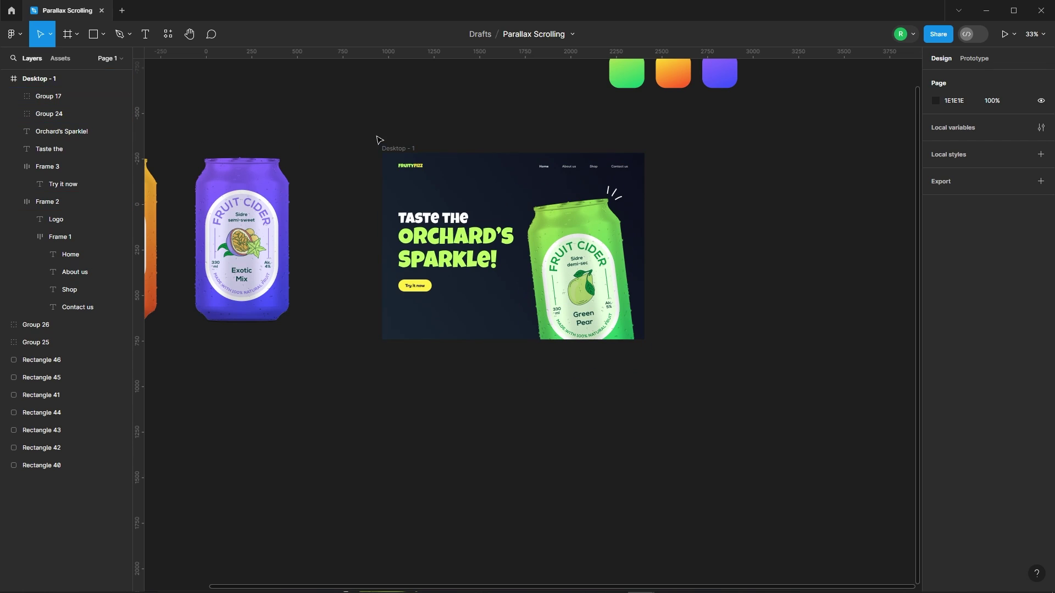
Duplicate the finished hero frame beside the original, at X 2660, Y -282, as the second scroll state
{"action": "left_click", "coordinate": [391, 148]}
{"action": "scroll", "coordinate": [316, 172], "scroll_direction": "down", "scroll_amount": 2}
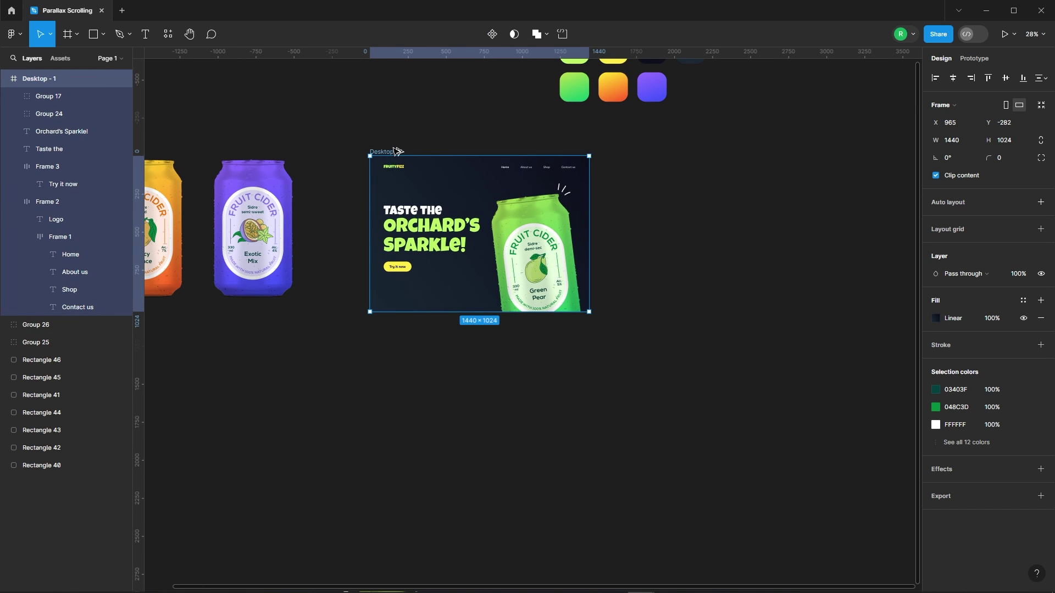
{"action": "left_click_drag", "start_coordinate": [396, 152], "coordinate": [655, 155]}
{"action": "scroll", "coordinate": [594, 141], "scroll_direction": "down", "scroll_amount": 3}
{"action": "scroll", "coordinate": [655, 201], "scroll_direction": "up", "scroll_amount": 5}
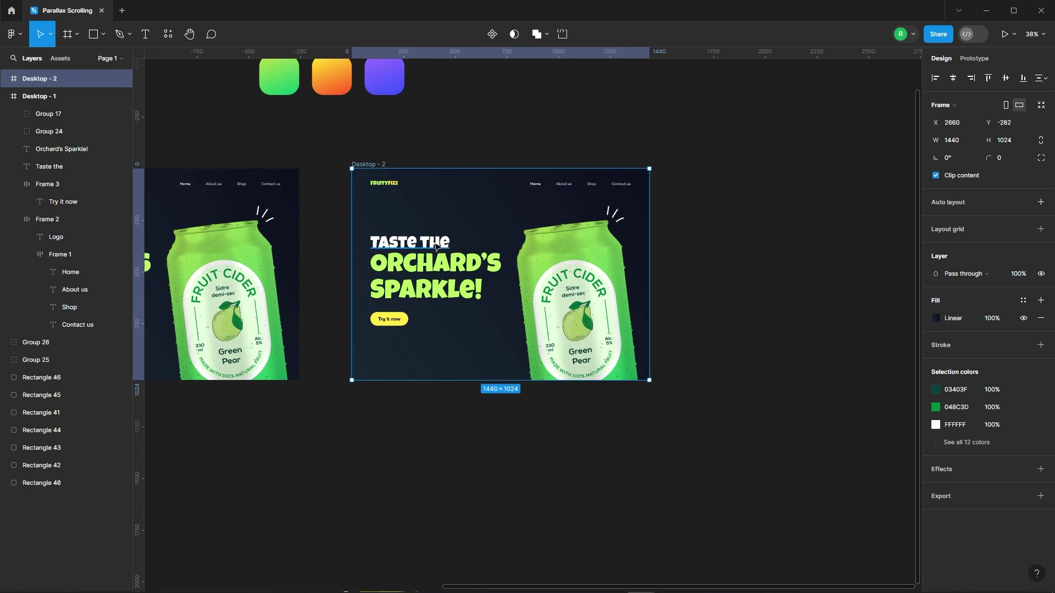
Move the second frame's headline and "Try it now" button outside its left edge to X -650 and set their opacity to 0%
{"action": "left_click", "coordinate": [424, 249]}
{"action": "left_click", "coordinate": [429, 275], "text": "shift"}
{"action": "left_click", "coordinate": [389, 319], "text": "shift"}
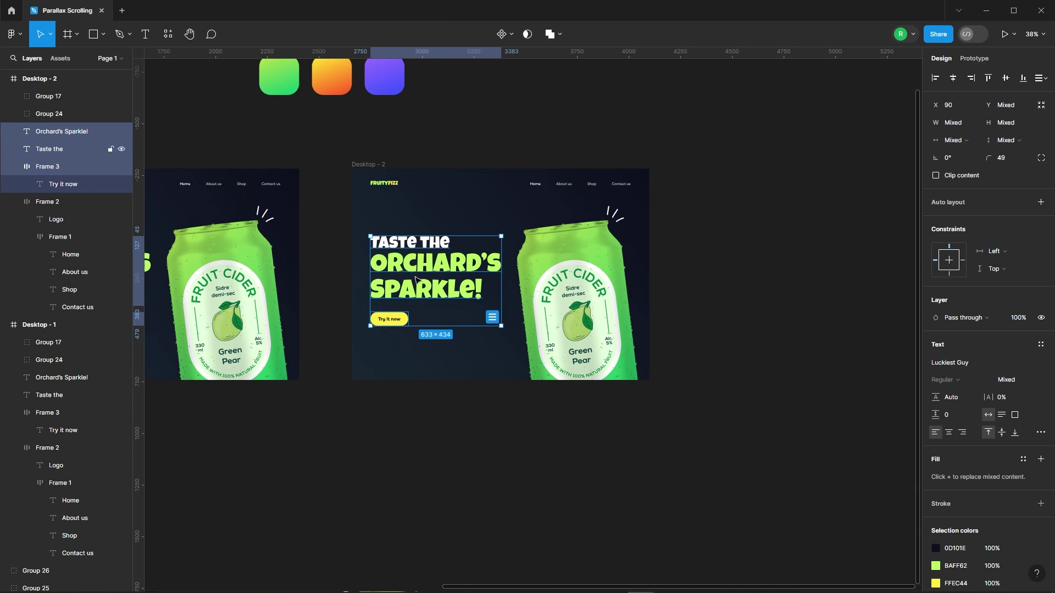
{"action": "scroll", "coordinate": [347, 298], "scroll_direction": "up", "scroll_amount": 1}
{"action": "scroll", "coordinate": [347, 298], "scroll_direction": "up", "scroll_amount": 5}
{"action": "left_click_drag", "start_coordinate": [585, 220], "coordinate": [297, 213]}
{"action": "scroll", "coordinate": [462, 203], "scroll_direction": "down", "scroll_amount": 3}
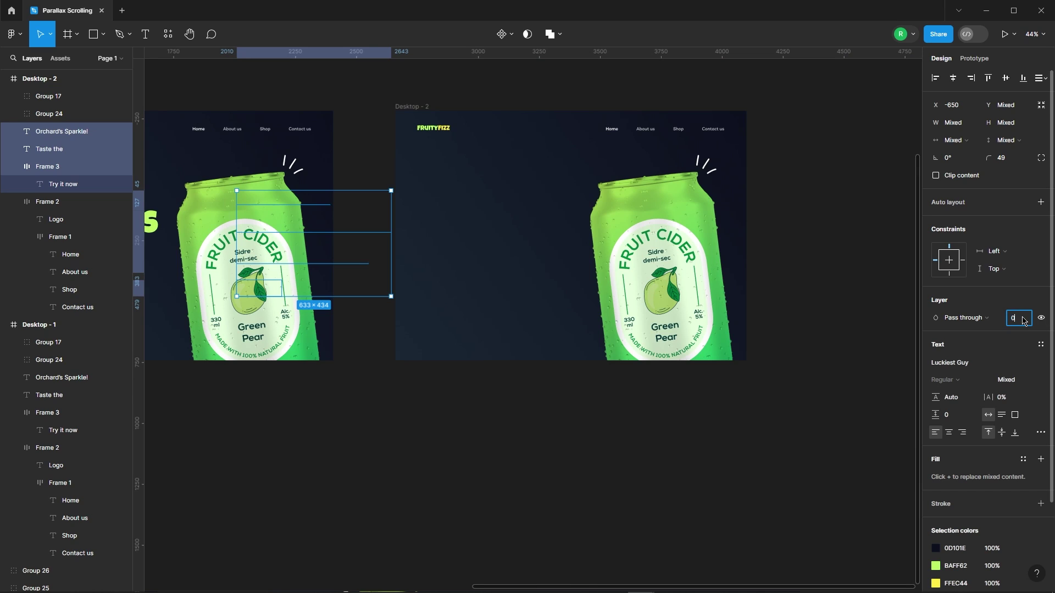
{"action": "key", "text": "Return"}
{"action": "left_click", "coordinate": [802, 237]}
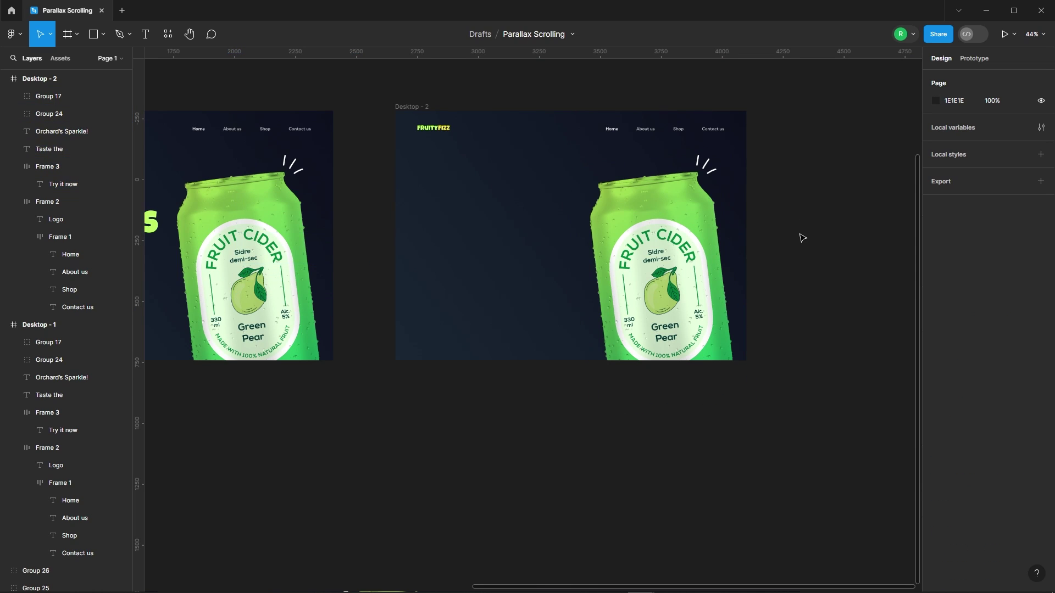
Move the second frame's navigation header above its upper edge to Y -44 and set its opacity to 0%
{"action": "left_click", "coordinate": [604, 131]}
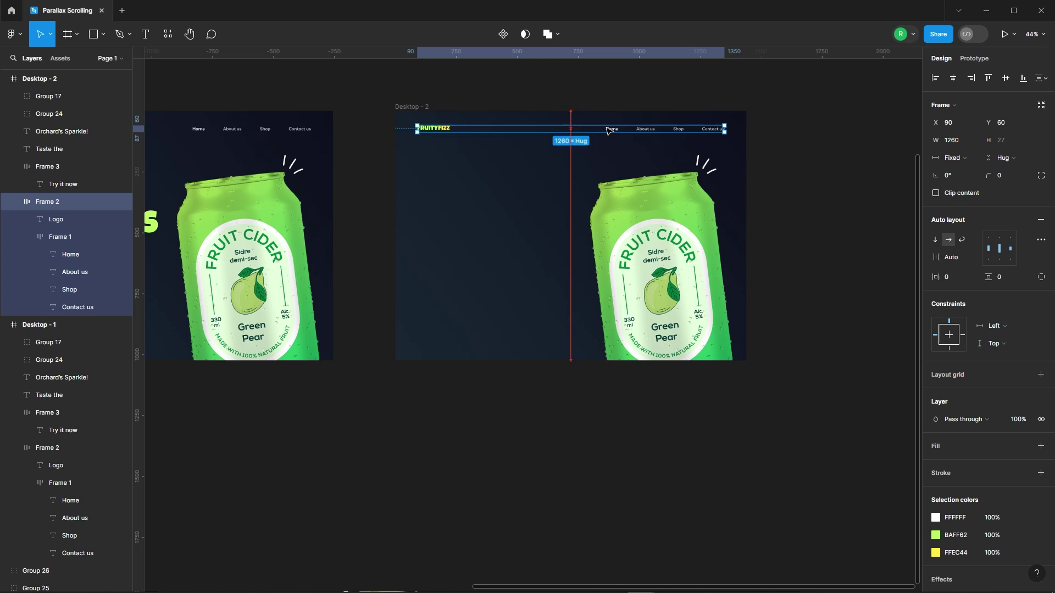
{"action": "left_click_drag", "start_coordinate": [608, 130], "coordinate": [609, 124]}
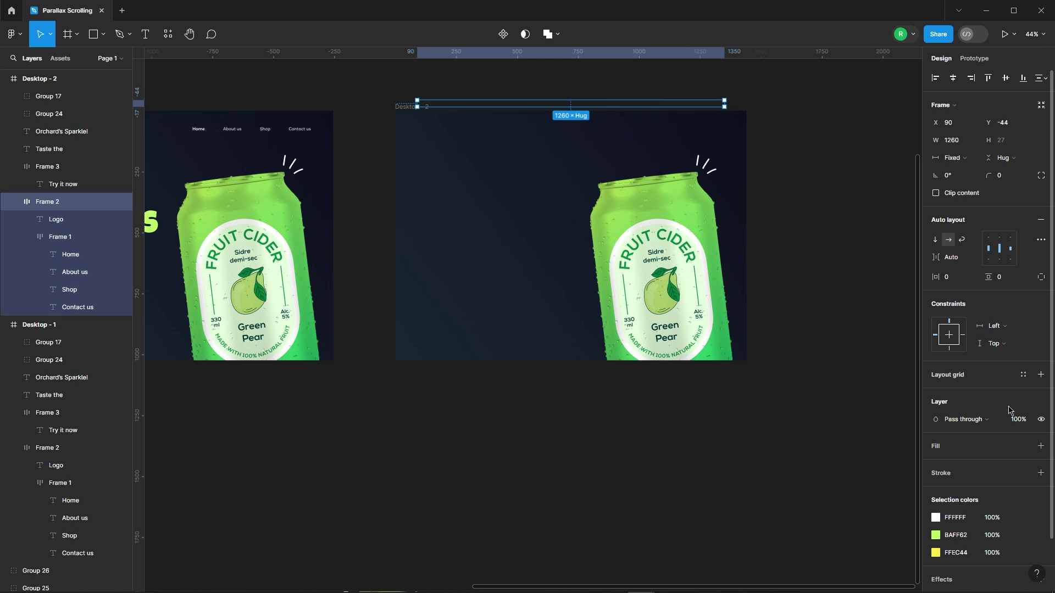
{"action": "key", "text": "Return"}
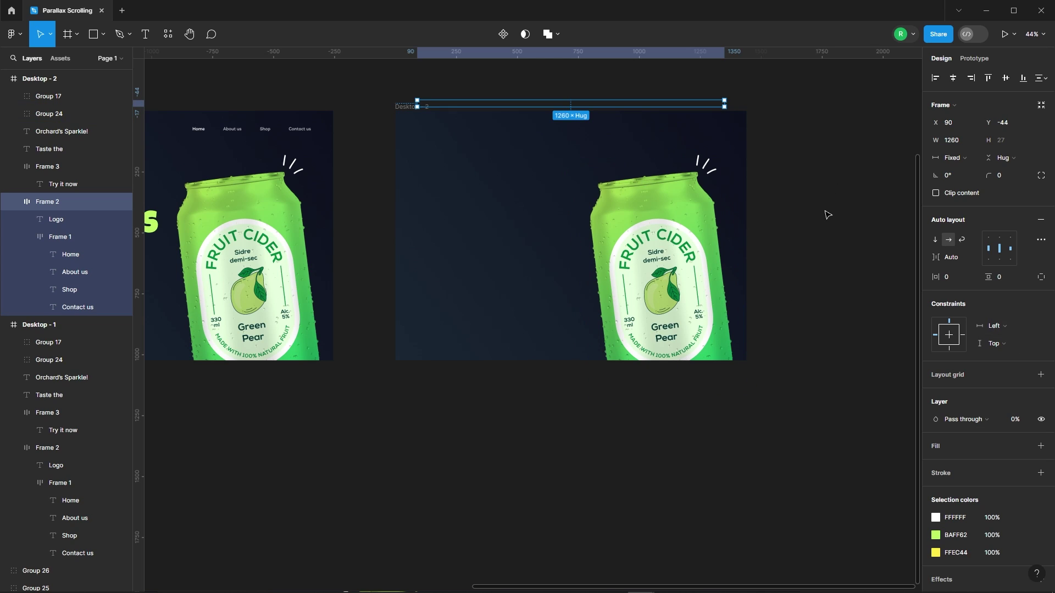
Move the green can to the left half of the second frame and straighten it to 0° rotation
{"action": "left_click", "coordinate": [659, 269]}
{"action": "left_click_drag", "start_coordinate": [676, 258], "coordinate": [519, 254]}
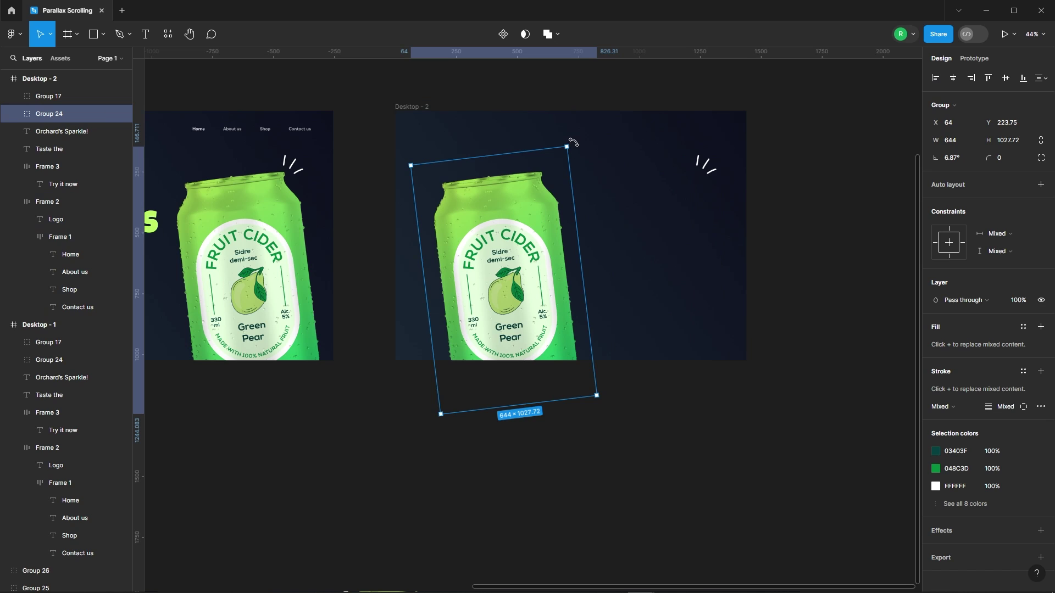
{"action": "left_click_drag", "start_coordinate": [575, 142], "coordinate": [599, 152]}
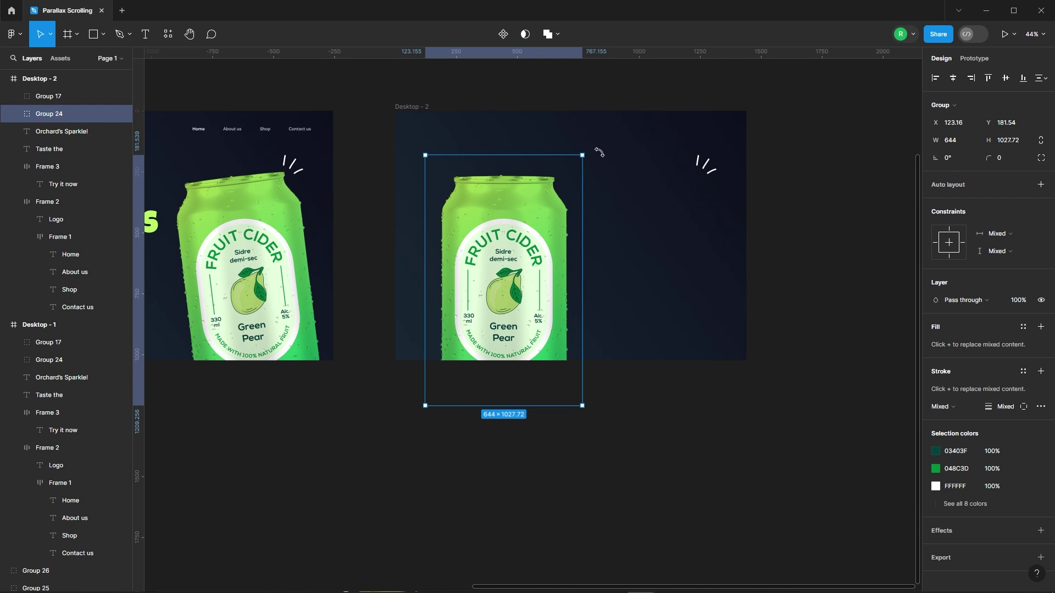
Scale the green can down proportionally to about 511 × 815 and tilt it clockwise by about 4.43°
{"action": "left_click", "coordinate": [50, 44]}
{"action": "left_click", "coordinate": [33, 80]}
{"action": "scroll", "coordinate": [403, 228], "scroll_direction": "up", "scroll_amount": 3}
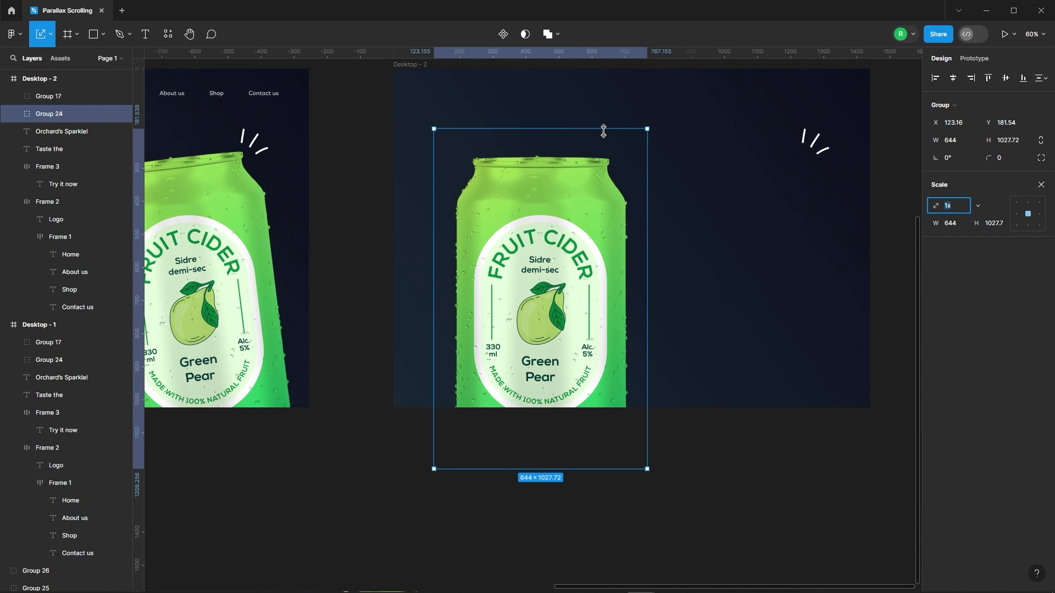
{"action": "left_click_drag", "start_coordinate": [603, 131], "coordinate": [640, 128]}
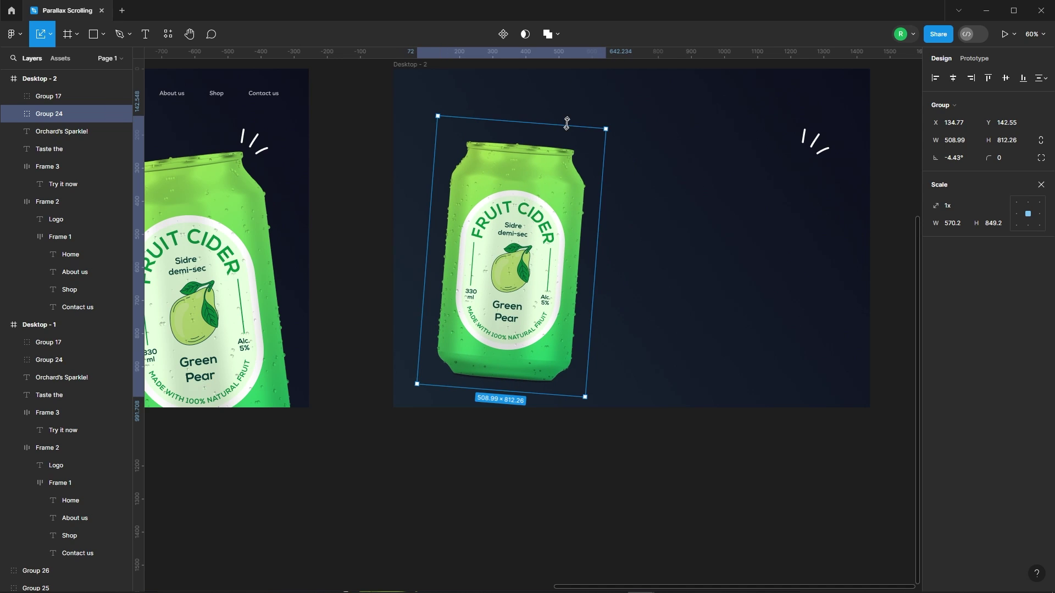
{"action": "scroll", "coordinate": [567, 122], "scroll_direction": "up", "scroll_amount": 10}
{"action": "left_click_drag", "start_coordinate": [586, 166], "coordinate": [563, 153]}
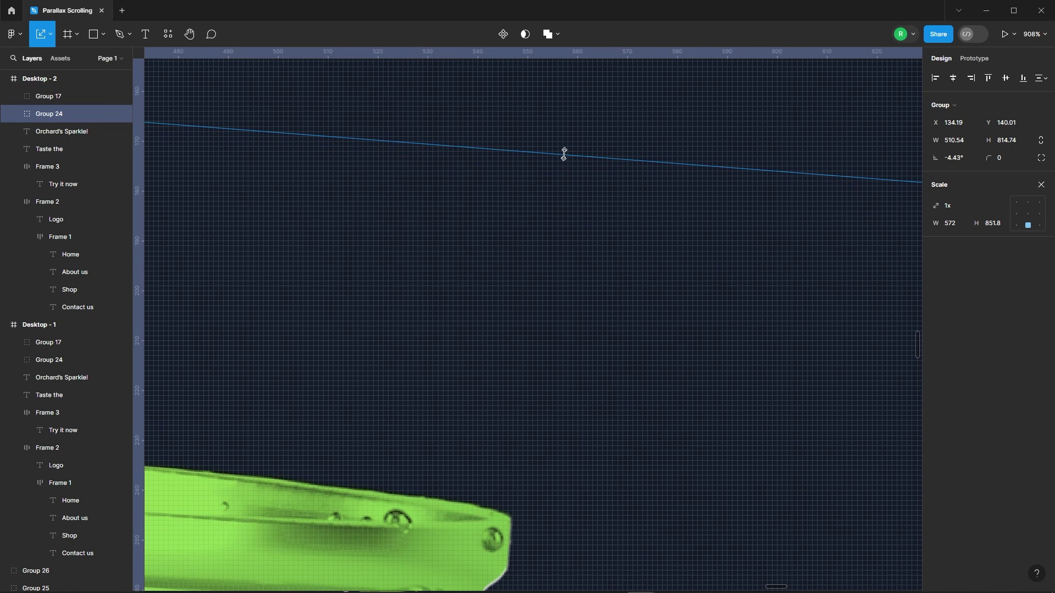
{"action": "scroll", "coordinate": [620, 142], "scroll_direction": "down", "scroll_amount": 10}
{"action": "left_click", "coordinate": [777, 190]}
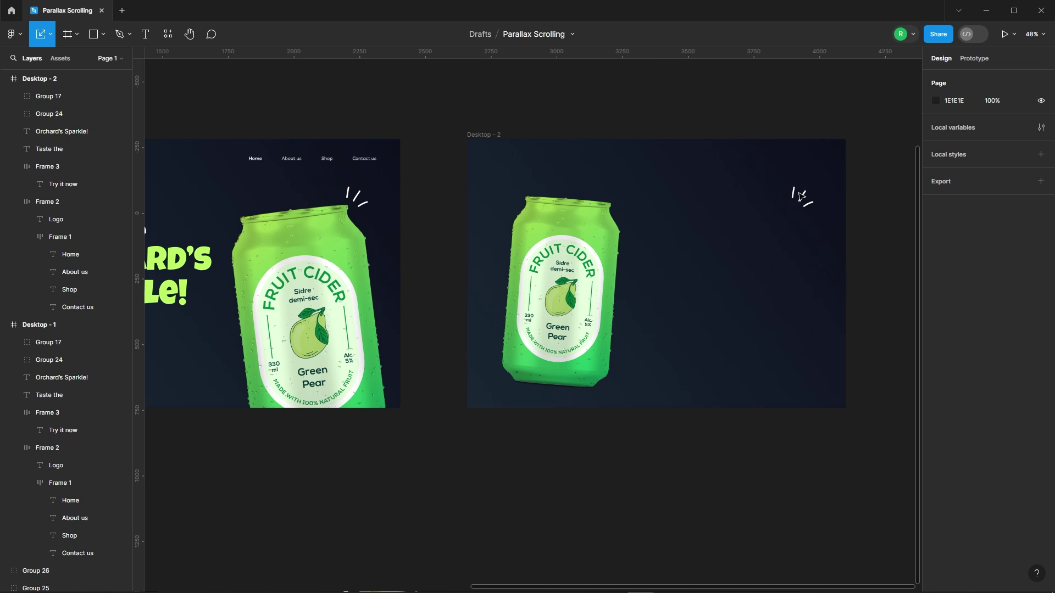
Place the white spark lines off the can's upper left corner at about X 157, Y 221, rotated to about 93.26°
{"action": "left_click", "coordinate": [801, 201]}
{"action": "left_click_drag", "start_coordinate": [801, 201], "coordinate": [442, 189]}
{"action": "scroll", "coordinate": [511, 189], "scroll_direction": "up", "scroll_amount": 5}
{"action": "left_click_drag", "start_coordinate": [501, 233], "coordinate": [494, 200]}
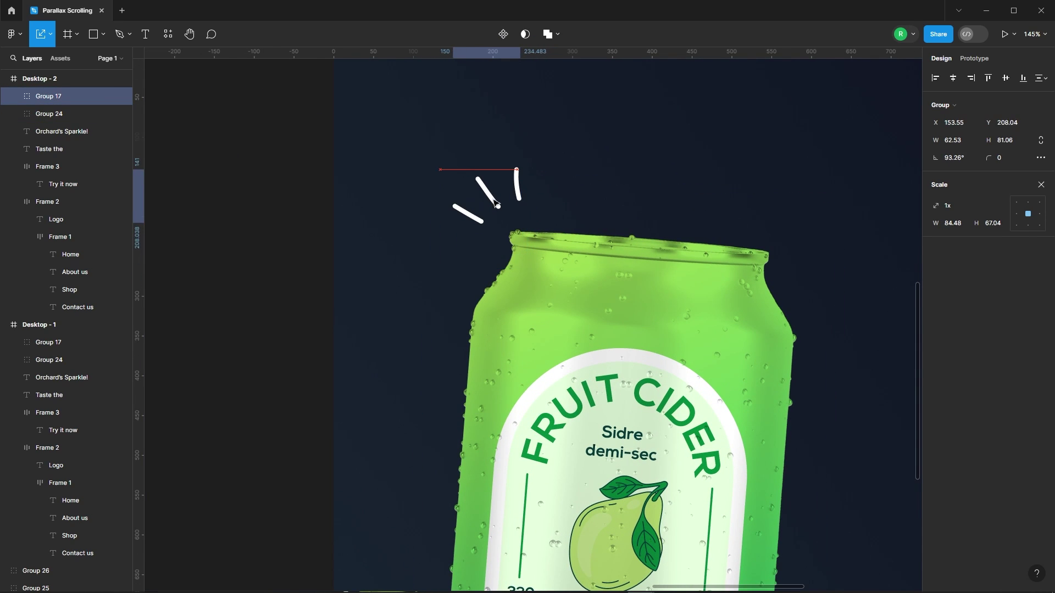
{"action": "scroll", "coordinate": [395, 165], "scroll_direction": "down", "scroll_amount": 5}
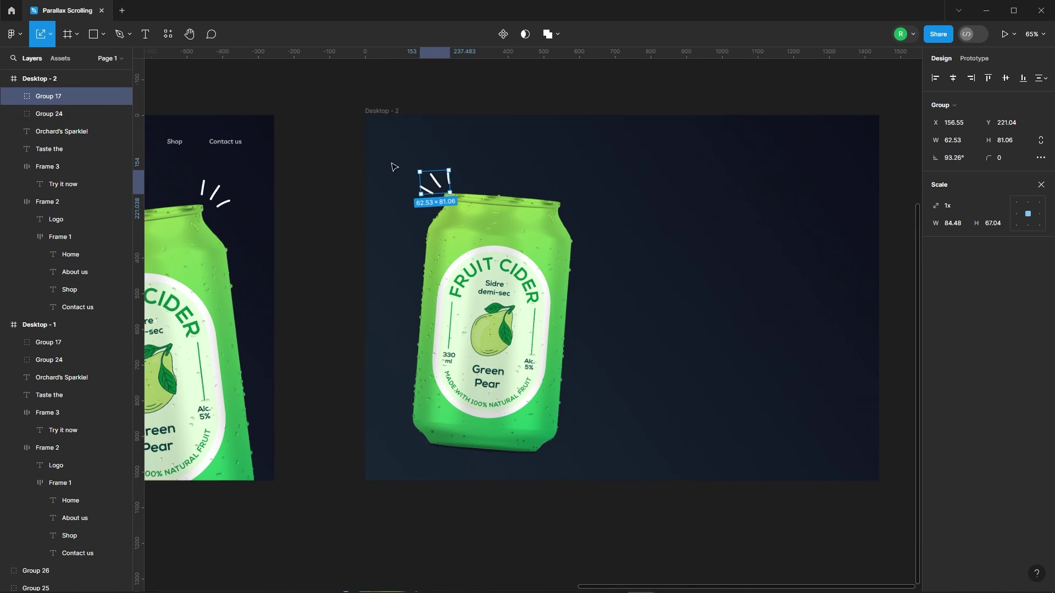
Shift the green can and its spark lines slightly upward together in the second frame
{"action": "left_click", "coordinate": [775, 281]}
{"action": "left_click", "coordinate": [533, 257]}
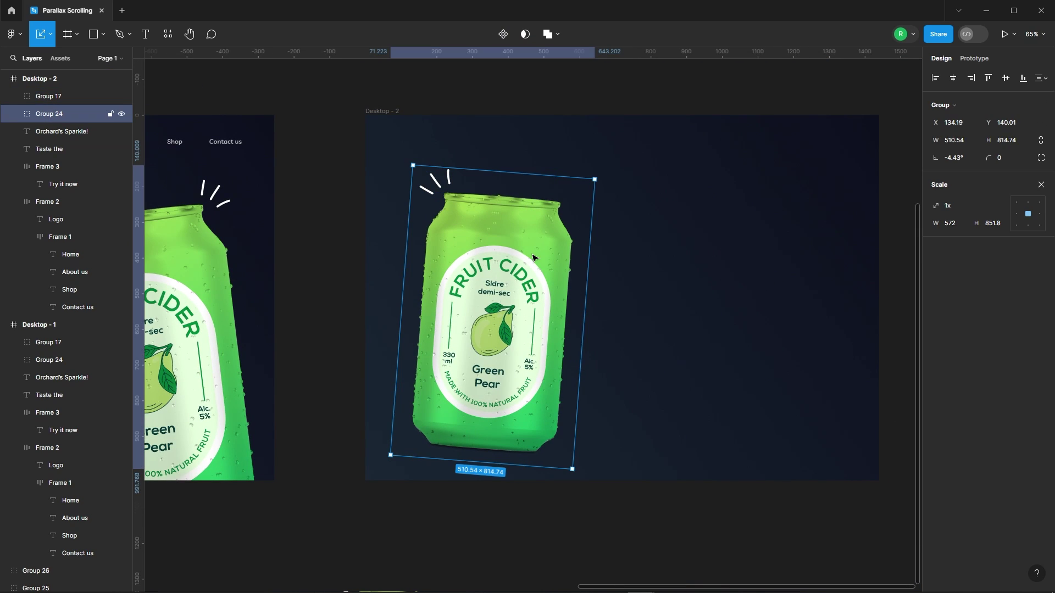
{"action": "left_click", "coordinate": [440, 189], "text": "shift"}
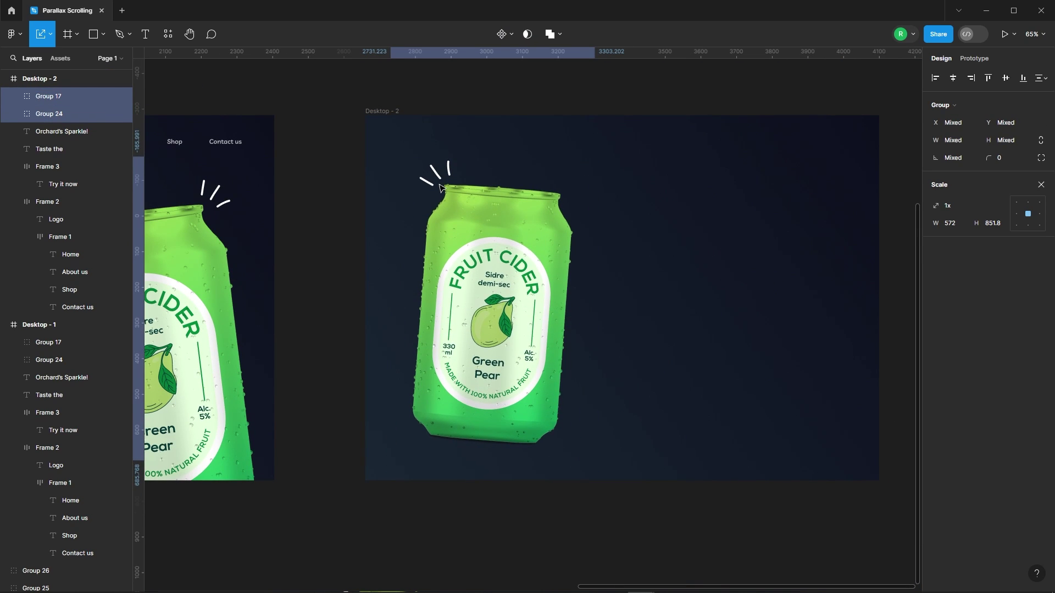
{"action": "left_click", "coordinate": [684, 230]}
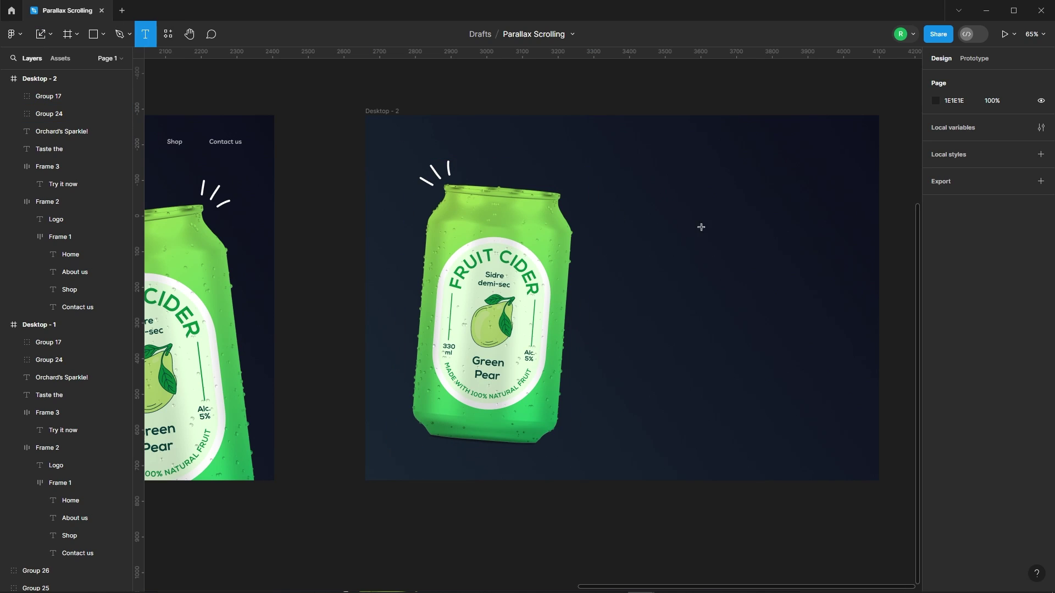
Add the text "Pure" beside the can at about X 787, Y 248 and set its font to Livvic
{"action": "left_click", "coordinate": [646, 204]}
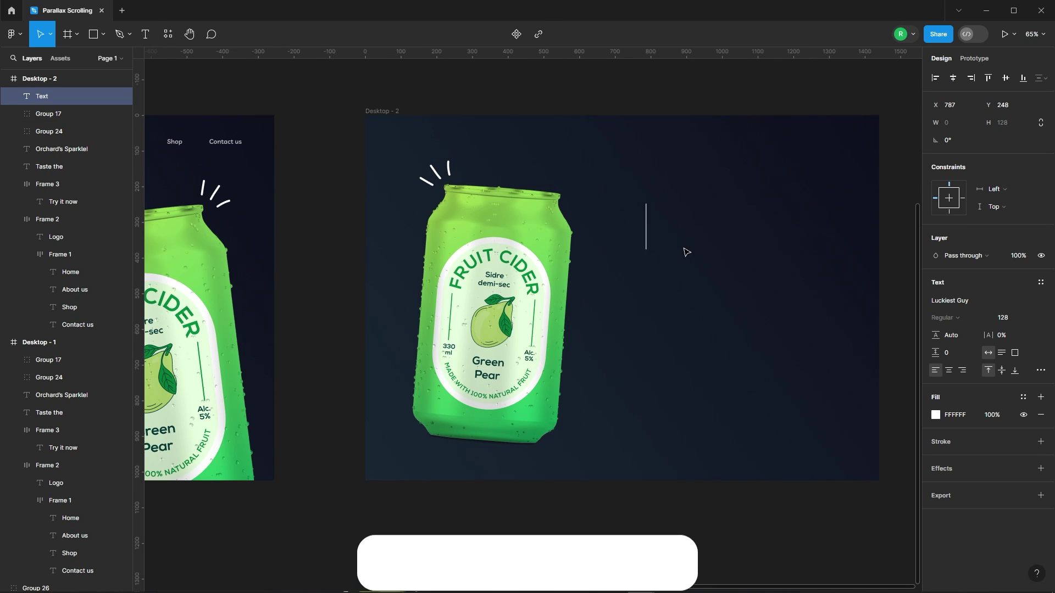
{"action": "type", "text": "Pure"}
{"action": "key", "text": "Escape"}
{"action": "left_click", "coordinate": [940, 300]}
{"action": "type", "text": "livv"}
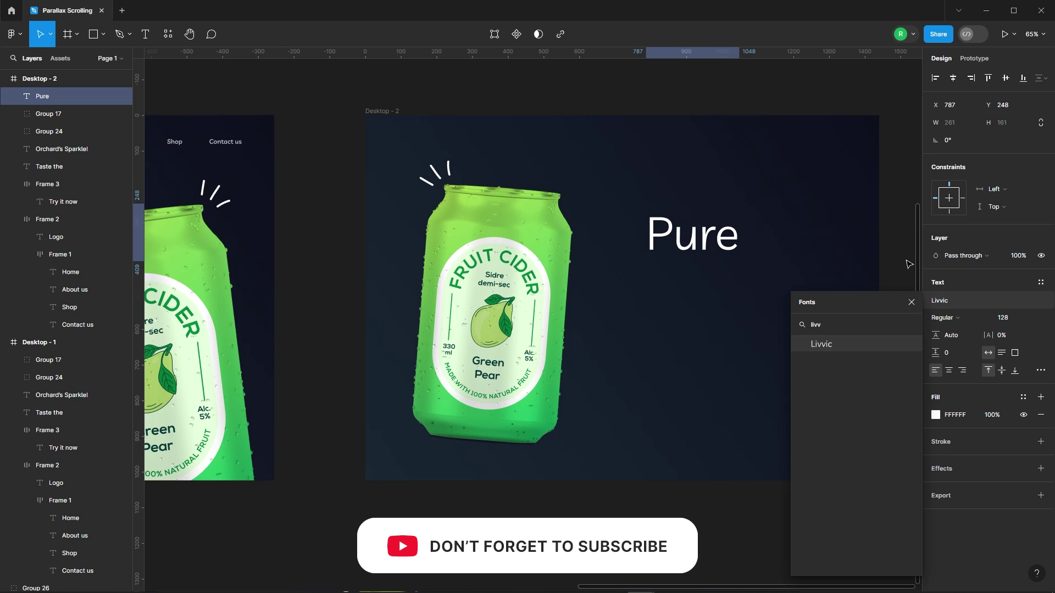
{"action": "key", "text": "Return"}
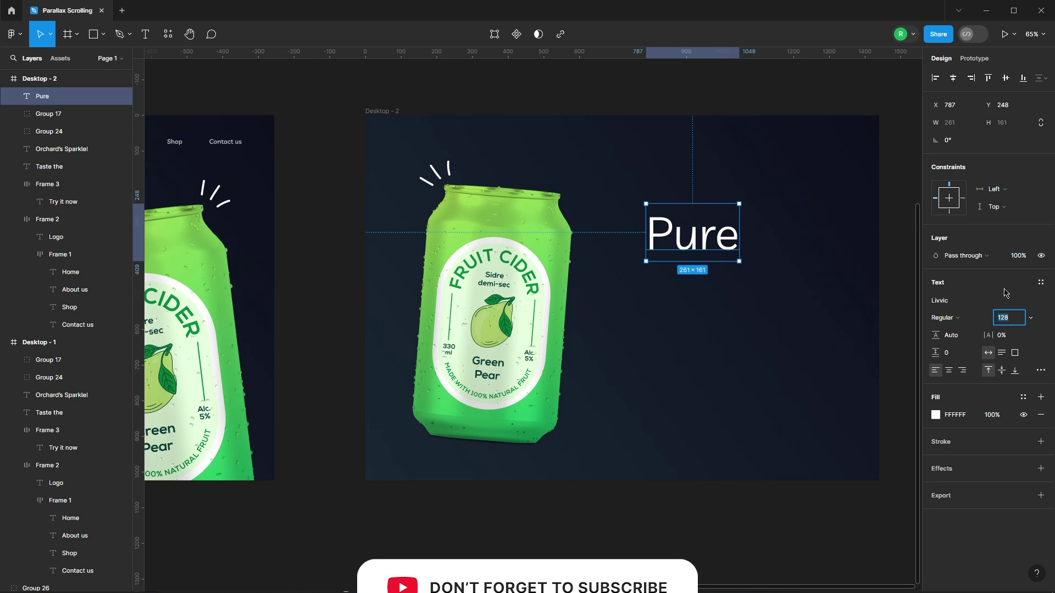
Set the "Pure" text to size 42 and SemiBold weight
{"action": "key", "text": "BackSpace"}
{"action": "key", "text": "BackSpace"}
{"action": "key", "text": "BackSpace"}
{"action": "type", "text": "42"}
{"action": "key", "text": "Return"}
{"action": "left_click", "coordinate": [952, 322]}
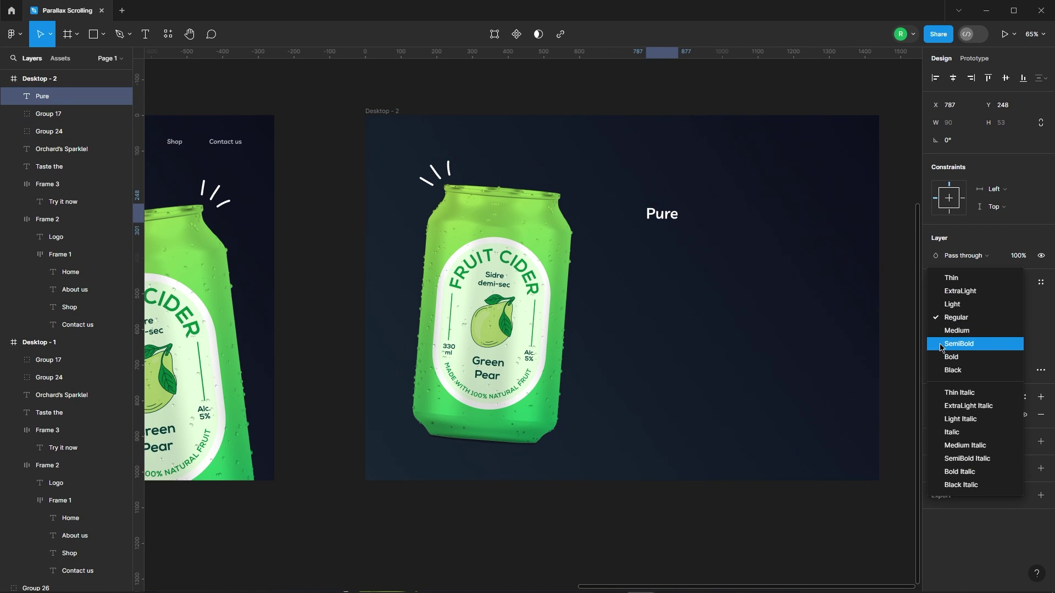
{"action": "left_click", "coordinate": [956, 345]}
Extend the heading to "Pure Orchard Magic" and insert a red apple emoji in front of it
{"action": "scroll", "coordinate": [723, 238], "scroll_direction": "up", "scroll_amount": 3}
{"action": "double_click", "coordinate": [641, 213]}
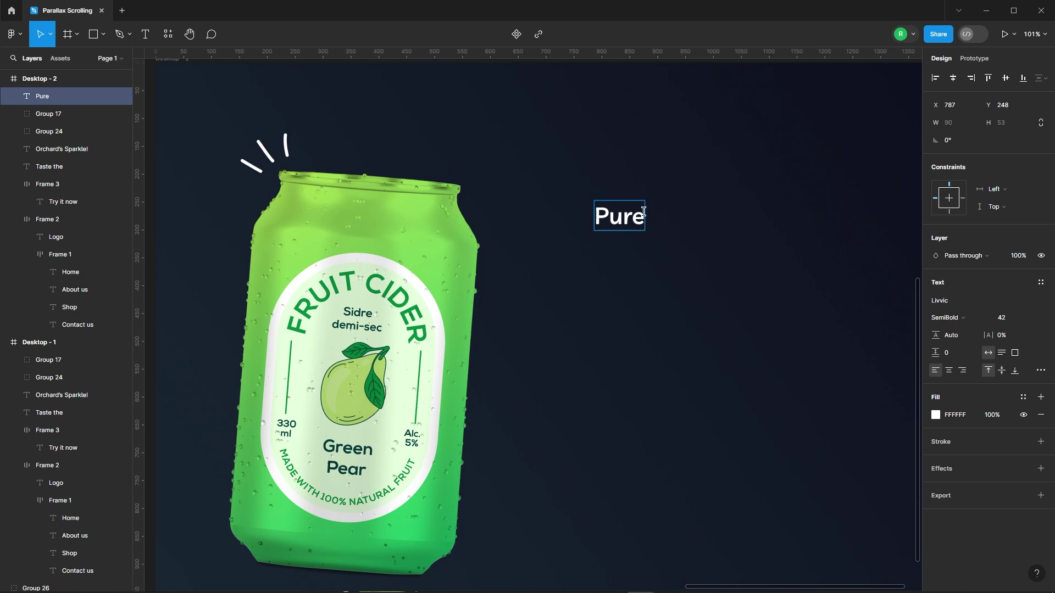
{"action": "type", "text": "Orchard Magic"}
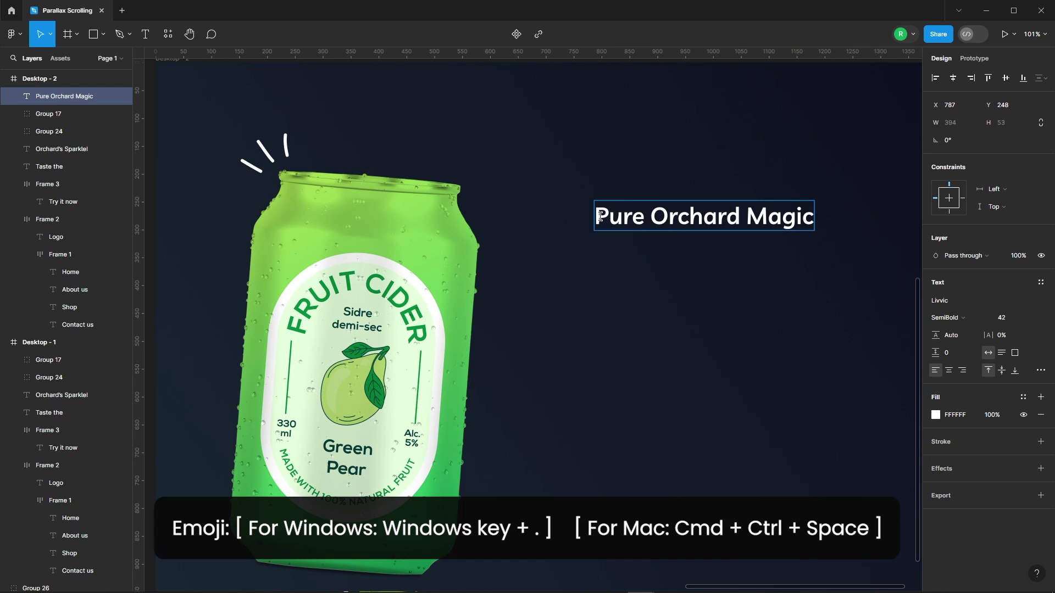
{"action": "key", "text": "super+period"}
{"action": "type", "text": "apple"}
{"action": "left_click", "coordinate": [601, 290]}
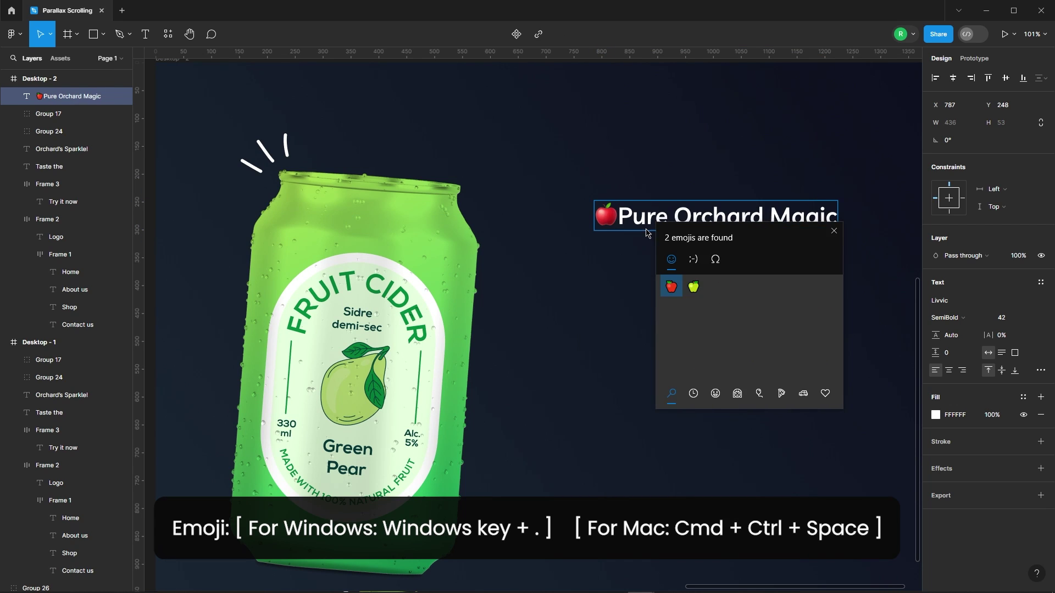
{"action": "left_click", "coordinate": [649, 150]}
{"action": "scroll", "coordinate": [517, 183], "scroll_direction": "down", "scroll_amount": 3}
{"action": "left_click", "coordinate": [833, 226]}
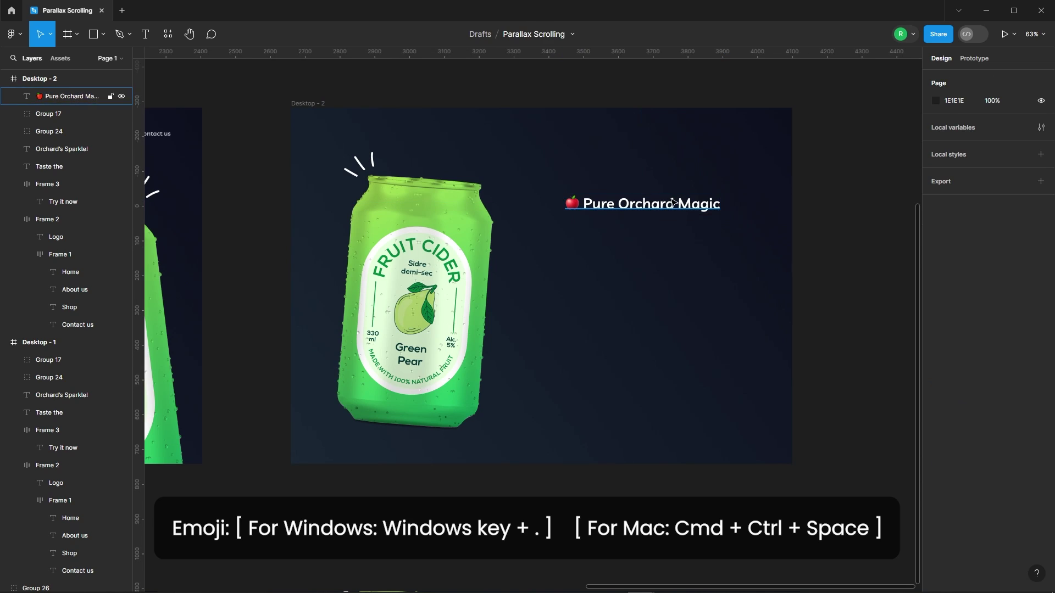
Duplicate the heading below itself and replace the copy with the two-line text "Sourced from pristine orchards, every sip / is a sun-soaked journey."
{"action": "left_click", "coordinate": [672, 202]}
{"action": "scroll", "coordinate": [678, 195], "scroll_direction": "up", "scroll_amount": 2}
{"action": "left_click_drag", "start_coordinate": [623, 202], "coordinate": [624, 240], "text": "alt"}
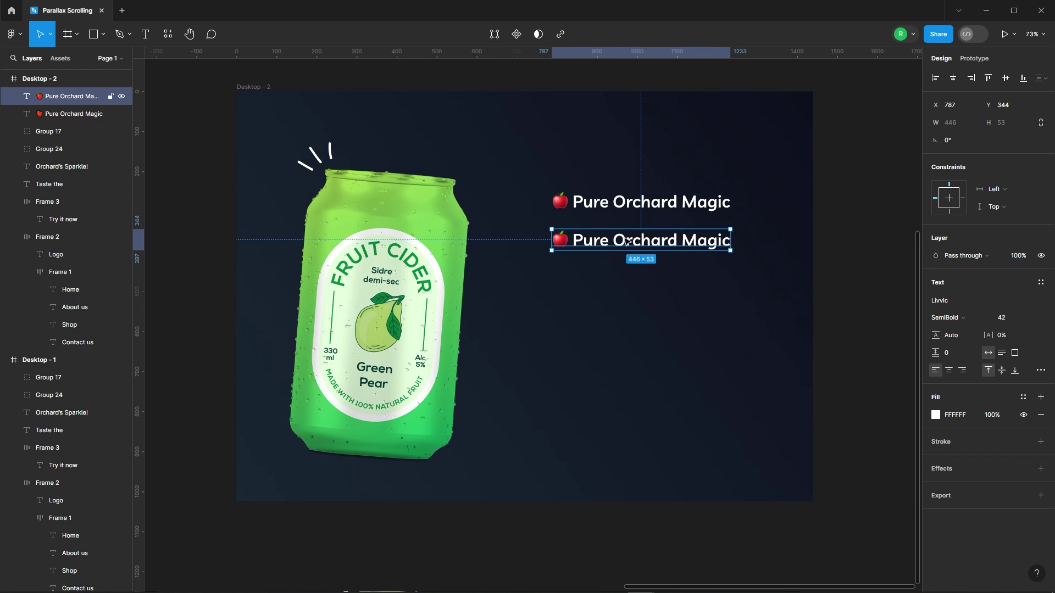
{"action": "double_click", "coordinate": [623, 238]}
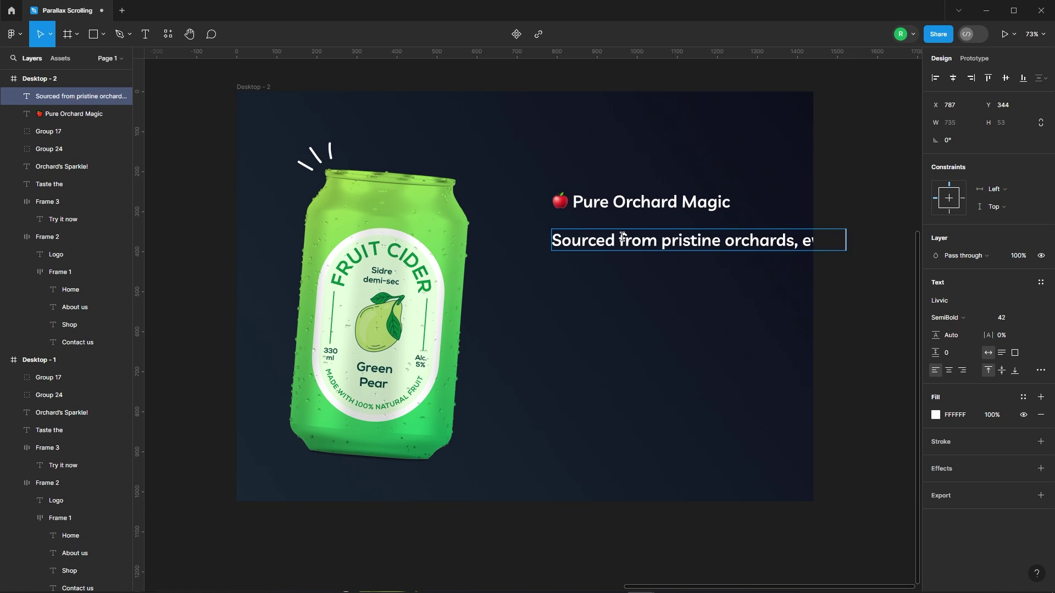
{"action": "type", "text": "sip"}
{"action": "key", "text": "Return"}
{"action": "type", "text": "is a sun-soaked journey"}
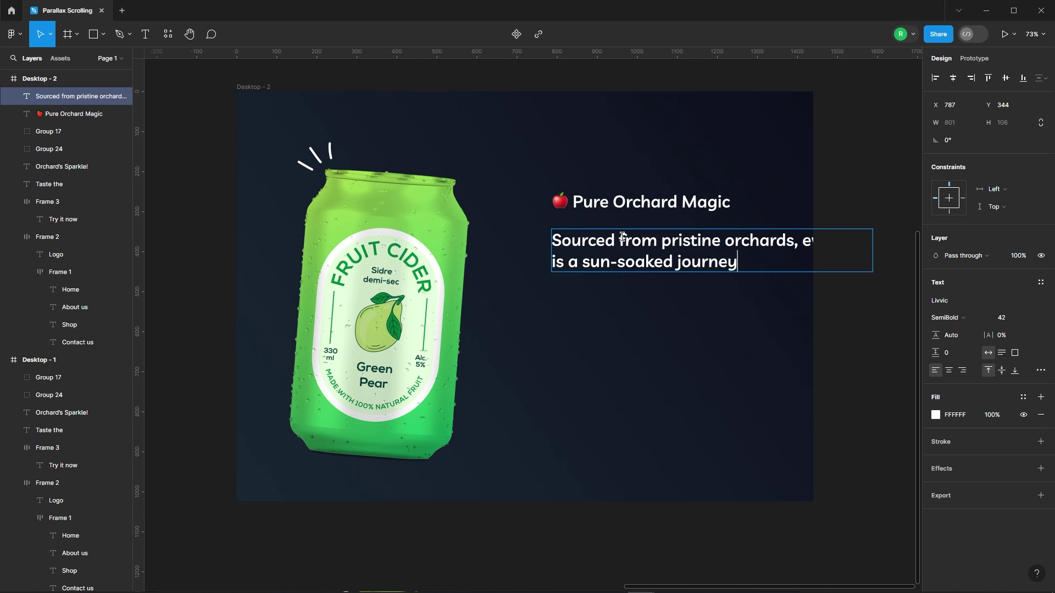
{"action": "type", "text": "."}
Set the description text's font size to 32
{"action": "left_click", "coordinate": [1016, 319]}
{"action": "type", "text": "32"}
{"action": "key", "text": "Return"}
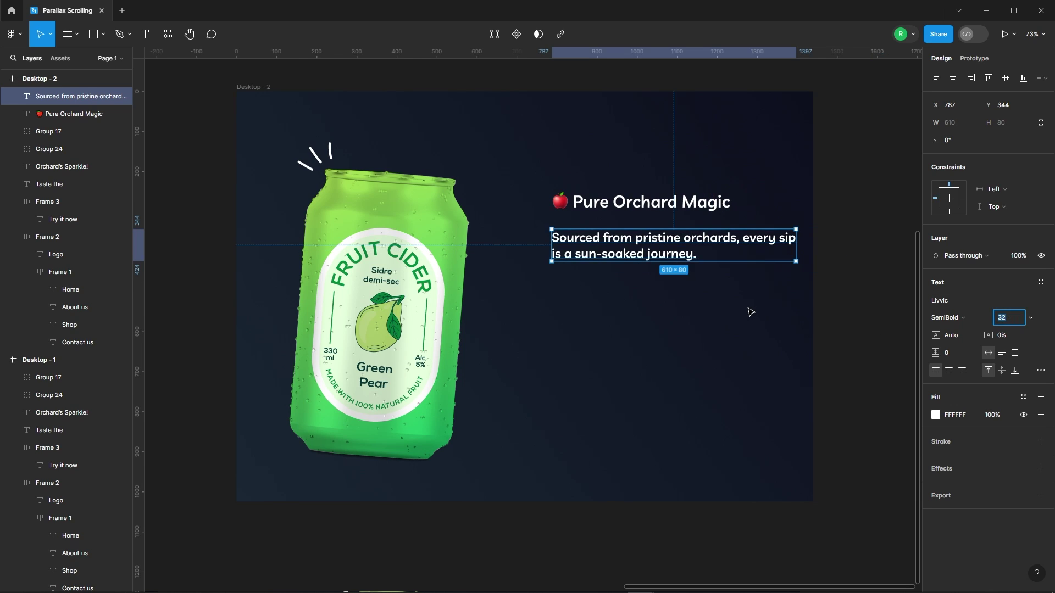
{"action": "left_click", "coordinate": [750, 311]}
Set the vertical spacing between the heading and description to 20 and wrap both in an auto layout
{"action": "left_click", "coordinate": [676, 245]}
{"action": "left_click", "coordinate": [632, 206], "text": "shift"}
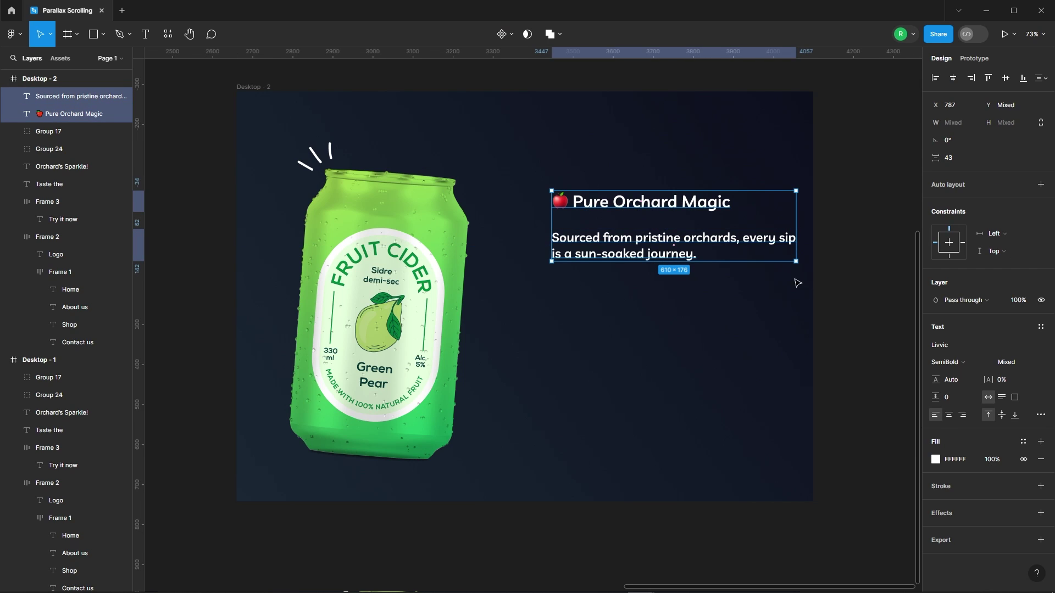
{"action": "type", "text": "20"}
{"action": "key", "text": "Return"}
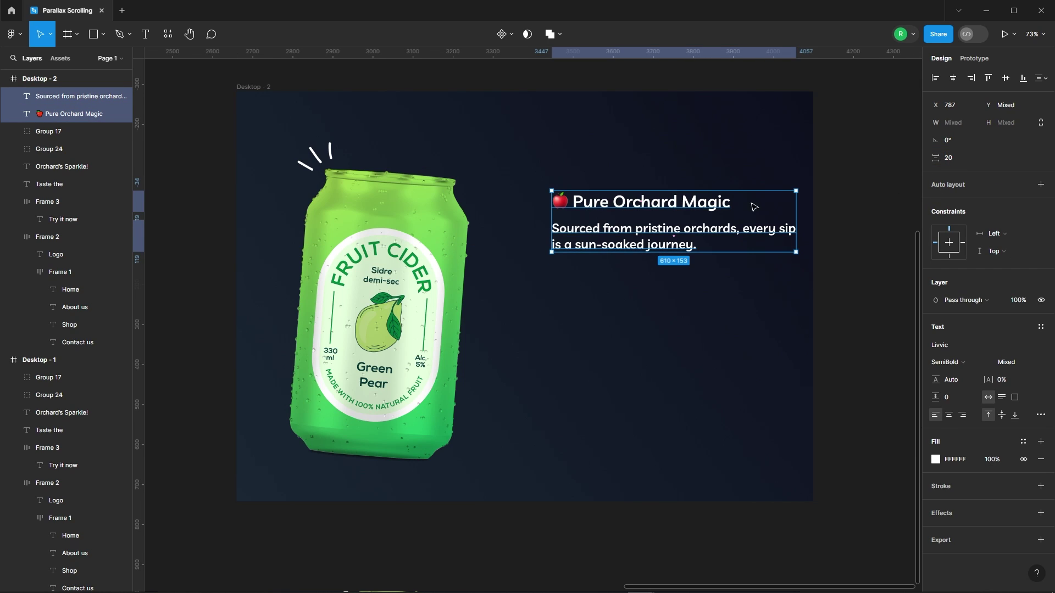
{"action": "right_click", "coordinate": [628, 198]}
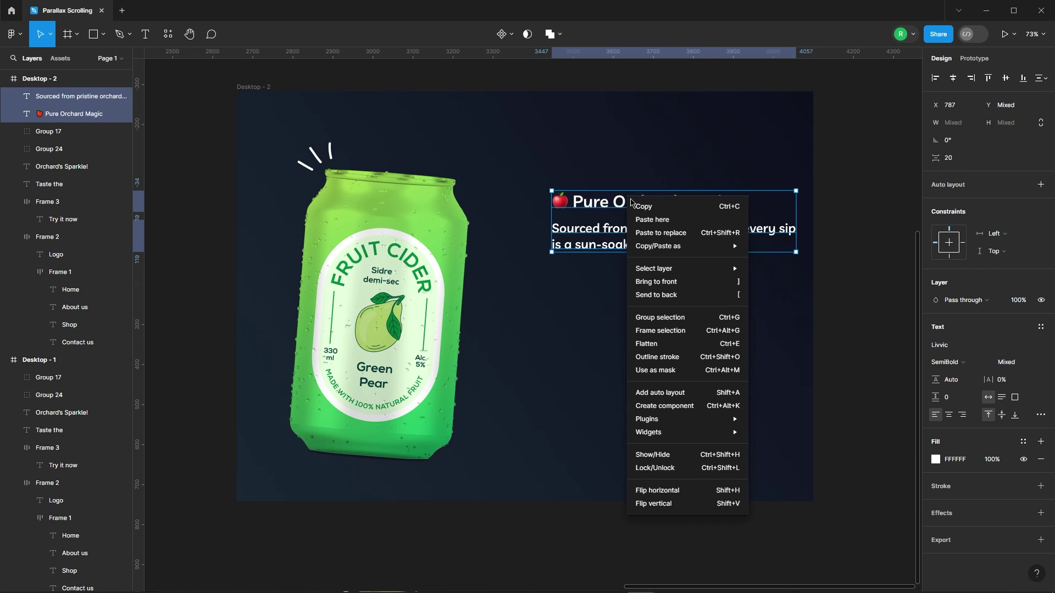
{"action": "left_click", "coordinate": [671, 393]}
{"action": "left_click", "coordinate": [696, 345]}
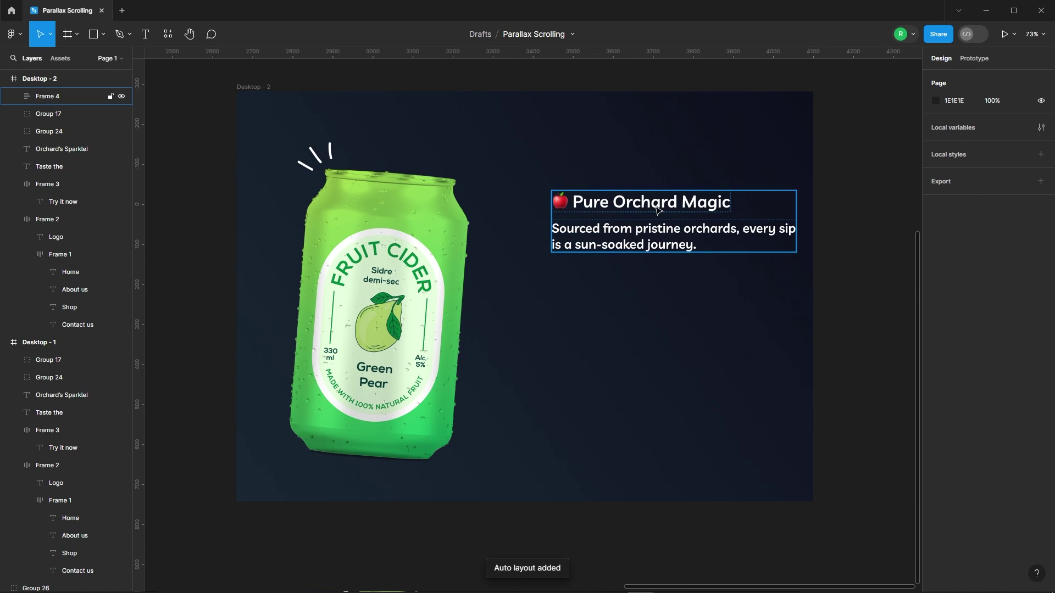
Recolor the "Pure Orchard Magic" heading in lime green BAFF62, sampled from the palette swatches above the frames
{"action": "left_click", "coordinate": [576, 209], "text": "ctrl"}
{"action": "scroll", "coordinate": [576, 212], "scroll_direction": "down", "scroll_amount": 4}
{"action": "left_click", "coordinate": [943, 362]}
{"action": "left_click", "coordinate": [806, 459]}
{"action": "scroll", "coordinate": [876, 90], "scroll_direction": "down", "scroll_amount": 3}
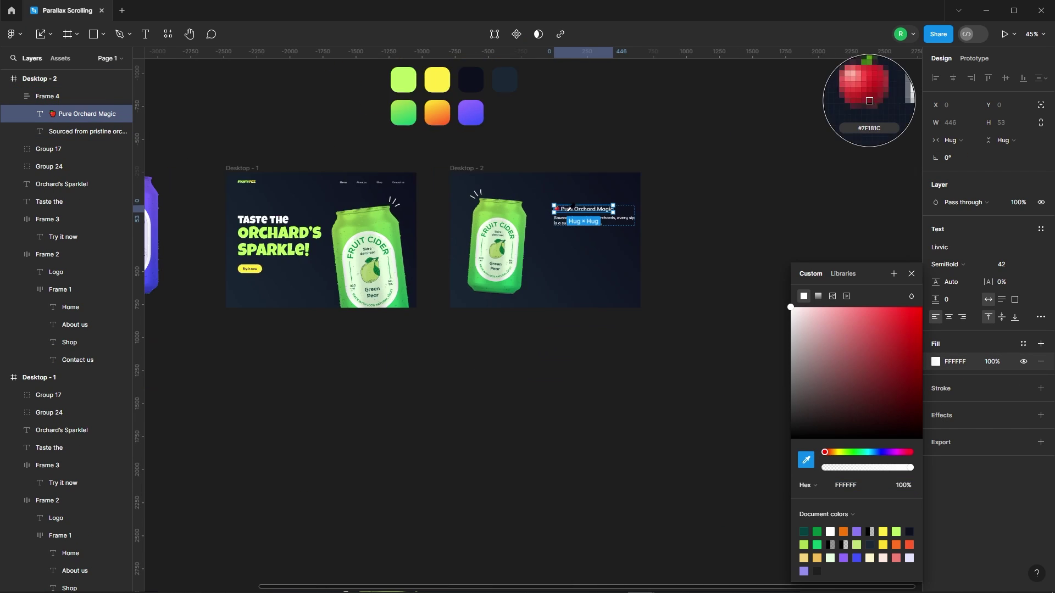
{"action": "left_click", "coordinate": [450, 110]}
{"action": "left_click", "coordinate": [769, 294]}
{"action": "scroll", "coordinate": [758, 293], "scroll_direction": "up", "scroll_amount": 8}
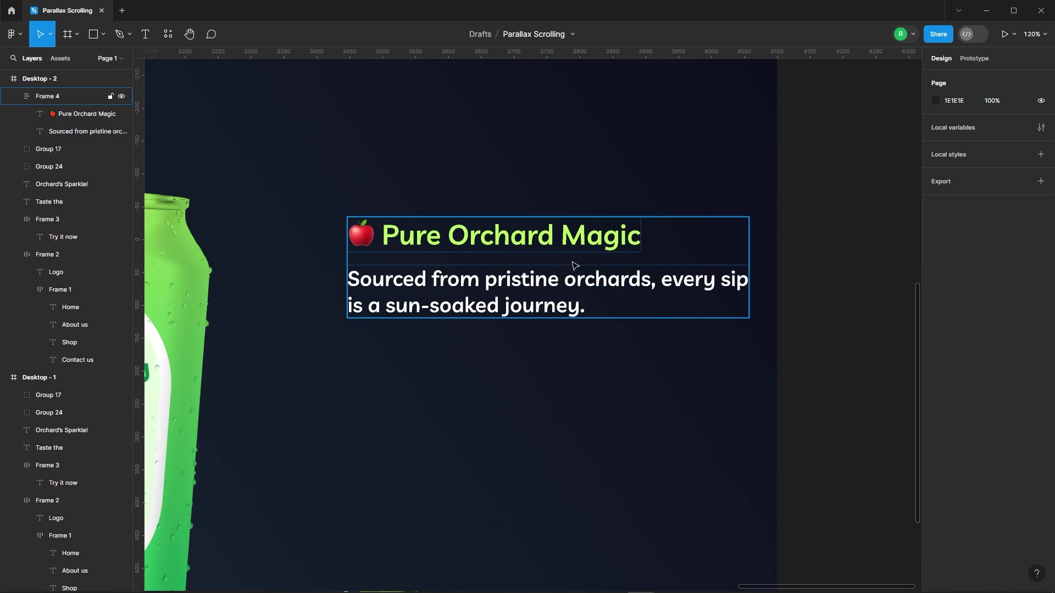
Move the "Pure Orchard Magic" text block up and closer to the can, to about X 684, Y 178
{"action": "left_click", "coordinate": [556, 242]}
{"action": "scroll", "coordinate": [556, 242], "scroll_direction": "down", "scroll_amount": 3}
{"action": "left_click", "coordinate": [784, 240]}
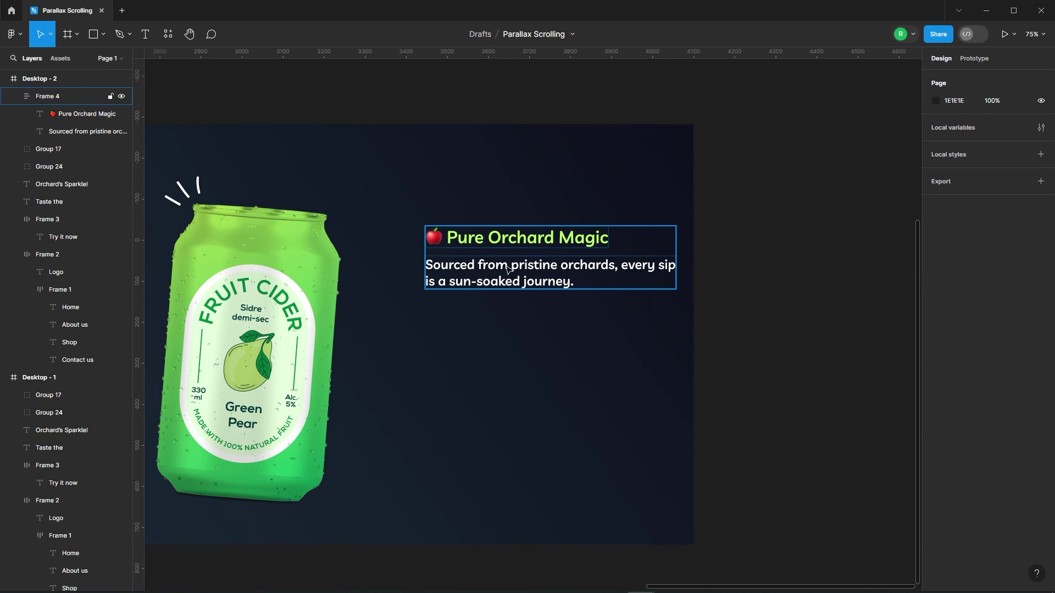
{"action": "left_click_drag", "start_coordinate": [507, 269], "coordinate": [476, 252]}
{"action": "left_click", "coordinate": [533, 321]}
Paste the Natural Goodness, Unbeatable Prices and Eco-Friendly Packaging blocks and left-align them below the "Pure Orchard Magic" block
{"action": "scroll", "coordinate": [518, 321], "scroll_direction": "down", "scroll_amount": 3}
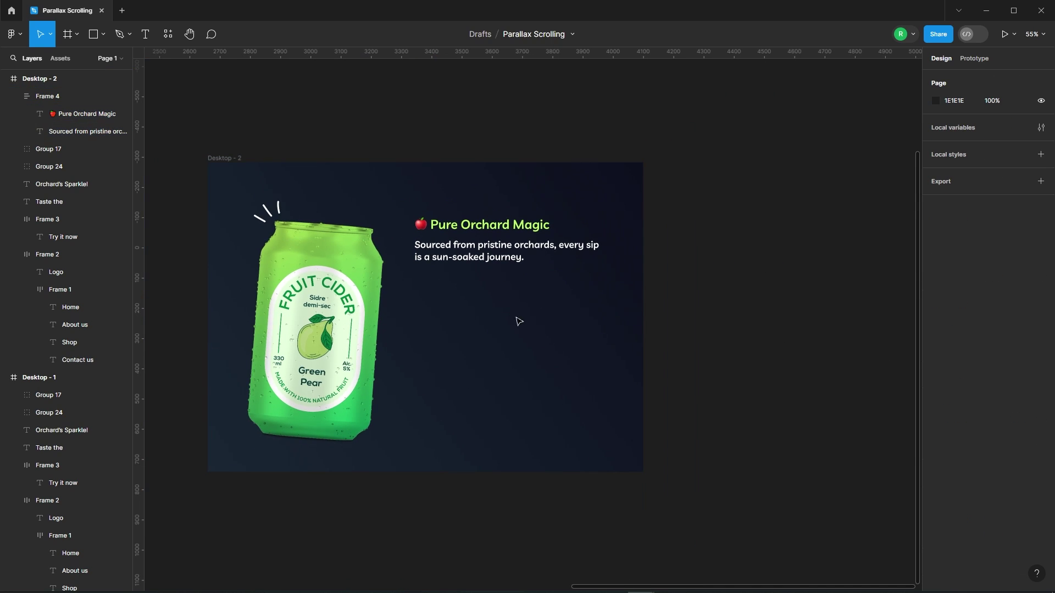
{"action": "key", "text": "ctrl+v"}
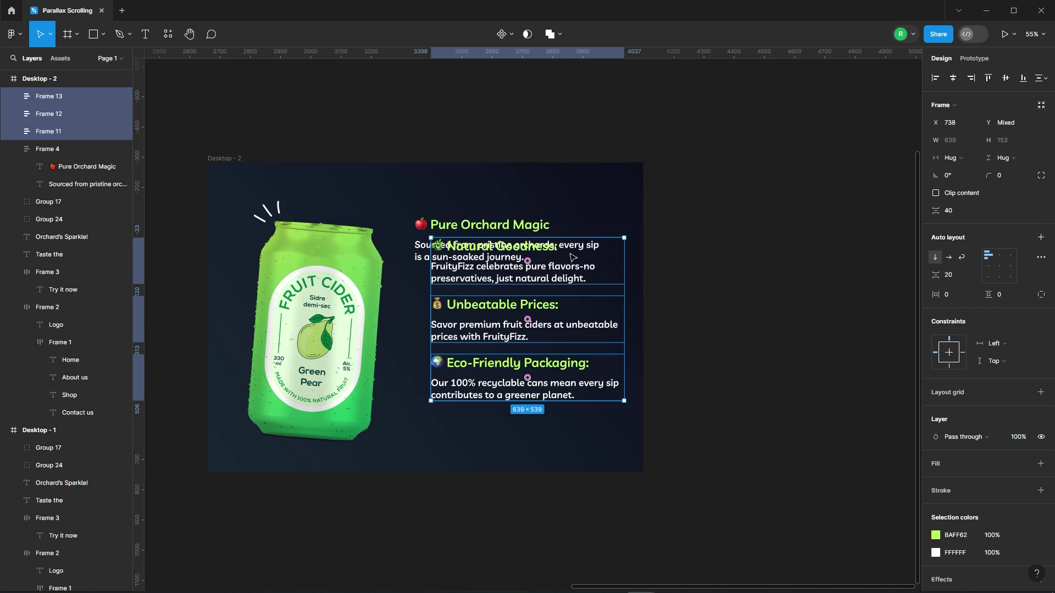
{"action": "left_click_drag", "start_coordinate": [573, 257], "coordinate": [557, 289]}
Wrap all four feature blocks in one vertical auto layout with a spacing of 40
{"action": "left_click", "coordinate": [504, 240], "text": "shift"}
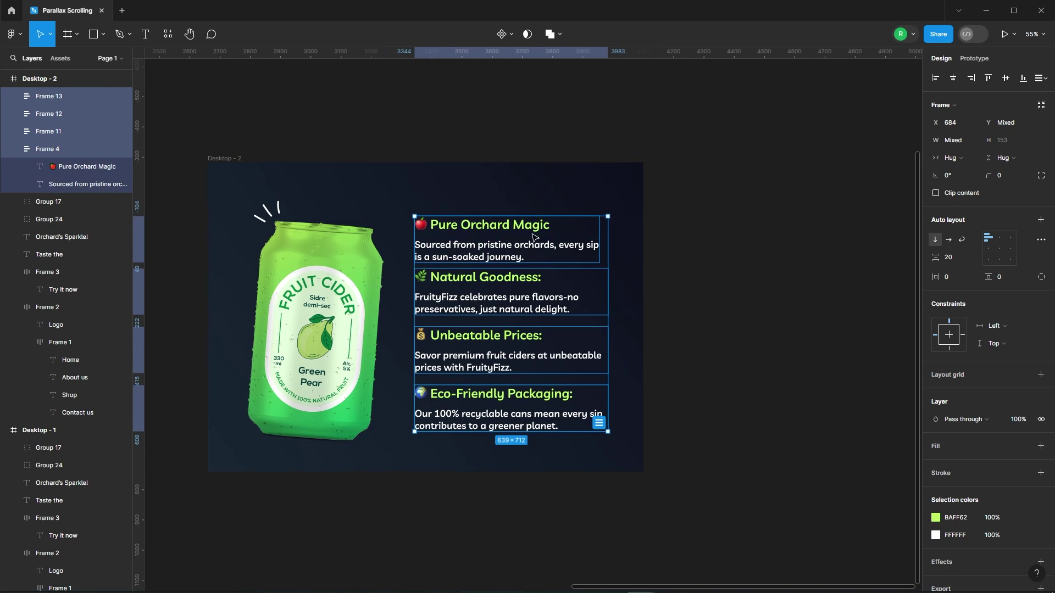
{"action": "right_click", "coordinate": [552, 249]}
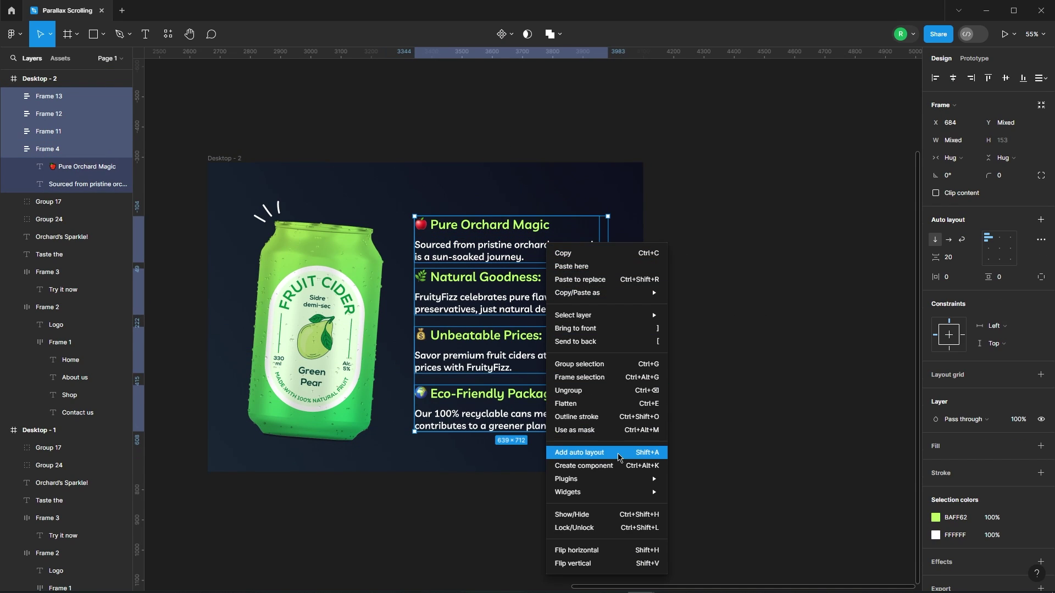
{"action": "left_click", "coordinate": [621, 451]}
{"action": "left_click", "coordinate": [956, 263]}
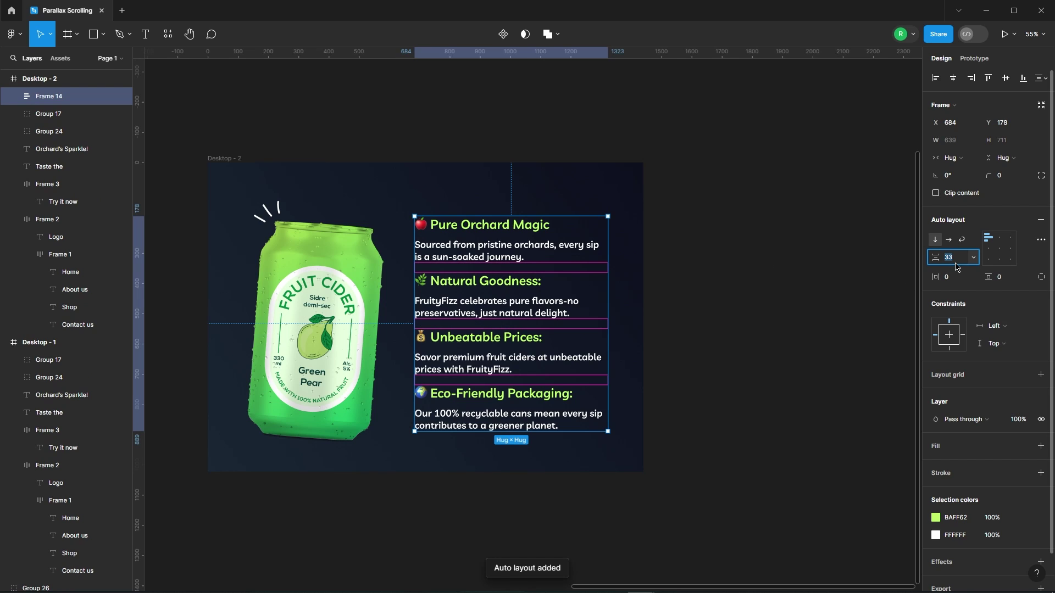
{"action": "type", "text": "4"}
{"action": "key", "text": "Return"}
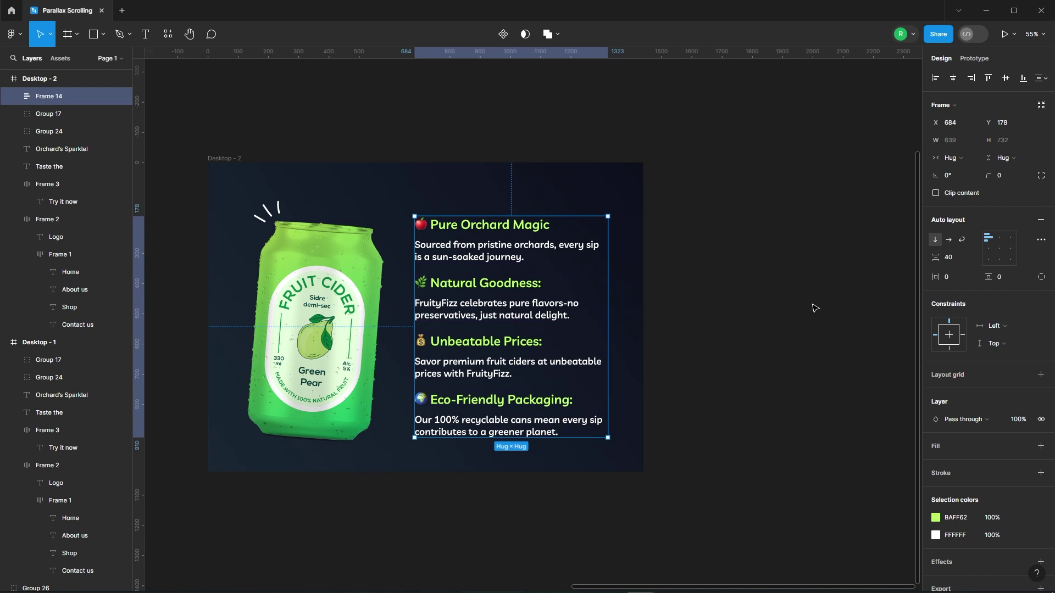
{"action": "key", "text": "Escape"}
Center the feature list vertically in Desktop - 2 and nudge it horizontally to X 687
{"action": "left_click", "coordinate": [515, 279]}
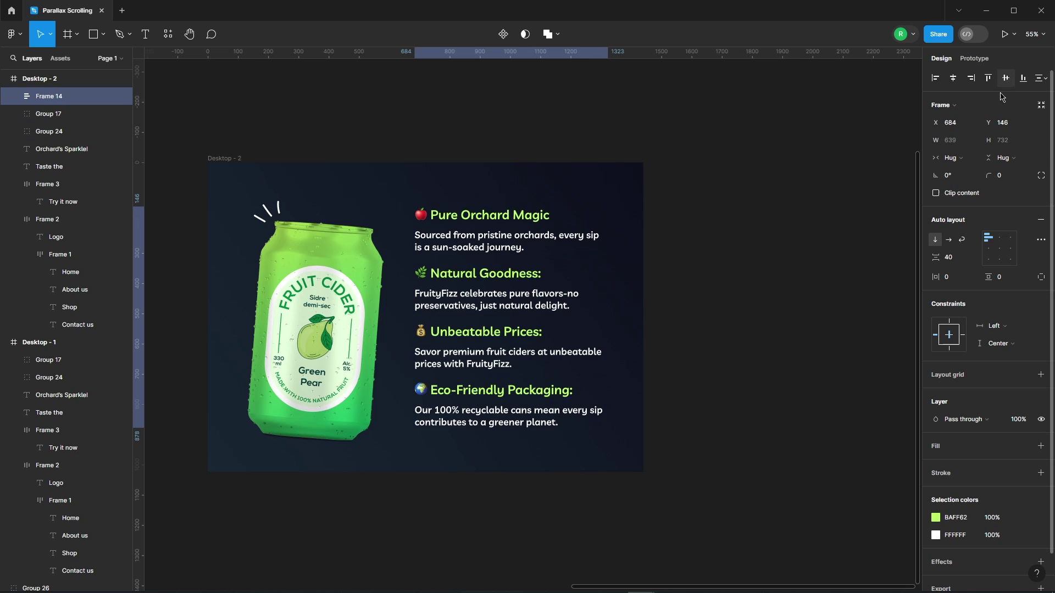
{"action": "scroll", "coordinate": [725, 327], "scroll_direction": "up", "scroll_amount": 2}
{"action": "left_click_drag", "start_coordinate": [518, 309], "coordinate": [519, 309]}
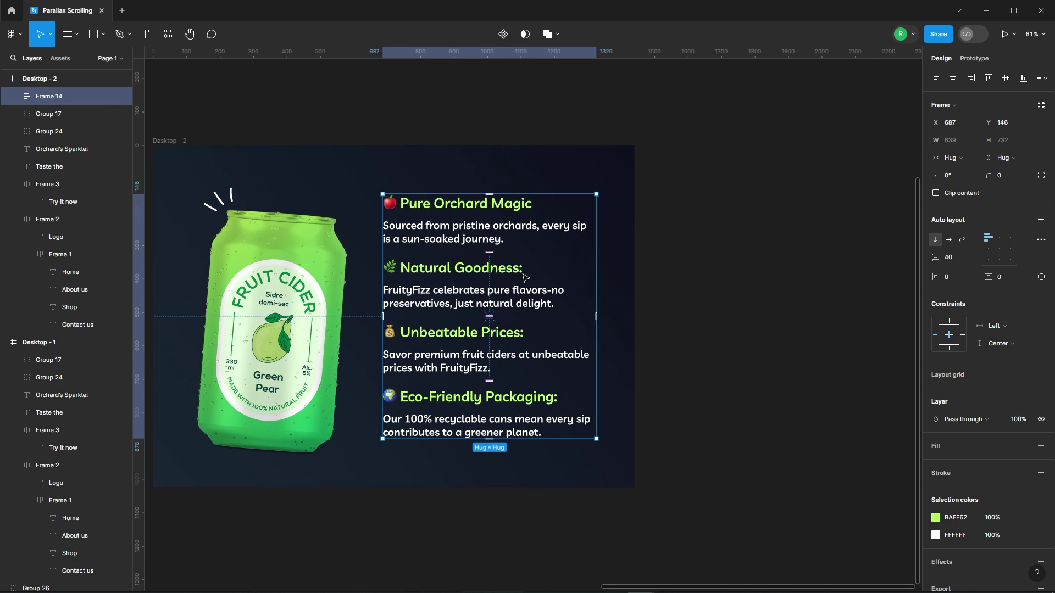
{"action": "key", "text": "alt"}
{"action": "scroll", "coordinate": [835, 237], "scroll_direction": "down", "scroll_amount": 2}
{"action": "key", "text": "Escape"}
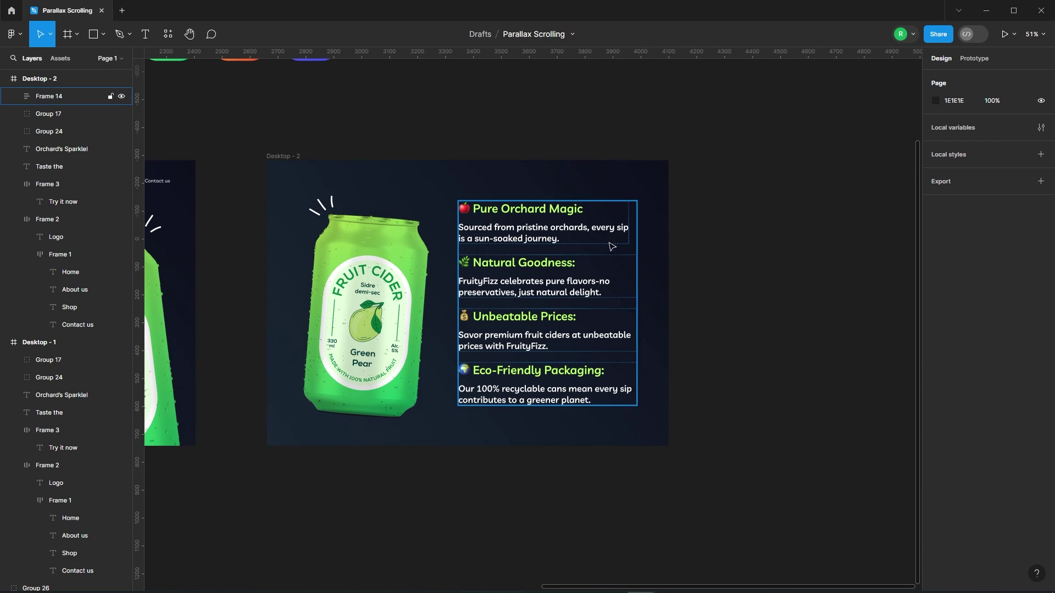
Copy the four-feature list from Desktop - 2 and paste it into the Desktop - 1 frame
{"action": "left_click", "coordinate": [558, 265]}
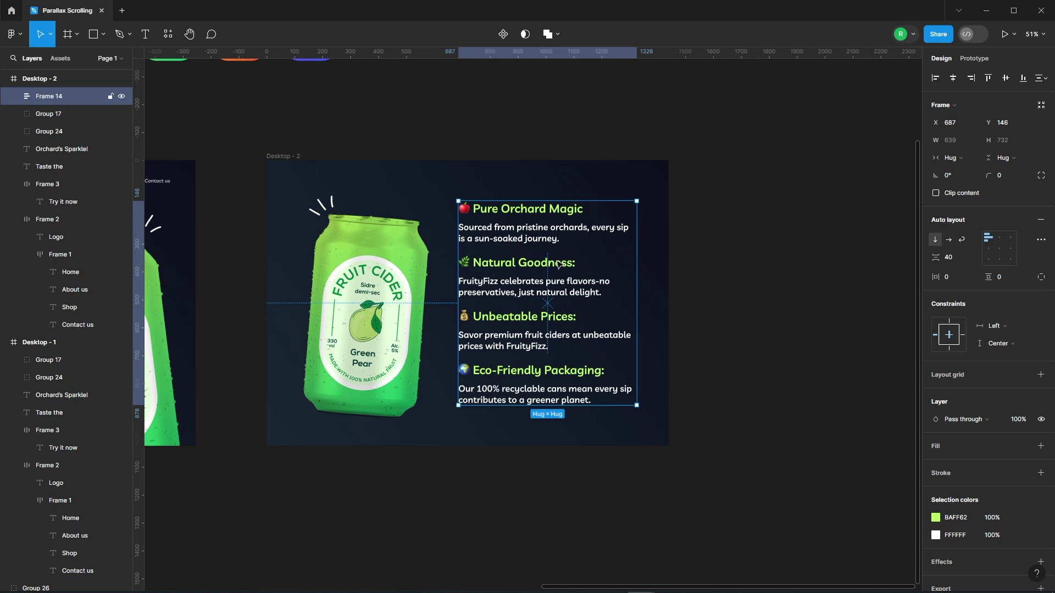
{"action": "right_click", "coordinate": [565, 225]}
{"action": "left_click", "coordinate": [577, 210]}
{"action": "left_click", "coordinate": [730, 228]}
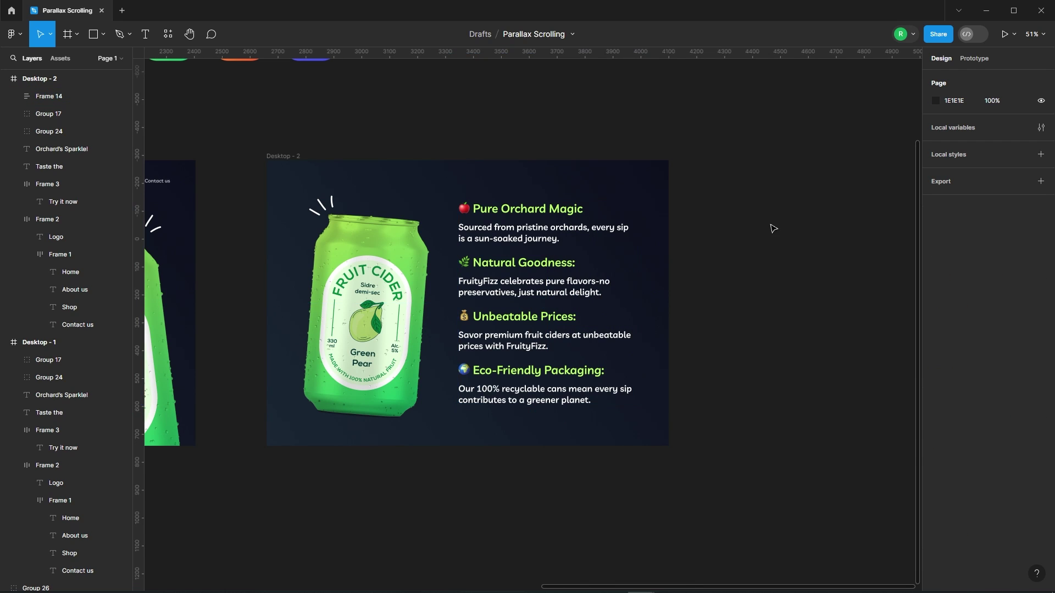
{"action": "scroll", "coordinate": [772, 226], "scroll_direction": "down", "scroll_amount": 5}
{"action": "left_click", "coordinate": [336, 219]}
{"action": "key", "text": "ctrl+v"}
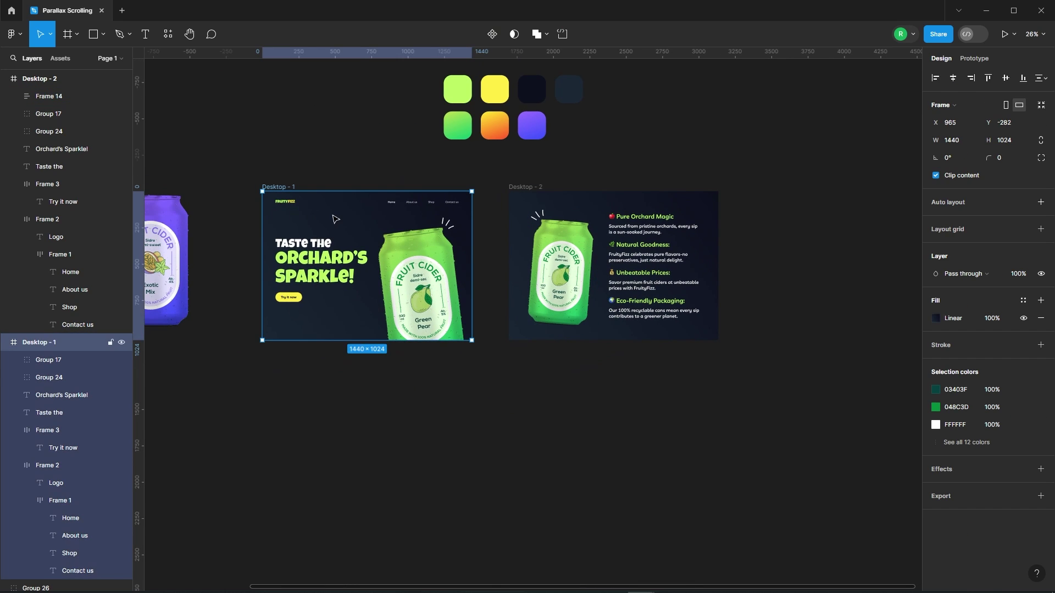
Send the pasted feature list to the back of Desktop - 1, behind the can
{"action": "scroll", "coordinate": [329, 242], "scroll_direction": "up", "scroll_amount": 4}
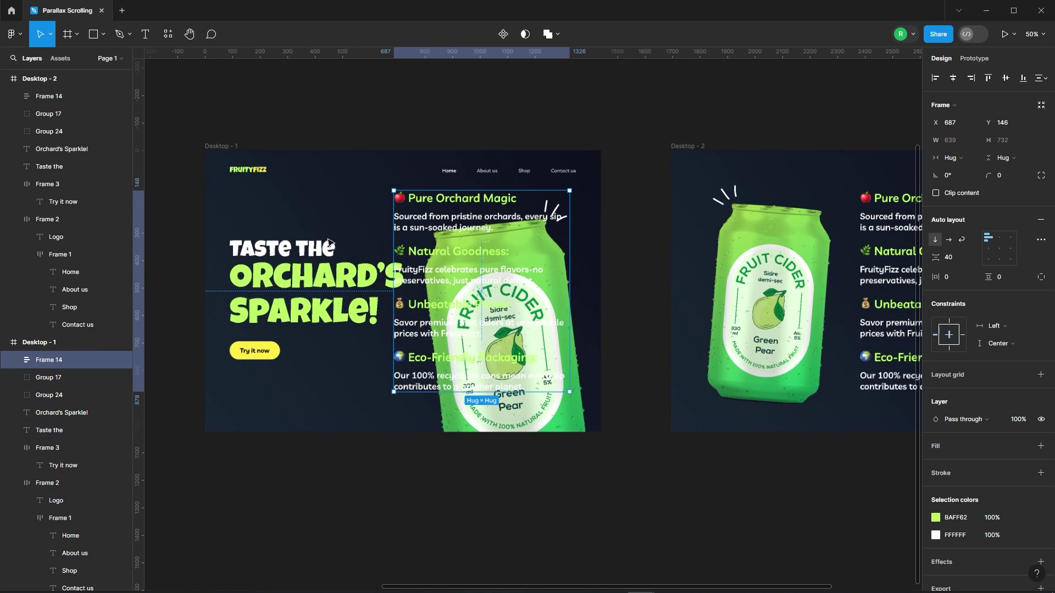
{"action": "right_click", "coordinate": [448, 216]}
{"action": "left_click", "coordinate": [467, 306]}
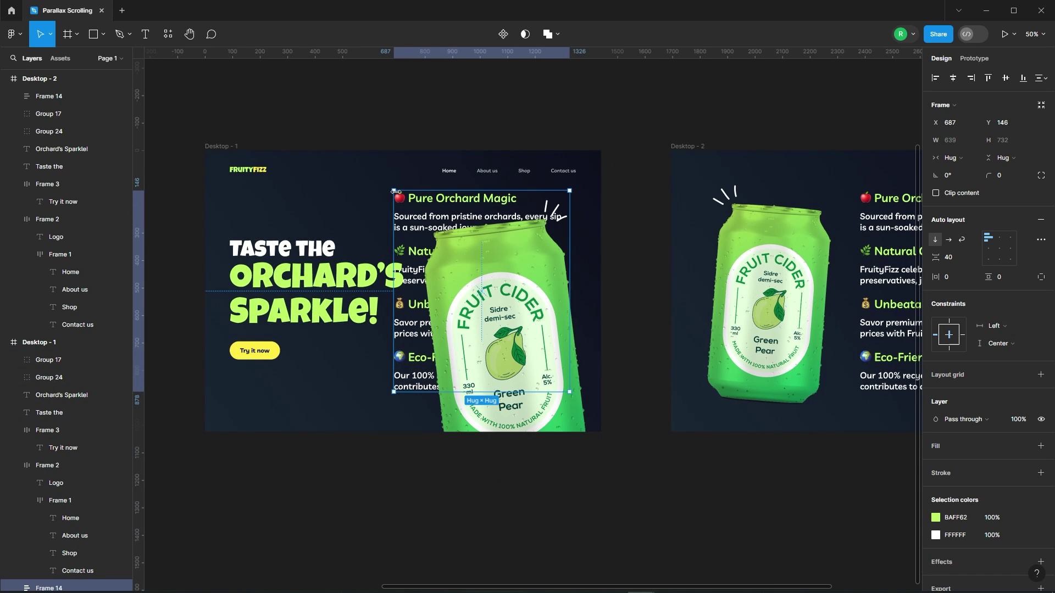
Move the feature list straight down out of Desktop - 1 to Y 1037 and set its opacity to 0%
{"action": "left_click_drag", "start_coordinate": [430, 206], "coordinate": [411, 446]}
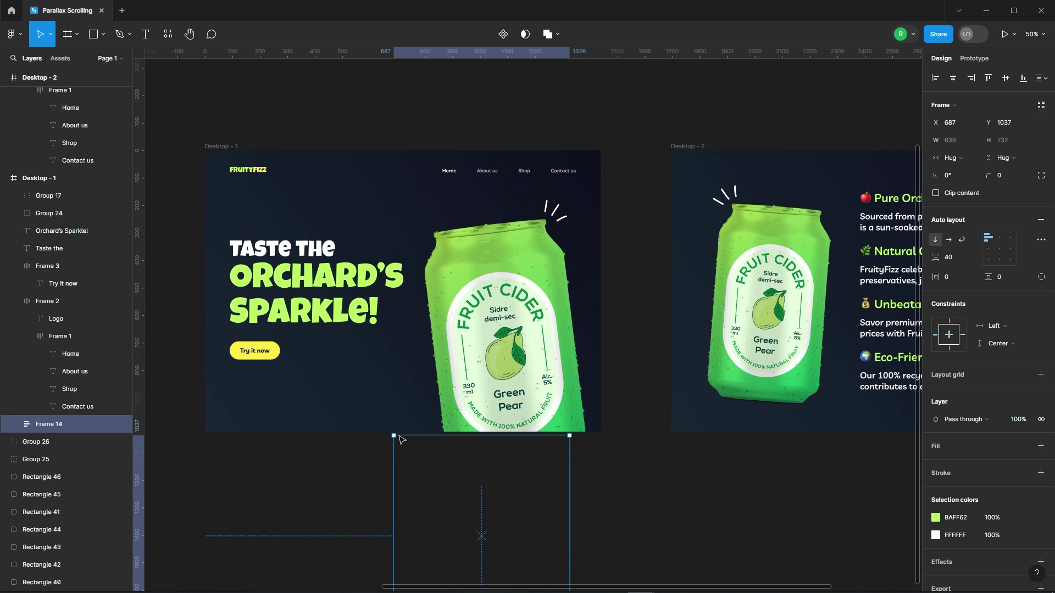
{"action": "left_click", "coordinate": [1015, 420]}
{"action": "key", "text": "Return"}
{"action": "scroll", "coordinate": [423, 161], "scroll_direction": "down", "scroll_amount": 2}
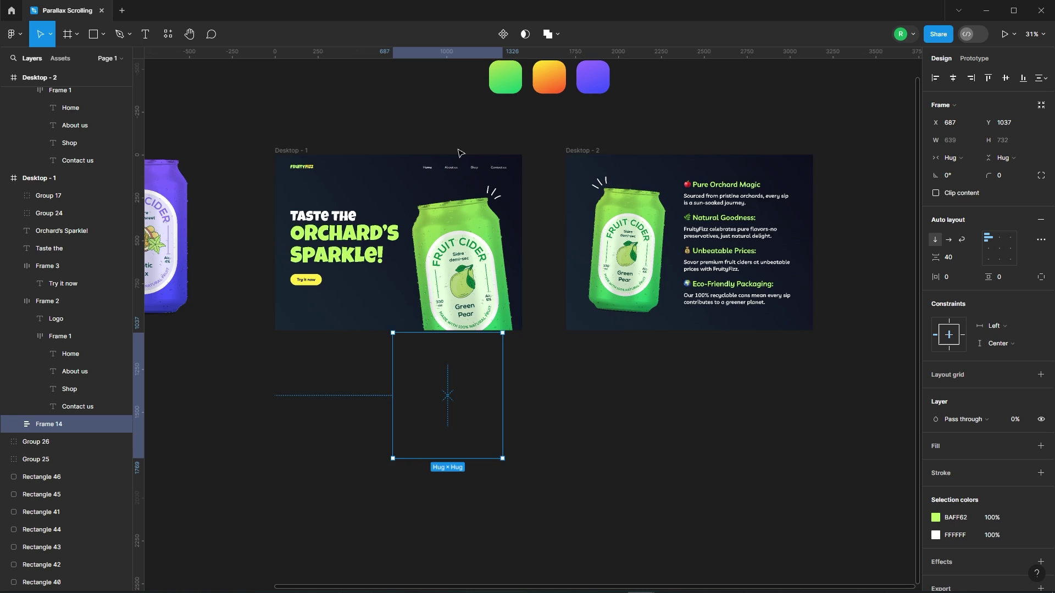
{"action": "left_click", "coordinate": [724, 139]}
Bring the can and its white accent strokes in Desktop - 2 to the front
{"action": "scroll", "coordinate": [737, 143], "scroll_direction": "up", "scroll_amount": 2}
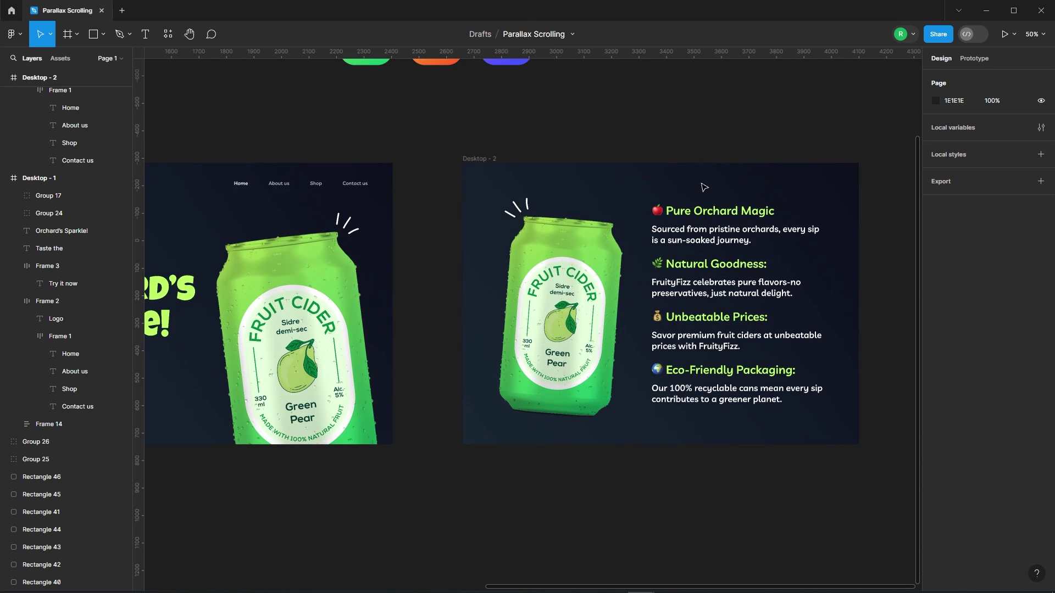
{"action": "left_click", "coordinate": [517, 207]}
{"action": "left_click", "coordinate": [567, 286], "text": "shift"}
{"action": "right_click", "coordinate": [537, 238]}
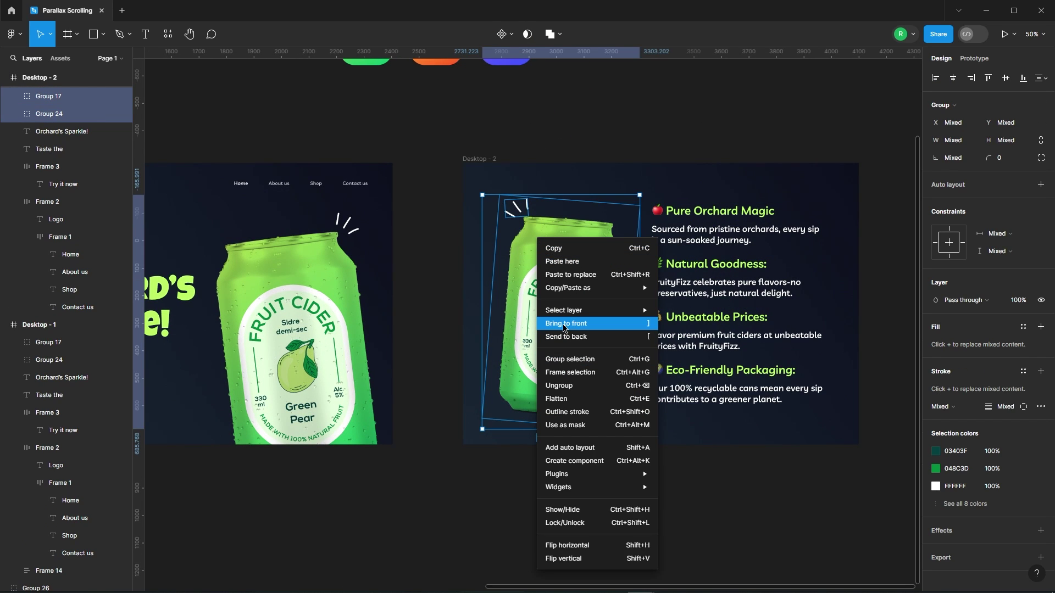
{"action": "left_click", "coordinate": [555, 323]}
{"action": "left_click", "coordinate": [549, 155]}
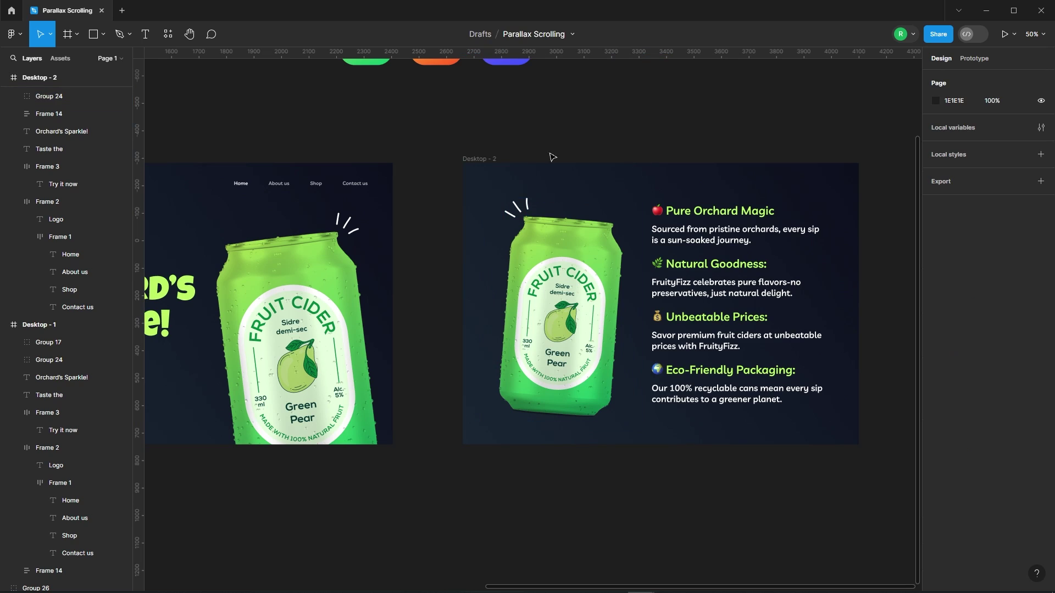
Redirect Desktop - 2's linear background gradient so the dark 0D101E stop starts at the upper-left corner and the other ends at the lower-right
{"action": "scroll", "coordinate": [328, 287], "scroll_direction": "down", "scroll_amount": 3}
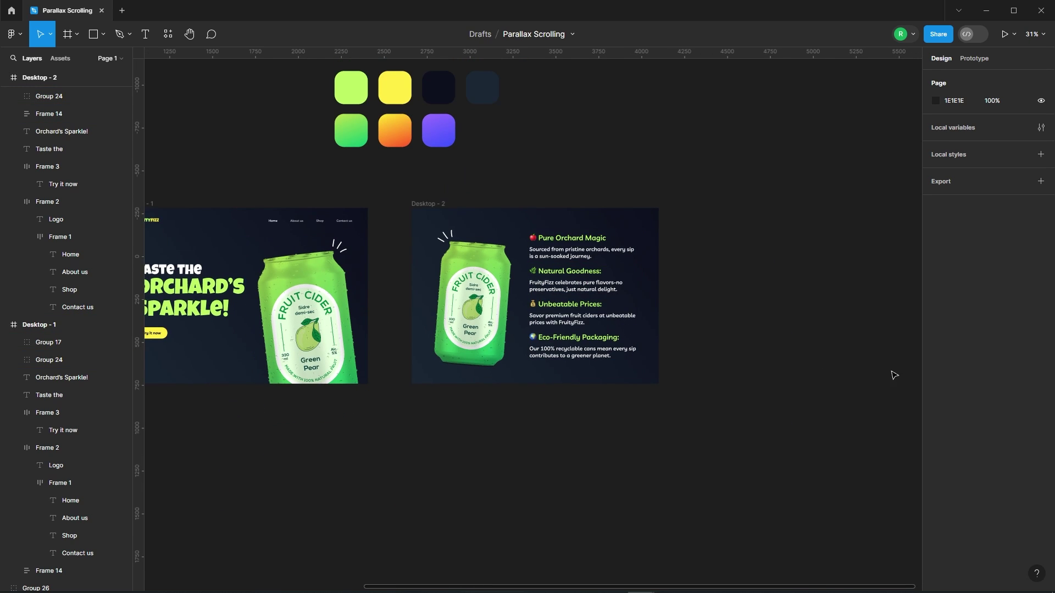
{"action": "left_click", "coordinate": [631, 227]}
{"action": "left_click", "coordinate": [936, 319]}
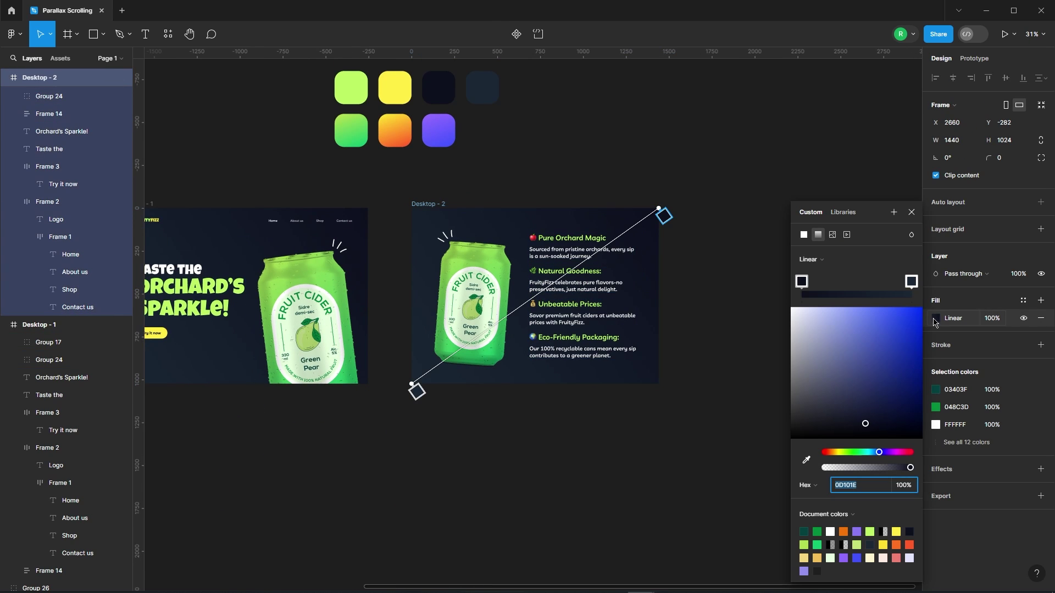
{"action": "left_click_drag", "start_coordinate": [662, 211], "coordinate": [413, 208]}
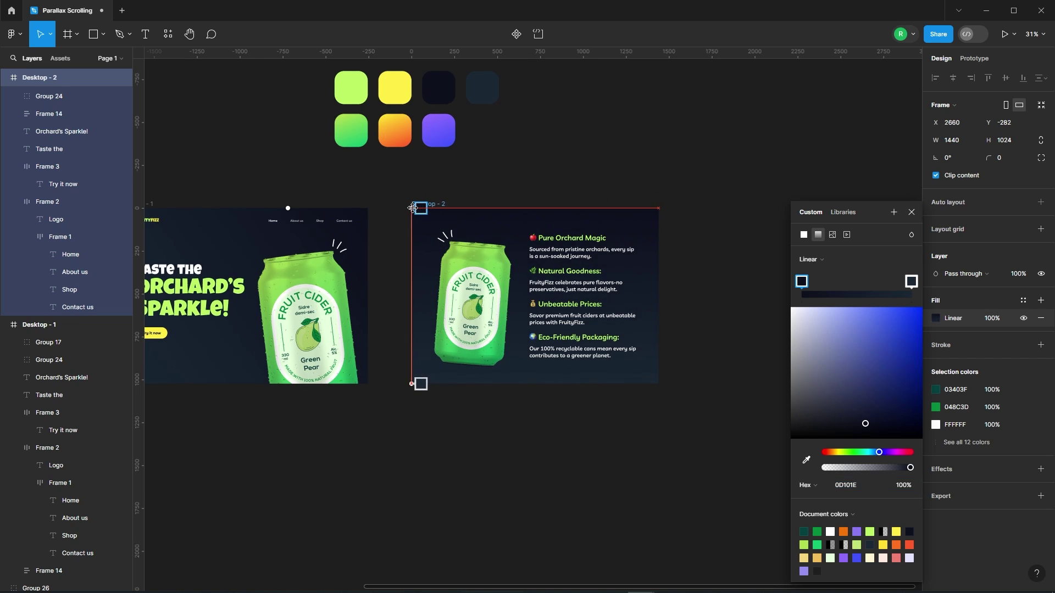
{"action": "left_click_drag", "start_coordinate": [409, 384], "coordinate": [661, 382]}
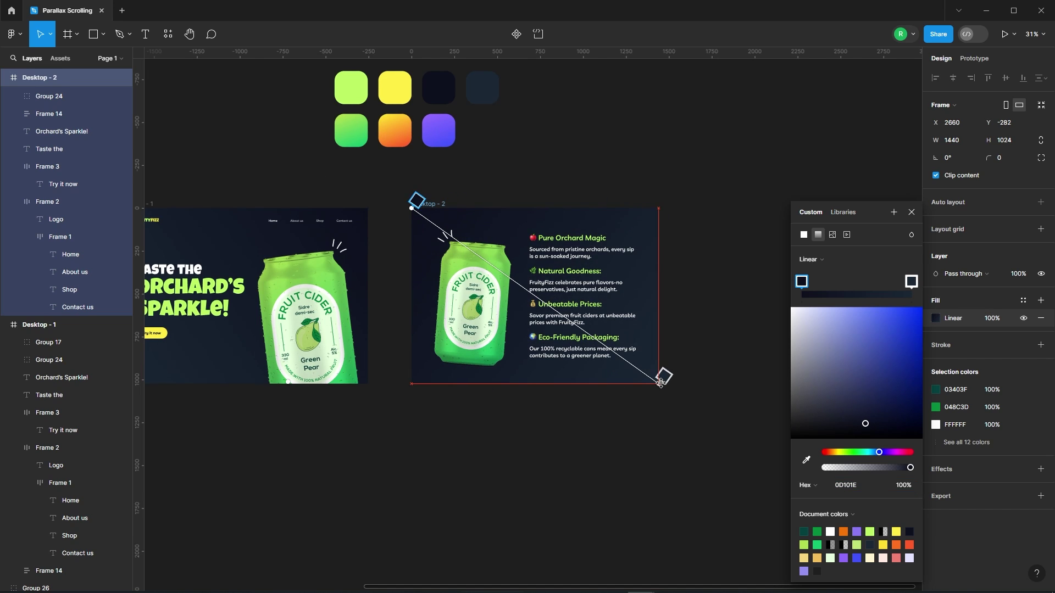
{"action": "left_click", "coordinate": [912, 213]}
{"action": "left_click", "coordinate": [731, 178]}
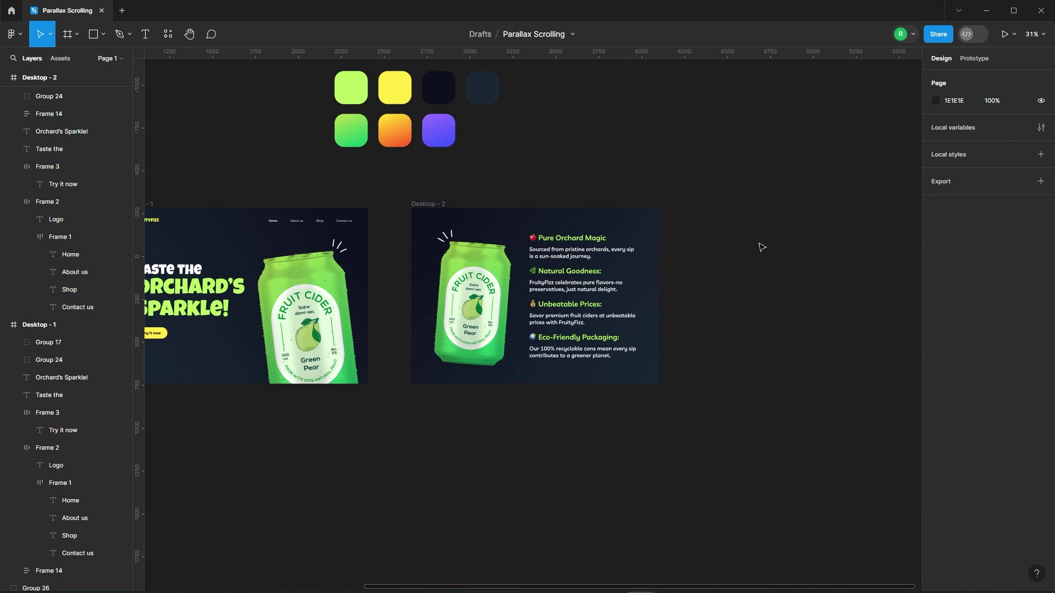
Duplicate the Desktop - 2 frame and place the copy to its right at about X 4784
{"action": "left_click", "coordinate": [438, 219]}
{"action": "scroll", "coordinate": [342, 252], "scroll_direction": "down", "scroll_amount": 3}
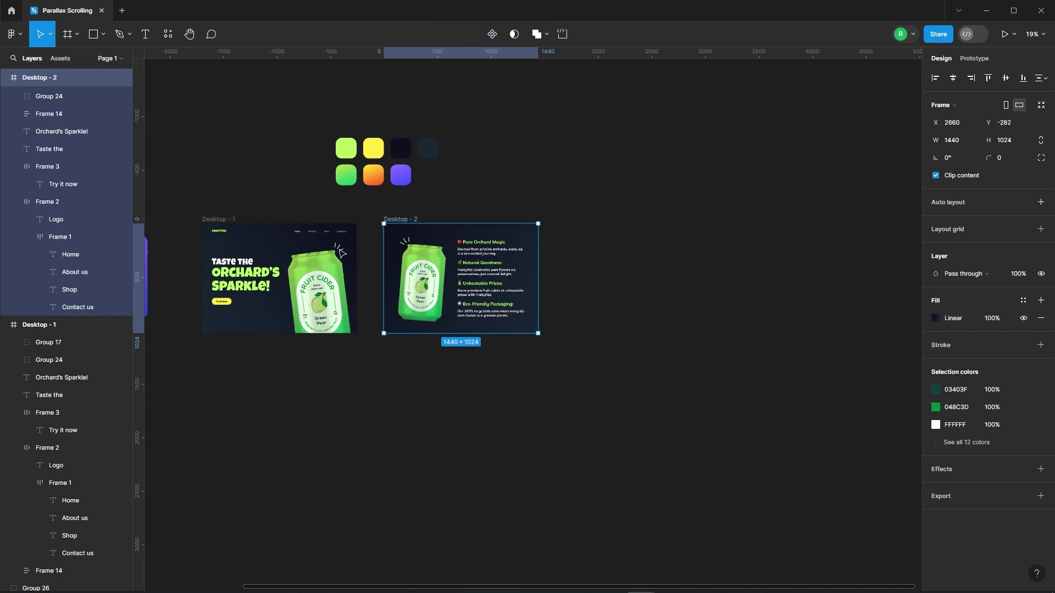
{"action": "left_click_drag", "start_coordinate": [415, 220], "coordinate": [640, 223]}
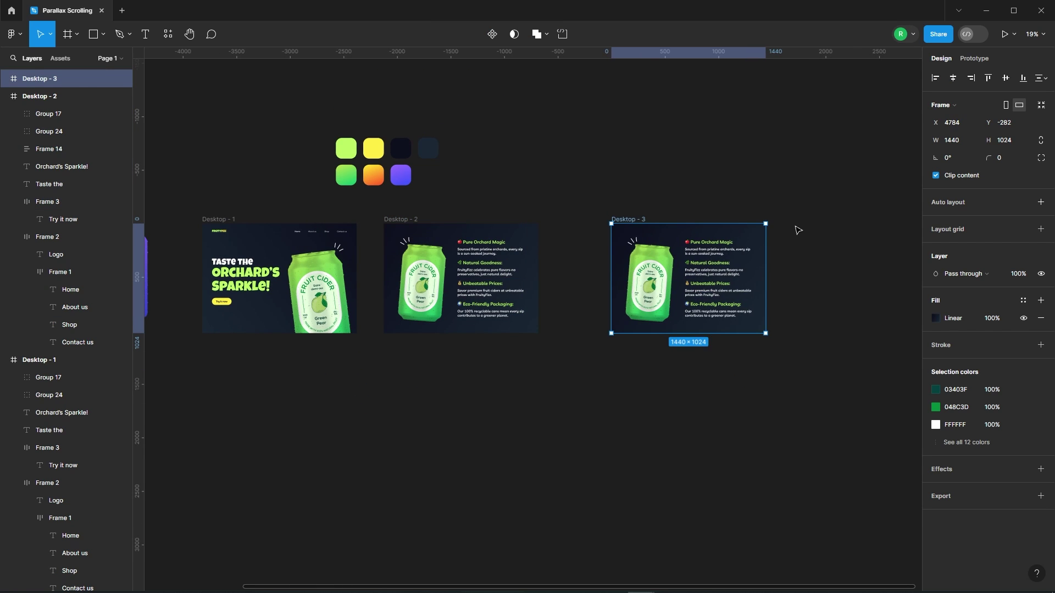
{"action": "left_click", "coordinate": [811, 231]}
Move the feature list in Desktop - 3 straight up out of the frame to Y -732
{"action": "scroll", "coordinate": [829, 234], "scroll_direction": "up", "scroll_amount": 3}
{"action": "left_click", "coordinate": [648, 286]}
{"action": "scroll", "coordinate": [784, 326], "scroll_direction": "up", "scroll_amount": 4}
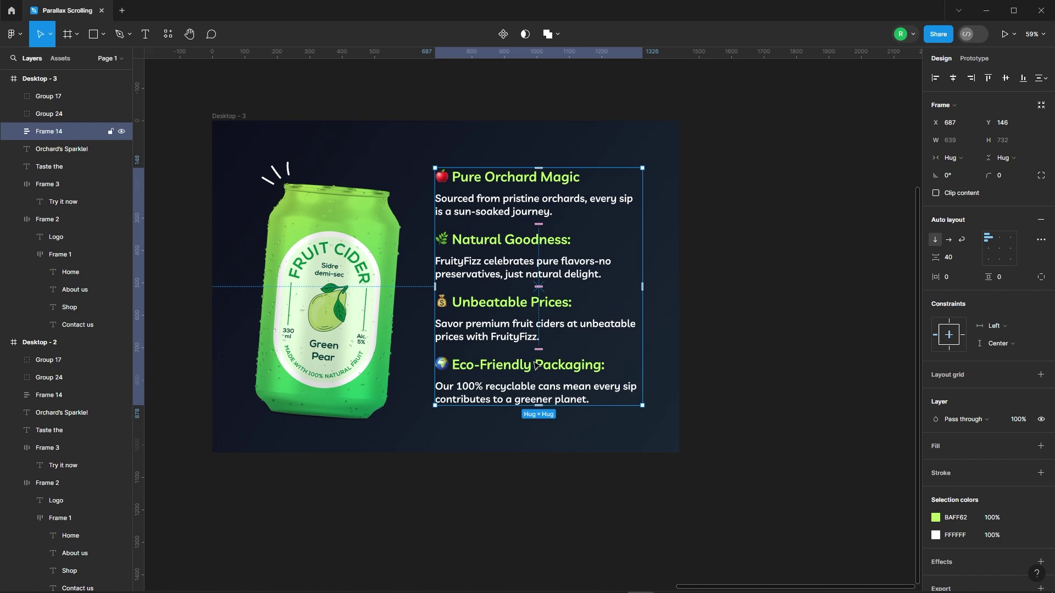
{"action": "left_click_drag", "start_coordinate": [593, 351], "coordinate": [589, 91]}
{"action": "scroll", "coordinate": [755, 237], "scroll_direction": "up", "scroll_amount": 1}
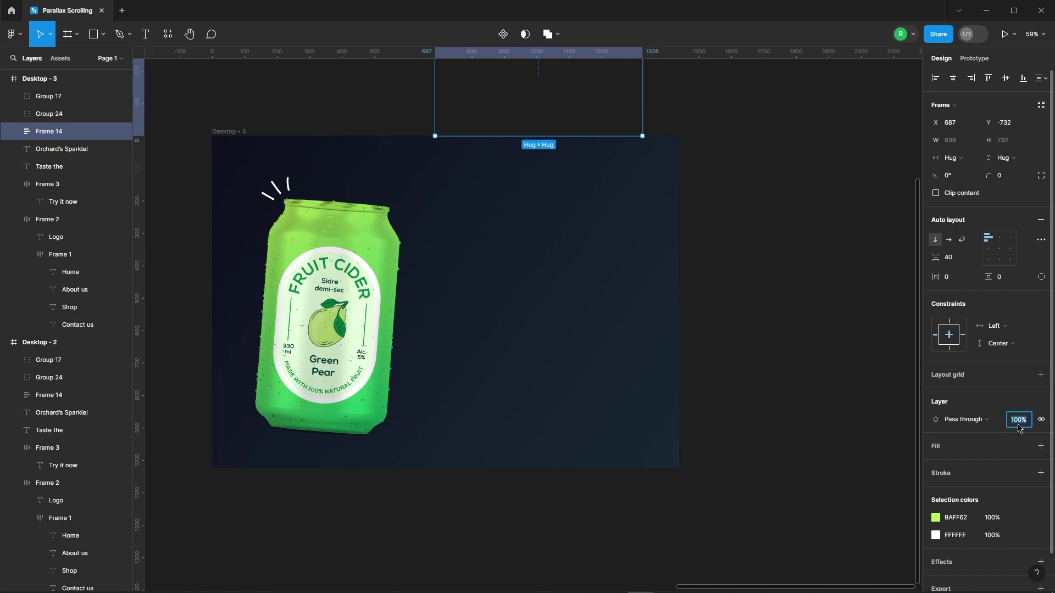
{"action": "left_click", "coordinate": [755, 290]}
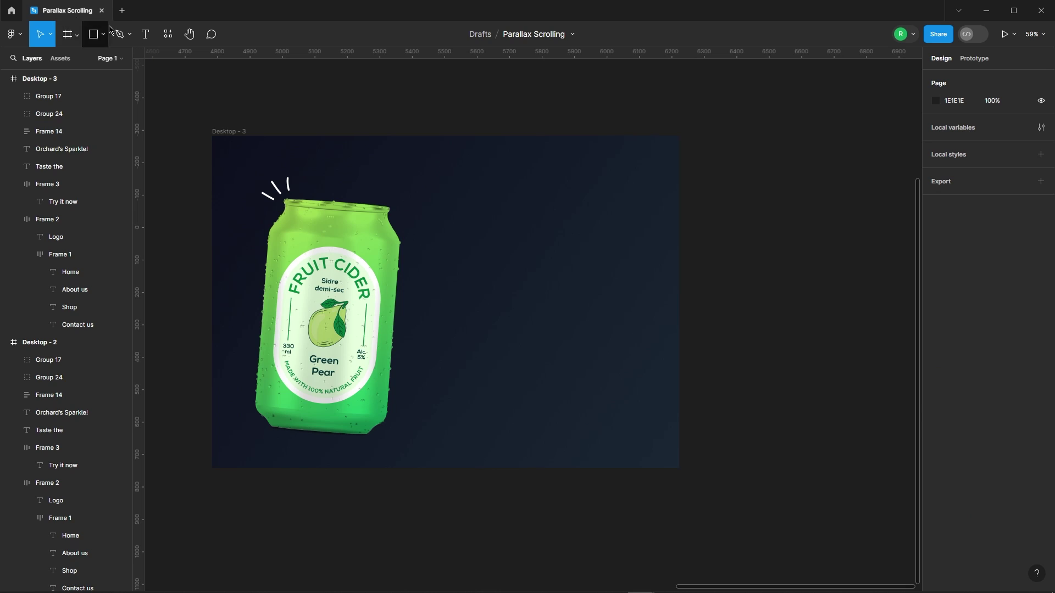
Draw a circle about 265 px in diameter in the empty area beside the can in Desktop - 3
{"action": "left_click", "coordinate": [103, 34]}
{"action": "left_click", "coordinate": [53, 101]}
{"action": "left_click_drag", "start_coordinate": [481, 208], "coordinate": [566, 293]}
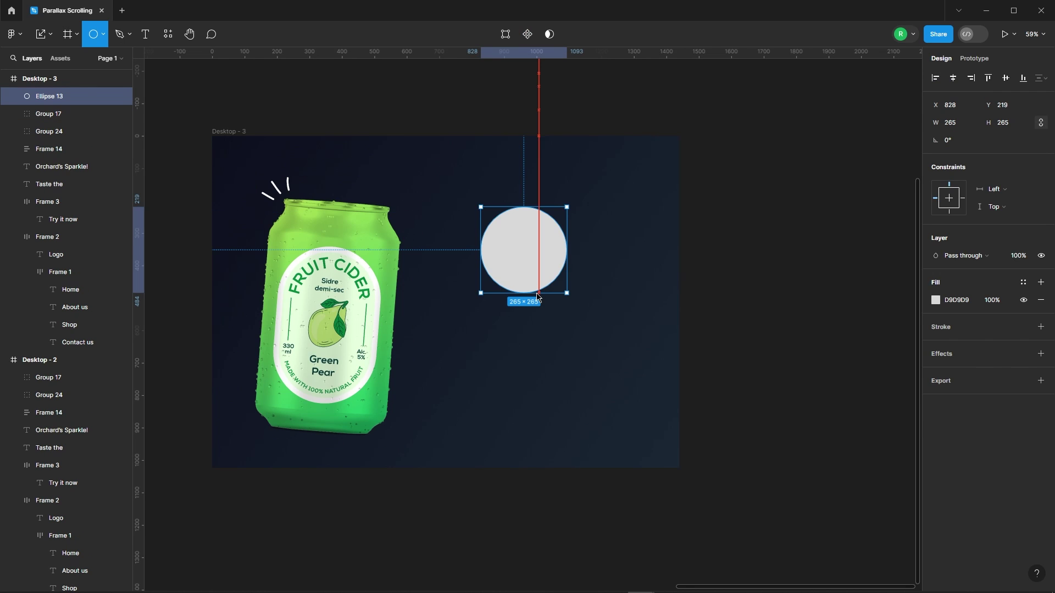
Resize the new circle into an ellipse 508 wide and 648 high
{"action": "left_click", "coordinate": [968, 130]}
{"action": "type", "text": "508"}
{"action": "key", "text": "Return"}
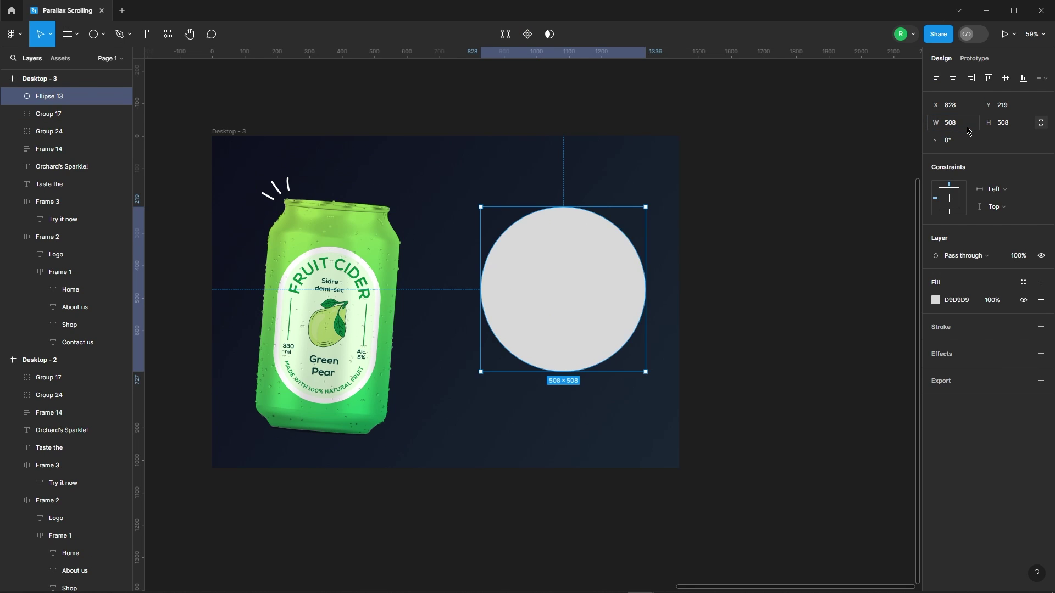
{"action": "left_click", "coordinate": [1010, 123]}
{"action": "type", "text": "648"}
{"action": "key", "text": "Return"}
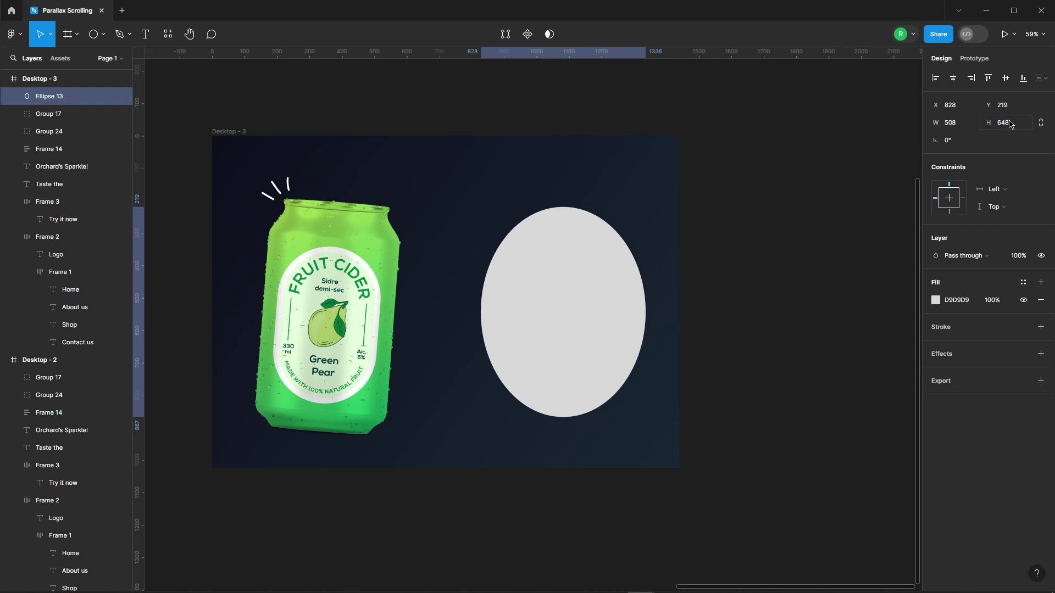
Fill the ellipse with white FFFFFF at 20% opacity and set its blend mode to Overlay
{"action": "left_click", "coordinate": [934, 299]}
{"action": "left_click_drag", "start_coordinate": [822, 325], "coordinate": [660, 251]}
{"action": "left_click", "coordinate": [911, 274]}
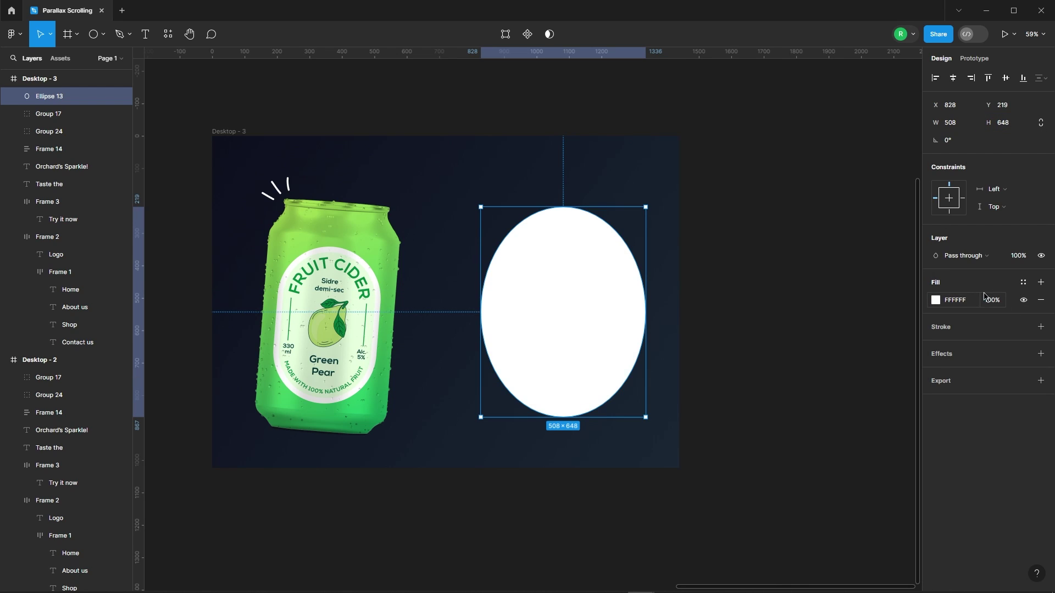
{"action": "left_click", "coordinate": [989, 291]}
{"action": "type", "text": "20"}
{"action": "key", "text": "Return"}
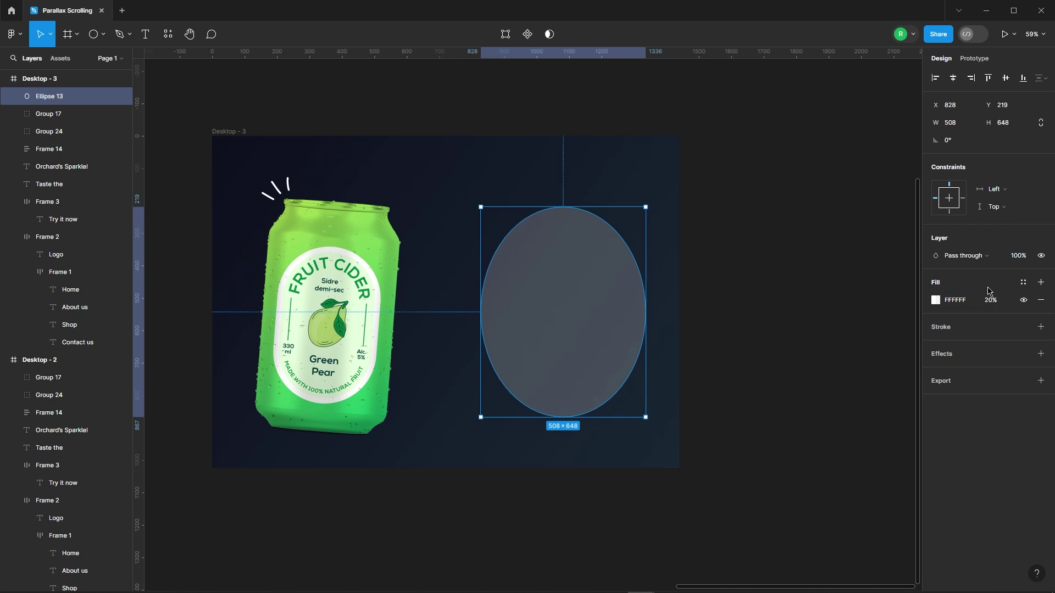
{"action": "left_click", "coordinate": [978, 261]}
{"action": "left_click", "coordinate": [966, 424]}
{"action": "scroll", "coordinate": [738, 222], "scroll_direction": "down", "scroll_amount": 2}
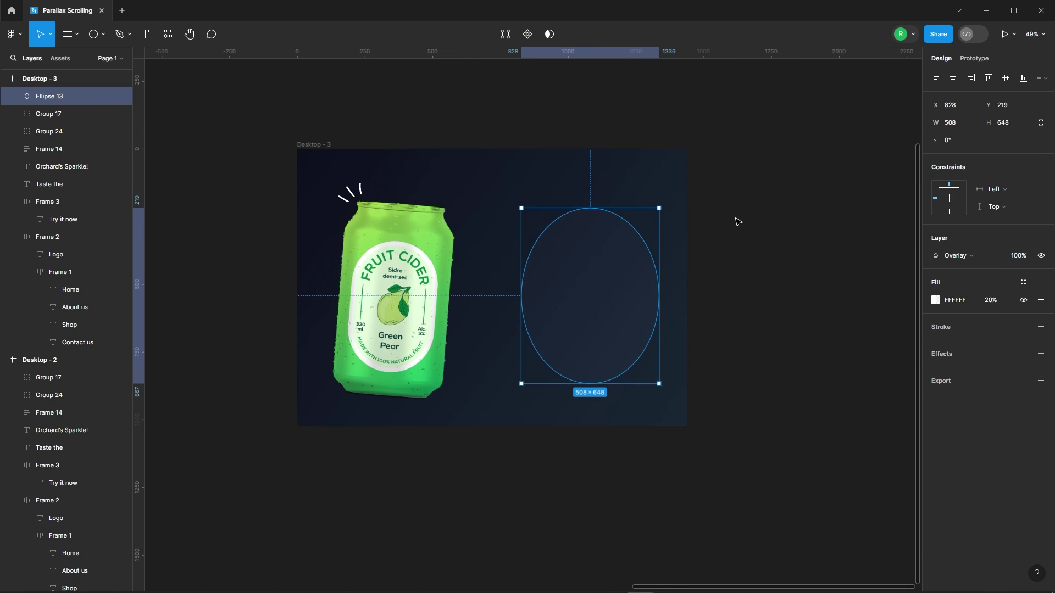
Duplicate the ellipse and resize the copy to 432 wide and 566 high
{"action": "left_click_drag", "start_coordinate": [596, 281], "coordinate": [622, 248]}
{"action": "key", "text": "Escape"}
{"action": "left_click", "coordinate": [552, 273]}
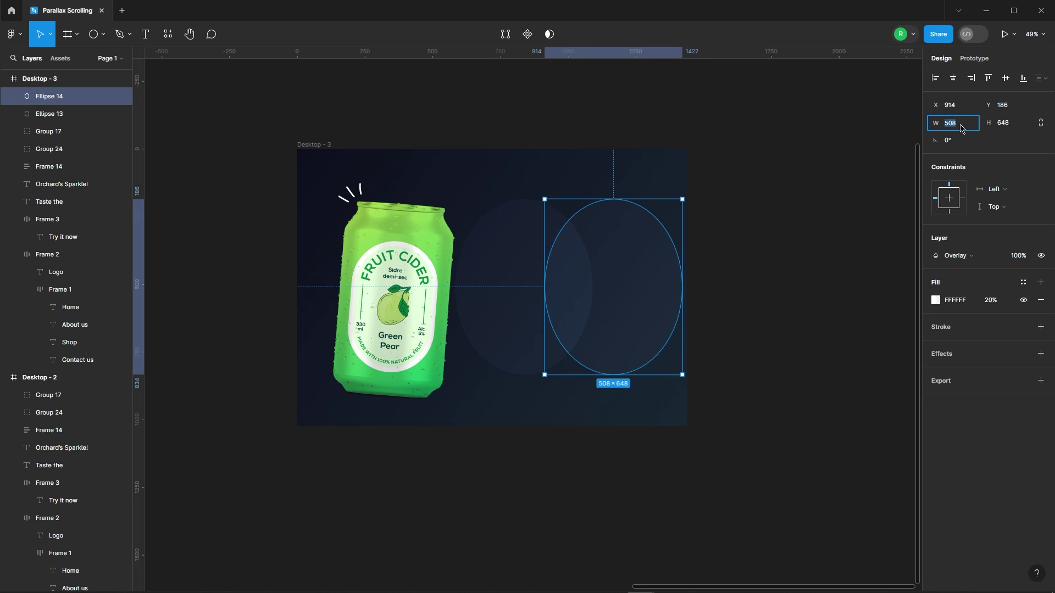
{"action": "key", "text": "Return"}
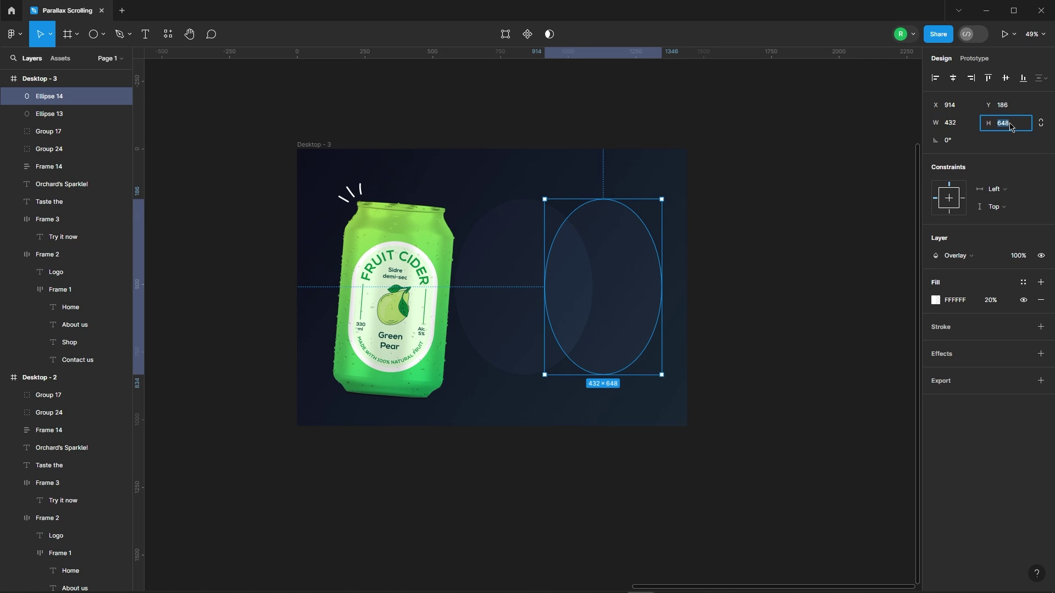
{"action": "key", "text": "Return"}
Set the fill opacity of the smaller ellipse to 15%
{"action": "left_click", "coordinate": [990, 301]}
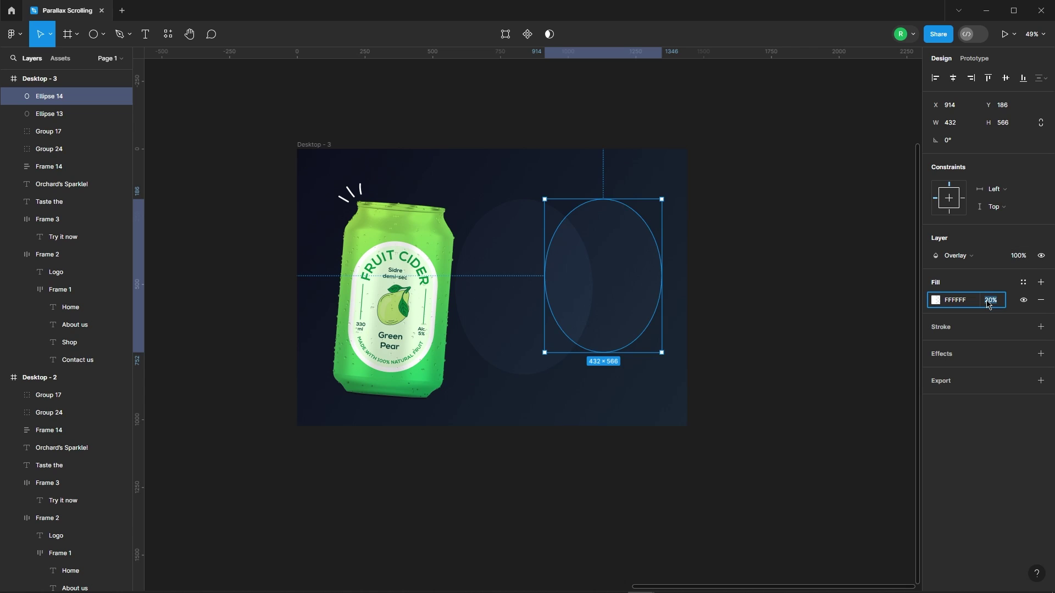
{"action": "type", "text": "15"}
{"action": "key", "text": "Return"}
Bring the two ellipses together and align their horizontal and vertical centres
{"action": "left_click_drag", "start_coordinate": [640, 277], "coordinate": [550, 276]}
{"action": "left_click_drag", "start_coordinate": [619, 210], "coordinate": [574, 299]}
{"action": "left_click", "coordinate": [953, 78]}
{"action": "left_click", "coordinate": [1006, 78]}
Send both ellipses to the back and move them to the frame's horizontal centre, with the larger one at X 466, Y 270
{"action": "right_click", "coordinate": [567, 270]}
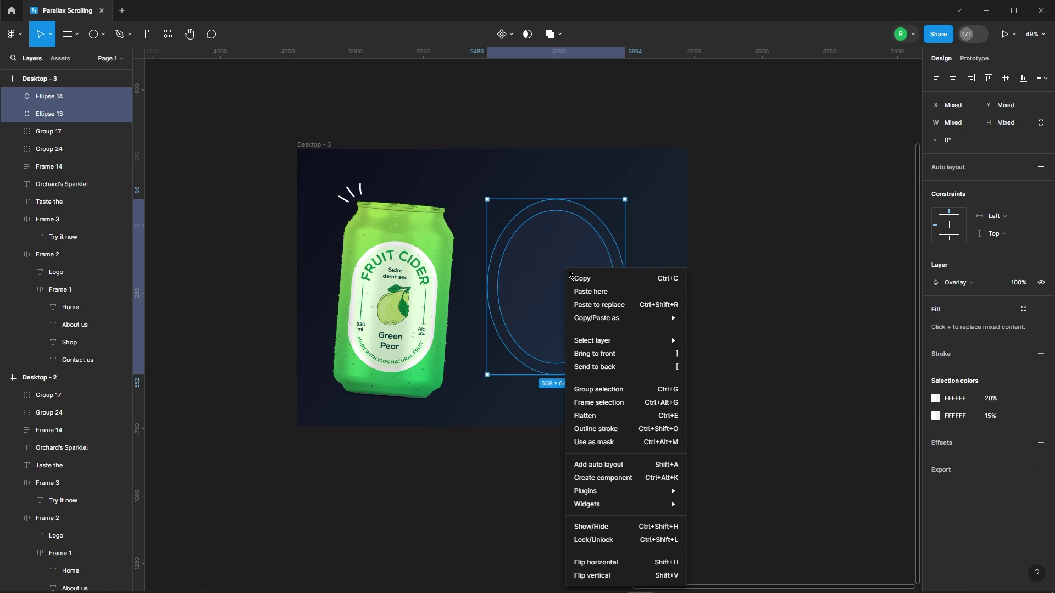
{"action": "left_click", "coordinate": [604, 367]}
{"action": "left_click_drag", "start_coordinate": [573, 281], "coordinate": [509, 296]}
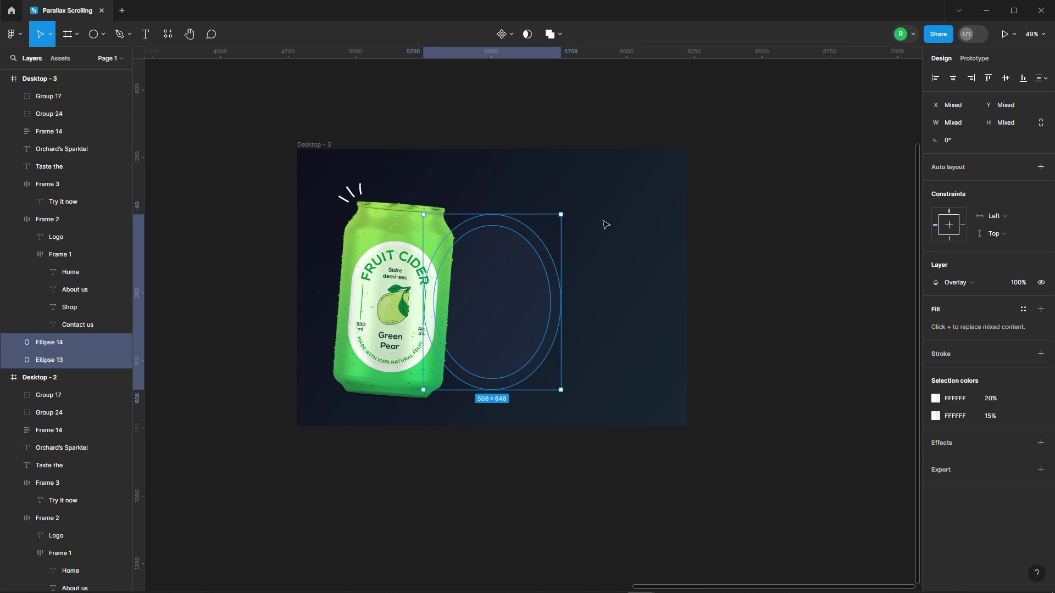
{"action": "key", "text": "shift+Down"}
{"action": "key", "text": "shift+Down"}
{"action": "key", "text": "shift+Down"}
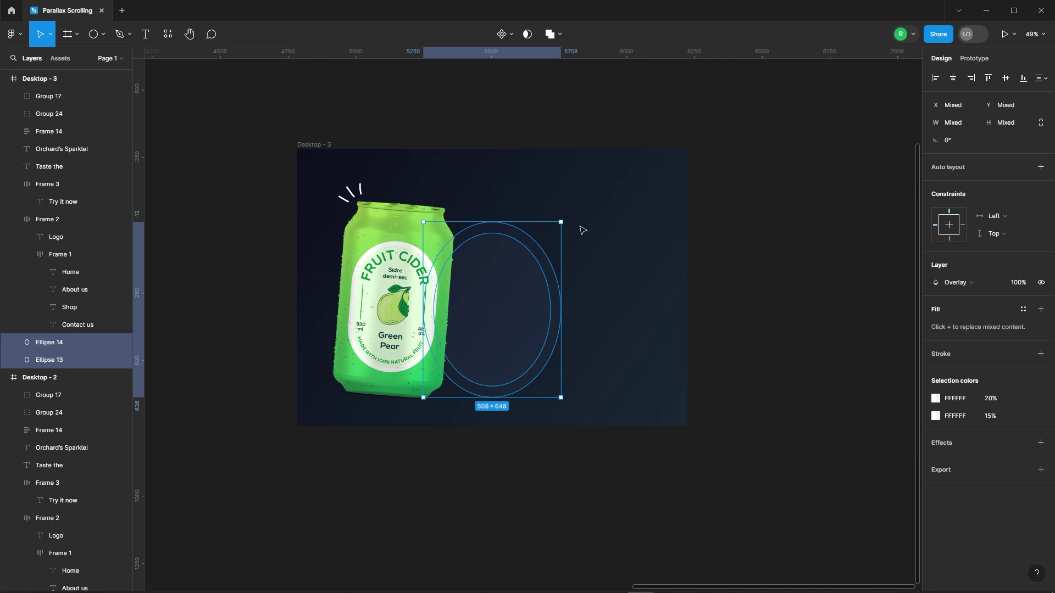
Move the can in Desktop - 3 onto the ellipses and set its rotation to 0°
{"action": "left_click", "coordinate": [734, 274]}
{"action": "left_click_drag", "start_coordinate": [354, 275], "coordinate": [421, 275]}
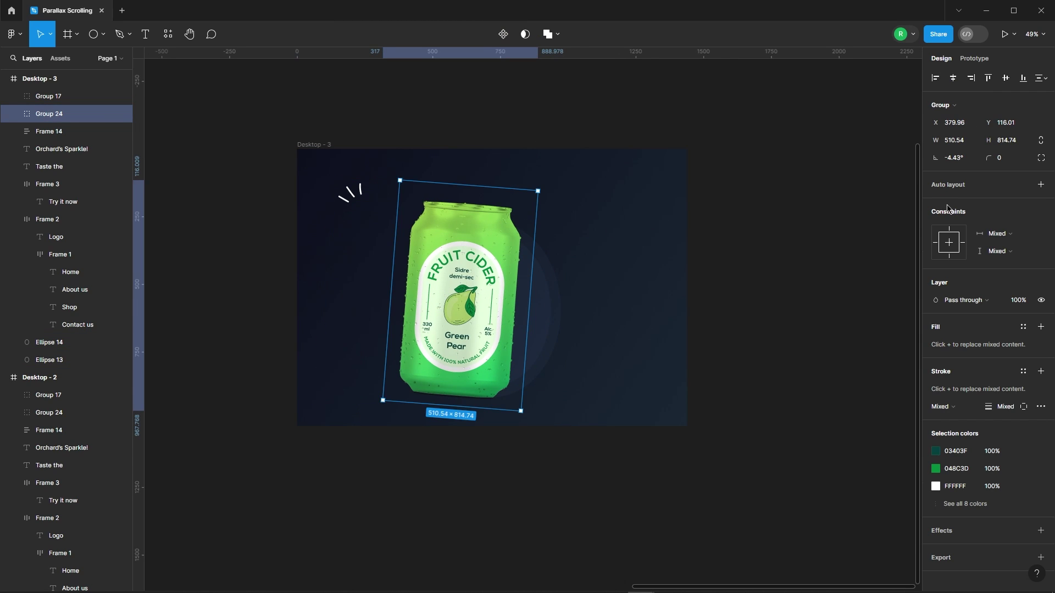
{"action": "left_click", "coordinate": [964, 168]}
{"action": "key", "text": "Return"}
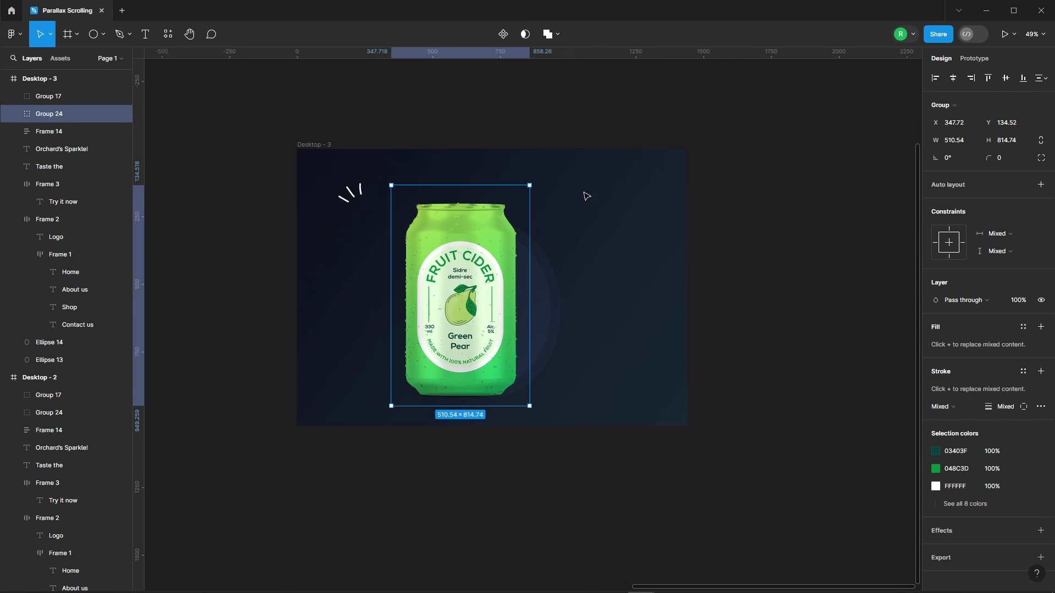
Scale the can down proportionally to about 342 by 546 and centre it over the ellipses
{"action": "left_click", "coordinate": [49, 36]}
{"action": "left_click", "coordinate": [25, 77]}
{"action": "scroll", "coordinate": [283, 270], "scroll_direction": "up", "scroll_amount": 5}
{"action": "left_click_drag", "start_coordinate": [681, 277], "coordinate": [668, 293]}
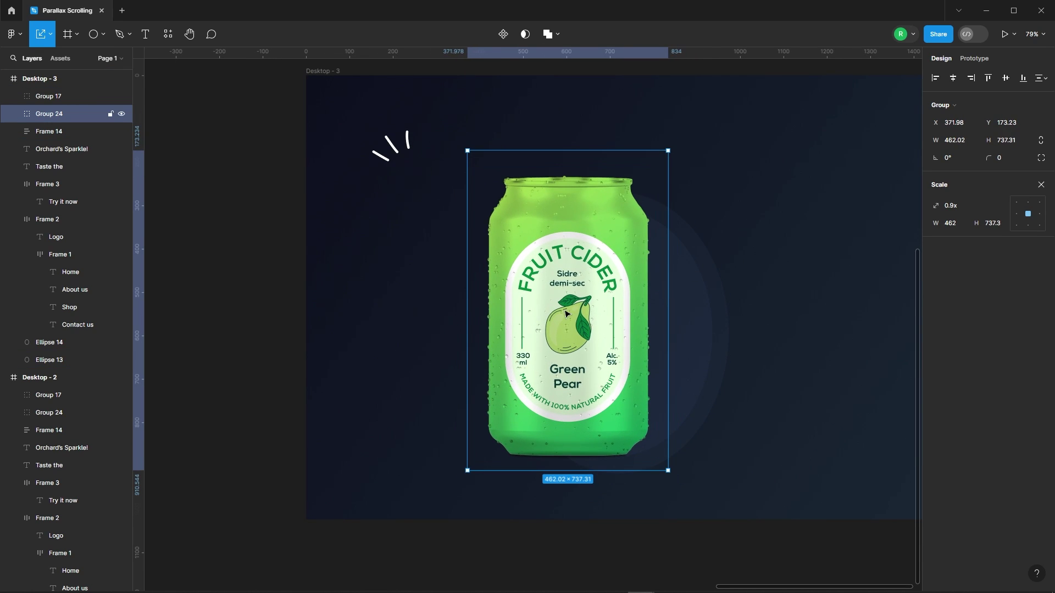
{"action": "left_click_drag", "start_coordinate": [567, 314], "coordinate": [601, 314]}
{"action": "left_click_drag", "start_coordinate": [702, 285], "coordinate": [676, 285]}
{"action": "left_click_drag", "start_coordinate": [630, 291], "coordinate": [641, 309]}
{"action": "key", "text": "alt+h"}
{"action": "scroll", "coordinate": [640, 229], "scroll_direction": "down", "scroll_amount": 1}
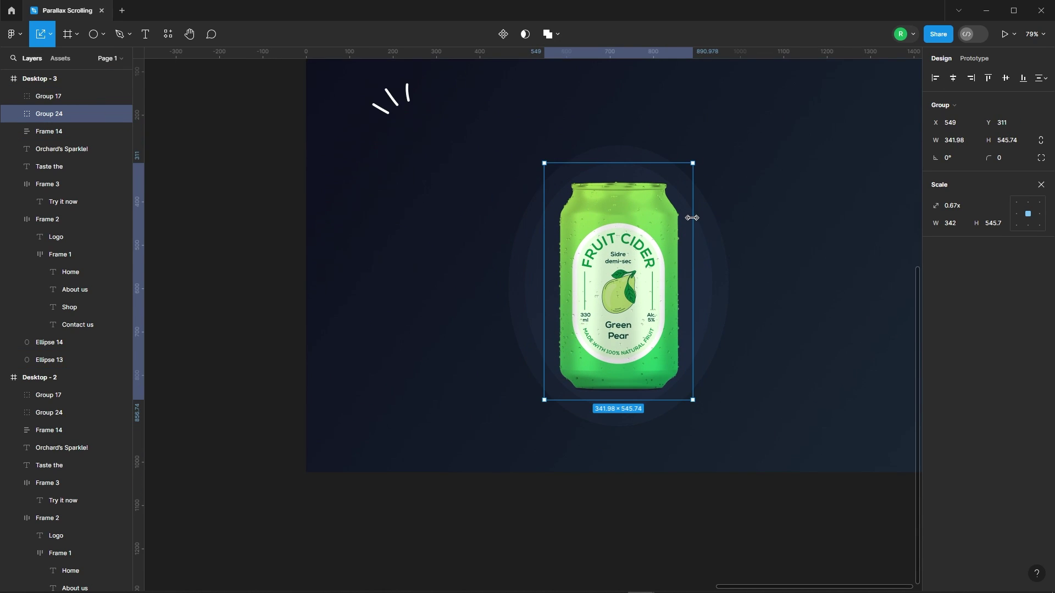
Shrink the can slightly to about 332 by 530 and nudge it to X 554, Y 325
{"action": "left_click_drag", "start_coordinate": [692, 218], "coordinate": [691, 225]}
{"action": "key", "text": "shift+Down"}
{"action": "key", "text": "Up"}
{"action": "key", "text": "Up"}
{"action": "key", "text": "Up"}
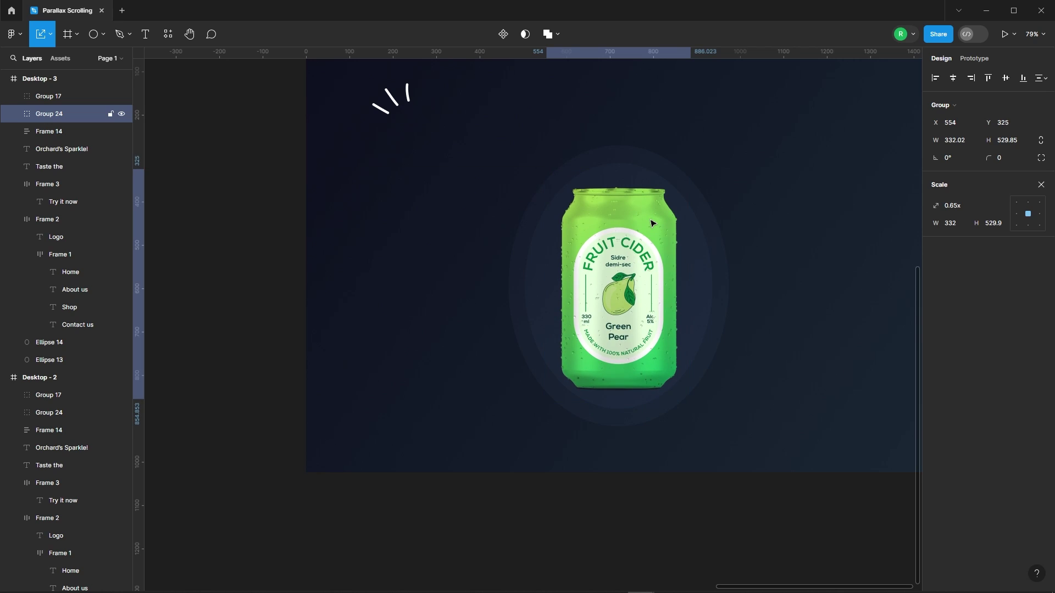
Scale the white spark lines down to about 0.71x and place them at the can's upper-left corner
{"action": "left_click_drag", "start_coordinate": [419, 151], "coordinate": [387, 98]}
{"action": "left_click_drag", "start_coordinate": [394, 99], "coordinate": [550, 165]}
{"action": "scroll", "coordinate": [582, 161], "scroll_direction": "up", "scroll_amount": 3}
{"action": "scroll", "coordinate": [330, 214], "scroll_direction": "down", "scroll_amount": 4}
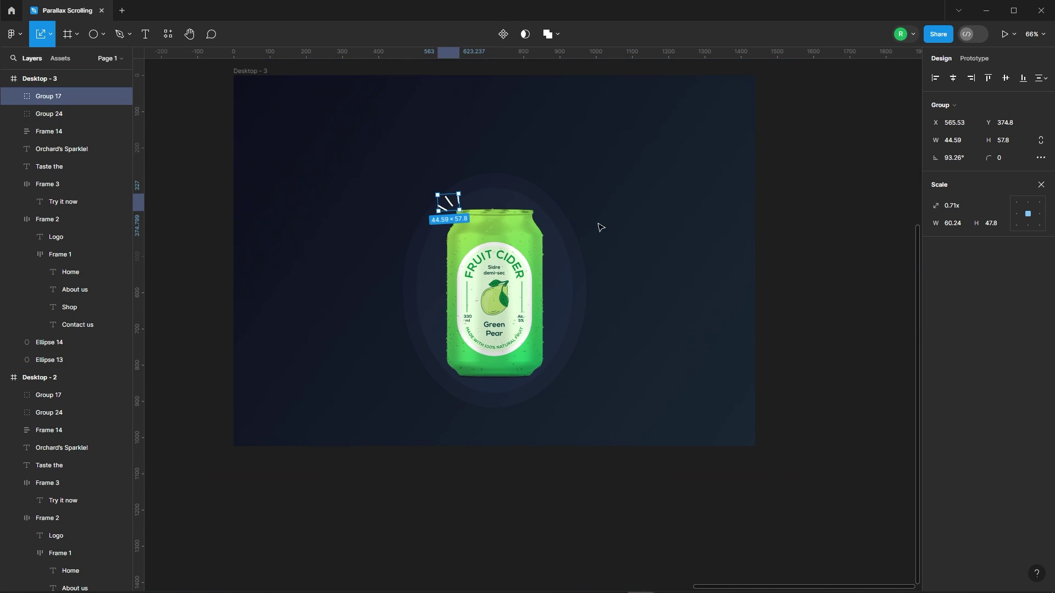
Paste the FruityFizz title, the affordability tagline and the $24.99 price text onto the canvas beside Desktop - 3
{"action": "left_click", "coordinate": [840, 303]}
{"action": "key", "text": "ctrl+v"}
{"action": "scroll", "coordinate": [459, 285], "scroll_direction": "down", "scroll_amount": 4}
{"action": "left_click_drag", "start_coordinate": [460, 285], "coordinate": [724, 270]}
{"action": "left_click", "coordinate": [650, 206]}
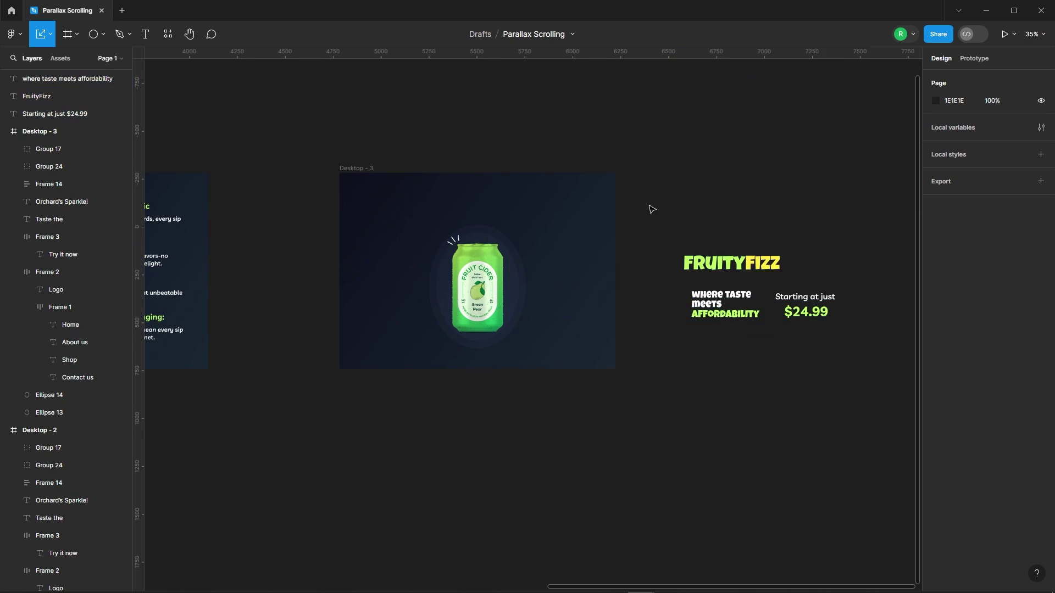
Place the FruityFizz title centred above the can in Desktop - 3, at X 469 and about Y 116
{"action": "scroll", "coordinate": [647, 205], "scroll_direction": "up", "scroll_amount": 2}
{"action": "left_click_drag", "start_coordinate": [779, 289], "coordinate": [436, 204]}
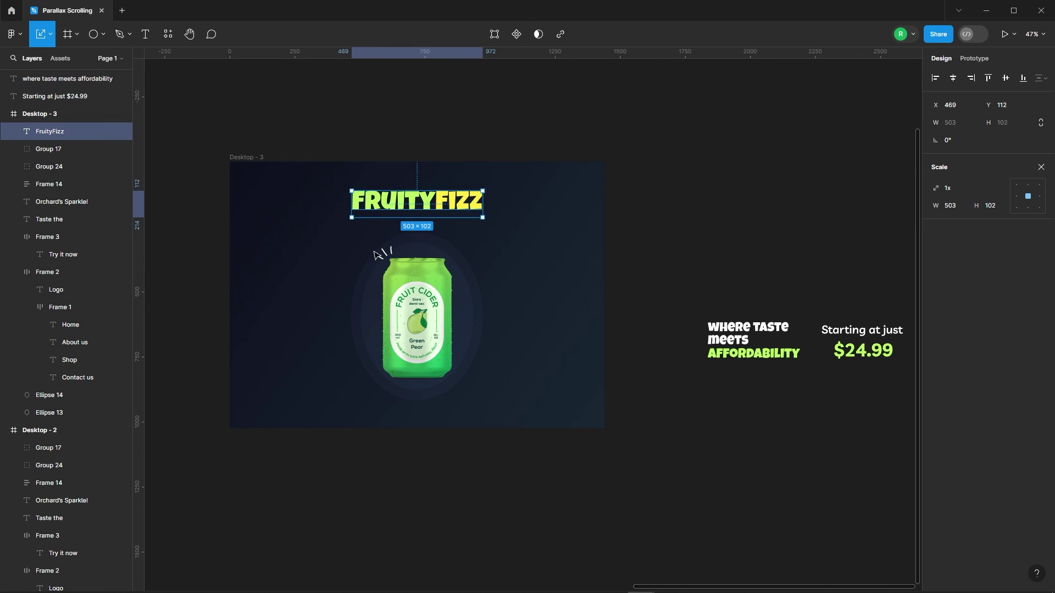
{"action": "scroll", "coordinate": [308, 189], "scroll_direction": "up", "scroll_amount": 2}
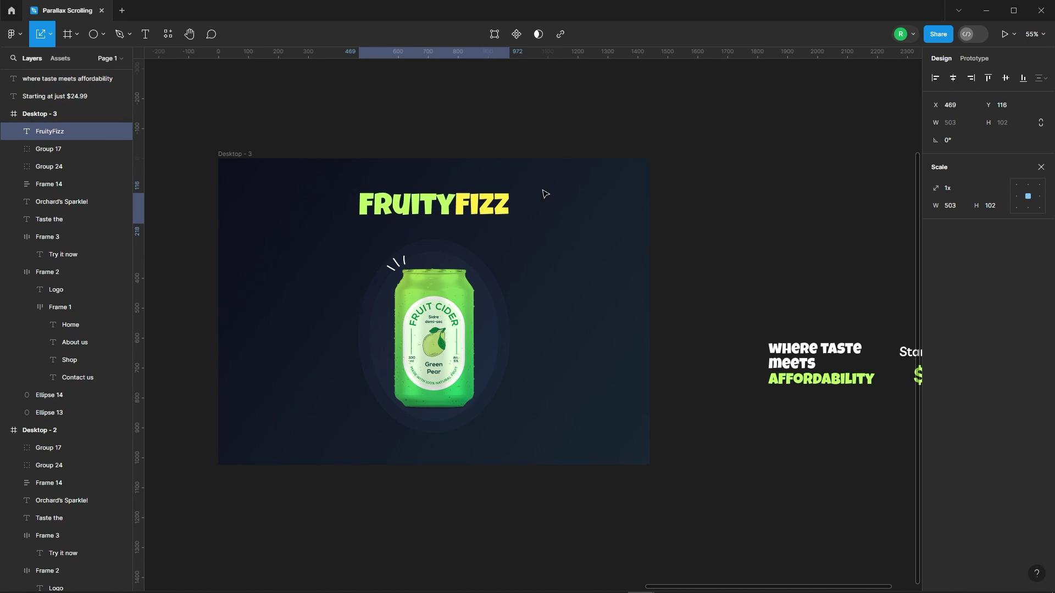
Place the "where taste meets affordability" tagline to the left of the can at X 90, Y 528
{"action": "left_click_drag", "start_coordinate": [796, 359], "coordinate": [274, 332]}
{"action": "key", "text": "alt"}
{"action": "key", "text": "alt"}
{"action": "left_click", "coordinate": [690, 335]}
{"action": "scroll", "coordinate": [725, 331], "scroll_direction": "down", "scroll_amount": 4}
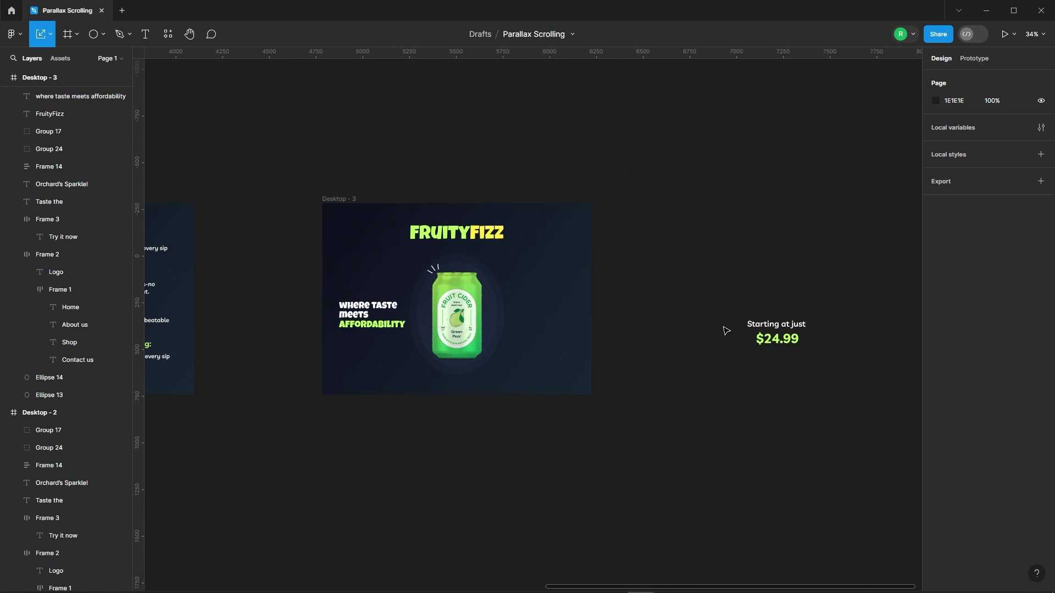
Place the "Starting at just $24.99" text to the right of the can and align its vertical centre with the tagline
{"action": "left_click_drag", "start_coordinate": [764, 332], "coordinate": [530, 320]}
{"action": "scroll", "coordinate": [520, 294], "scroll_direction": "up", "scroll_amount": 5}
{"action": "left_click", "coordinate": [180, 325]}
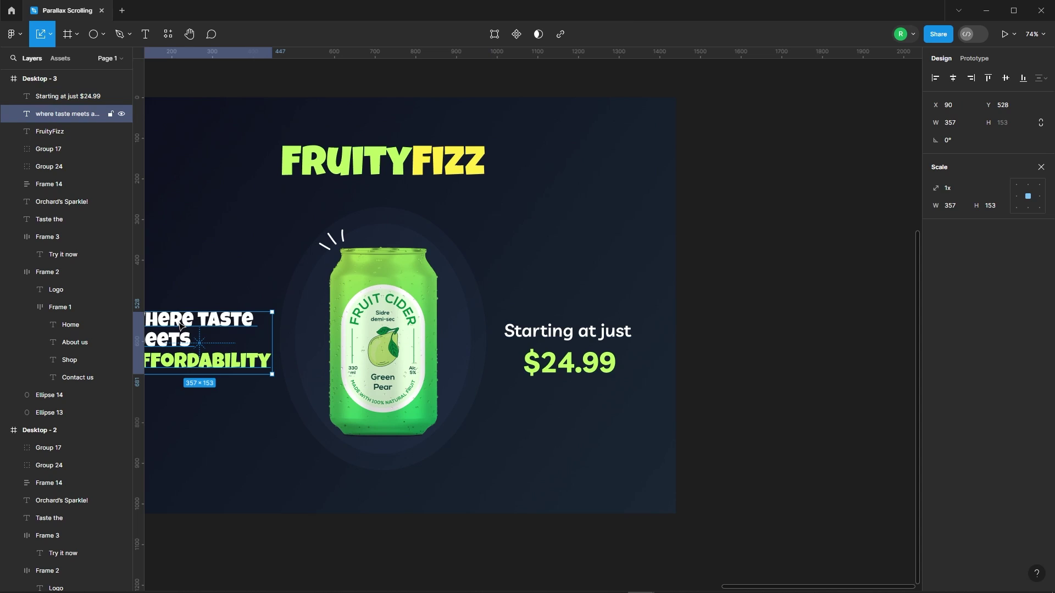
{"action": "scroll", "coordinate": [588, 359], "scroll_direction": "down", "scroll_amount": 2}
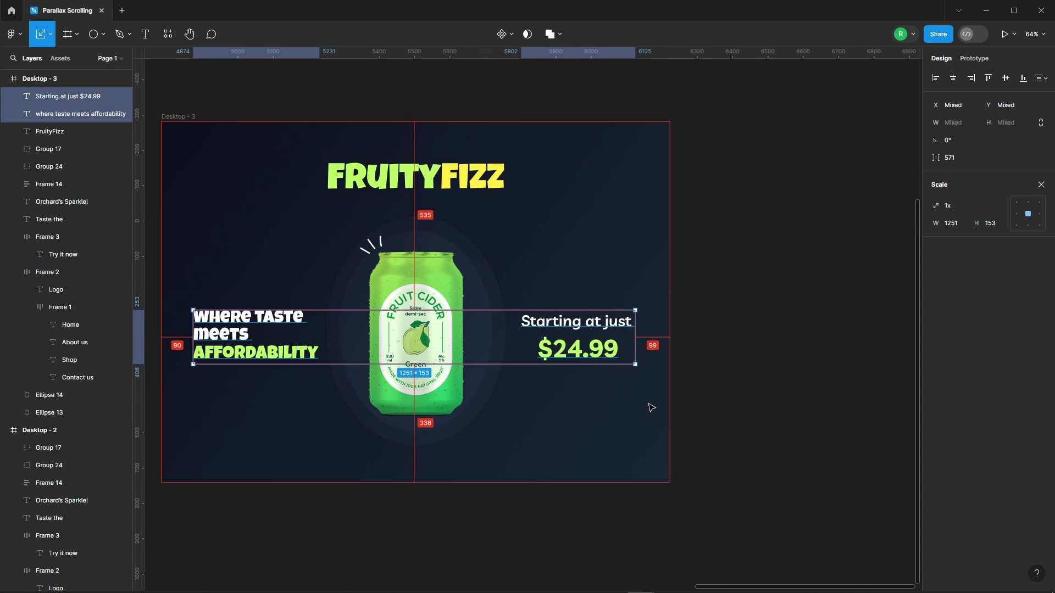
{"action": "key", "text": "Escape"}
Shift the price text to X 1027 so it sits 90 px from the frame's right edge
{"action": "left_click_drag", "start_coordinate": [612, 340], "coordinate": [615, 340]}
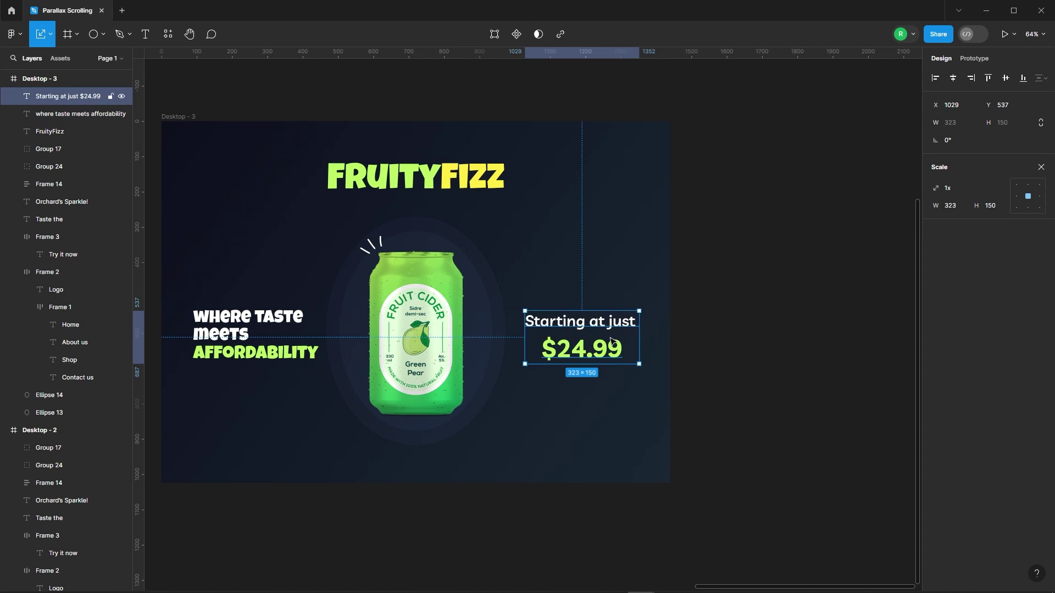
{"action": "key", "text": "alt"}
{"action": "key", "text": "Left"}
{"action": "key", "text": "alt"}
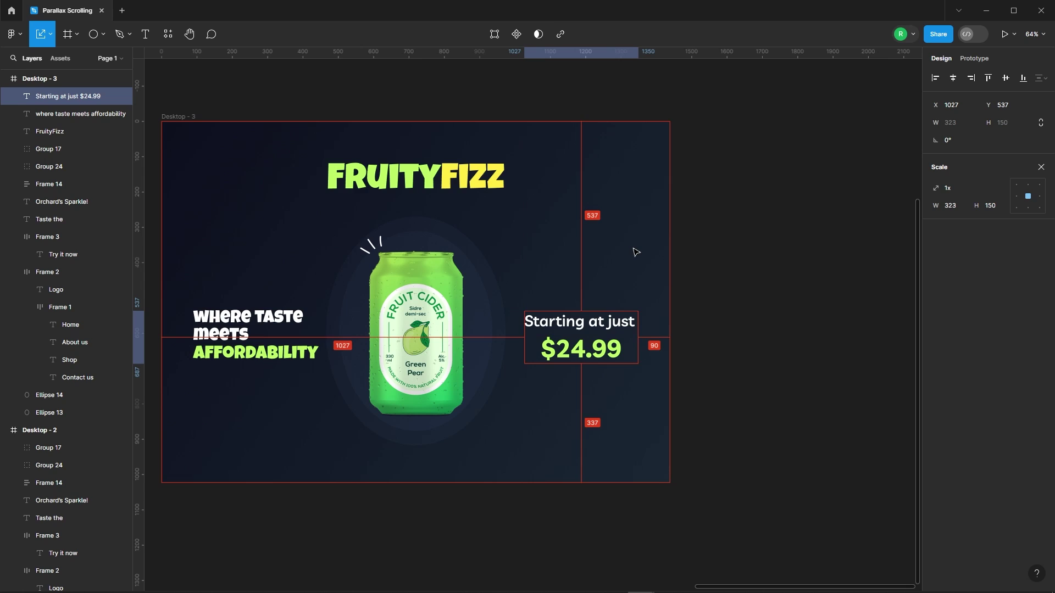
Examine the font settings of the FruityFizz title, the tagline and the price text
{"action": "left_click", "coordinate": [750, 311]}
{"action": "scroll", "coordinate": [750, 311], "scroll_direction": "down", "scroll_amount": 2}
{"action": "scroll", "coordinate": [546, 213], "scroll_direction": "up", "scroll_amount": 2}
{"action": "left_click", "coordinate": [547, 216]}
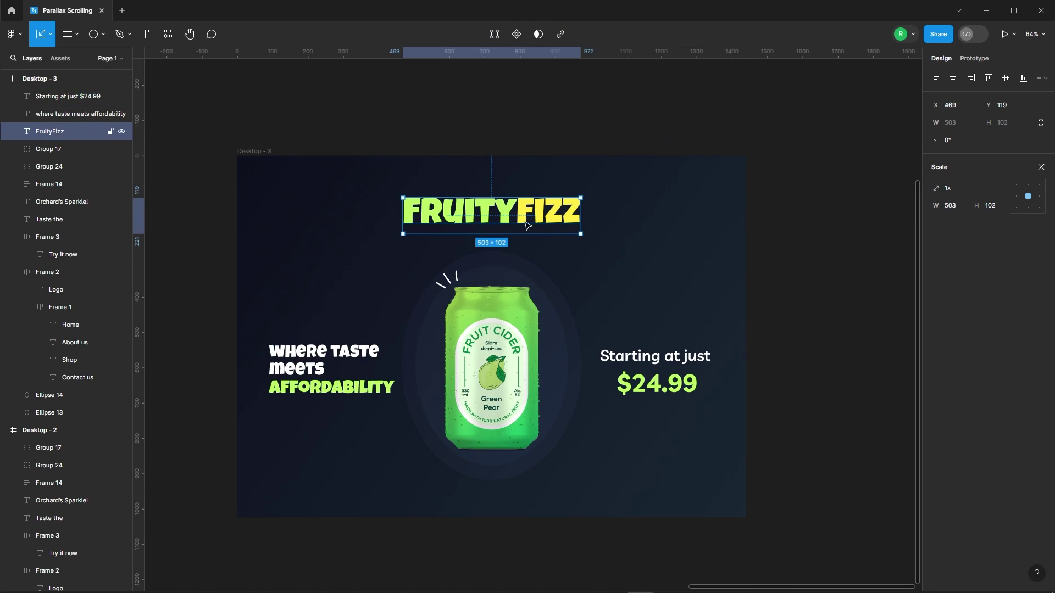
{"action": "left_click", "coordinate": [1045, 168]}
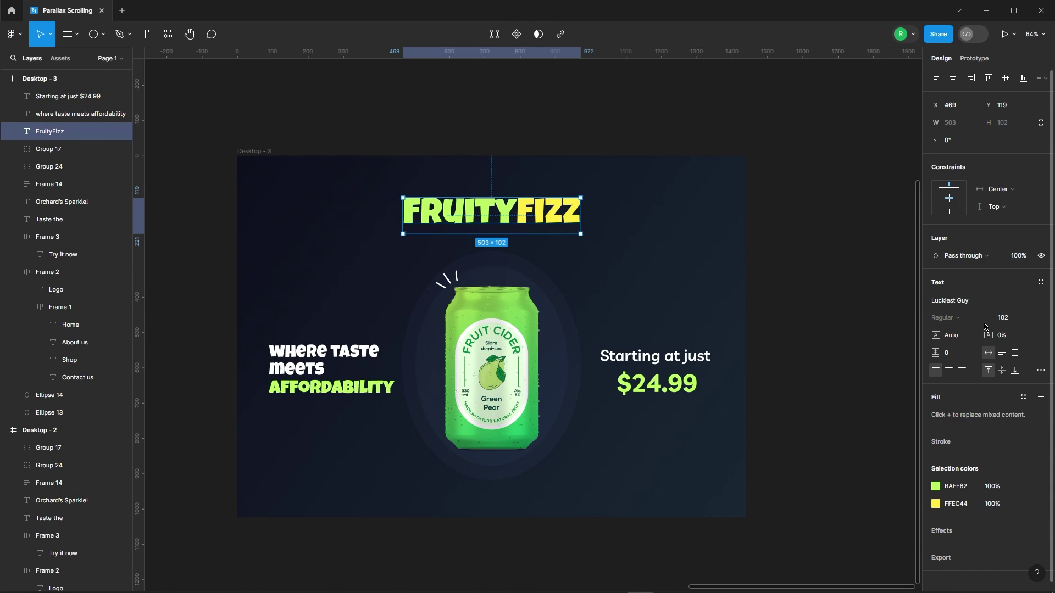
{"action": "scroll", "coordinate": [742, 204], "scroll_direction": "down", "scroll_amount": 1}
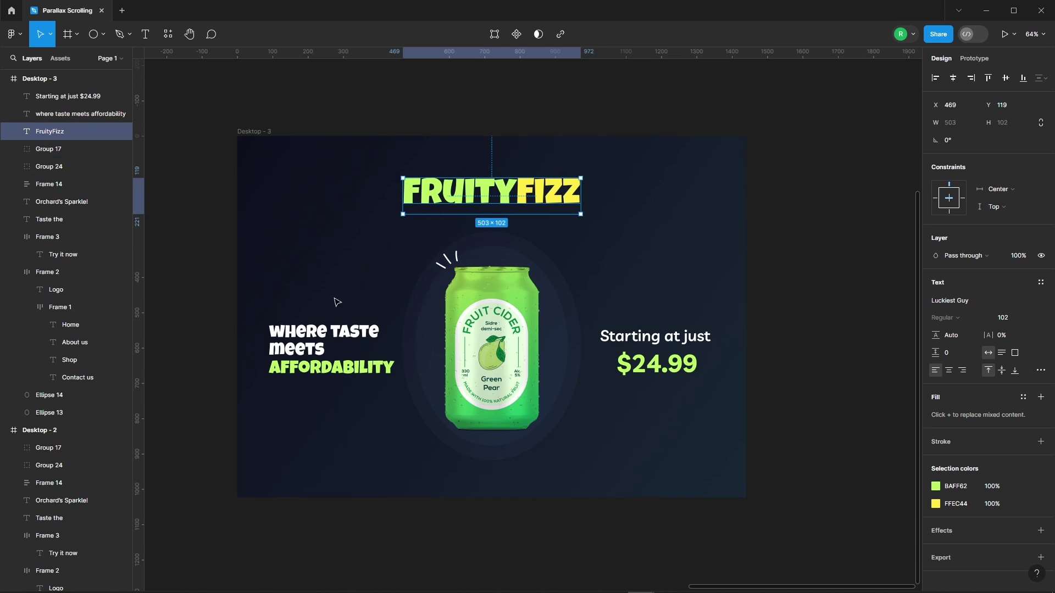
{"action": "left_click", "coordinate": [311, 345]}
{"action": "double_click", "coordinate": [299, 368]}
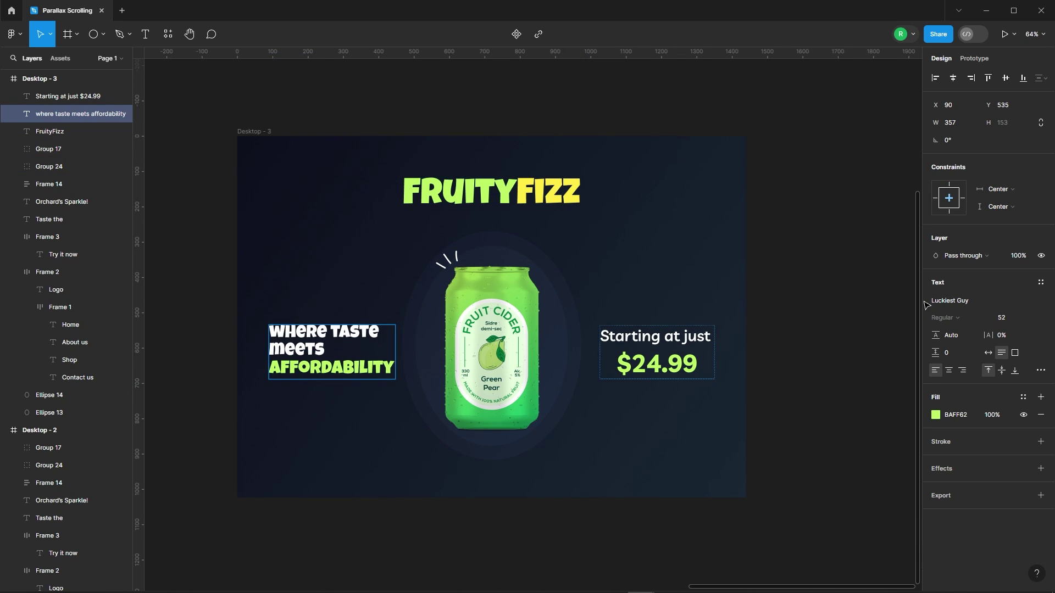
{"action": "key", "text": "Escape"}
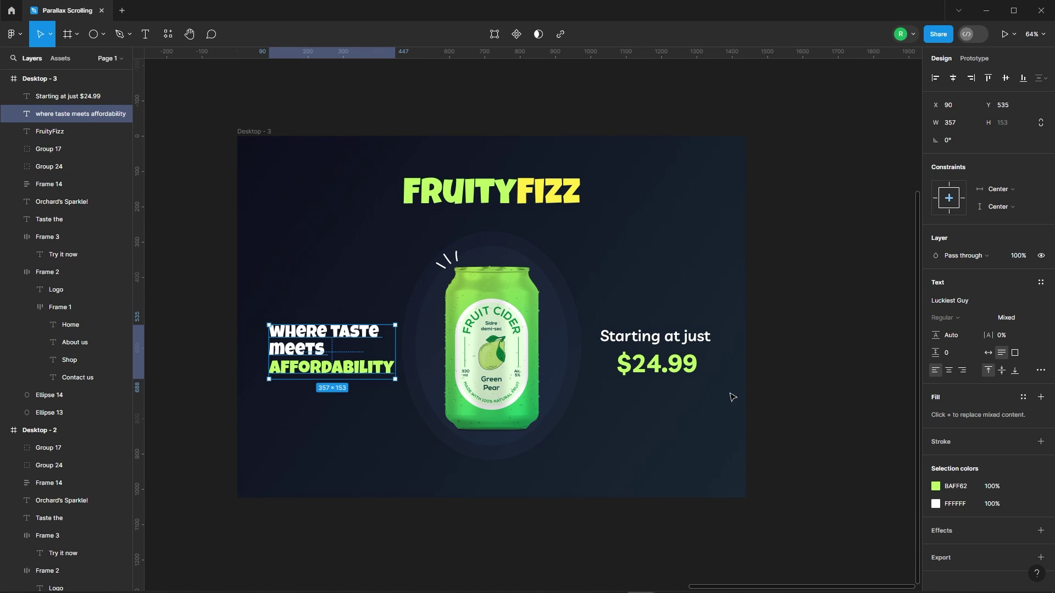
{"action": "left_click", "coordinate": [632, 344]}
{"action": "double_click", "coordinate": [633, 336]}
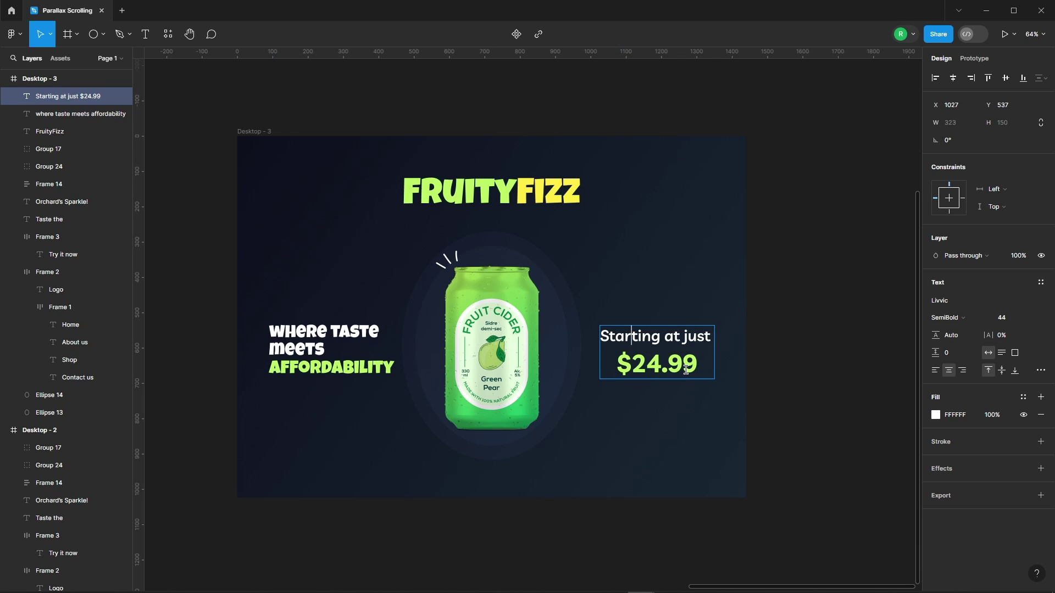
{"action": "left_click", "coordinate": [817, 337]}
Nudge the tagline and the price text slightly upward together
{"action": "left_click", "coordinate": [341, 352]}
{"action": "left_click", "coordinate": [679, 336], "text": "shift"}
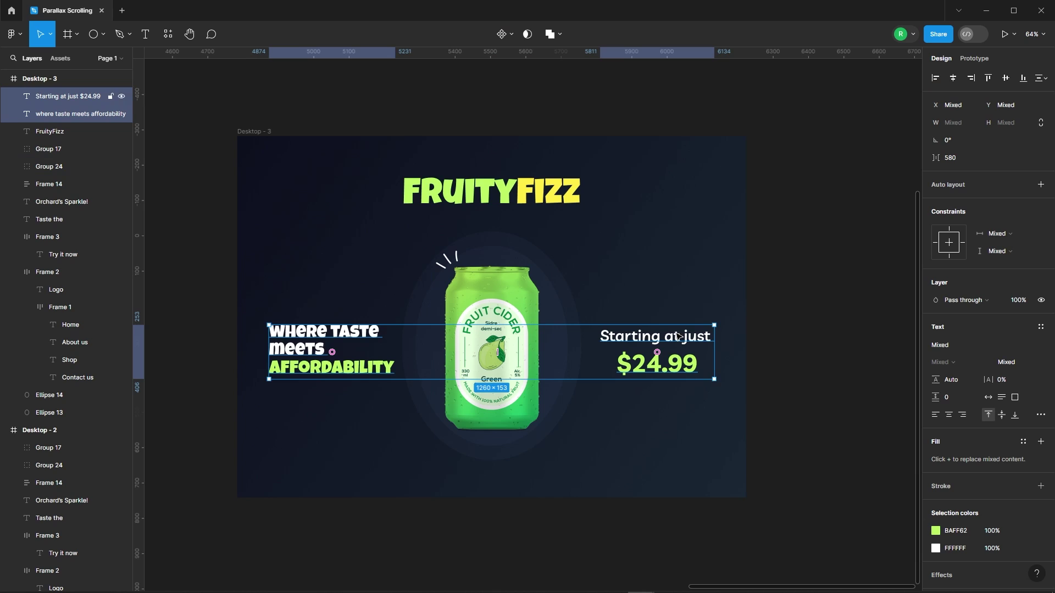
{"action": "left_click", "coordinate": [789, 269]}
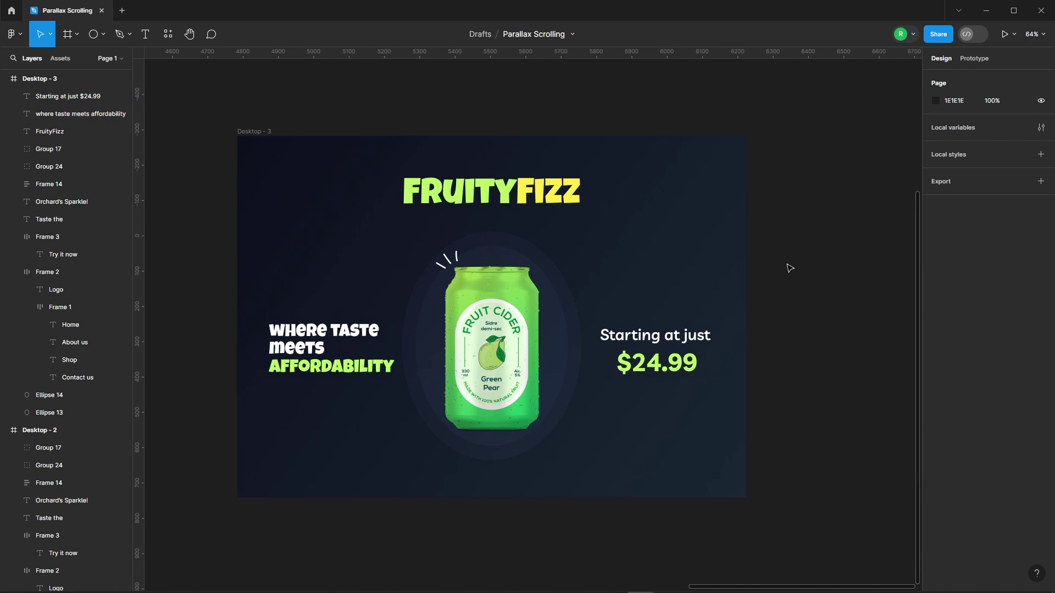
Copy the two ellipses behind the can in Desktop - 3 and paste them into the Desktop - 2 frame
{"action": "scroll", "coordinate": [790, 269], "scroll_direction": "down", "scroll_amount": 5}
{"action": "scroll", "coordinate": [605, 209], "scroll_direction": "up", "scroll_amount": 3}
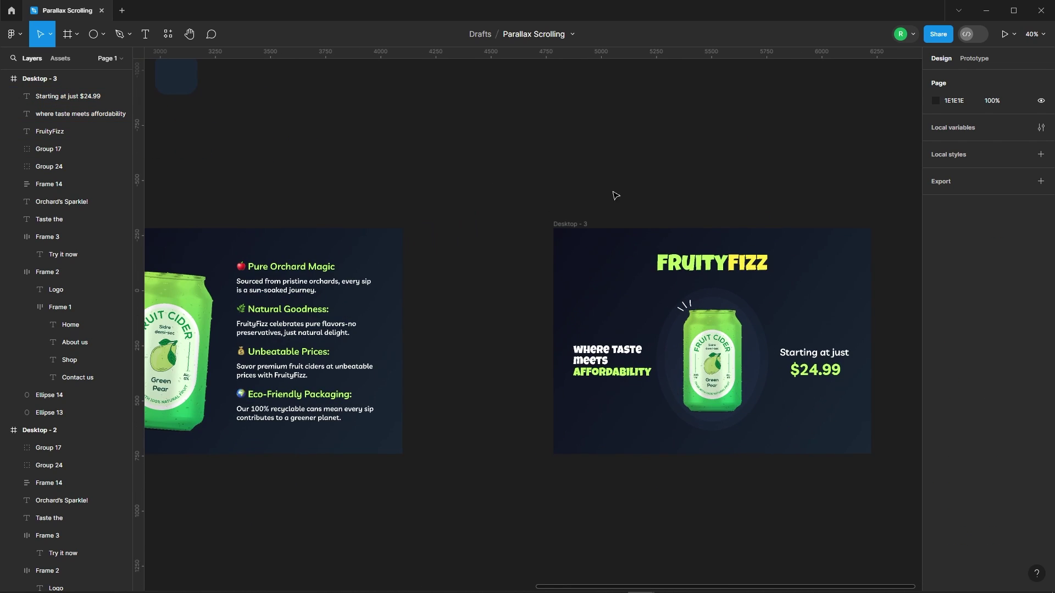
{"action": "left_click", "coordinate": [769, 352]}
{"action": "scroll", "coordinate": [770, 353], "scroll_direction": "up", "scroll_amount": 3}
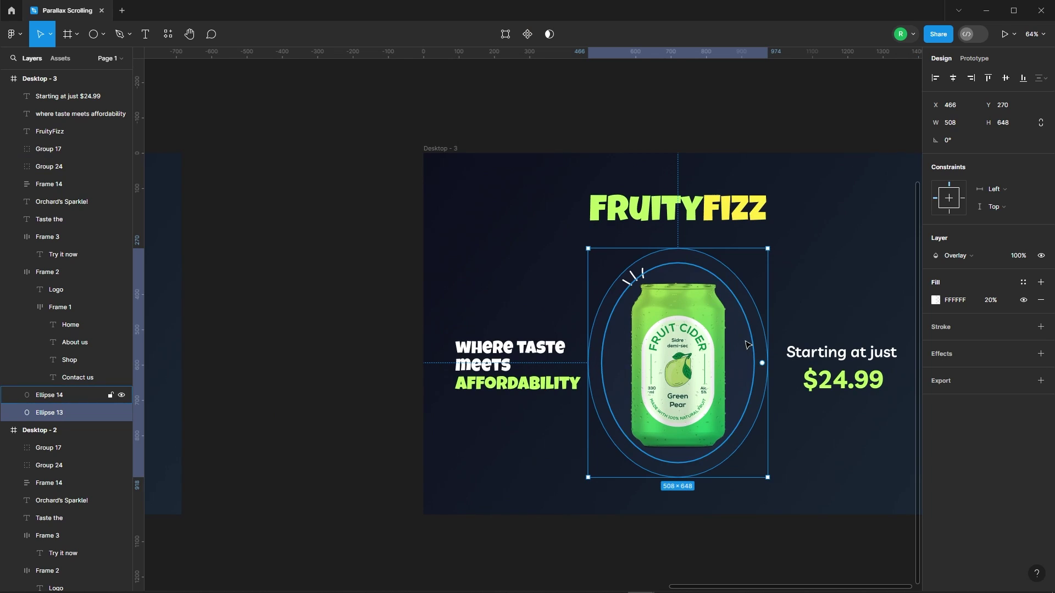
{"action": "left_click", "coordinate": [743, 316], "text": "shift"}
{"action": "right_click", "coordinate": [705, 271]}
{"action": "key", "text": "Escape"}
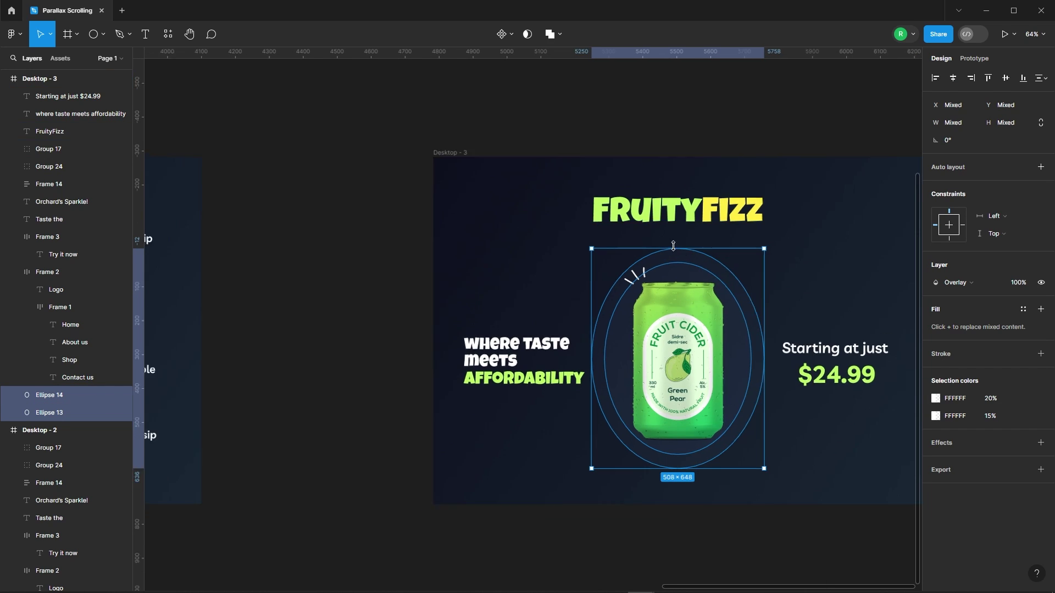
{"action": "scroll", "coordinate": [676, 231], "scroll_direction": "down", "scroll_amount": 5}
{"action": "scroll", "coordinate": [337, 218], "scroll_direction": "up", "scroll_amount": 2}
{"action": "left_click", "coordinate": [337, 219]}
{"action": "scroll", "coordinate": [242, 220], "scroll_direction": "up", "scroll_amount": 3}
{"action": "key", "text": "ctrl+v"}
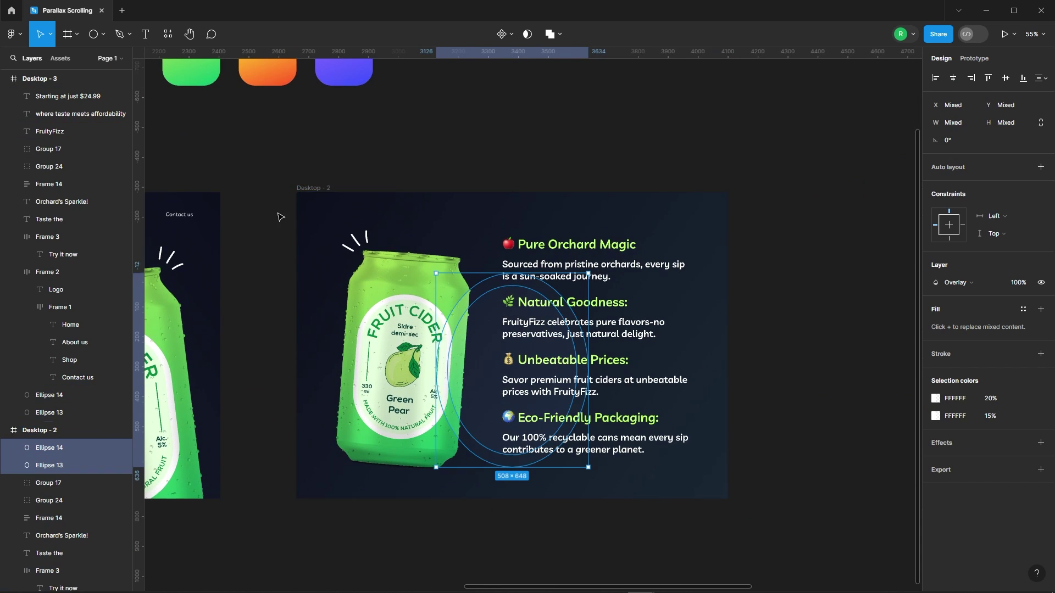
Send the two pasted ellipses in Desktop - 2 to the back, behind the can and texts
{"action": "scroll", "coordinate": [489, 247], "scroll_direction": "down", "scroll_amount": 2}
{"action": "scroll", "coordinate": [453, 316], "scroll_direction": "up", "scroll_amount": 3}
{"action": "right_click", "coordinate": [521, 296]}
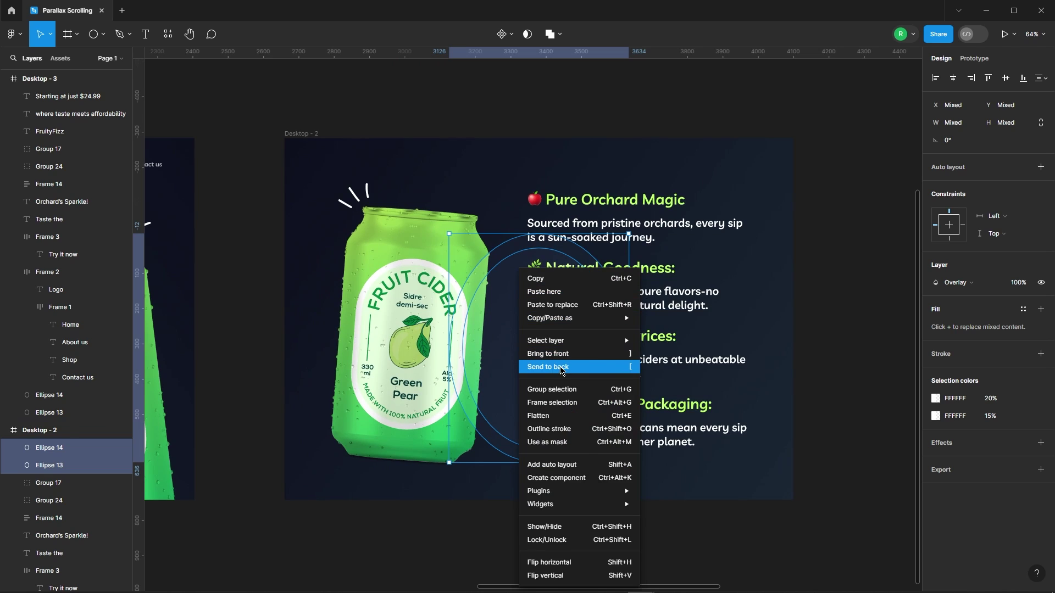
{"action": "left_click", "coordinate": [560, 364]}
Shrink the two Desktop - 2 ellipses around their centre to about 78 × 100 and set their opacity to 0
{"action": "key", "text": "alt"}
{"action": "left_click_drag", "start_coordinate": [620, 322], "coordinate": [552, 323]}
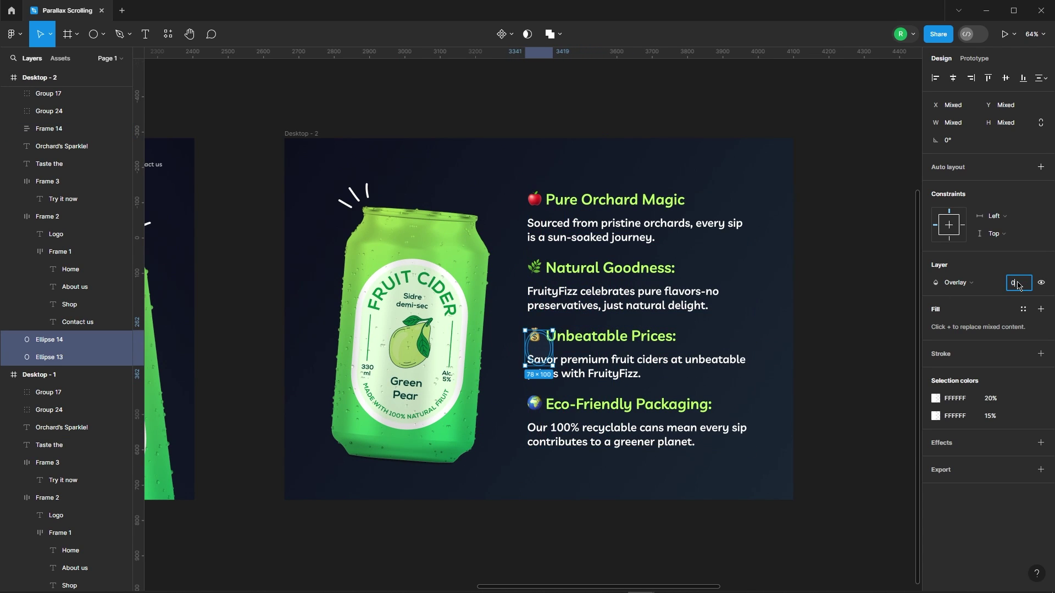
{"action": "key", "text": "Return"}
{"action": "scroll", "coordinate": [440, 241], "scroll_direction": "down", "scroll_amount": 5}
{"action": "left_click", "coordinate": [663, 181]}
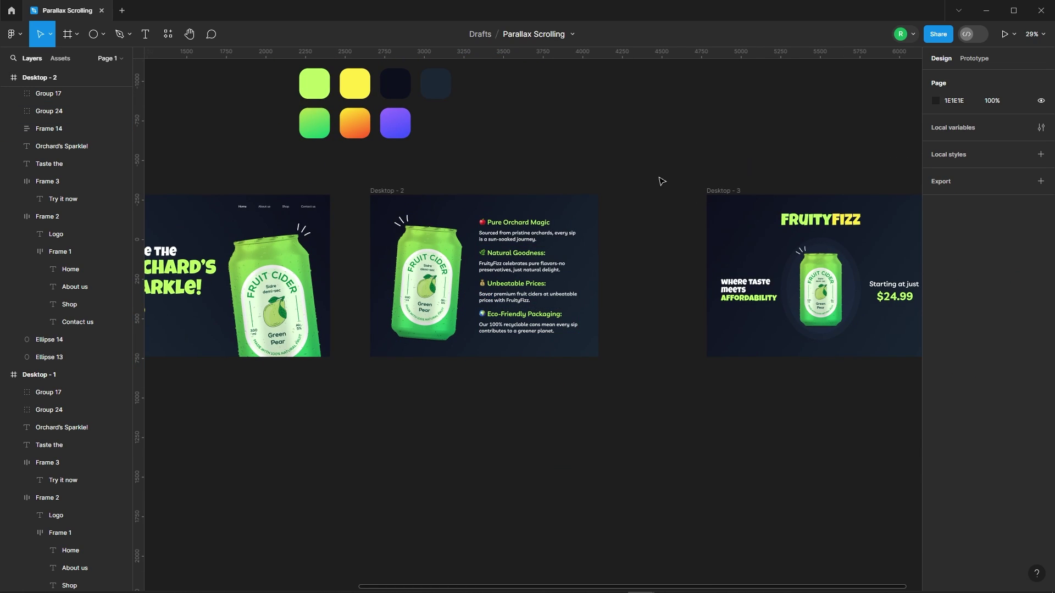
Copy the tagline and the price text from Desktop - 3 and paste them into the Desktop - 2 frame
{"action": "scroll", "coordinate": [592, 275], "scroll_direction": "down", "scroll_amount": 2}
{"action": "scroll", "coordinate": [679, 253], "scroll_direction": "up", "scroll_amount": 3}
{"action": "left_click", "coordinate": [718, 307]}
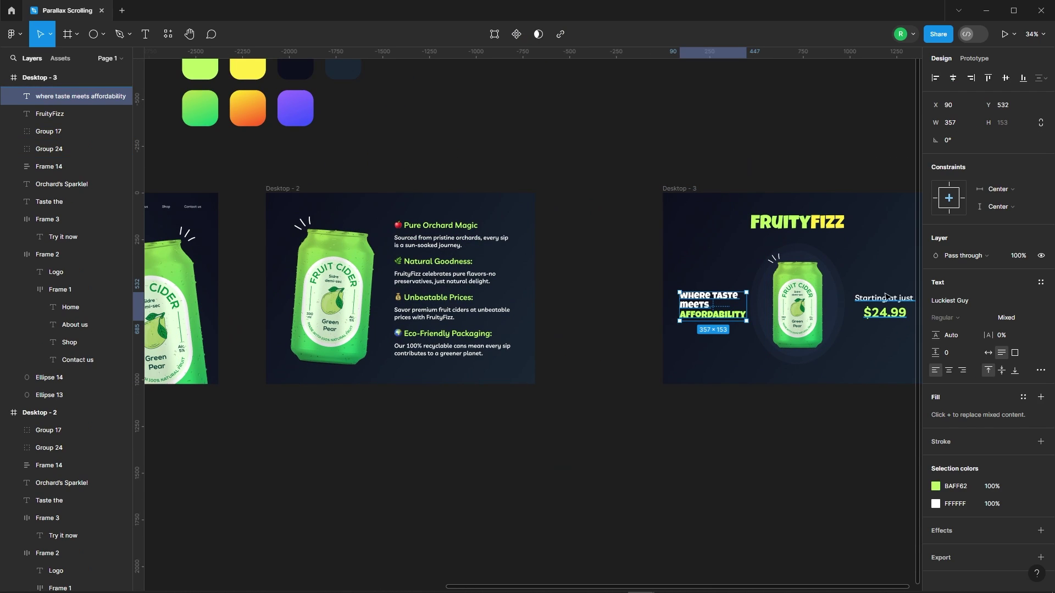
{"action": "left_click", "coordinate": [886, 302], "text": "shift"}
{"action": "scroll", "coordinate": [571, 302], "scroll_direction": "down", "scroll_amount": 2}
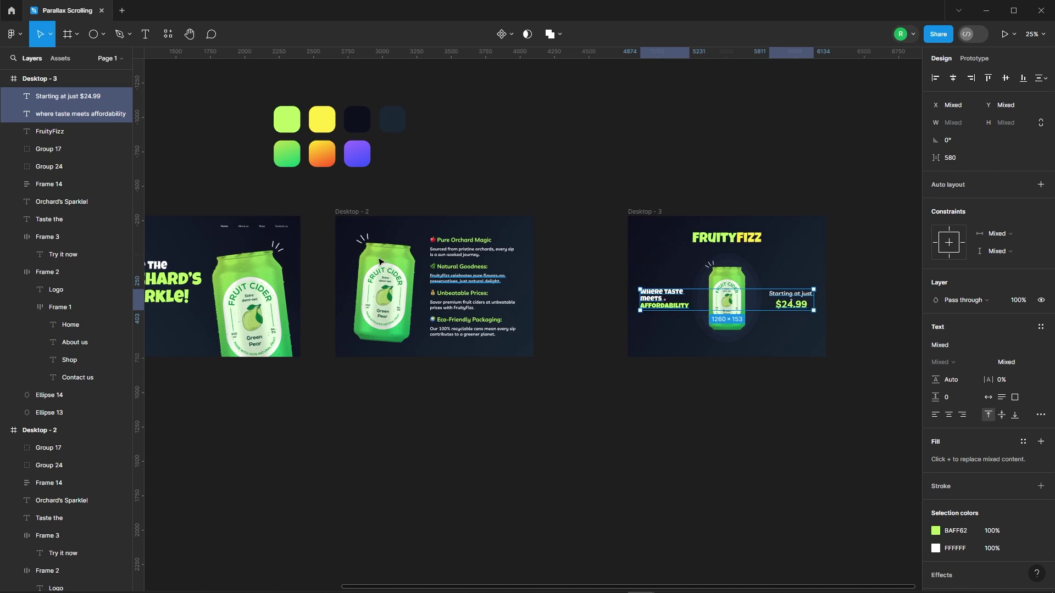
{"action": "scroll", "coordinate": [379, 262], "scroll_direction": "up", "scroll_amount": 4}
{"action": "left_click", "coordinate": [481, 197]}
{"action": "key", "text": "ctrl+v"}
Move the pasted tagline and price text below the Desktop - 2 frame and set their opacity to 0%
{"action": "scroll", "coordinate": [422, 249], "scroll_direction": "up", "scroll_amount": 2}
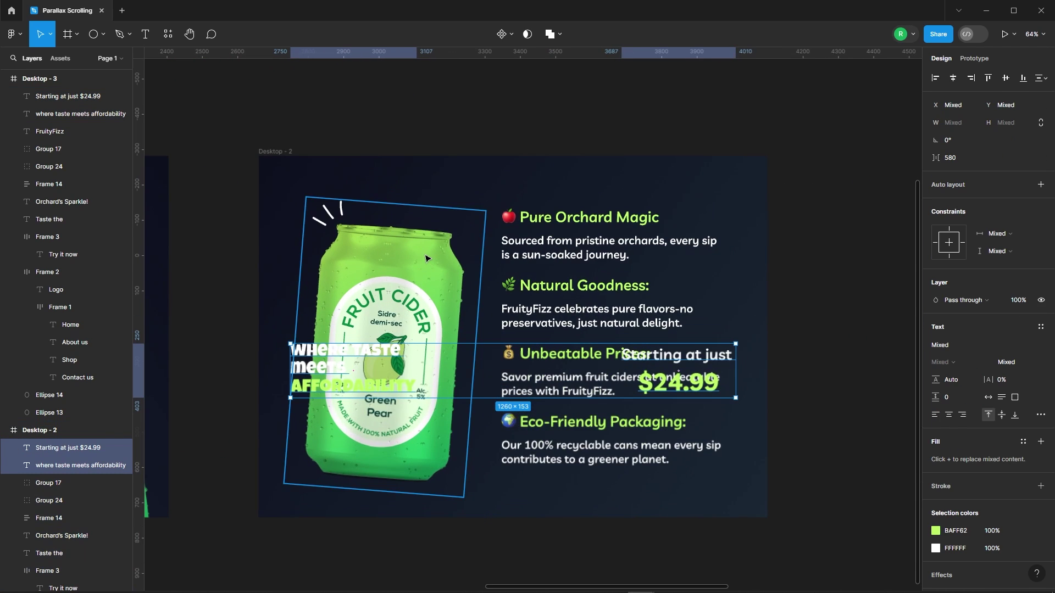
{"action": "left_click_drag", "start_coordinate": [378, 354], "coordinate": [377, 549]}
{"action": "scroll", "coordinate": [510, 409], "scroll_direction": "down", "scroll_amount": 2}
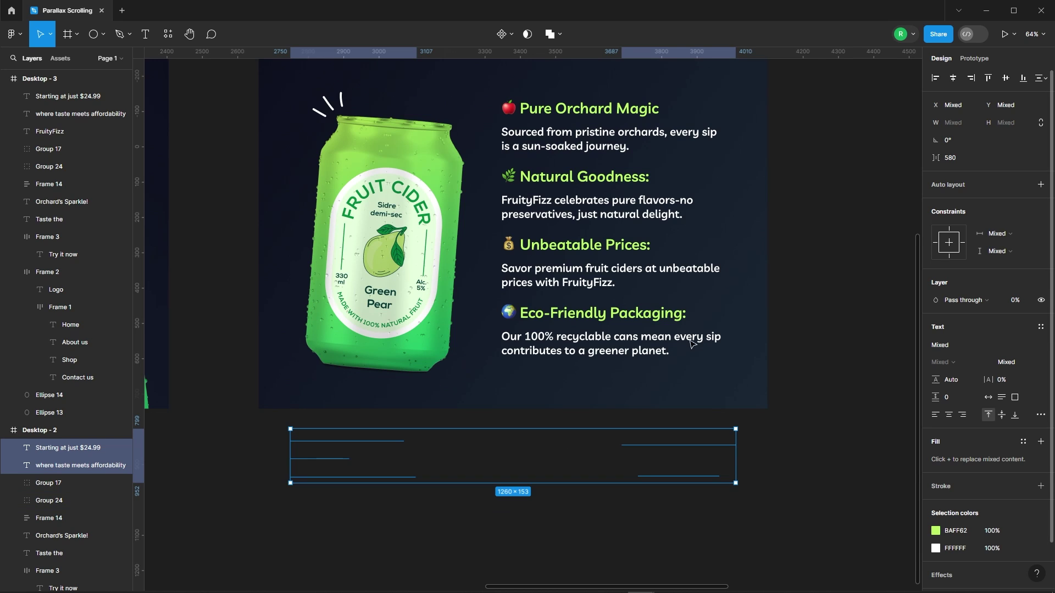
{"action": "scroll", "coordinate": [641, 218], "scroll_direction": "down", "scroll_amount": 5}
Copy the FruityFizz title from Desktop - 3 and paste it into the Desktop - 2 frame
{"action": "left_click", "coordinate": [771, 230]}
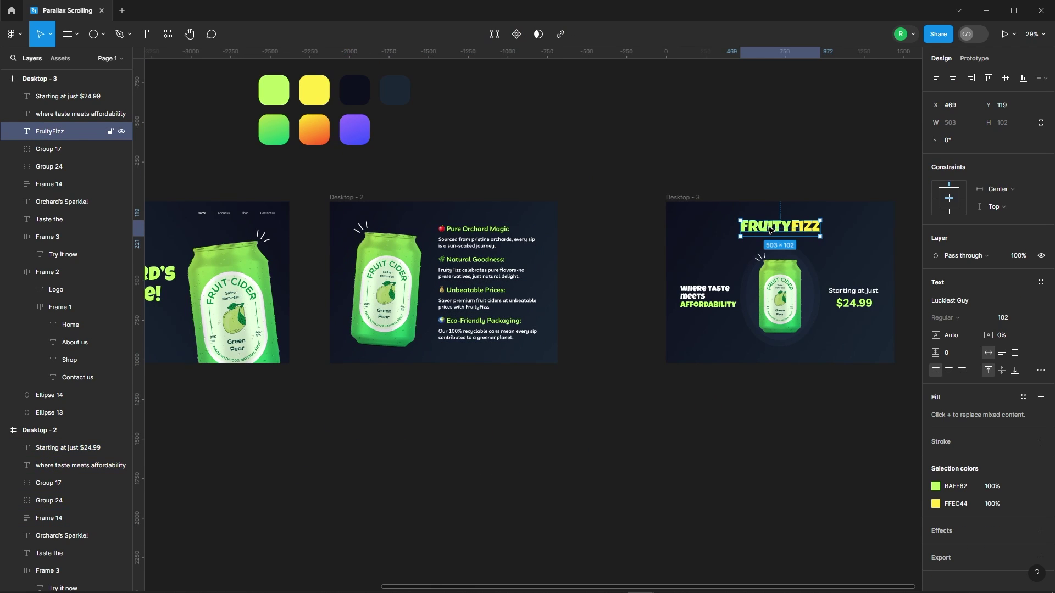
{"action": "scroll", "coordinate": [368, 203], "scroll_direction": "up", "scroll_amount": 3}
{"action": "key", "text": "ctrl+v"}
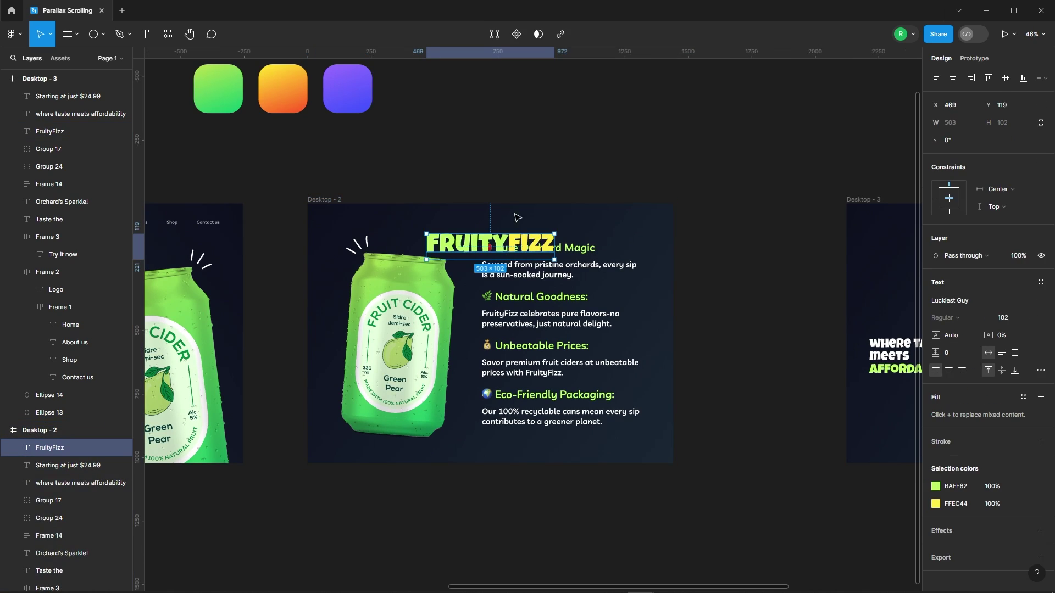
Move the pasted FruityFizz title above the Desktop - 2 frame to Y -133 and set its opacity to 0
{"action": "left_click_drag", "start_coordinate": [491, 248], "coordinate": [462, 185]}
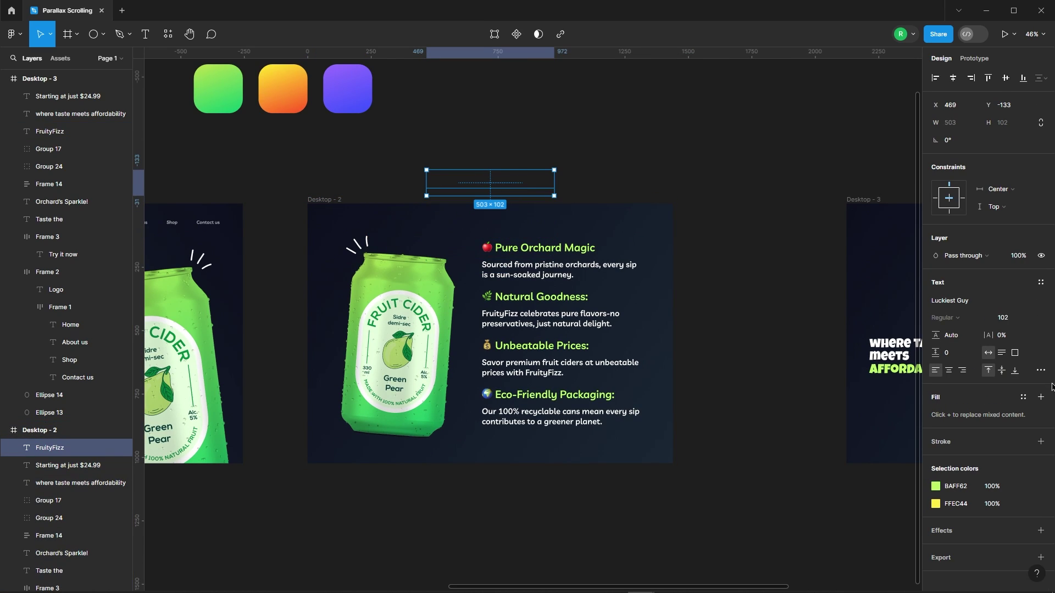
{"action": "type", "text": "0"}
{"action": "key", "text": "Return"}
{"action": "left_click", "coordinate": [675, 185]}
Shift the Desktop - 3 frame closer to Desktop - 2, to X 4317
{"action": "scroll", "coordinate": [377, 201], "scroll_direction": "down", "scroll_amount": 1}
{"action": "left_click_drag", "start_coordinate": [732, 197], "coordinate": [638, 197]}
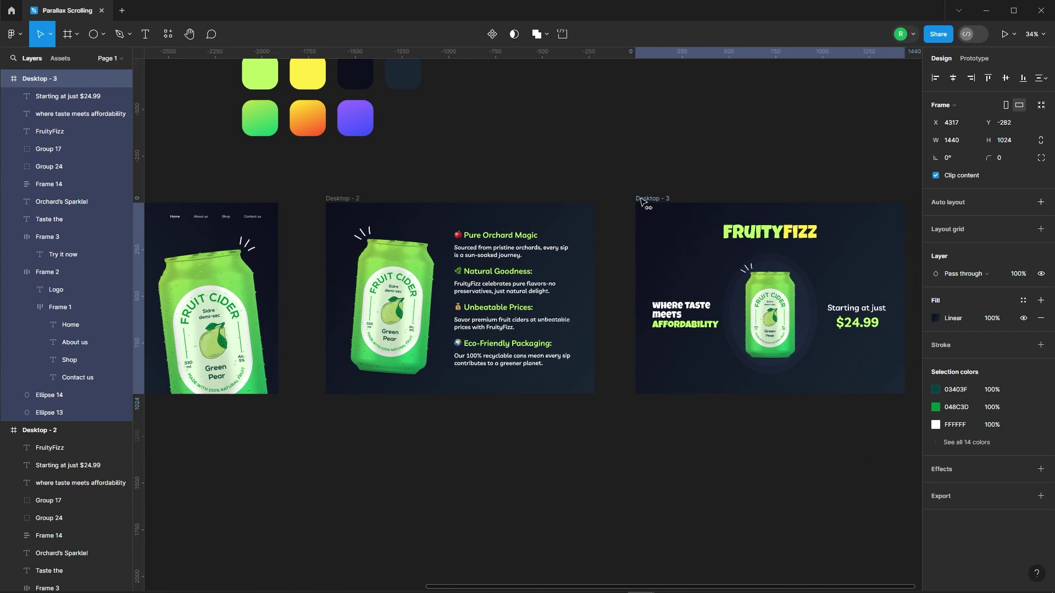
{"action": "left_click", "coordinate": [560, 182]}
Duplicate the Desktop - 3 frame and place the copy to its right
{"action": "scroll", "coordinate": [481, 426], "scroll_direction": "down", "scroll_amount": 3}
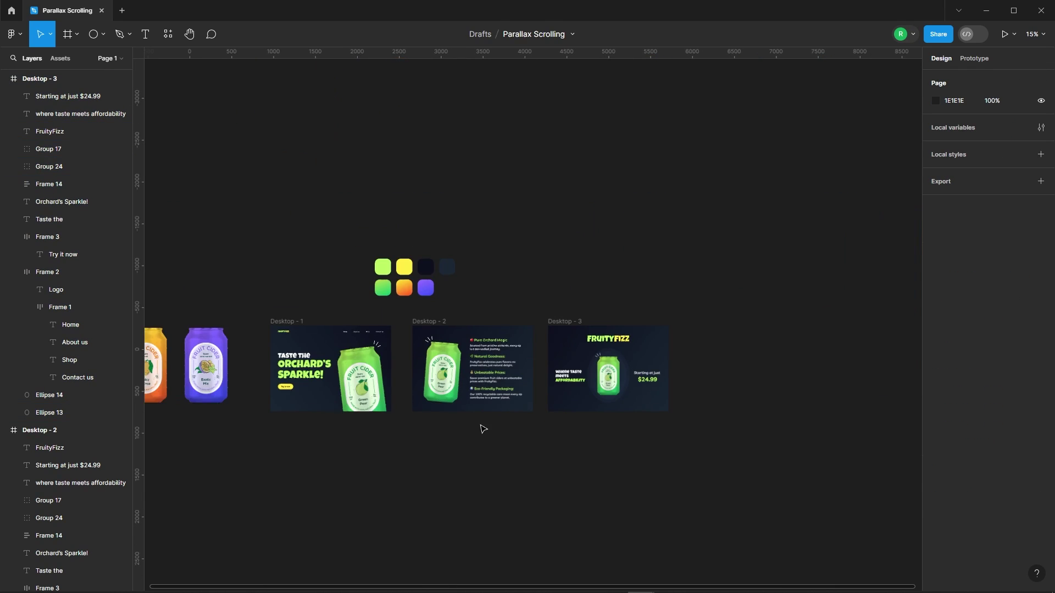
{"action": "scroll", "coordinate": [750, 427], "scroll_direction": "up", "scroll_amount": 3}
{"action": "left_click_drag", "start_coordinate": [294, 181], "coordinate": [617, 212], "text": "alt"}
{"action": "left_click", "coordinate": [616, 150]}
Move the FruityFizz title above the Desktop - 4 frame to Y -119 and set its opacity to 0
{"action": "scroll", "coordinate": [824, 185], "scroll_direction": "up", "scroll_amount": 3}
{"action": "left_click", "coordinate": [626, 258]}
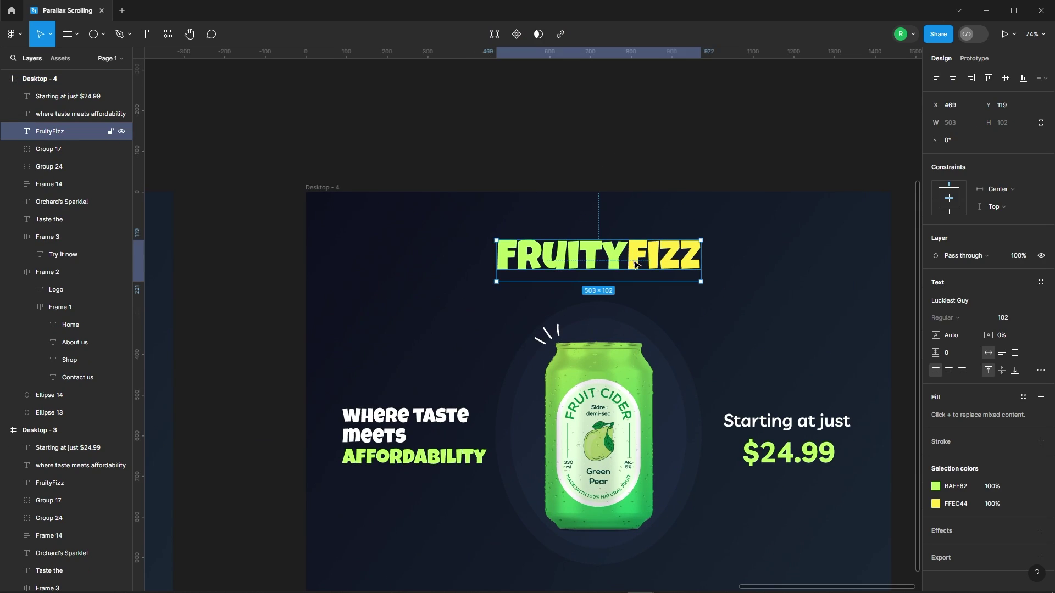
{"action": "scroll", "coordinate": [626, 258], "scroll_direction": "down", "scroll_amount": 3}
{"action": "left_click_drag", "start_coordinate": [626, 259], "coordinate": [613, 183]}
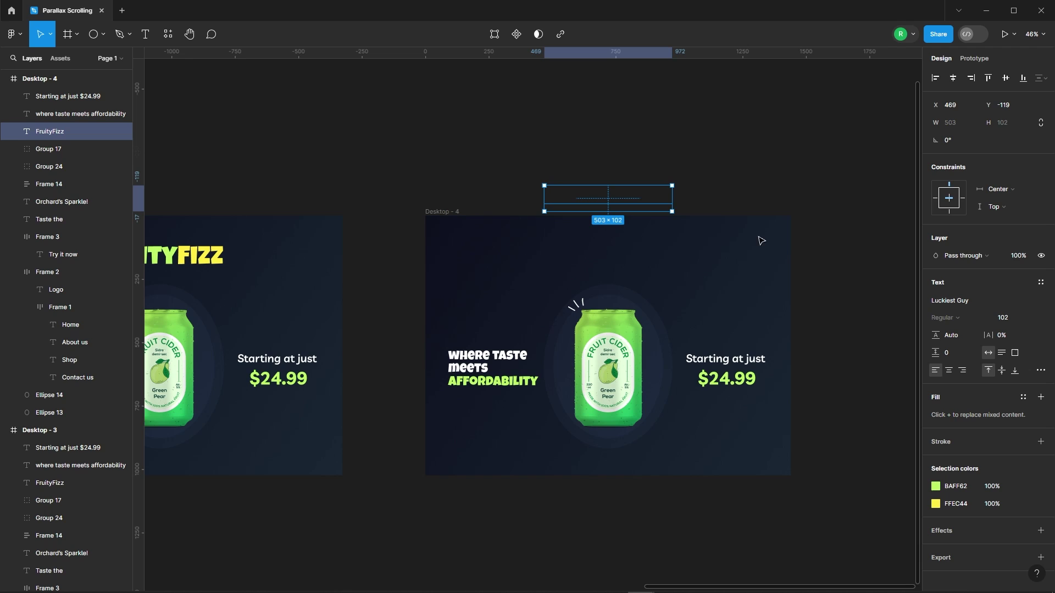
{"action": "left_click", "coordinate": [1020, 256]}
{"action": "type", "text": "0"}
{"action": "key", "text": "Return"}
Move the tagline and the price text together above the Desktop - 4 frame and lower their layer opacity
{"action": "left_click", "coordinate": [726, 368]}
{"action": "left_click", "coordinate": [486, 368], "text": "shift"}
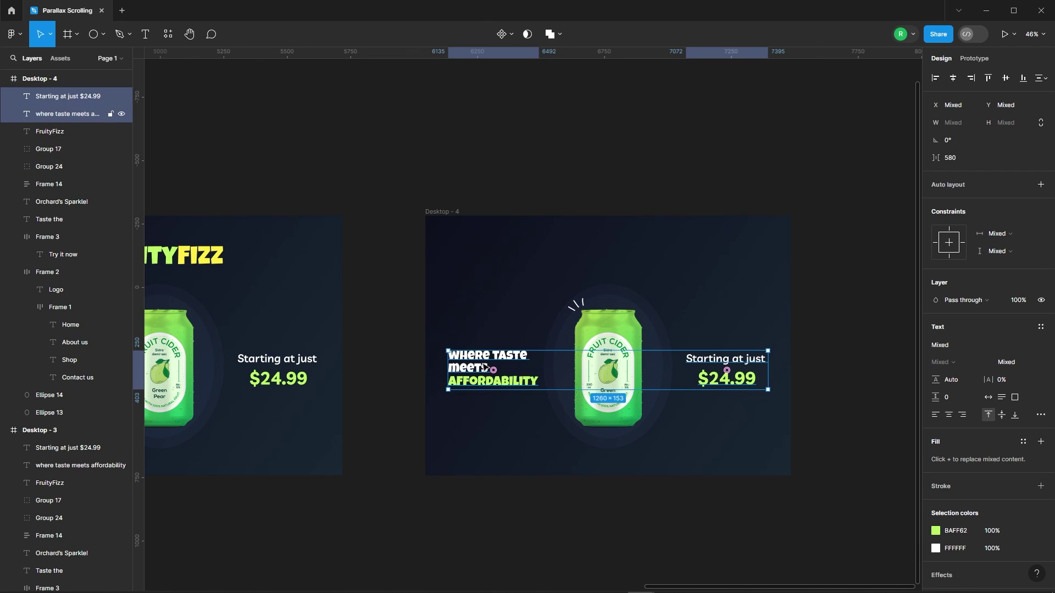
{"action": "left_click_drag", "start_coordinate": [478, 376], "coordinate": [475, 187]}
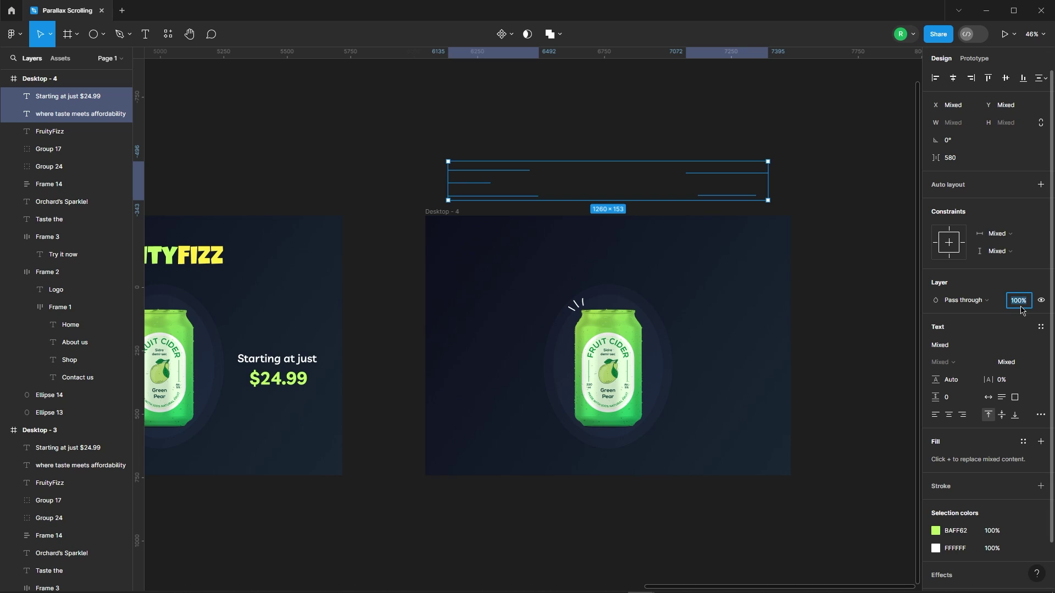
{"action": "left_click", "coordinate": [838, 257]}
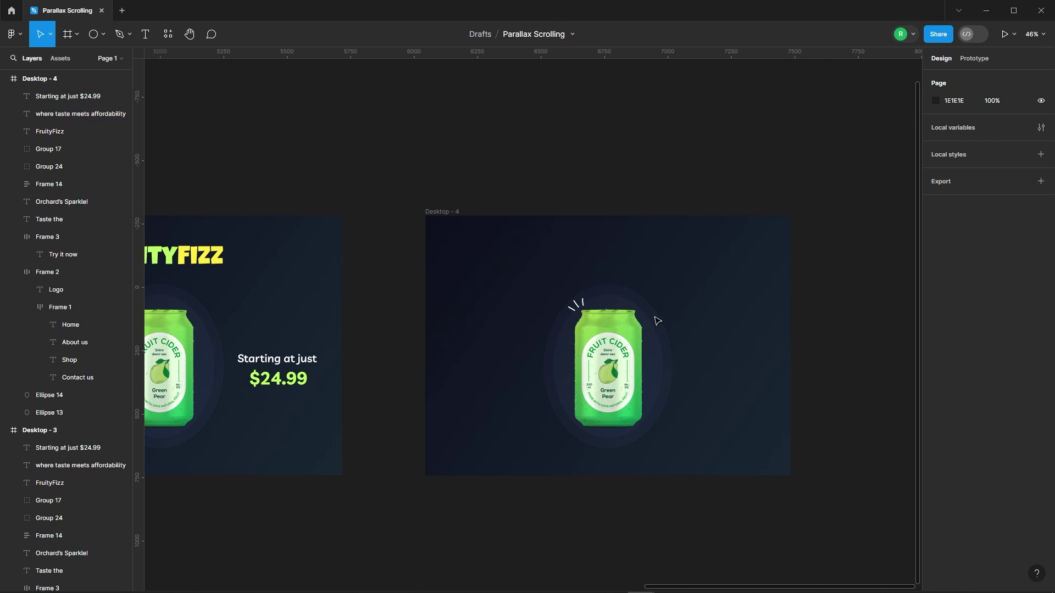
Move the two ellipses out above the Desktop - 4 frame and the white splash lines up to Y -28.2
{"action": "left_click", "coordinate": [666, 374]}
{"action": "left_click", "coordinate": [668, 391], "text": "shift"}
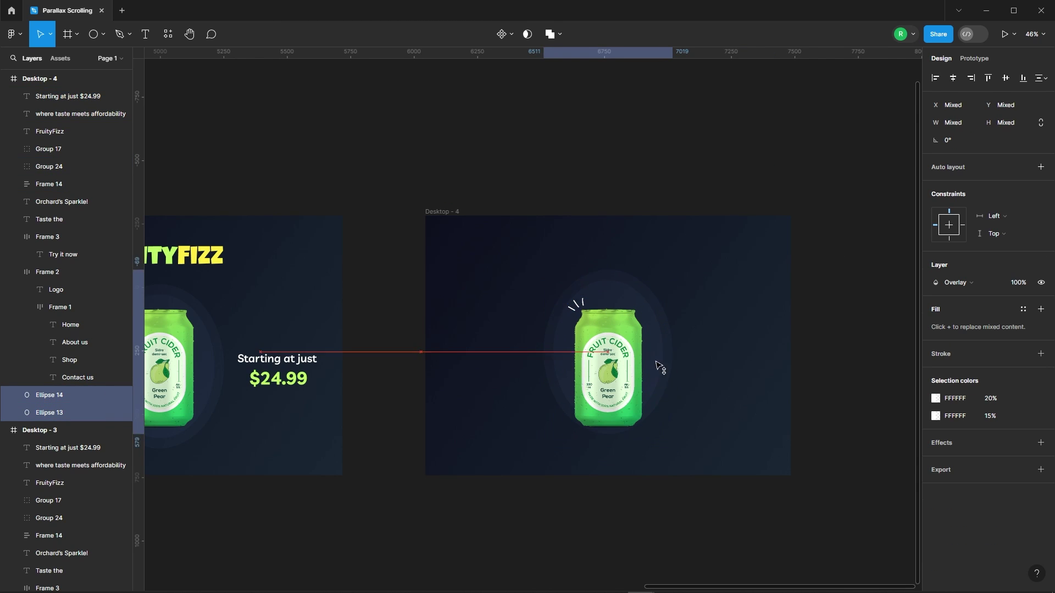
{"action": "left_click_drag", "start_coordinate": [660, 367], "coordinate": [691, 171]}
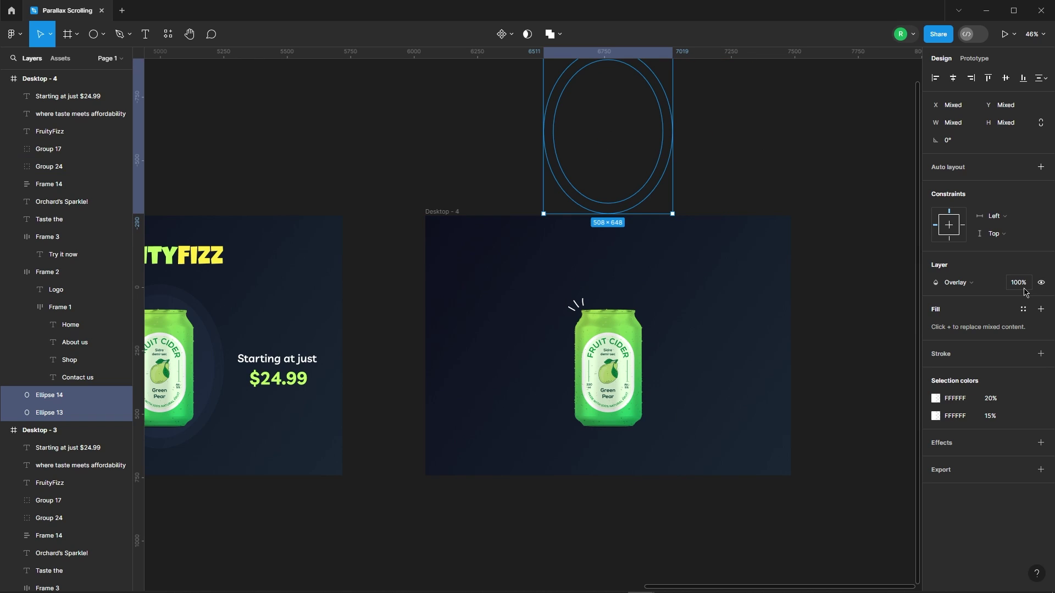
{"action": "left_click", "coordinate": [576, 310]}
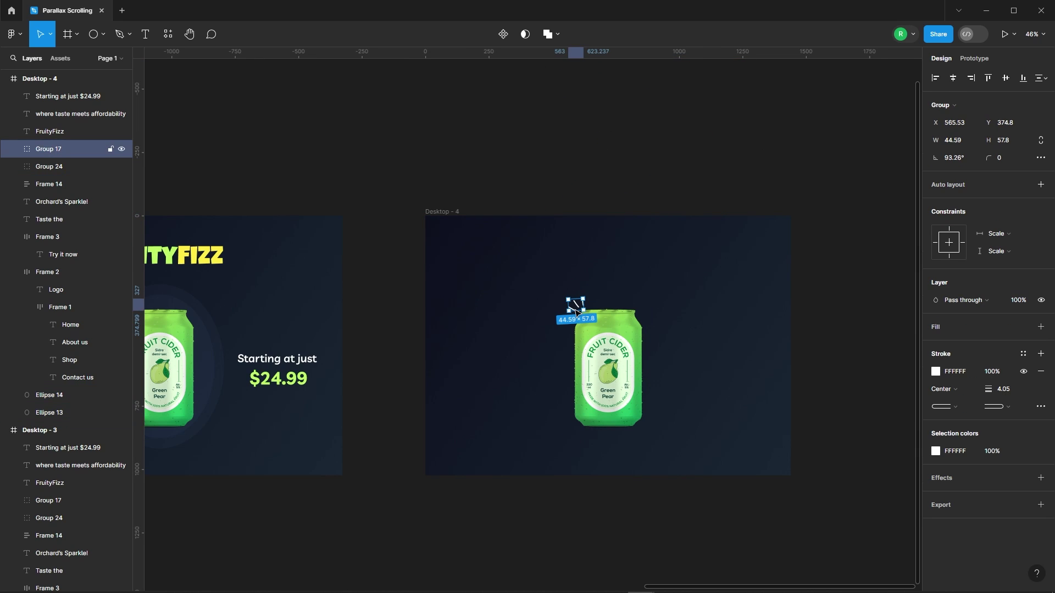
{"action": "left_click_drag", "start_coordinate": [577, 206], "coordinate": [577, 211]}
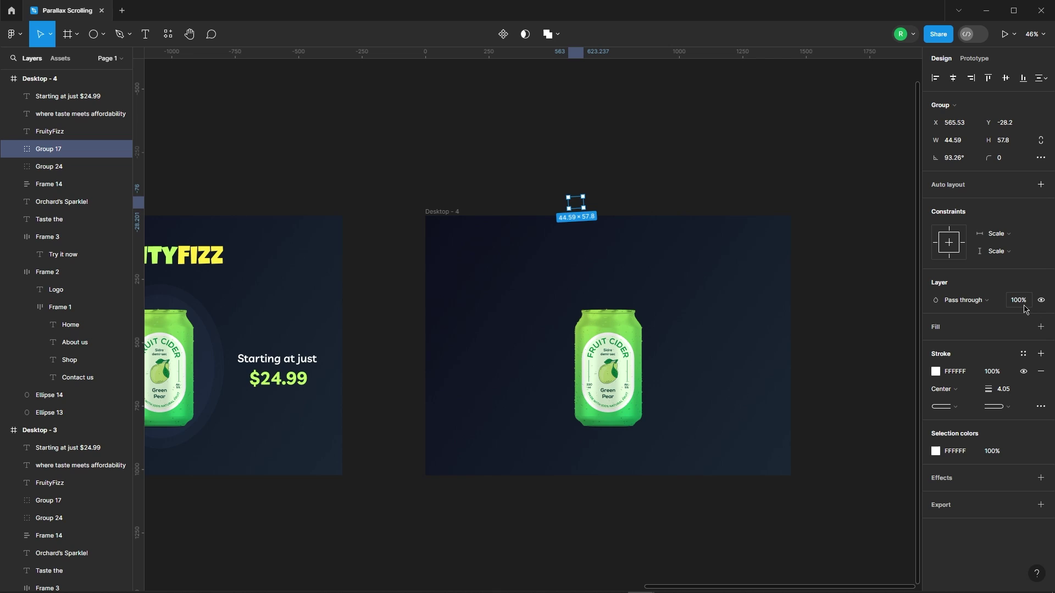
Raise the green can in Desktop - 4 to Y 184 and scale it proportionally to 464.33 × 741
{"action": "left_click", "coordinate": [625, 328]}
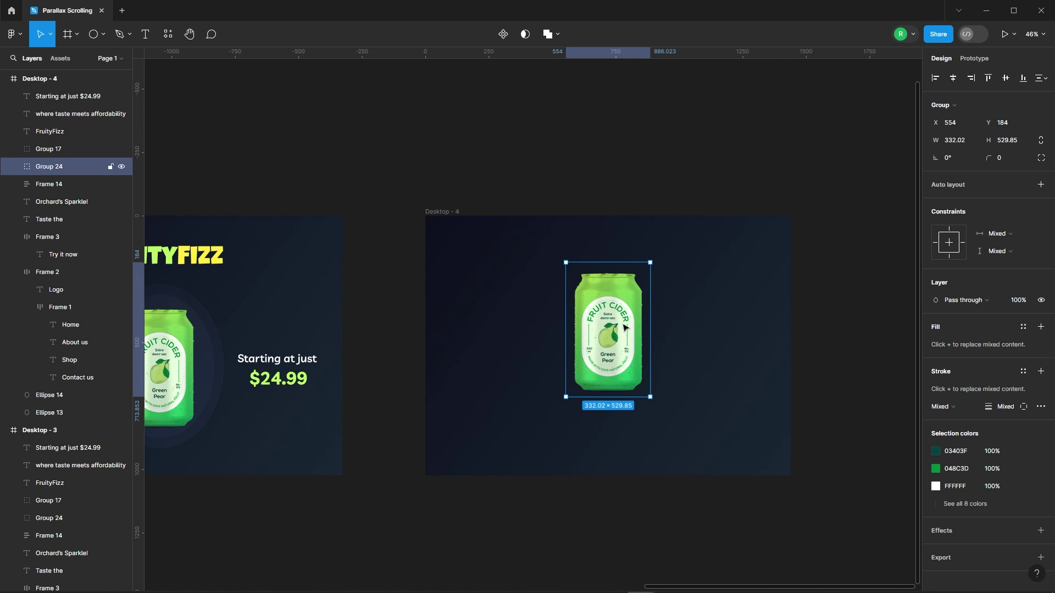
{"action": "left_click", "coordinate": [49, 35]}
{"action": "left_click", "coordinate": [48, 75]}
{"action": "scroll", "coordinate": [626, 406], "scroll_direction": "up", "scroll_amount": 5}
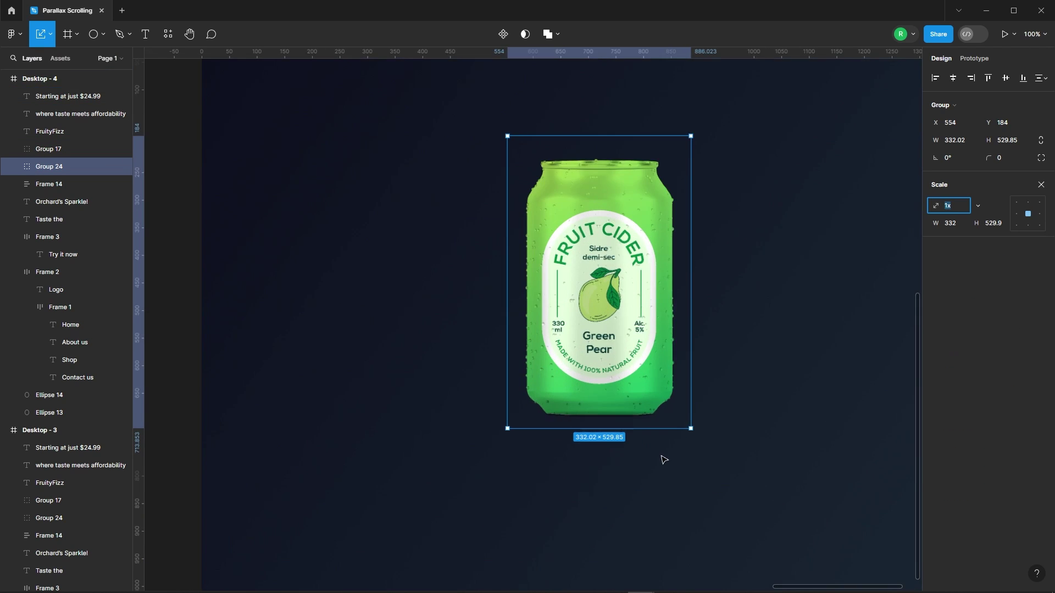
{"action": "mouse_move", "coordinate": [573, 413]}
{"action": "left_mouse_down"}
{"action": "mouse_move", "coordinate": [567, 532]}
{"action": "mouse_move", "coordinate": [568, 360]}
{"action": "mouse_move", "coordinate": [571, 431]}
{"action": "mouse_move", "coordinate": [576, 423]}
{"action": "left_mouse_up"}
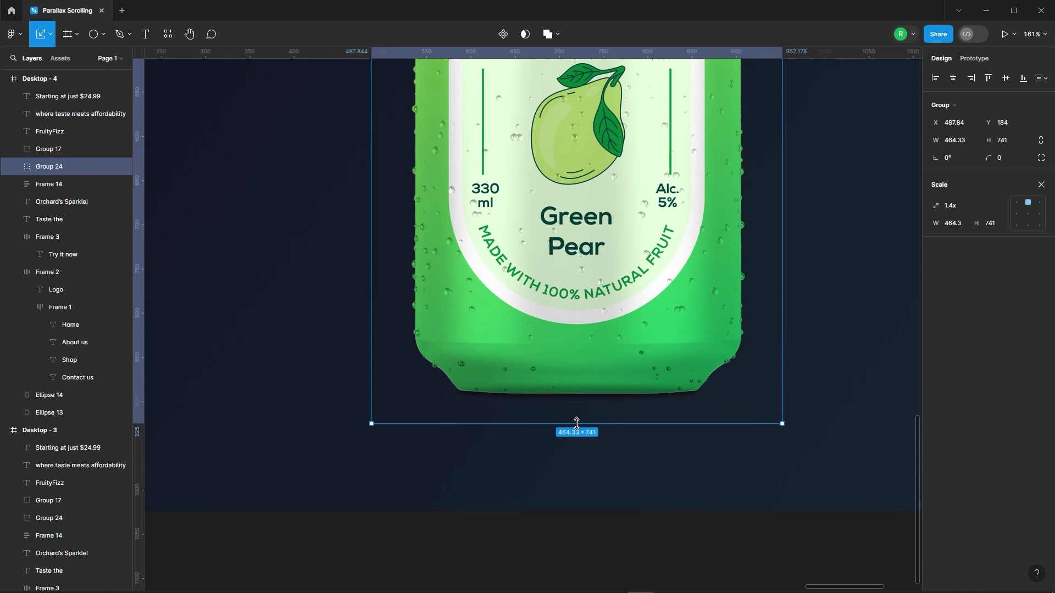
Move the enlarged green can up to Y 108 in the Desktop - 4 frame
{"action": "scroll", "coordinate": [532, 395], "scroll_direction": "down", "scroll_amount": 6}
{"action": "left_click_drag", "start_coordinate": [541, 357], "coordinate": [541, 345]}
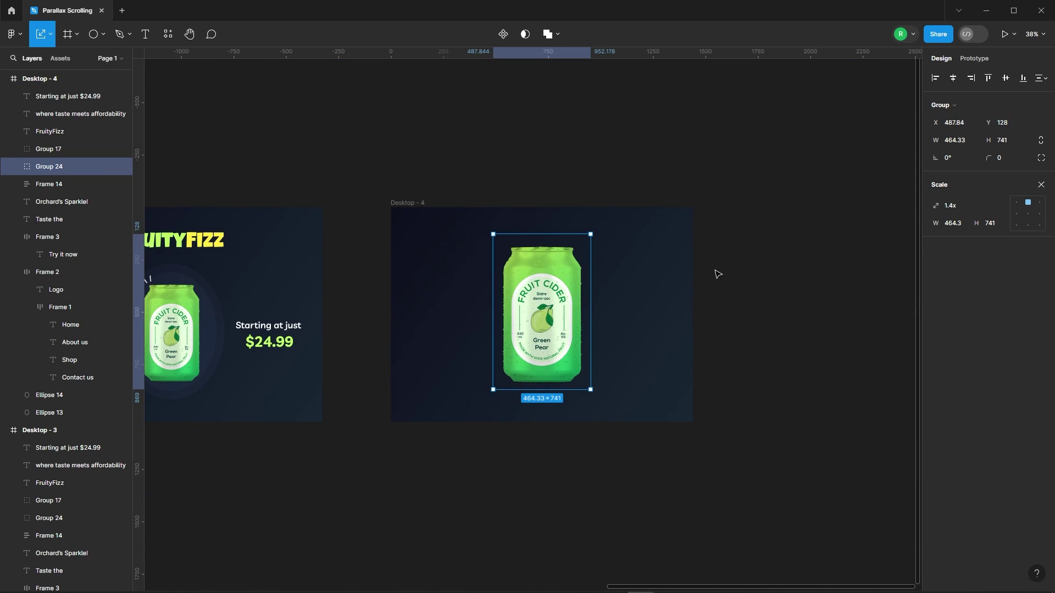
{"action": "key", "text": "alt"}
{"action": "key", "text": "shift+Up"}
{"action": "key", "text": "shift+Up"}
{"action": "key", "text": "alt"}
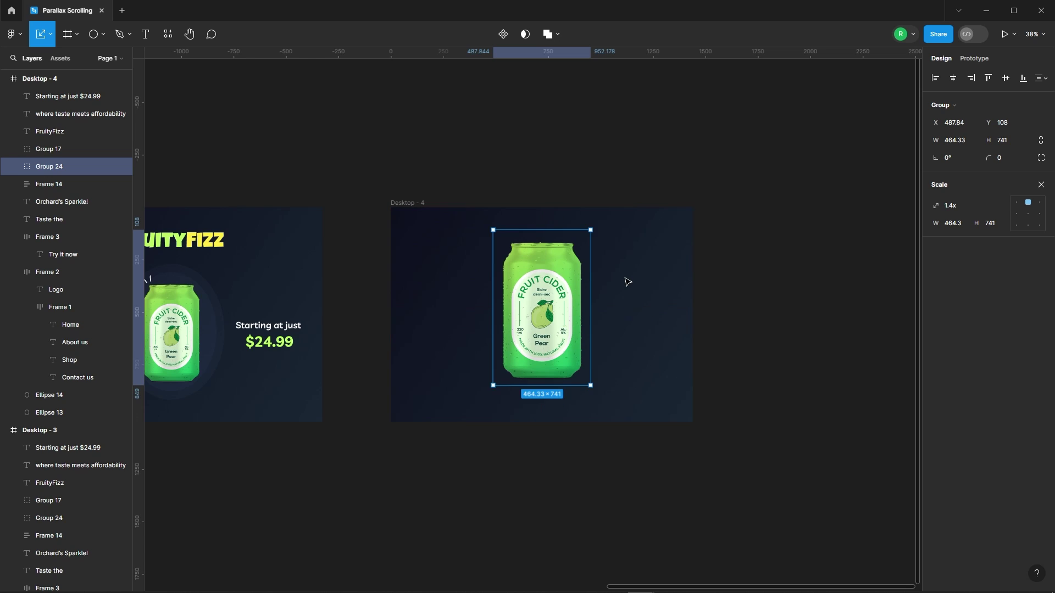
{"action": "left_click", "coordinate": [701, 280]}
Bring the orange and purple cans over to Desktop - 4, with the orange can inside the frame and the purple one beside it
{"action": "scroll", "coordinate": [659, 188], "scroll_direction": "down", "scroll_amount": 5}
{"action": "scroll", "coordinate": [679, 210], "scroll_direction": "down", "scroll_amount": 2}
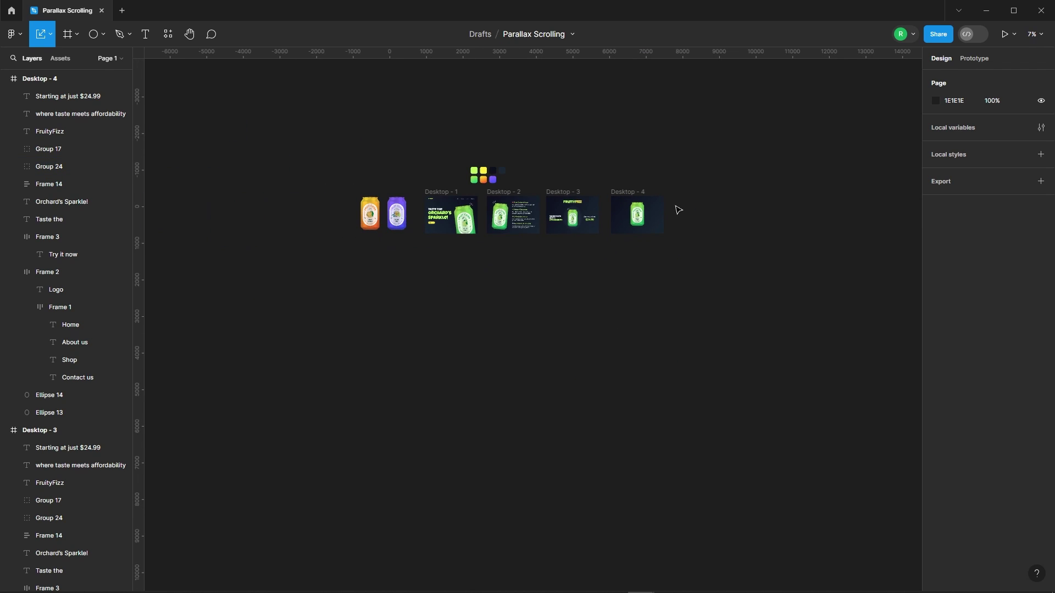
{"action": "left_click_drag", "start_coordinate": [391, 234], "coordinate": [582, 250]}
{"action": "scroll", "coordinate": [667, 163], "scroll_direction": "up", "scroll_amount": 4}
{"action": "left_click", "coordinate": [667, 164]}
{"action": "scroll", "coordinate": [583, 248], "scroll_direction": "up", "scroll_amount": 2}
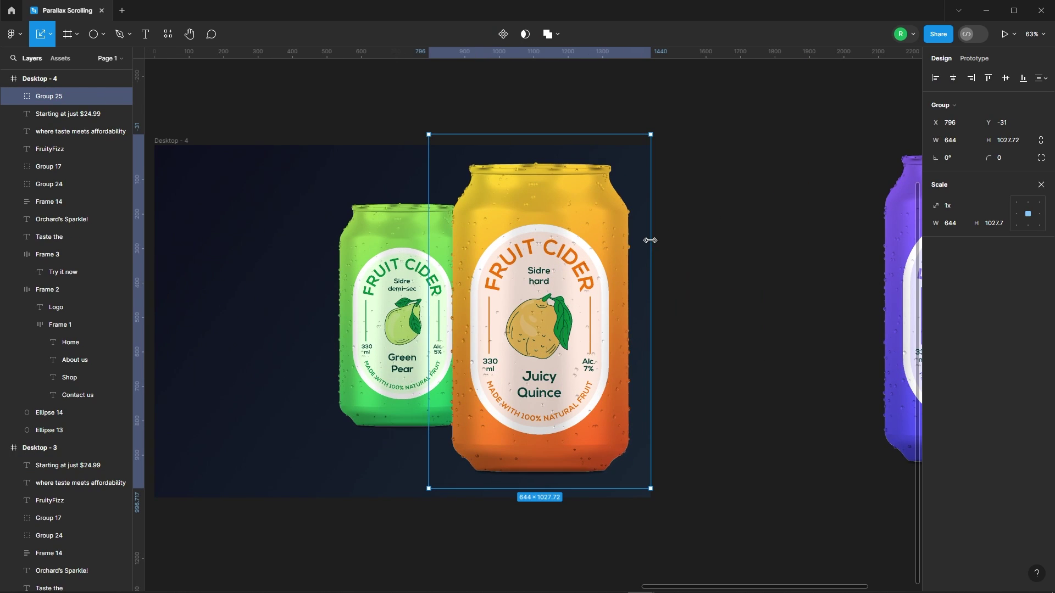
Place the orange can left of the green can at X 166 and scale it to 364 × 580.88
{"action": "left_click_drag", "start_coordinate": [650, 241], "coordinate": [312, 283]}
{"action": "scroll", "coordinate": [309, 199], "scroll_direction": "up", "scroll_amount": 3}
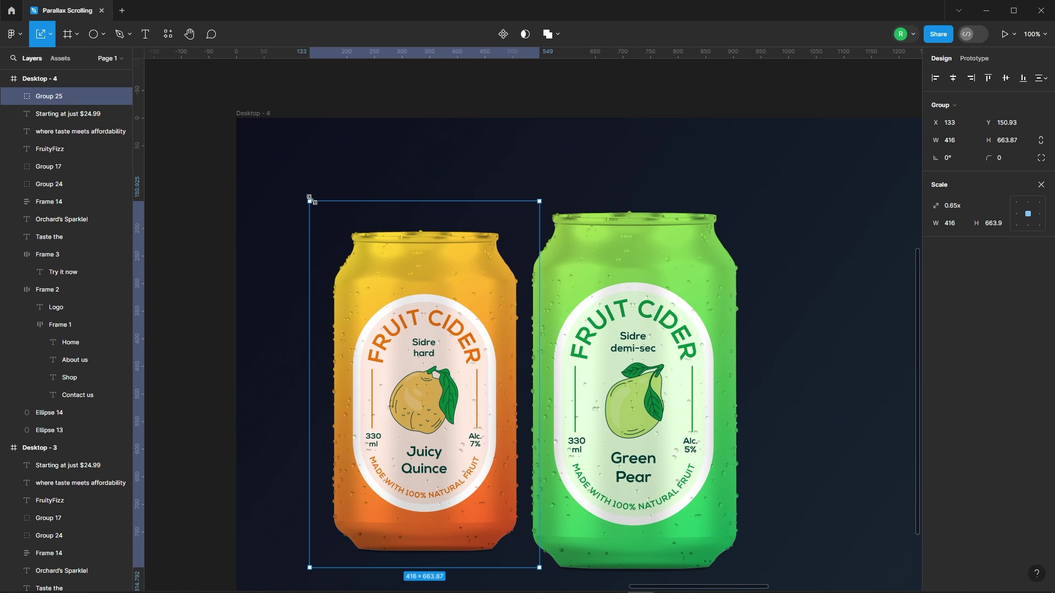
{"action": "left_click_drag", "start_coordinate": [310, 198], "coordinate": [330, 233]}
{"action": "scroll", "coordinate": [339, 403], "scroll_direction": "down", "scroll_amount": 3}
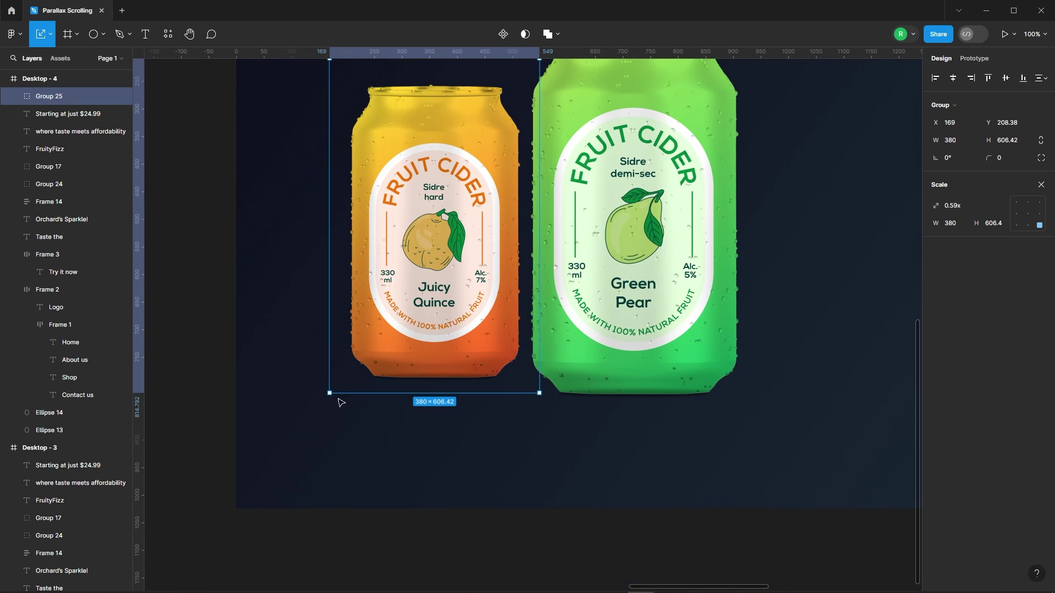
{"action": "left_click_drag", "start_coordinate": [339, 403], "coordinate": [336, 388]}
Move the purple can into Desktop - 4, scale it to 298 × 475.56 and lay it over the orange can
{"action": "scroll", "coordinate": [615, 307], "scroll_direction": "down", "scroll_amount": 5}
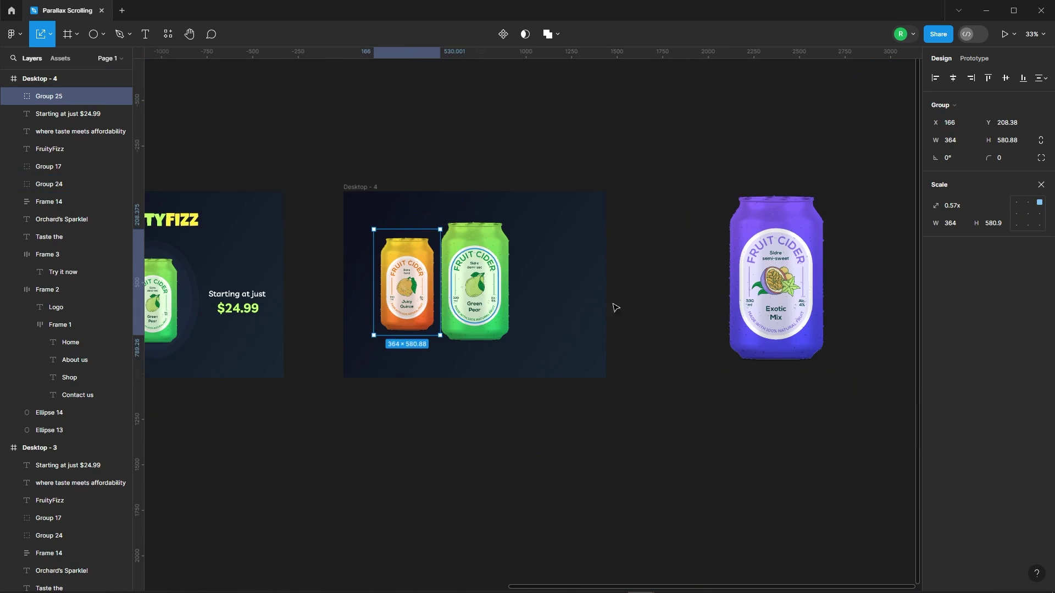
{"action": "left_click_drag", "start_coordinate": [751, 264], "coordinate": [512, 261]}
{"action": "scroll", "coordinate": [513, 260], "scroll_direction": "up", "scroll_amount": 3}
{"action": "left_click_drag", "start_coordinate": [671, 271], "coordinate": [322, 295]}
{"action": "scroll", "coordinate": [257, 230], "scroll_direction": "up", "scroll_amount": 5}
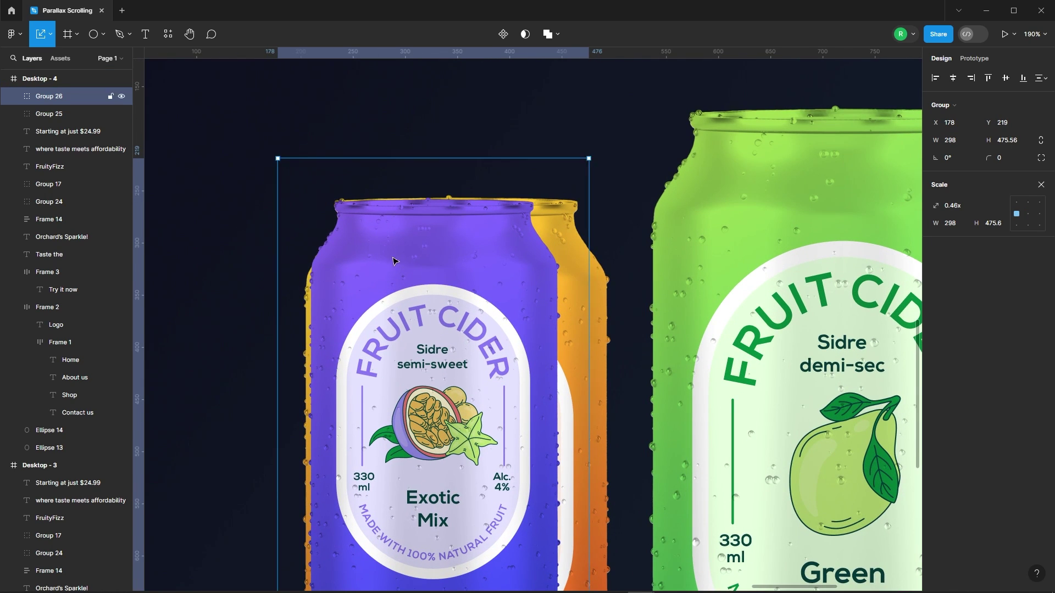
Scale the purple can up to 366.23 × 584.44 to match the orange can beneath it
{"action": "scroll", "coordinate": [392, 261], "scroll_direction": "down", "scroll_amount": 5}
{"action": "left_click_drag", "start_coordinate": [589, 319], "coordinate": [646, 318]}
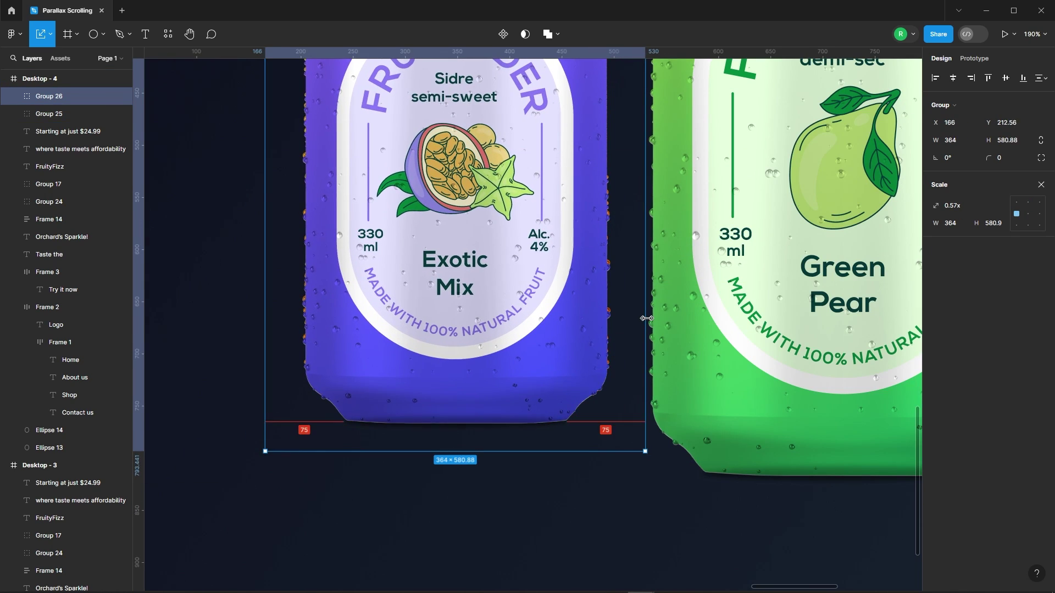
{"action": "scroll", "coordinate": [514, 359], "scroll_direction": "down", "scroll_amount": 4}
{"action": "scroll", "coordinate": [437, 137], "scroll_direction": "up", "scroll_amount": 3}
{"action": "left_click_drag", "start_coordinate": [508, 121], "coordinate": [508, 117]}
Move the purple can to the right side of the green can, at X 908
{"action": "scroll", "coordinate": [418, 156], "scroll_direction": "down", "scroll_amount": 4}
{"action": "left_click_drag", "start_coordinate": [455, 240], "coordinate": [752, 240]}
{"action": "key", "text": "Left"}
{"action": "key", "text": "Left"}
{"action": "key", "text": "Left"}
{"action": "key", "text": "Left"}
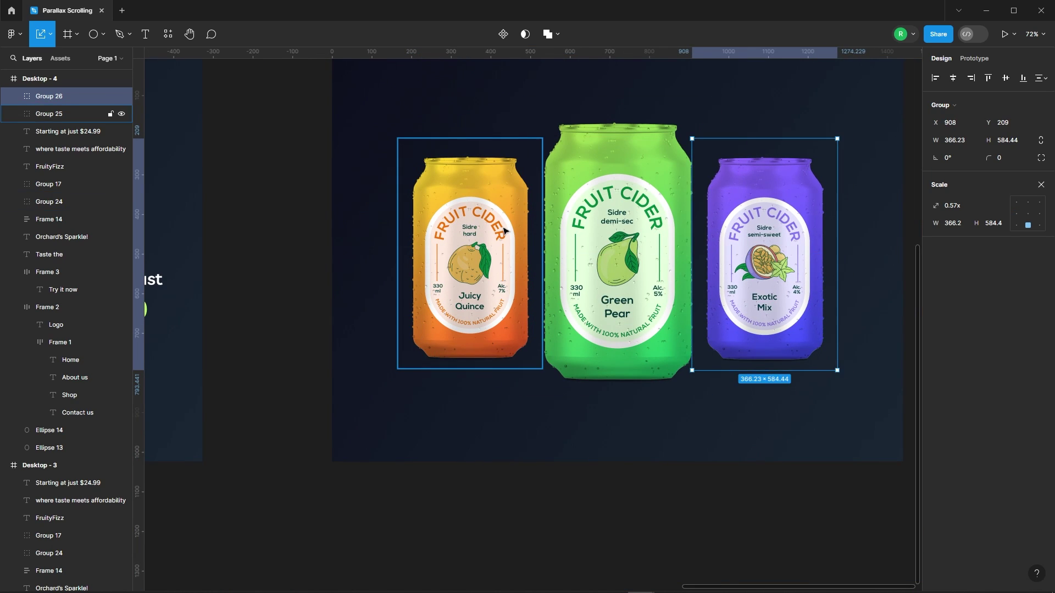
Nudge the orange can 3 px right, closer to the green can
{"action": "left_click", "coordinate": [504, 232]}
{"action": "key", "text": "Right"}
{"action": "key", "text": "Right"}
{"action": "key", "text": "Right"}
{"action": "scroll", "coordinate": [552, 222], "scroll_direction": "down", "scroll_amount": 4}
{"action": "left_click", "coordinate": [395, 177]}
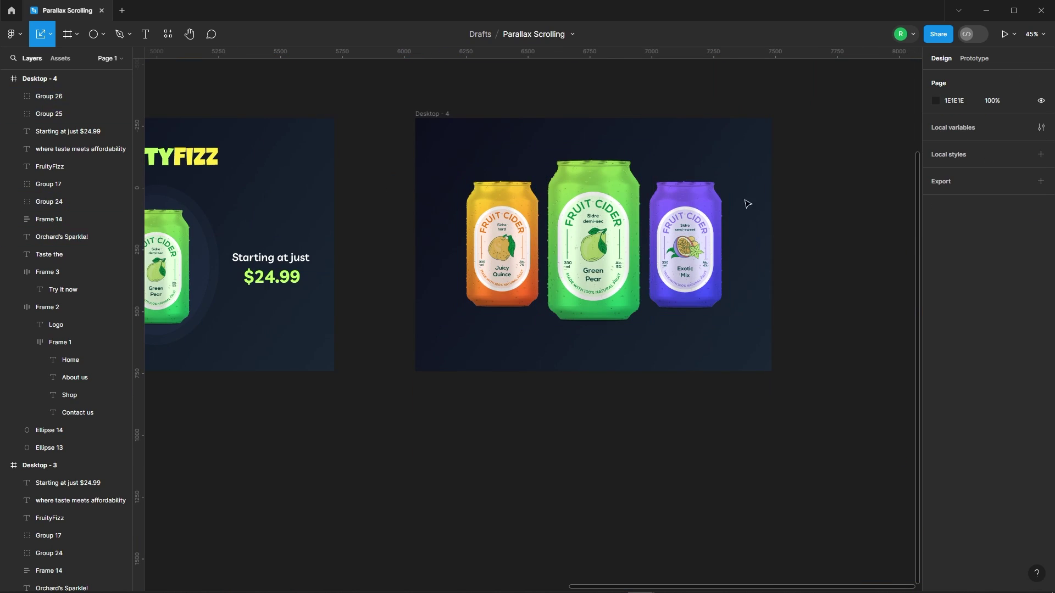
Nudge the three flavour cans slightly upward together within Desktop - 4
{"action": "left_click_drag", "start_coordinate": [748, 204], "coordinate": [520, 304]}
{"action": "key", "text": "shift+Up"}
{"action": "key", "text": "shift+Down"}
{"action": "key", "text": "shift+Up"}
{"action": "left_click", "coordinate": [791, 213]}
Copy the Try it now button from Desktop - 1 into Desktop - 4 below the green can and centre it horizontally in the frame
{"action": "scroll", "coordinate": [794, 211], "scroll_direction": "down", "scroll_amount": 5}
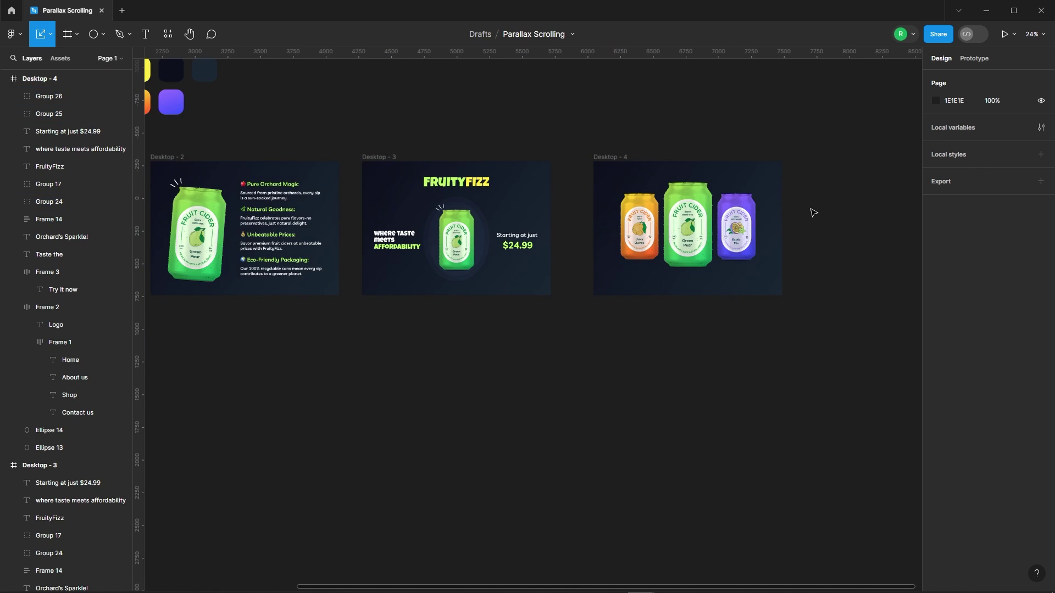
{"action": "scroll", "coordinate": [813, 213], "scroll_direction": "down", "scroll_amount": 4}
{"action": "left_click", "coordinate": [278, 246]}
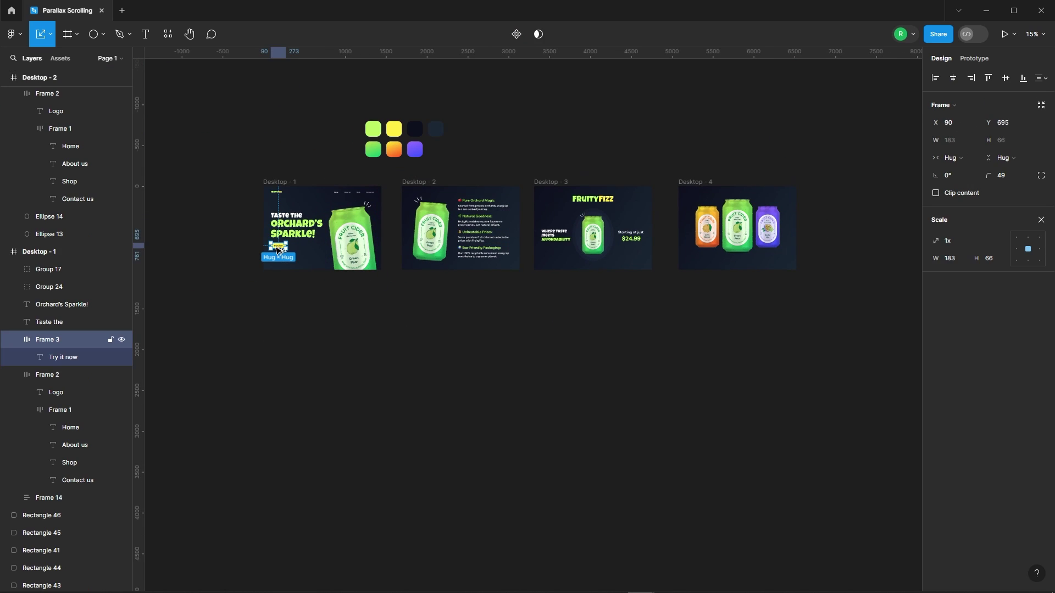
{"action": "left_click_drag", "start_coordinate": [278, 246], "coordinate": [753, 335]}
{"action": "left_click", "coordinate": [820, 303]}
{"action": "scroll", "coordinate": [817, 287], "scroll_direction": "up", "scroll_amount": 5}
{"action": "left_click_drag", "start_coordinate": [697, 380], "coordinate": [668, 222]}
{"action": "scroll", "coordinate": [714, 167], "scroll_direction": "up", "scroll_amount": 5}
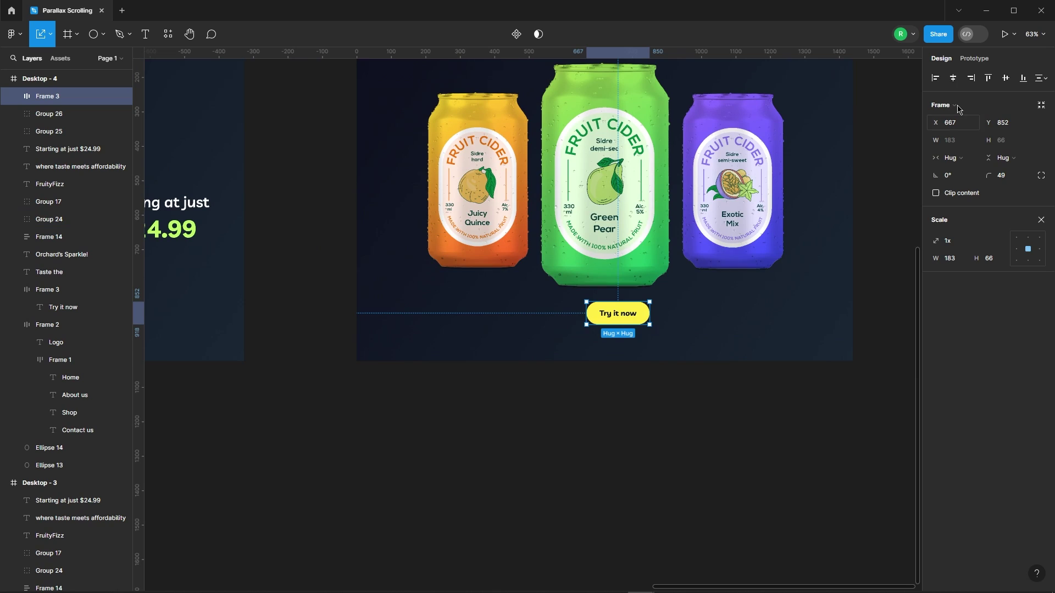
{"action": "left_click", "coordinate": [953, 78]}
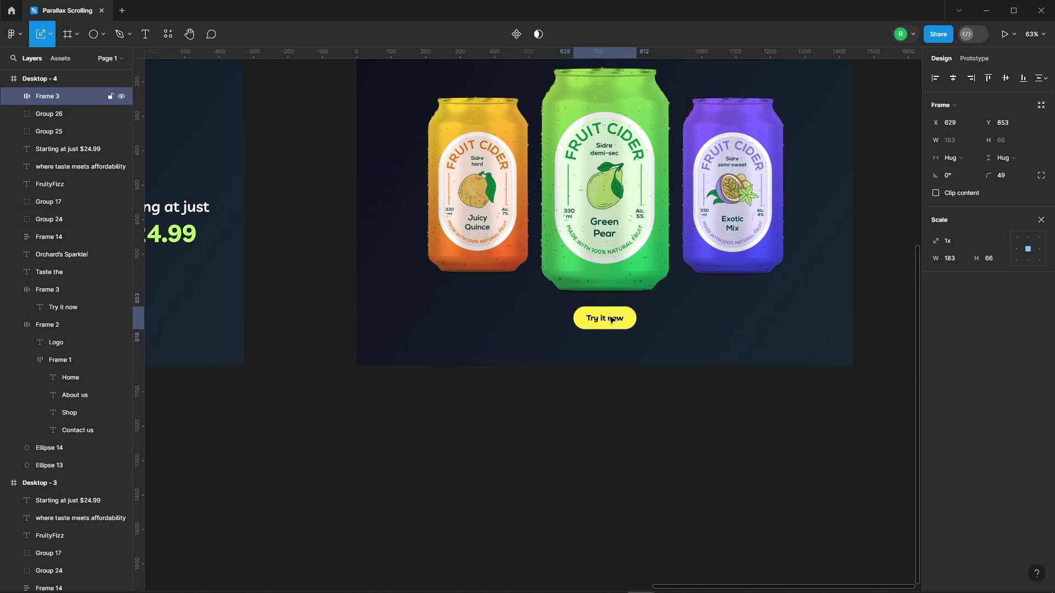
{"action": "scroll", "coordinate": [617, 306], "scroll_direction": "up", "scroll_amount": 2}
{"action": "left_click", "coordinate": [575, 487]}
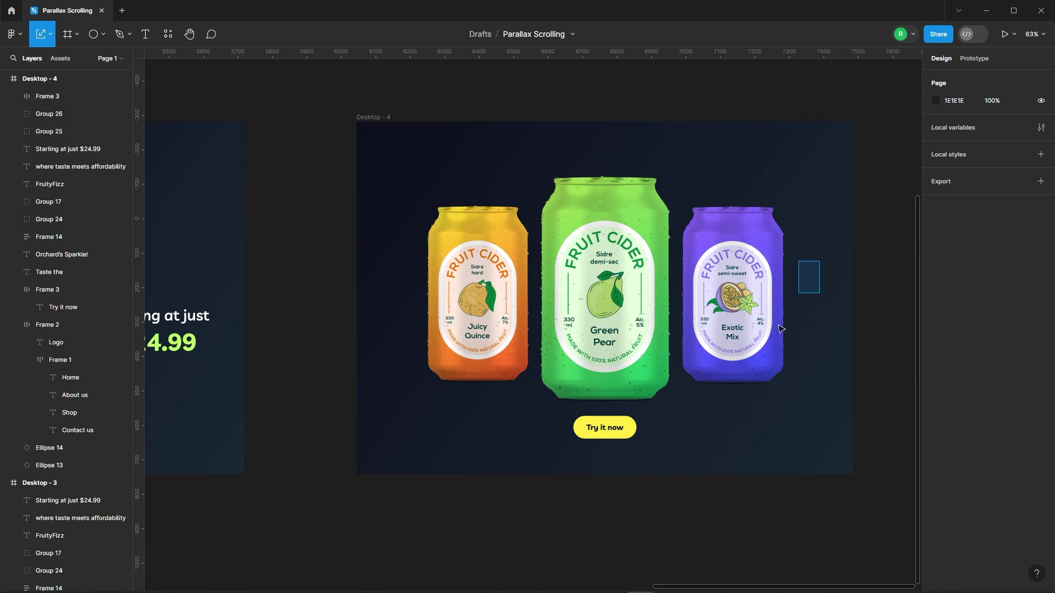
Nudge the three cans and the Try it now button up a few pixels together in Desktop - 4
{"action": "left_click_drag", "start_coordinate": [782, 329], "coordinate": [493, 402]}
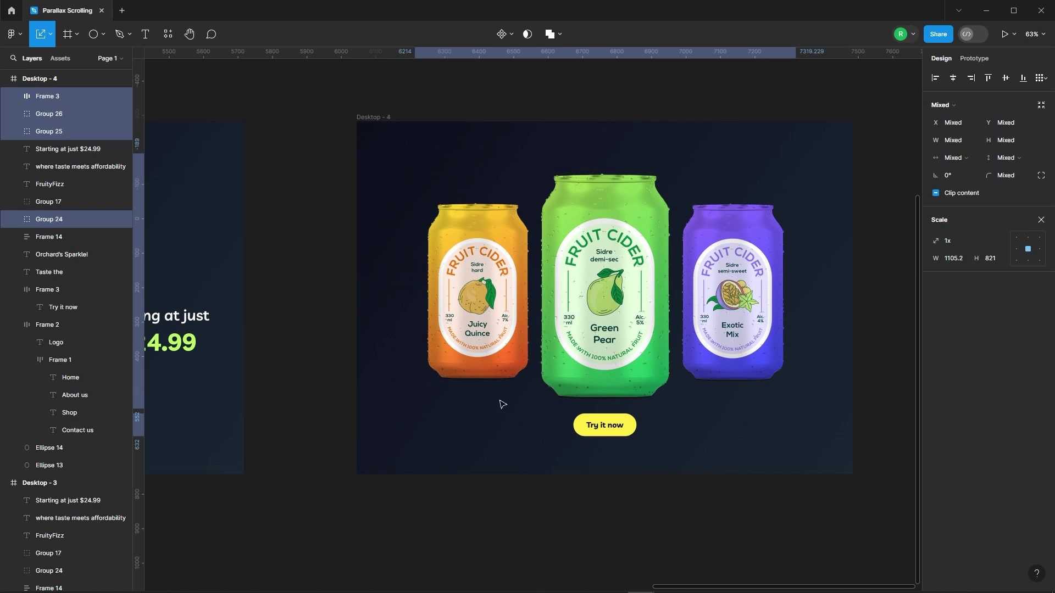
{"action": "left_click", "coordinate": [681, 511]}
{"action": "scroll", "coordinate": [549, 313], "scroll_direction": "down", "scroll_amount": 4}
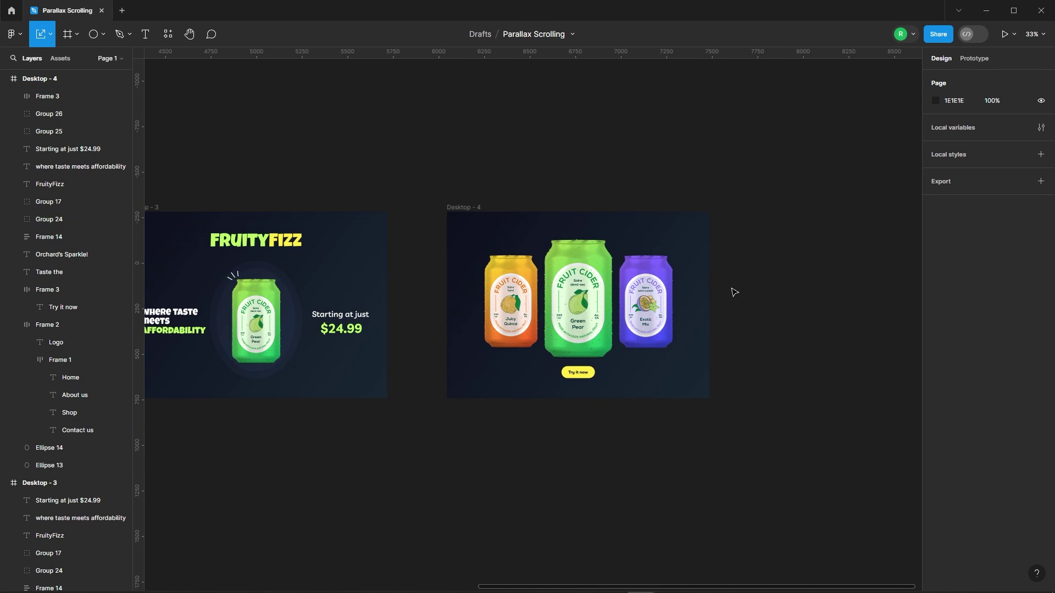
Copy the orange can, purple can and Try it now button from Desktop - 4 and paste them into Desktop - 3
{"action": "scroll", "coordinate": [380, 406], "scroll_direction": "up", "scroll_amount": 2}
{"action": "left_click", "coordinate": [555, 299]}
{"action": "left_click", "coordinate": [724, 292], "text": "shift"}
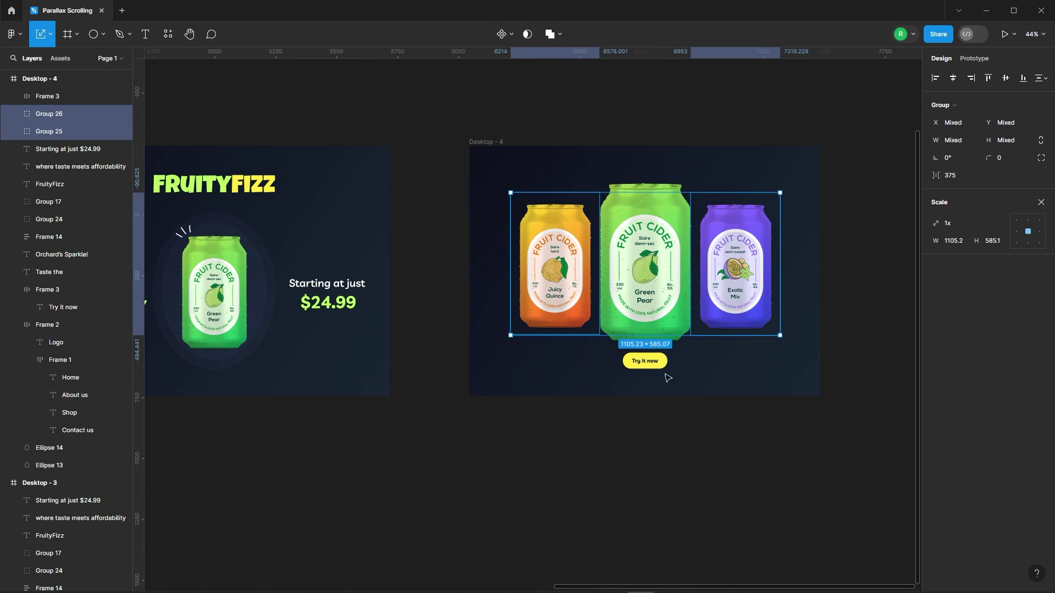
{"action": "left_click", "coordinate": [639, 361], "text": "shift"}
{"action": "right_click", "coordinate": [562, 230]}
{"action": "left_click", "coordinate": [568, 236]}
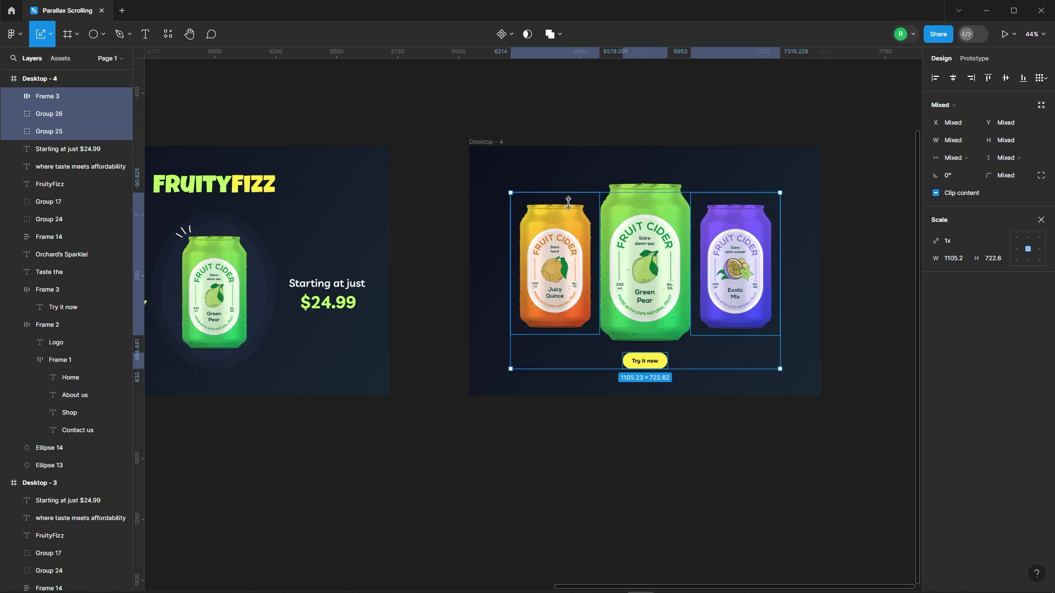
{"action": "scroll", "coordinate": [724, 251], "scroll_direction": "down", "scroll_amount": 5}
{"action": "scroll", "coordinate": [355, 238], "scroll_direction": "up", "scroll_amount": 4}
{"action": "left_click", "coordinate": [736, 225]}
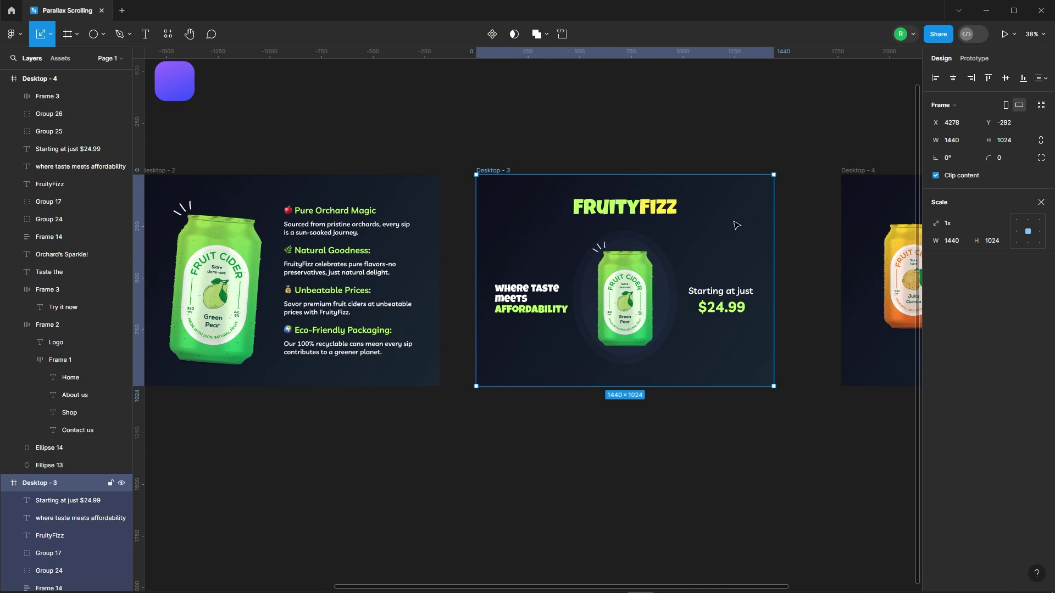
{"action": "key", "text": "ctrl+v"}
Move the pasted cans and button straight down past the lower edge of Desktop - 3, keeping them inside that frame's layers
{"action": "scroll", "coordinate": [720, 219], "scroll_direction": "up", "scroll_amount": 3}
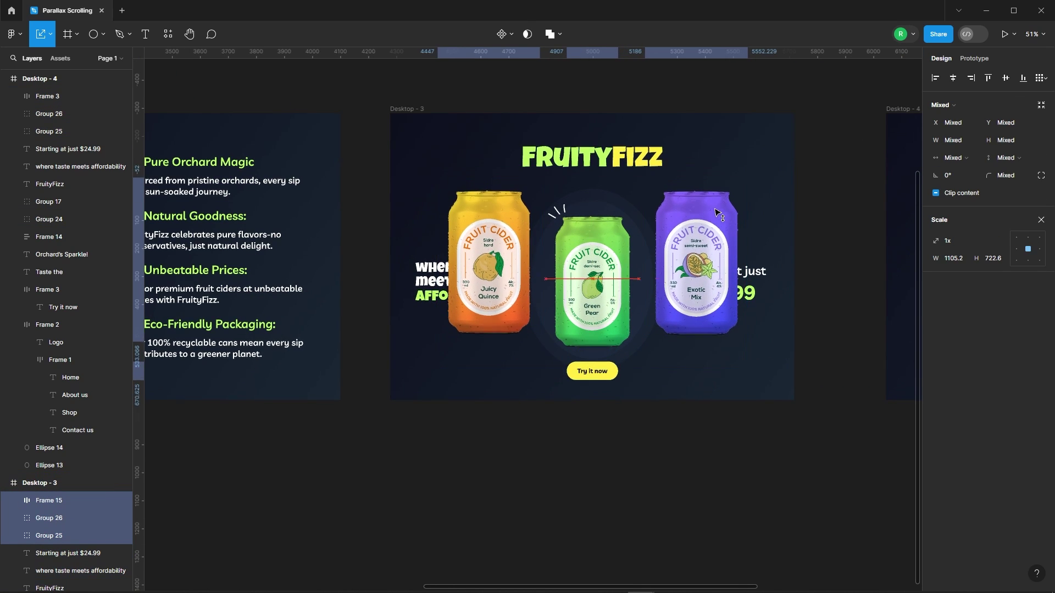
{"action": "left_click_drag", "start_coordinate": [717, 214], "coordinate": [700, 432]}
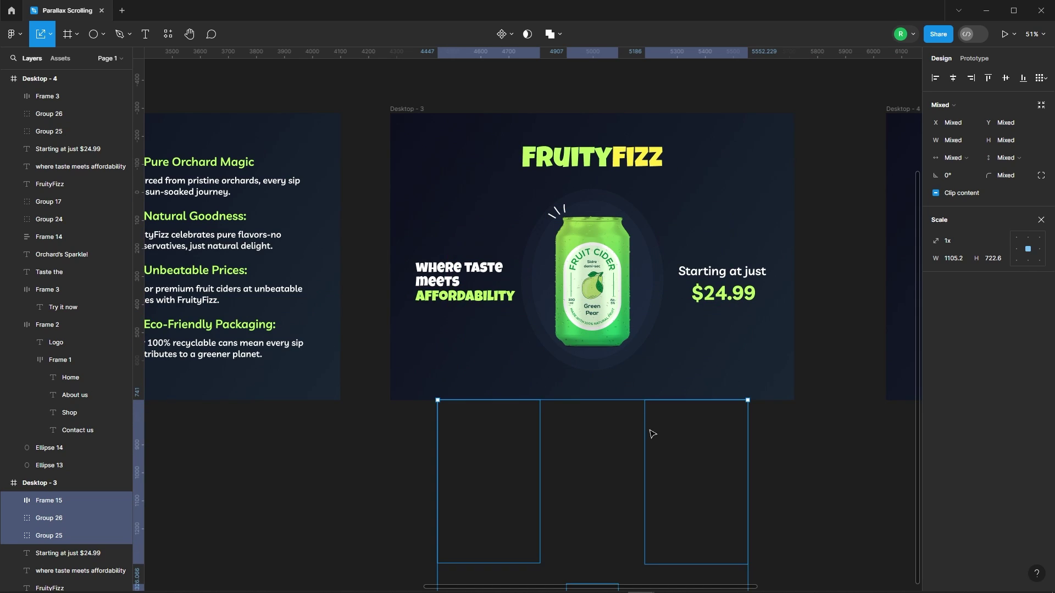
{"action": "scroll", "coordinate": [566, 363], "scroll_direction": "down", "scroll_amount": 5}
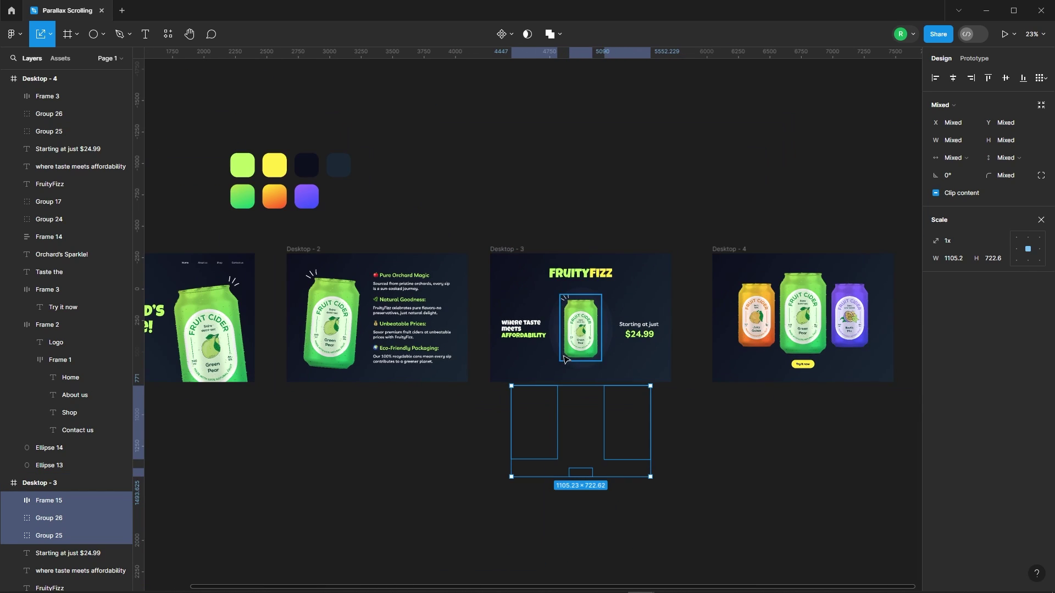
{"action": "left_click", "coordinate": [1041, 221]}
{"action": "left_click", "coordinate": [718, 216]}
Turn Clip content off on Desktop - 3 to check the cans and button below it, and turn clipping back on
{"action": "left_click", "coordinate": [507, 249]}
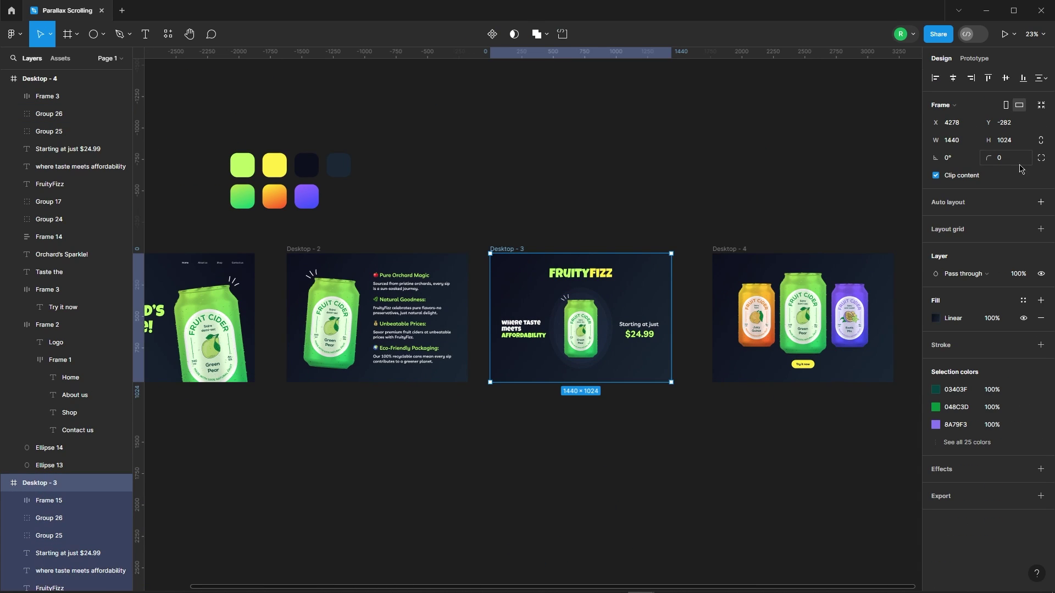
{"action": "left_click", "coordinate": [936, 175]}
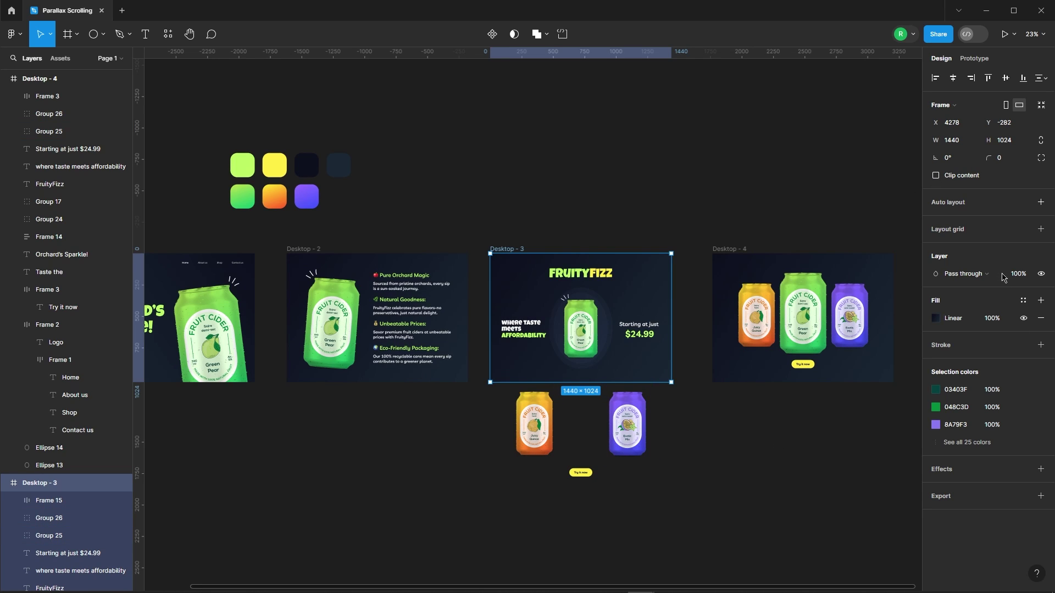
{"action": "left_click", "coordinate": [936, 176]}
{"action": "left_click", "coordinate": [756, 199]}
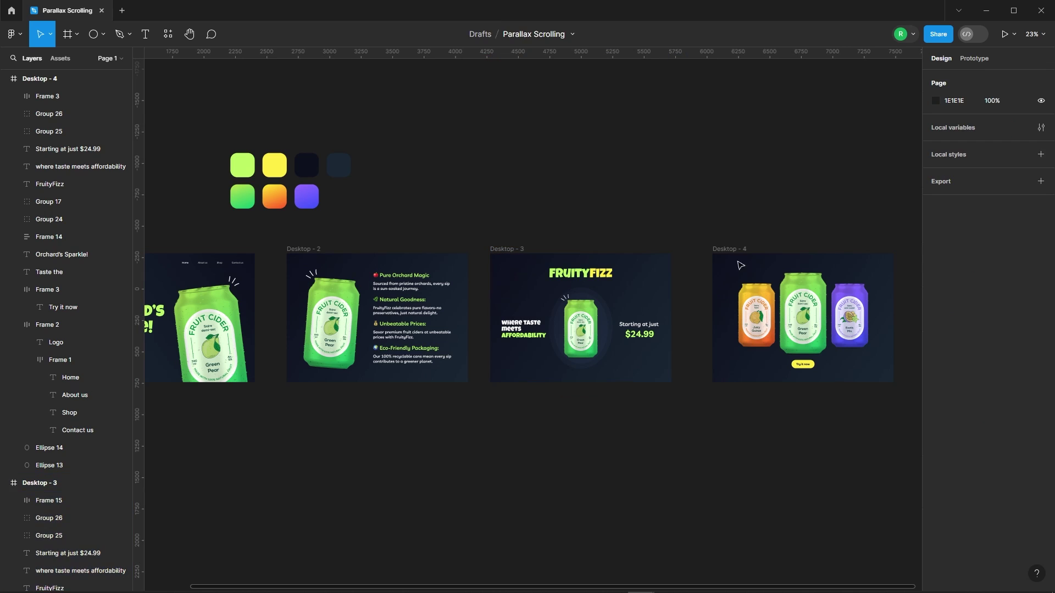
Connect Desktop - 1 to Desktop - 2 with a prototype interaction triggered On drag
{"action": "scroll", "coordinate": [761, 199], "scroll_direction": "down", "scroll_amount": 5}
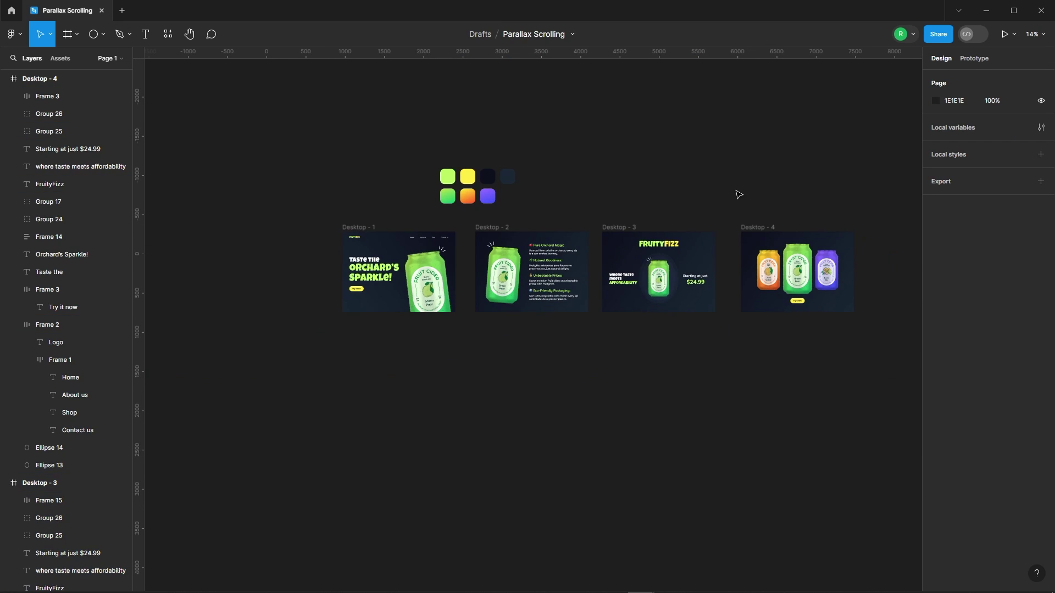
{"action": "scroll", "coordinate": [417, 270], "scroll_direction": "up", "scroll_amount": 8}
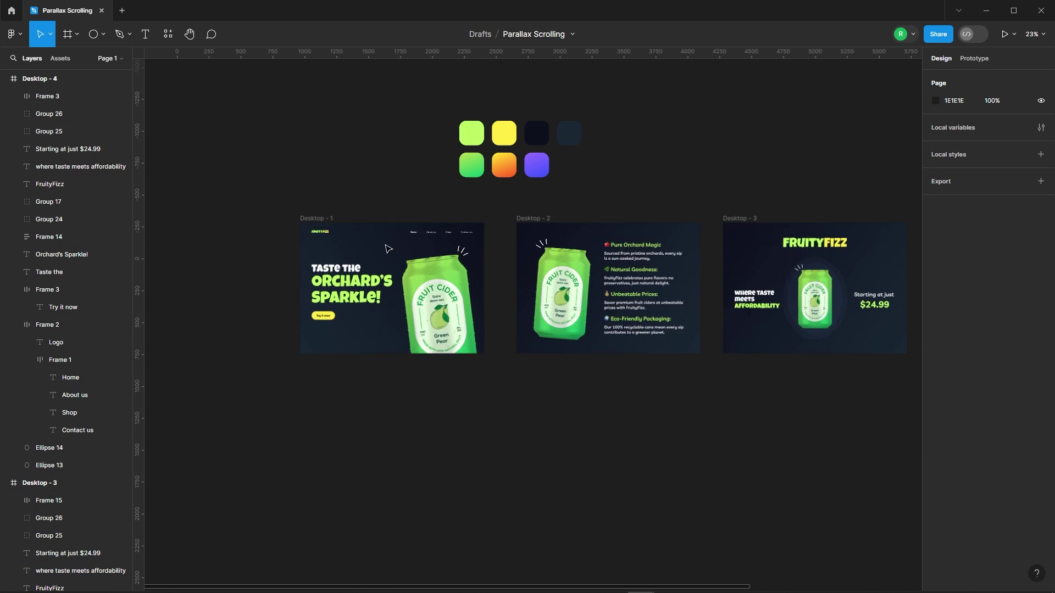
{"action": "left_click", "coordinate": [263, 208]}
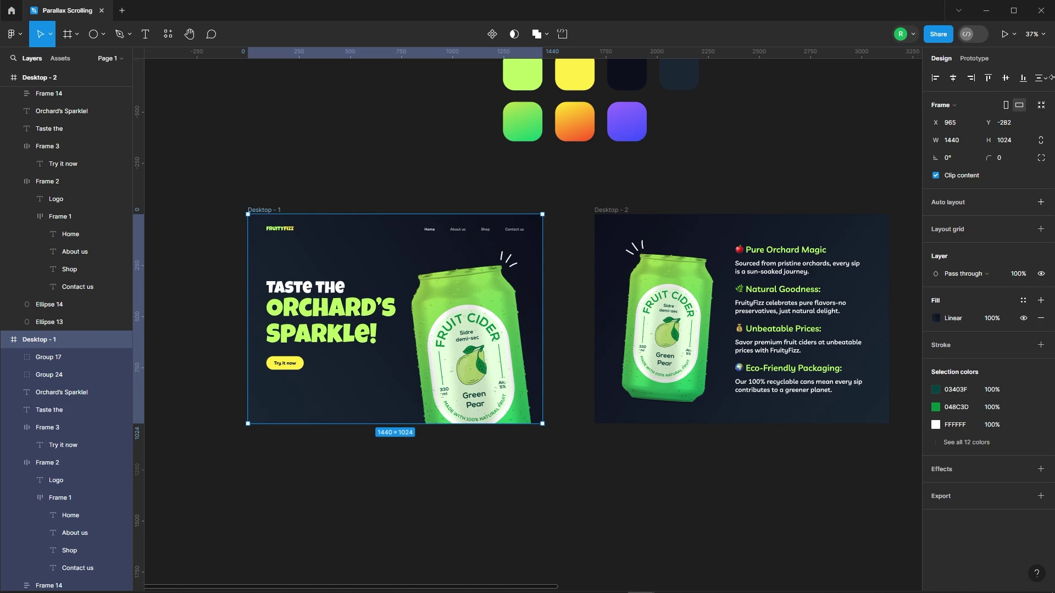
{"action": "left_click", "coordinate": [974, 58]}
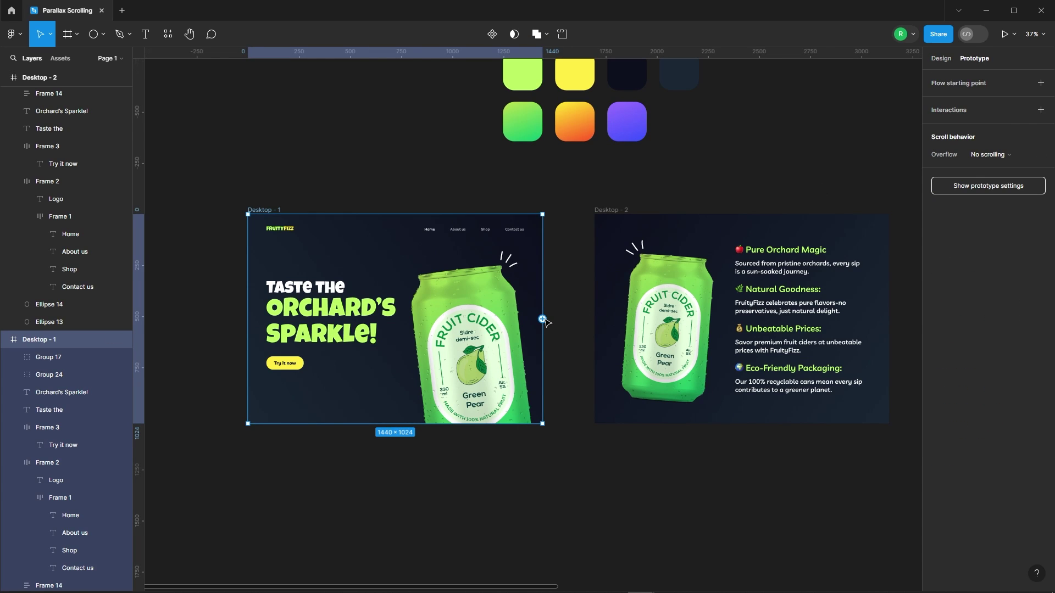
{"action": "left_click_drag", "start_coordinate": [542, 318], "coordinate": [628, 323]}
{"action": "left_click", "coordinate": [553, 347]}
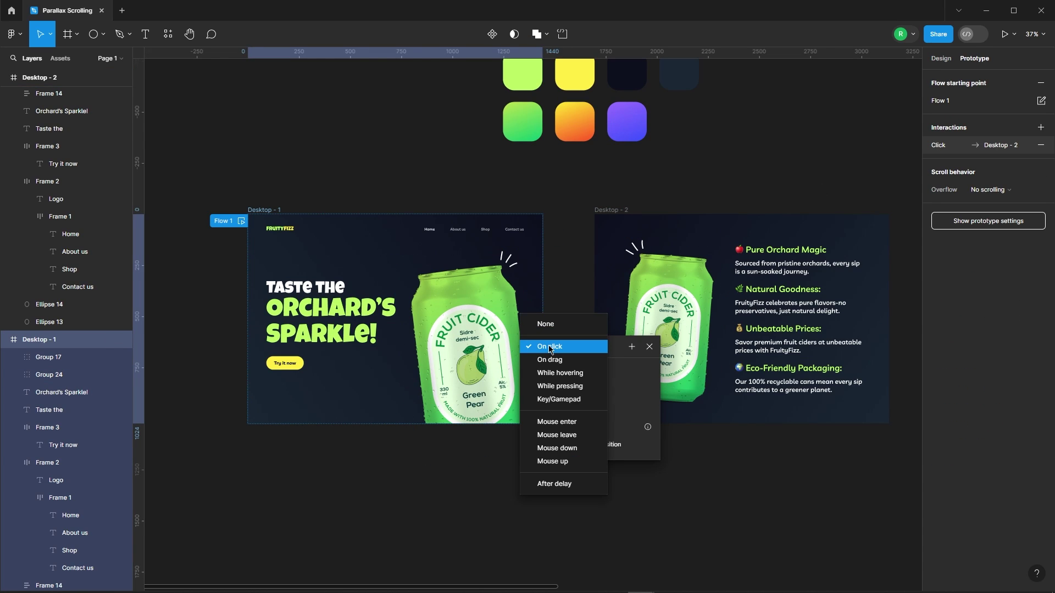
{"action": "left_click", "coordinate": [571, 360]}
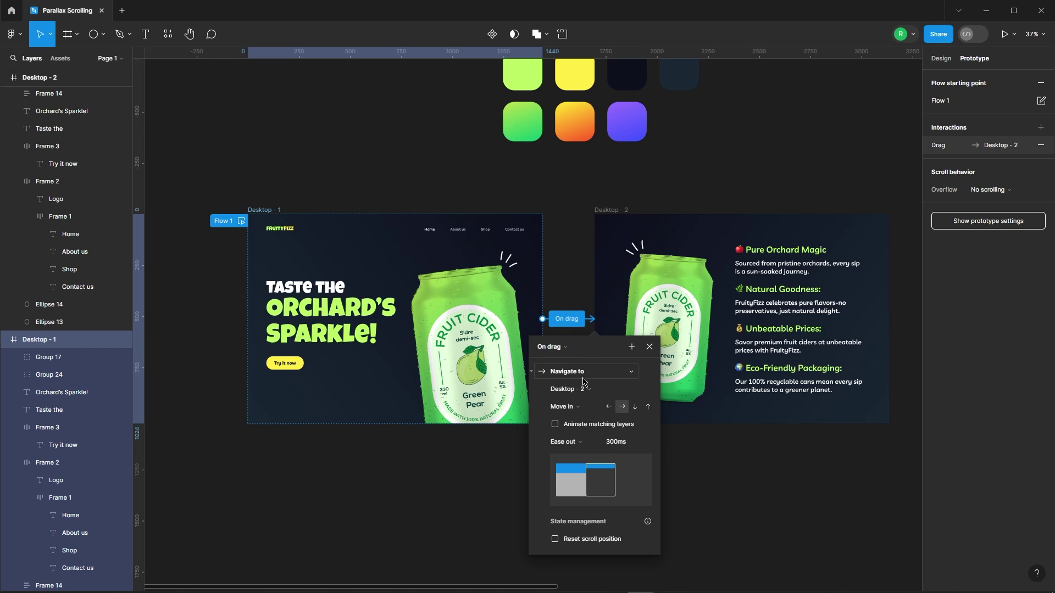
Set the Desktop - 1 transition to Smart animate, 1500 ms, with a custom bezier curve of 1, 0.17, 0.31, 1
{"action": "left_click", "coordinate": [568, 410]}
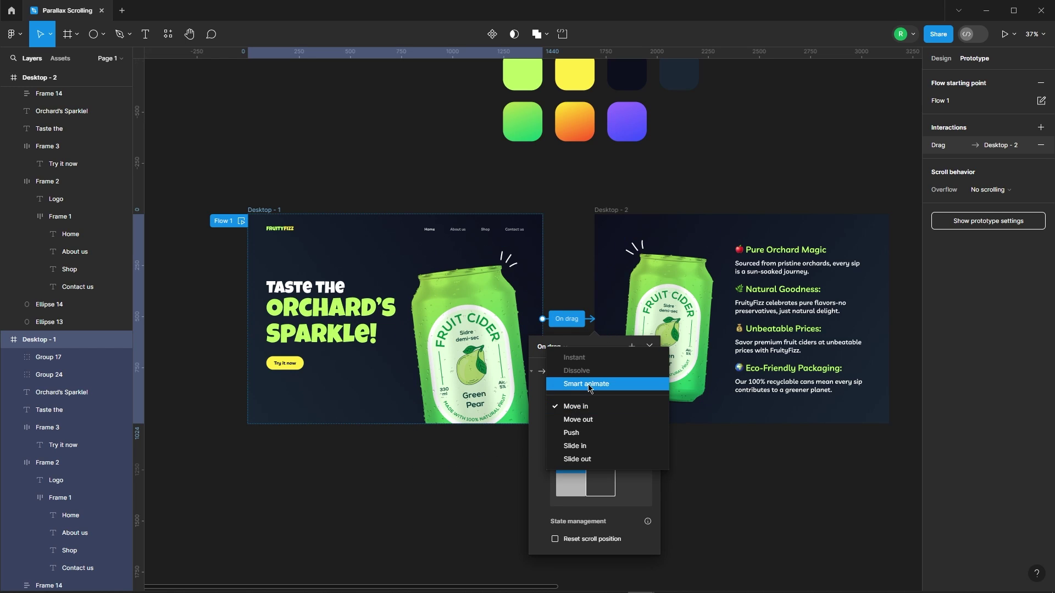
{"action": "left_click", "coordinate": [589, 387]}
{"action": "left_click", "coordinate": [563, 422]}
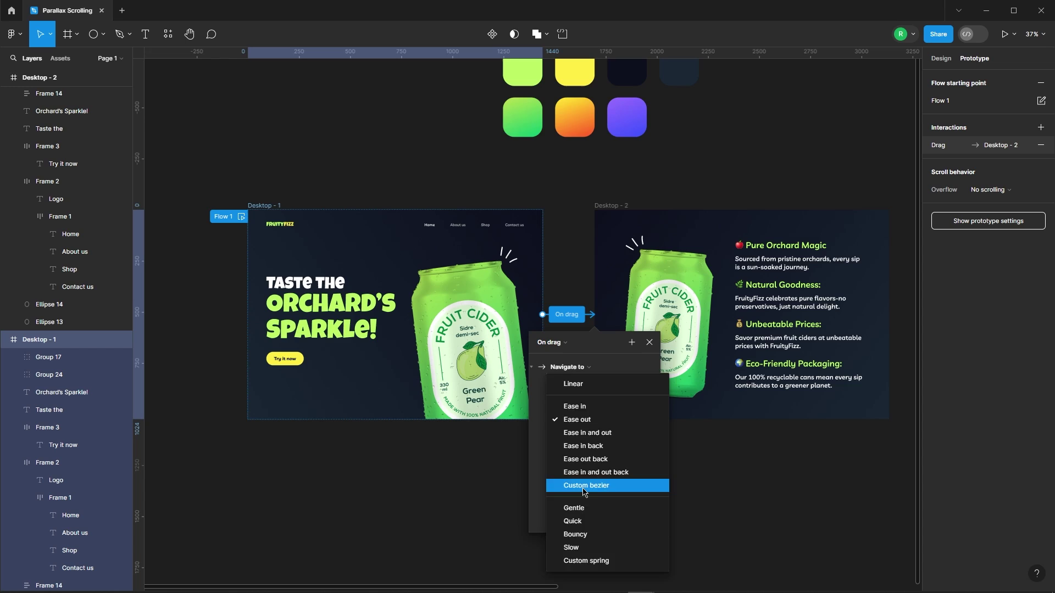
{"action": "left_click", "coordinate": [574, 482]}
{"action": "scroll", "coordinate": [686, 390], "scroll_direction": "down", "scroll_amount": 3}
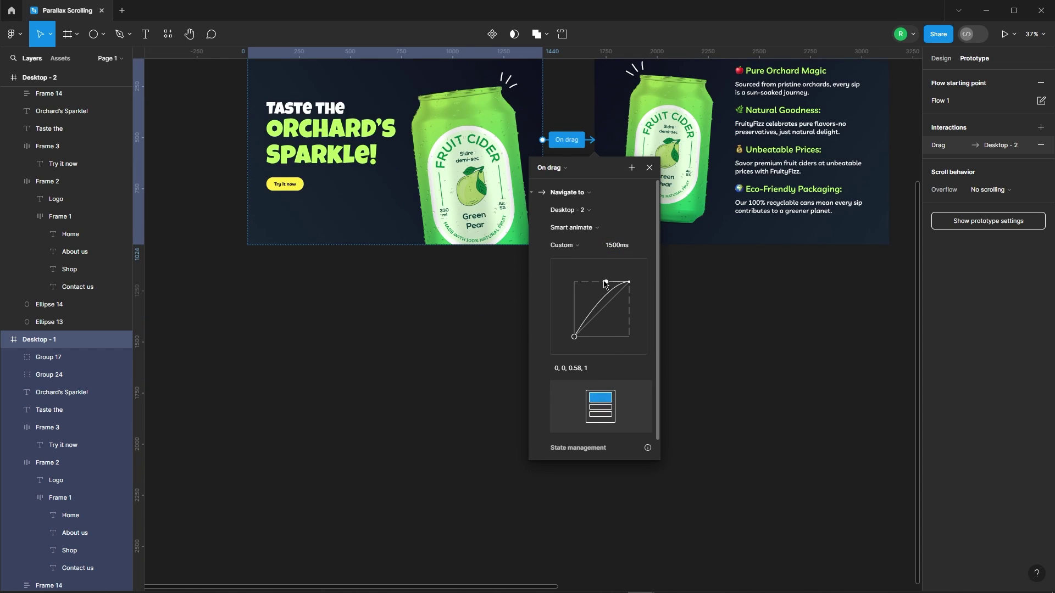
{"action": "left_click_drag", "start_coordinate": [606, 282], "coordinate": [587, 283]}
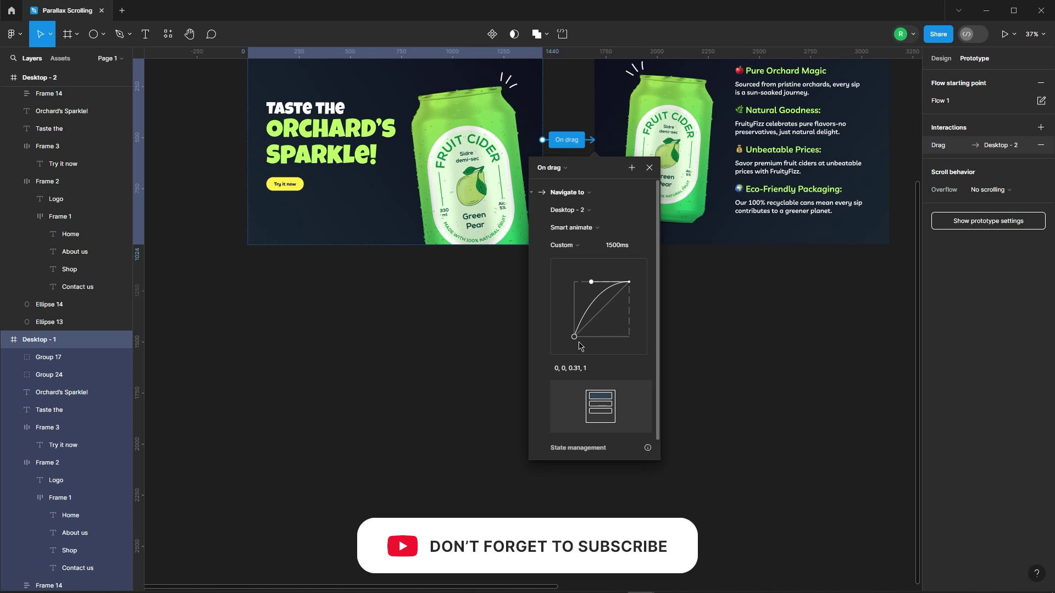
{"action": "left_click_drag", "start_coordinate": [574, 336], "coordinate": [646, 329]}
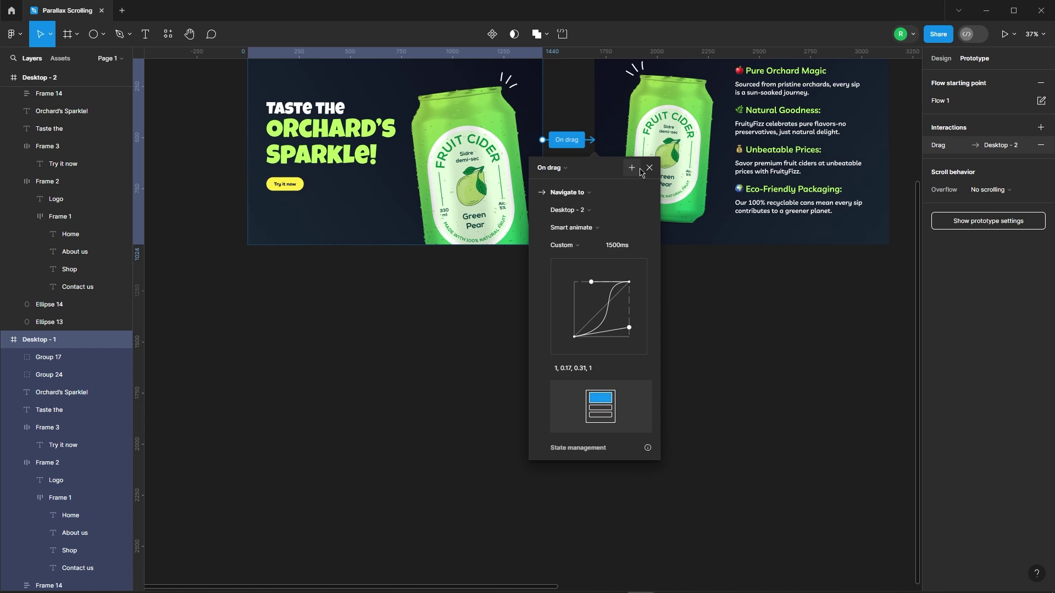
{"action": "left_click", "coordinate": [650, 167]}
Preview Flow 1 fitted to the screen, test the transition from Desktop - 1 to Desktop - 2, and return to the design file
{"action": "scroll", "coordinate": [434, 337], "scroll_direction": "down", "scroll_amount": 3}
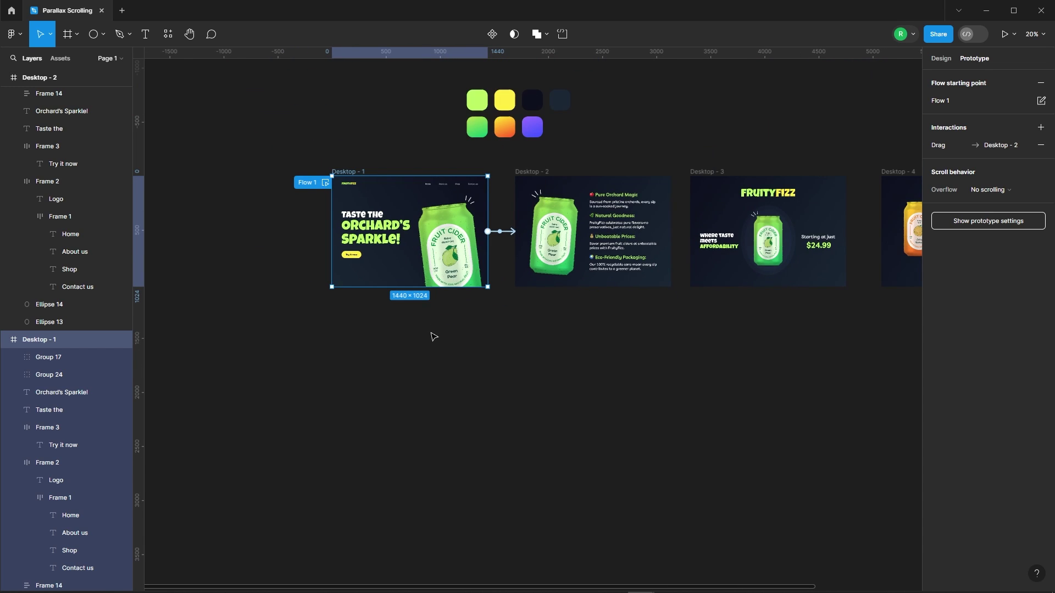
{"action": "left_click", "coordinate": [325, 183]}
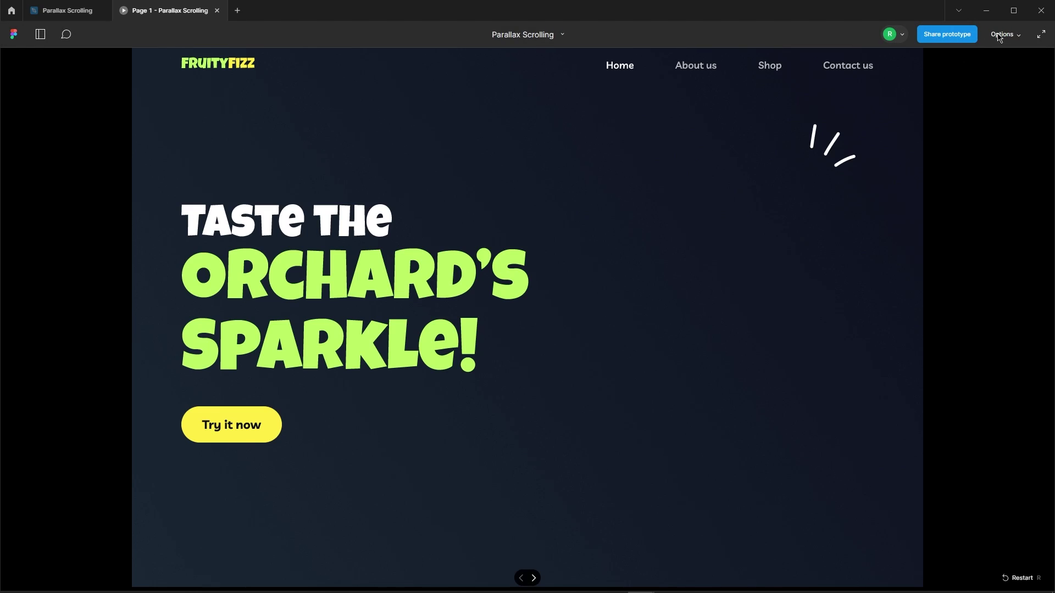
{"action": "left_click", "coordinate": [998, 34]}
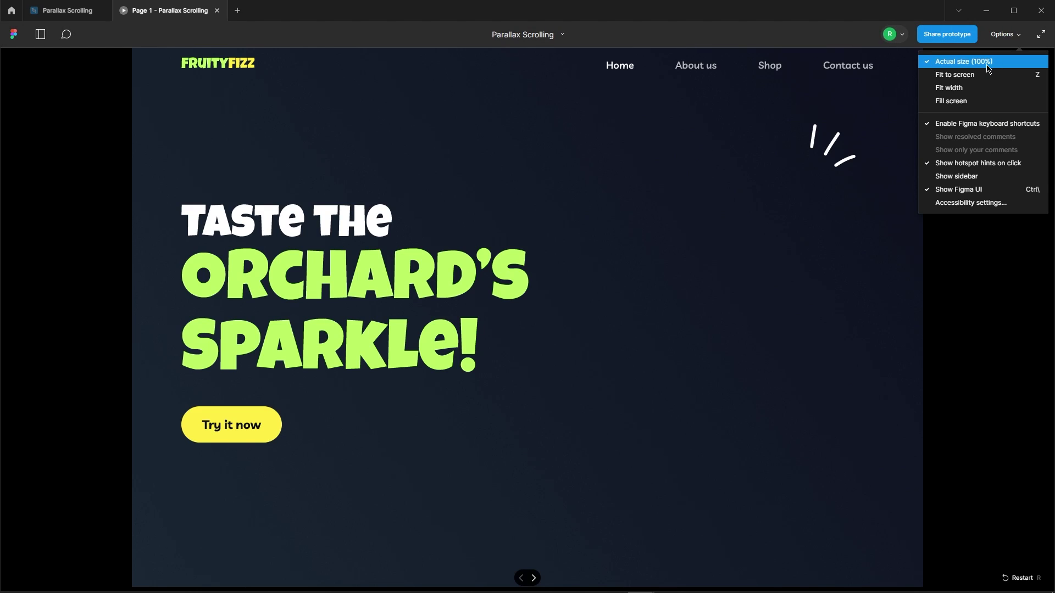
{"action": "left_click", "coordinate": [981, 65]}
{"action": "left_click", "coordinate": [1010, 38]}
{"action": "left_click", "coordinate": [980, 74]}
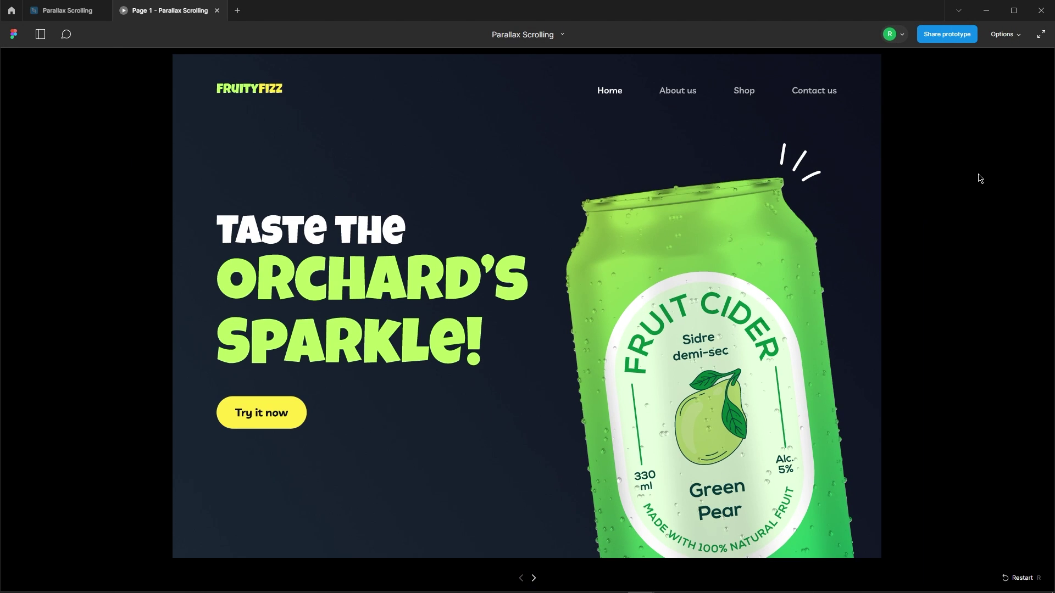
{"action": "left_click_drag", "start_coordinate": [701, 414], "coordinate": [672, 319]}
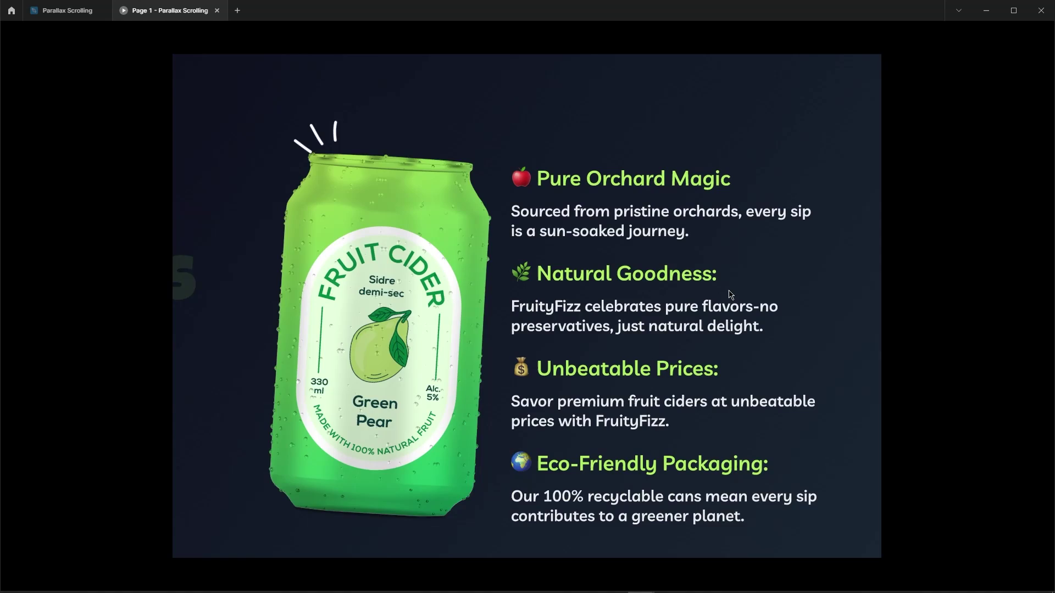
{"action": "left_click", "coordinate": [57, 11]}
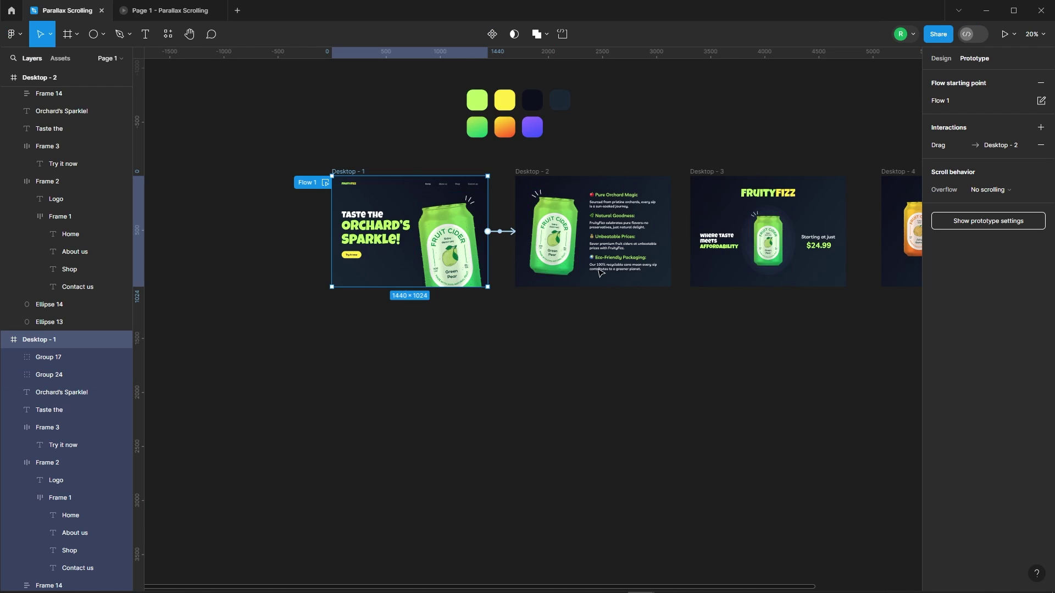
Connect Desktop - 2 to Desktop - 3 with an On drag interaction, using Smart animate with the same custom 1500 ms easing
{"action": "scroll", "coordinate": [440, 214], "scroll_direction": "down", "scroll_amount": 3}
{"action": "scroll", "coordinate": [654, 201], "scroll_direction": "up", "scroll_amount": 4}
{"action": "left_click", "coordinate": [341, 169]}
{"action": "scroll", "coordinate": [451, 192], "scroll_direction": "up", "scroll_amount": 2}
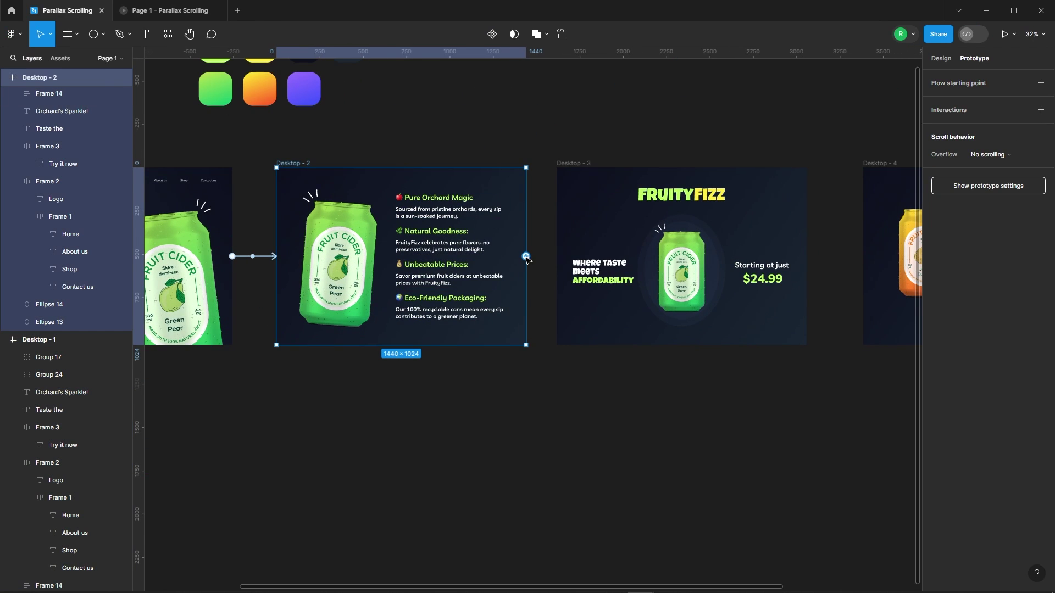
{"action": "left_click_drag", "start_coordinate": [526, 256], "coordinate": [605, 264]}
{"action": "left_click", "coordinate": [513, 283]}
{"action": "left_click", "coordinate": [517, 292]}
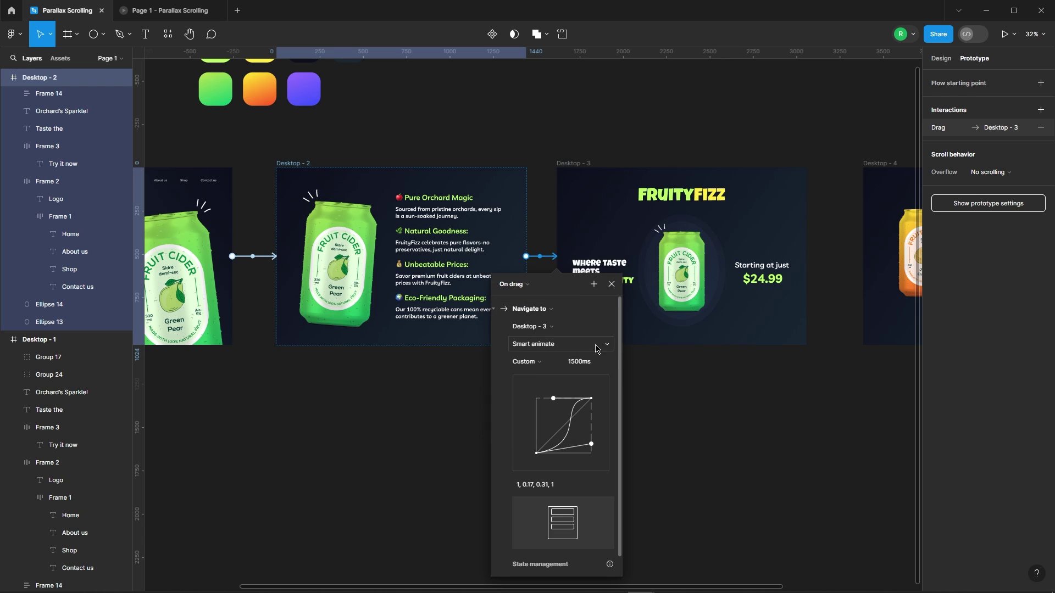
Connect Desktop - 3 to Desktop - 4 with an On drag interaction, using Smart animate with the same custom 1500 ms easing
{"action": "scroll", "coordinate": [355, 218], "scroll_direction": "down", "scroll_amount": 2}
{"action": "left_click", "coordinate": [497, 181]}
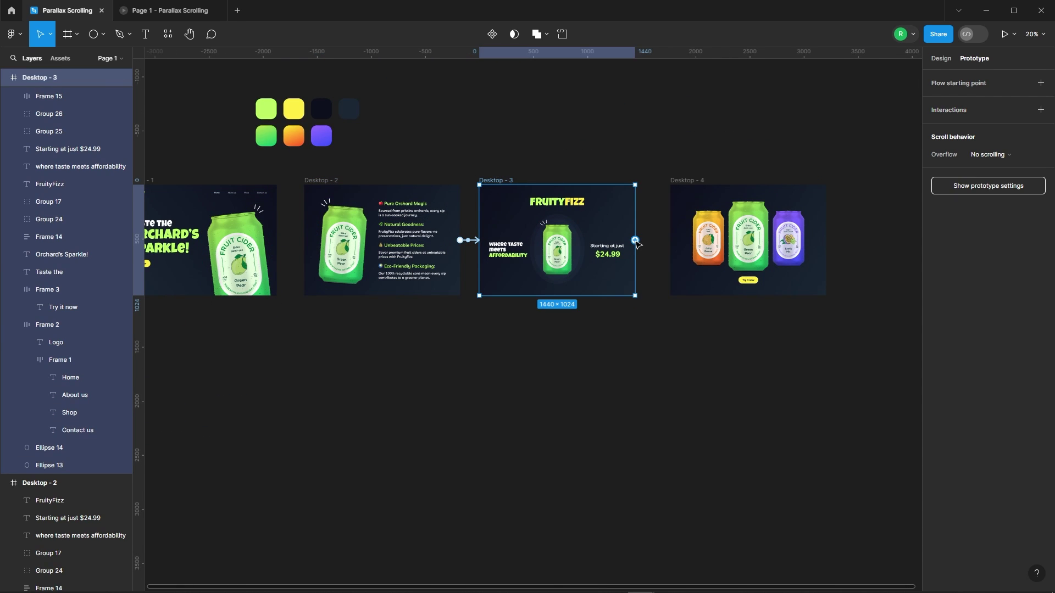
{"action": "left_click_drag", "start_coordinate": [636, 241], "coordinate": [714, 242]}
{"action": "left_click", "coordinate": [624, 268]}
{"action": "left_click", "coordinate": [629, 277]}
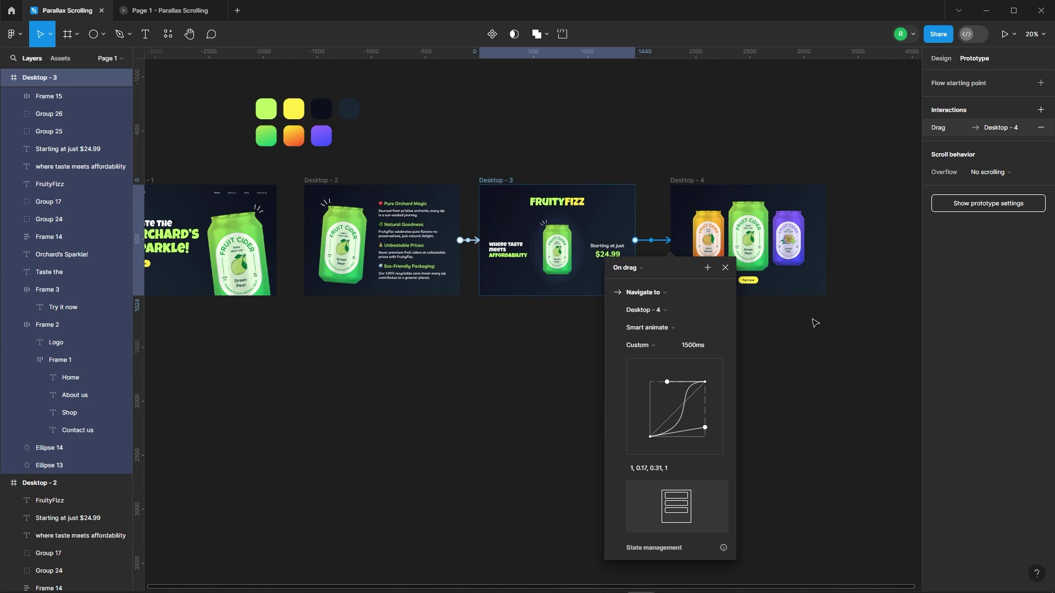
Test the drag transitions through to Desktop - 4 in the prototype preview and return to the design file
{"action": "left_click", "coordinate": [187, 10]}
{"action": "left_click_drag", "start_coordinate": [588, 236], "coordinate": [599, 472]}
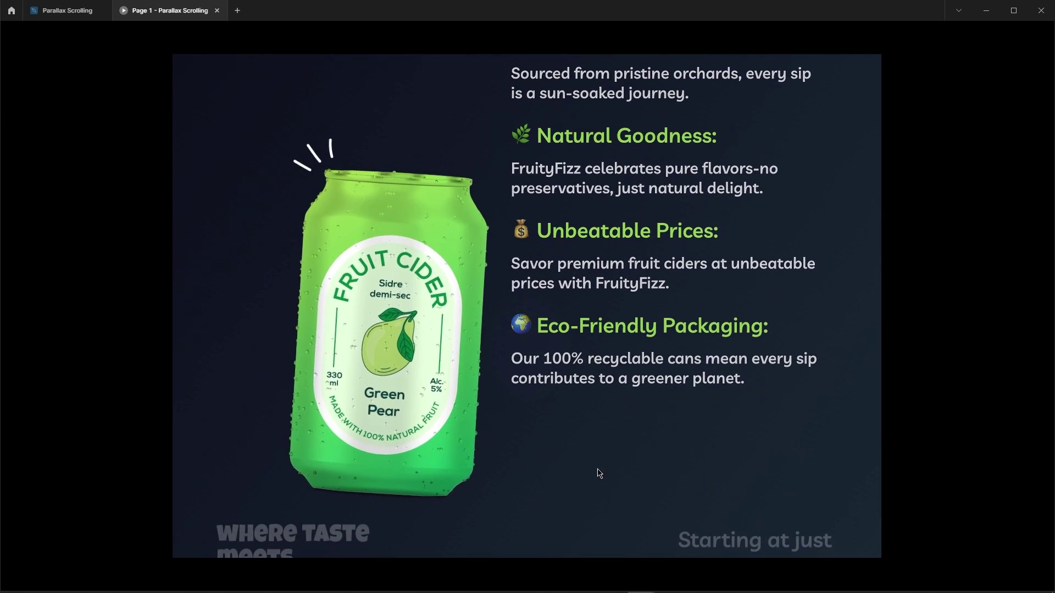
{"action": "left_click_drag", "start_coordinate": [577, 527], "coordinate": [581, 341]}
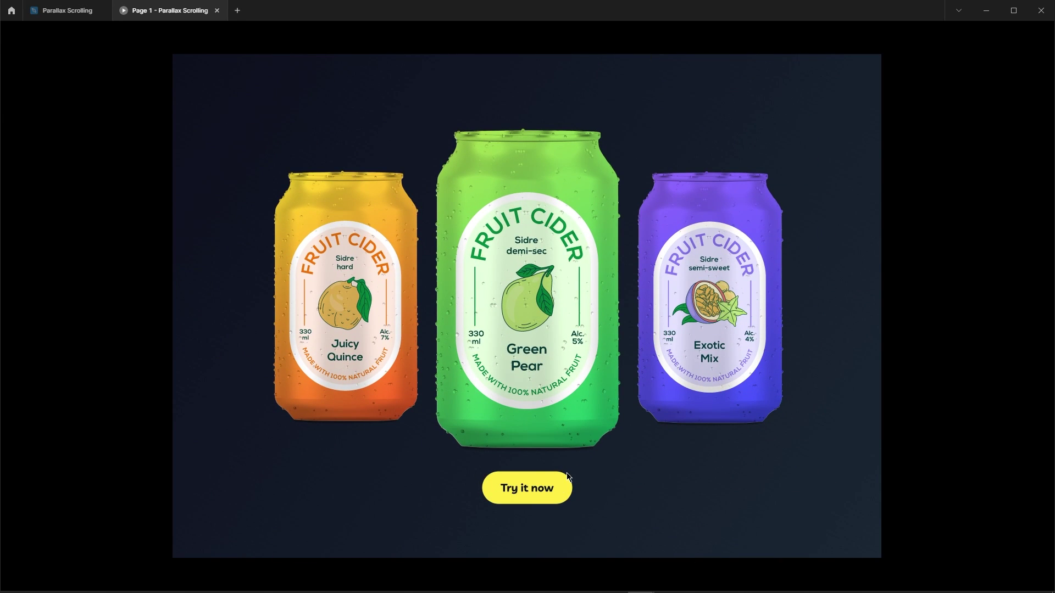
{"action": "left_click", "coordinate": [82, 11]}
Turn off Clip content for the Desktop - 3 frame to expose its cans and button outside the frame
{"action": "left_click", "coordinate": [519, 387]}
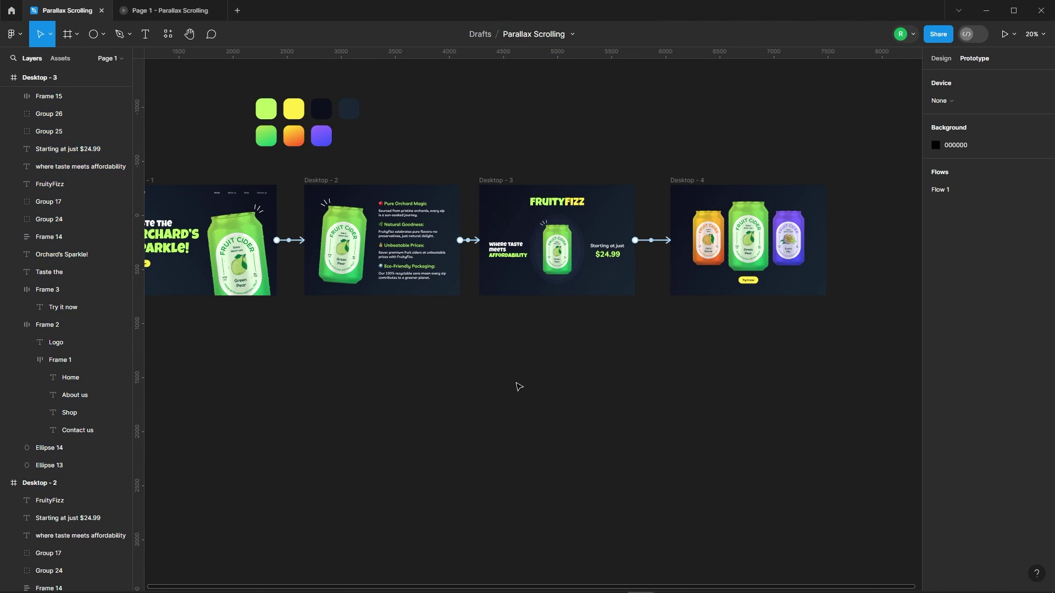
{"action": "left_click", "coordinate": [940, 59]}
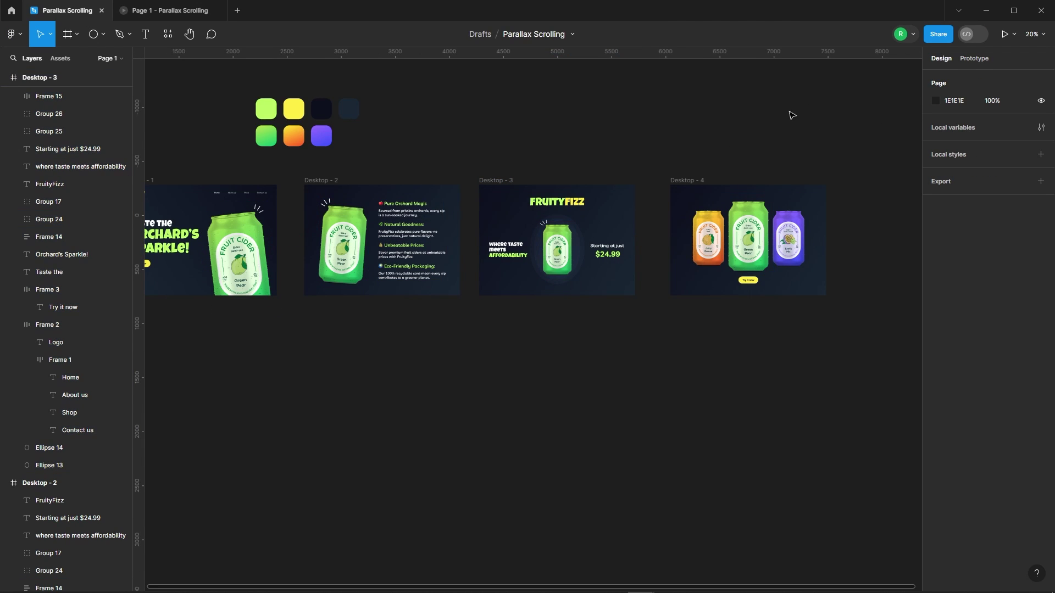
{"action": "left_click", "coordinate": [496, 182]}
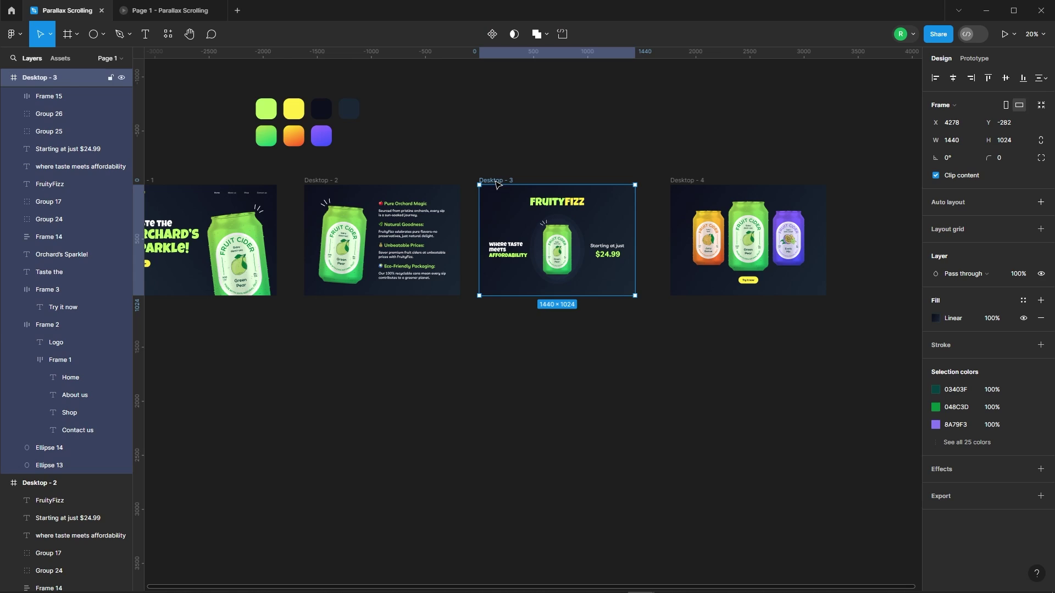
{"action": "left_click", "coordinate": [937, 176]}
Rename the yellow Try it now button layers of Desktop - 3 and Desktop - 4 to the matching name Btn
{"action": "left_click", "coordinate": [555, 376]}
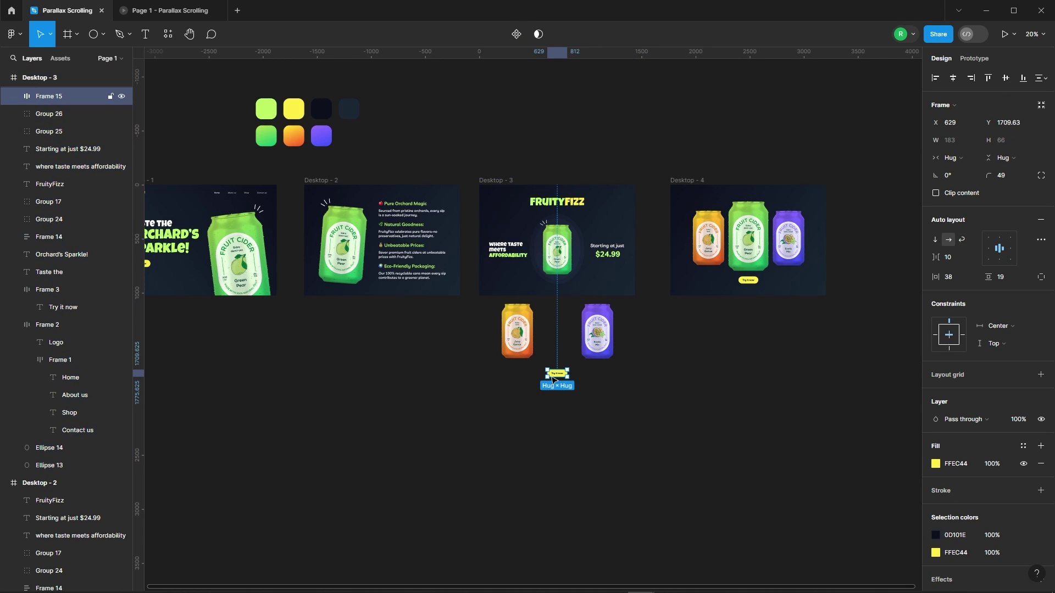
{"action": "left_click", "coordinate": [751, 283]}
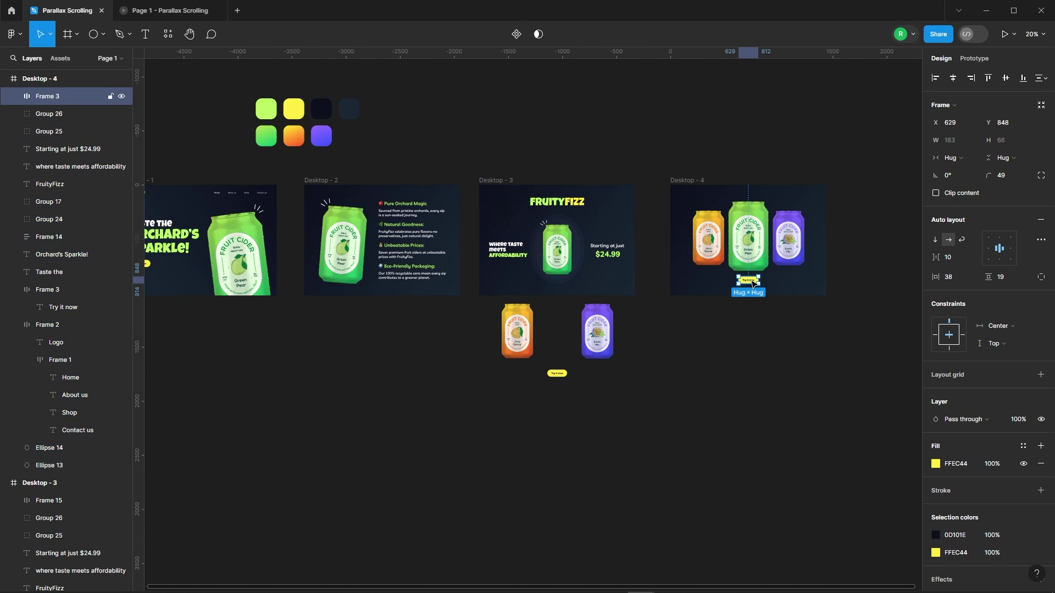
{"action": "left_click", "coordinate": [555, 378]}
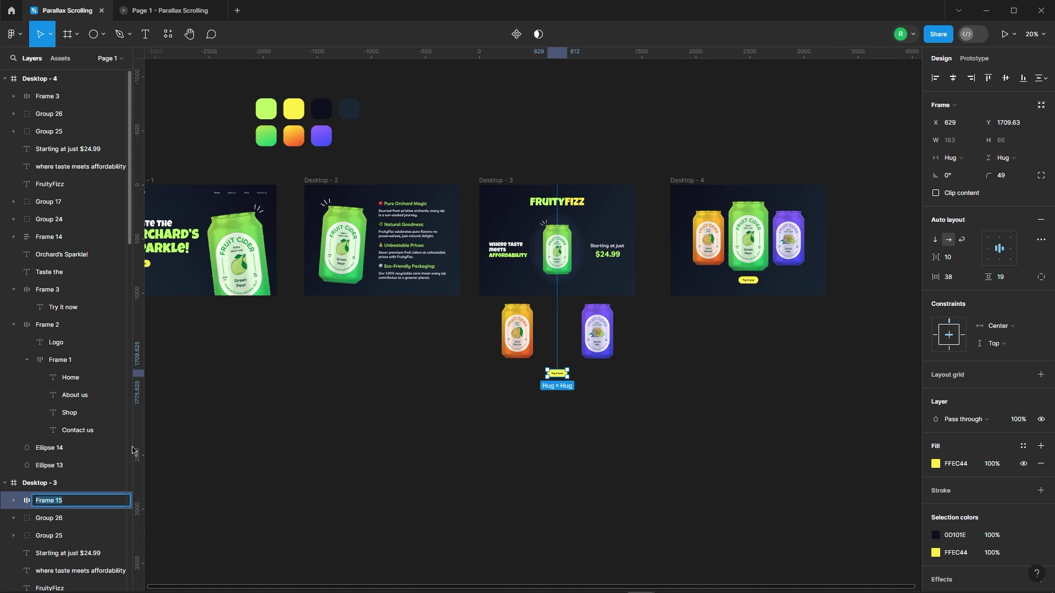
{"action": "left_click", "coordinate": [745, 282]}
{"action": "left_click", "coordinate": [57, 102]}
{"action": "type", "text": "Bt"}
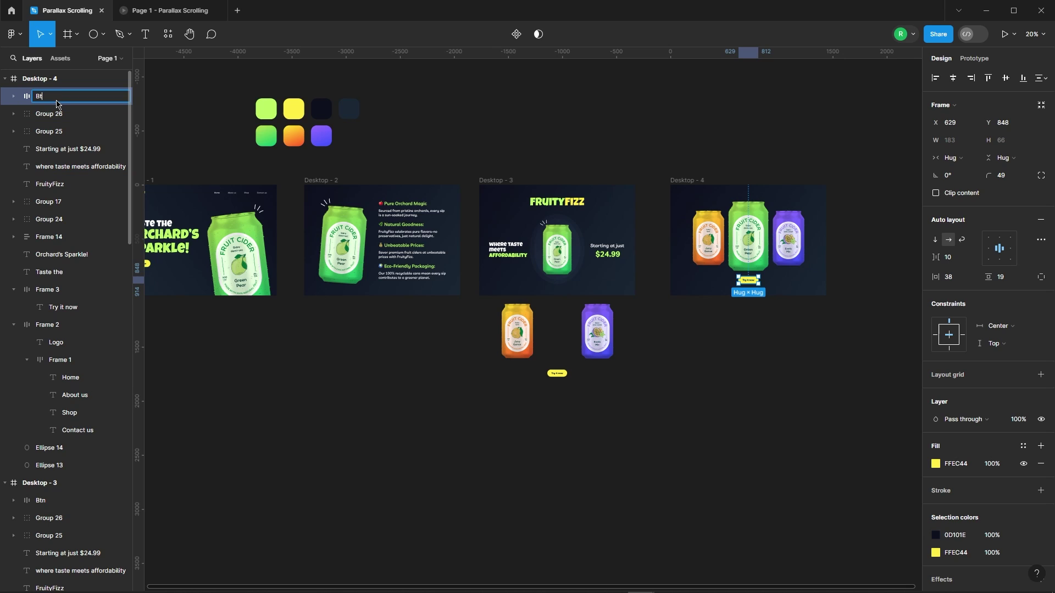
{"action": "type", "text": "n"}
{"action": "key", "text": "Return"}
{"action": "left_click", "coordinate": [702, 309]}
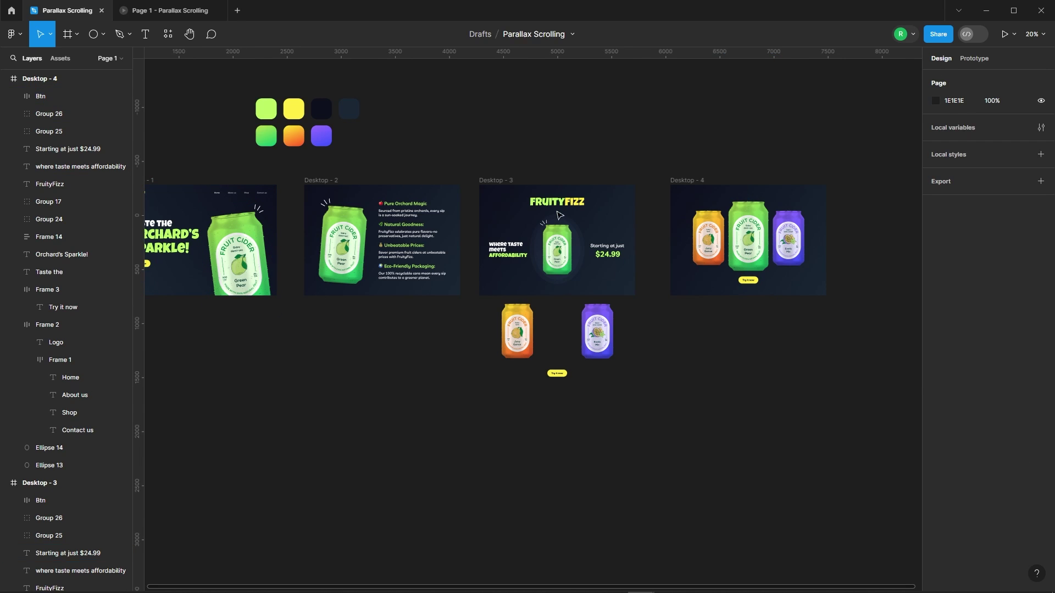
Turn Clip content back on for Desktop - 3 and check the result in the prototype preview
{"action": "left_click", "coordinate": [497, 181]}
{"action": "left_click", "coordinate": [937, 176]}
{"action": "left_click", "coordinate": [879, 182]}
{"action": "left_click", "coordinate": [188, 5]}
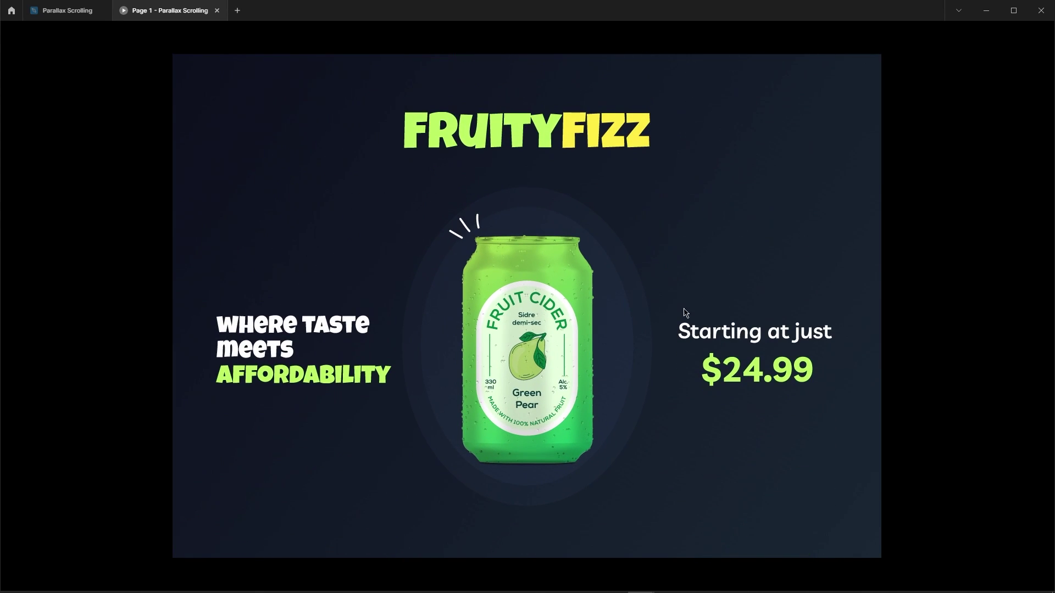
{"action": "left_click", "coordinate": [53, 16]}
Connect Desktop - 2 back to Desktop - 1 with a prototype interaction triggered On drag
{"action": "scroll", "coordinate": [616, 373], "scroll_direction": "down", "scroll_amount": 2}
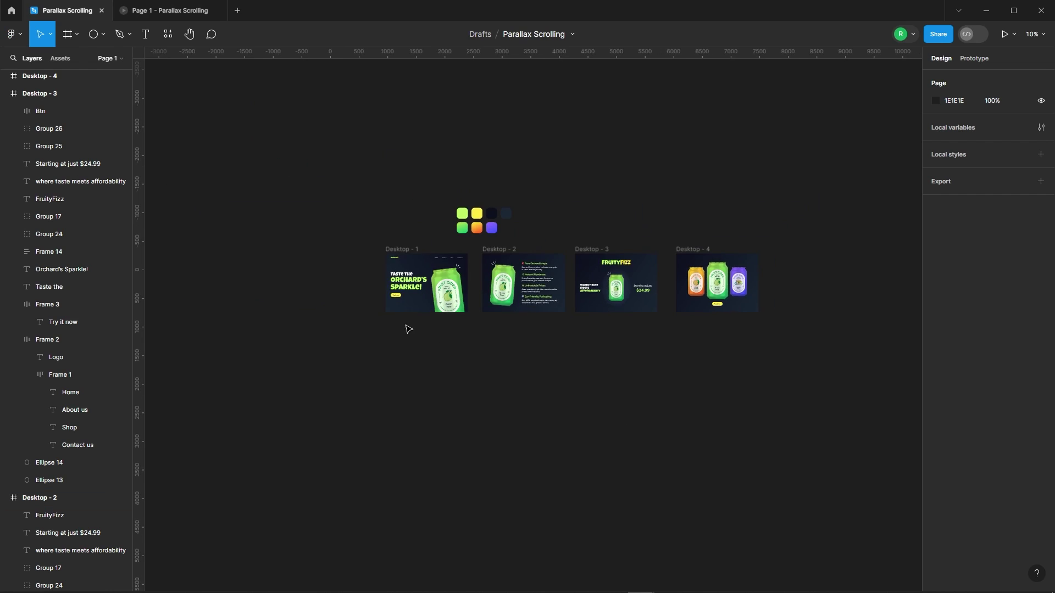
{"action": "scroll", "coordinate": [528, 219], "scroll_direction": "up", "scroll_amount": 4}
{"action": "left_click", "coordinate": [562, 176]}
{"action": "scroll", "coordinate": [561, 176], "scroll_direction": "up", "scroll_amount": 3}
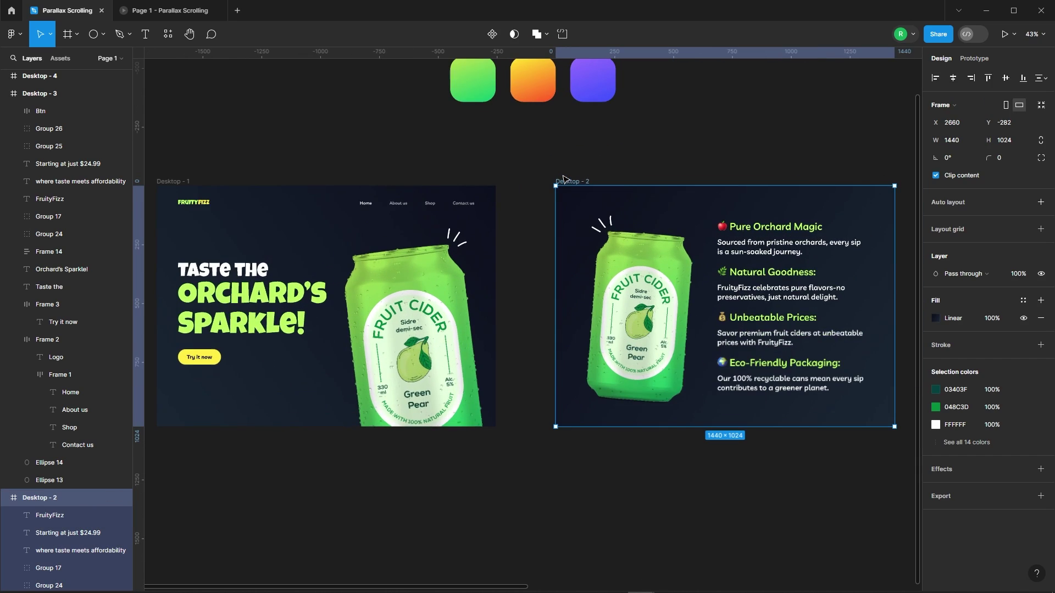
{"action": "left_click", "coordinate": [974, 60]}
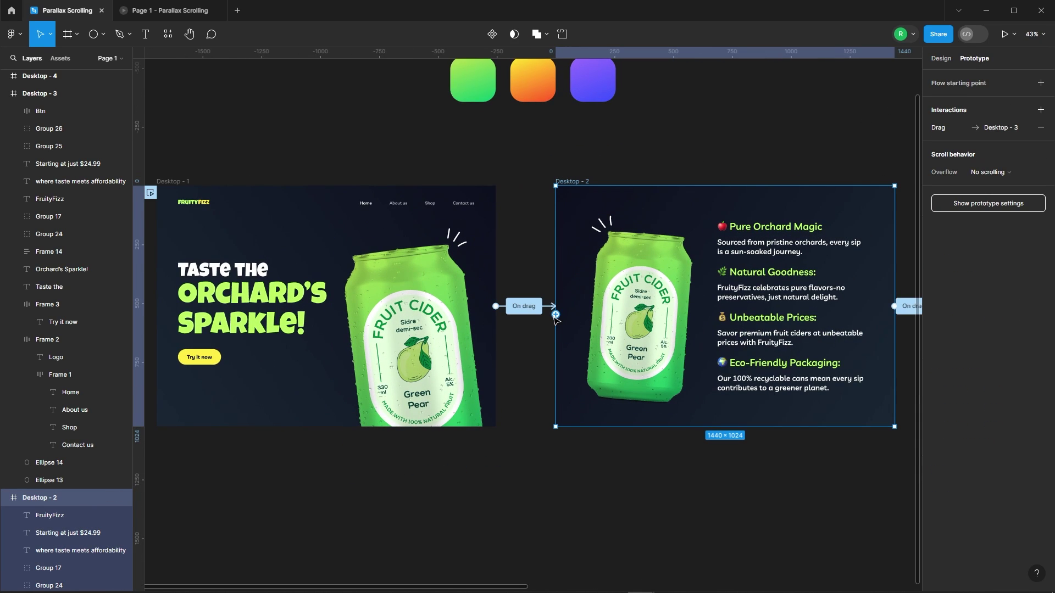
{"action": "left_click_drag", "start_coordinate": [555, 315], "coordinate": [471, 315]}
{"action": "left_click", "coordinate": [455, 334]}
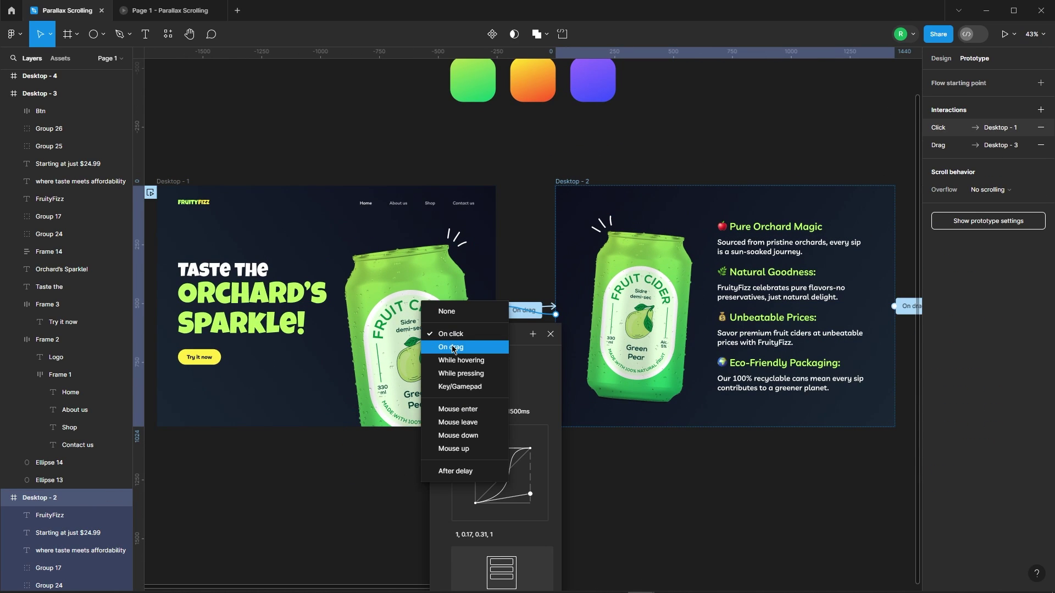
{"action": "left_click", "coordinate": [451, 347]}
Set the Desktop - 2 to Desktop - 1 transition to Move in with the downward direction
{"action": "scroll", "coordinate": [472, 236], "scroll_direction": "down", "scroll_amount": 5}
{"action": "scroll", "coordinate": [473, 236], "scroll_direction": "up", "scroll_amount": 1}
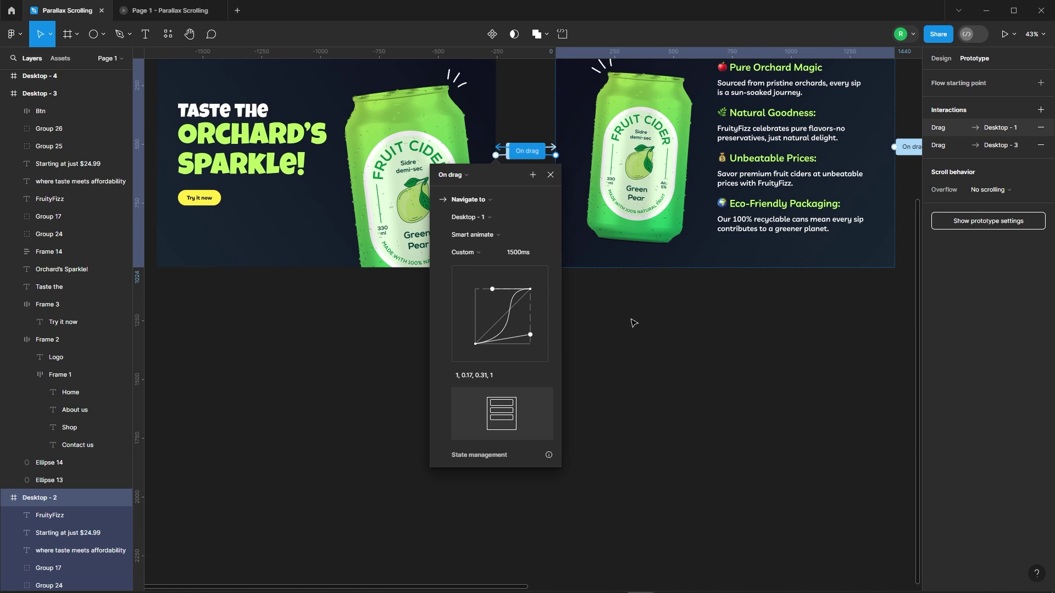
{"action": "left_click", "coordinate": [471, 237]}
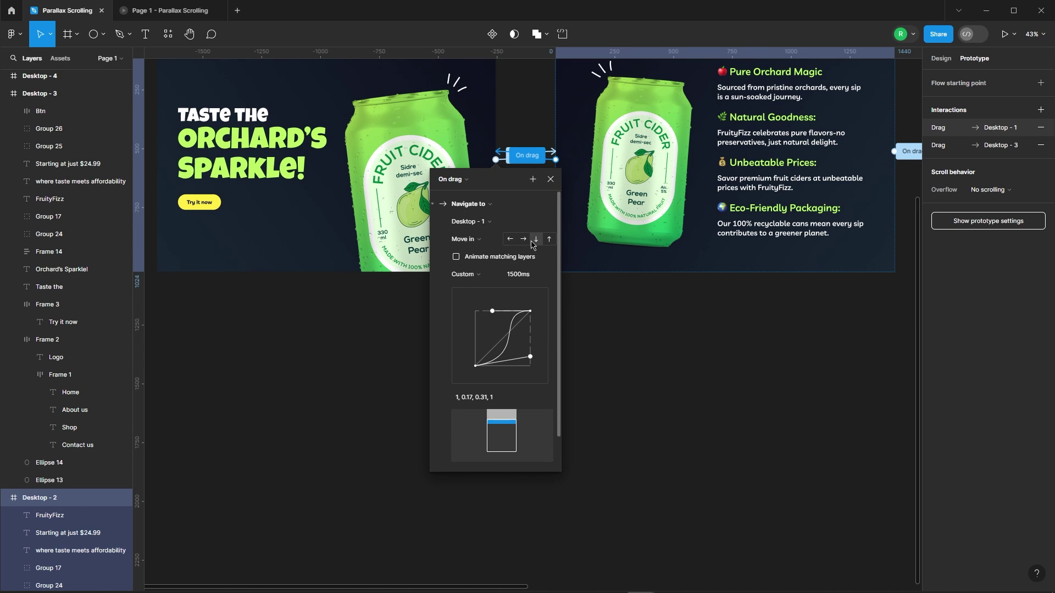
{"action": "left_click", "coordinate": [553, 183]}
Preview Flow 1 from Desktop - 1 fitted to the screen, test the return transition, and go back to the design file
{"action": "scroll", "coordinate": [603, 332], "scroll_direction": "down", "scroll_amount": 3}
{"action": "left_click", "coordinate": [314, 154]}
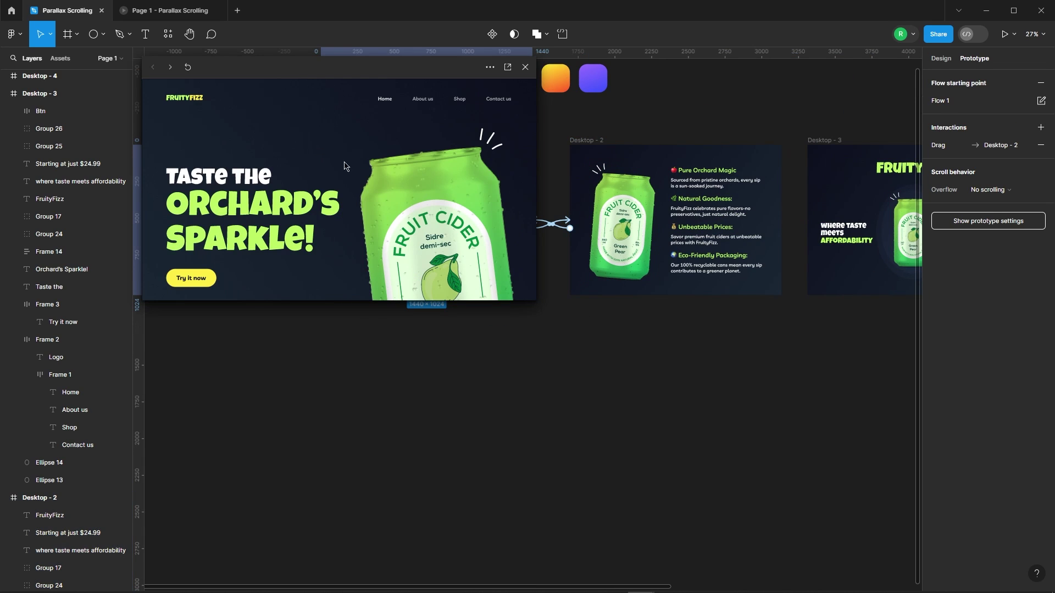
{"action": "left_click", "coordinate": [507, 68]}
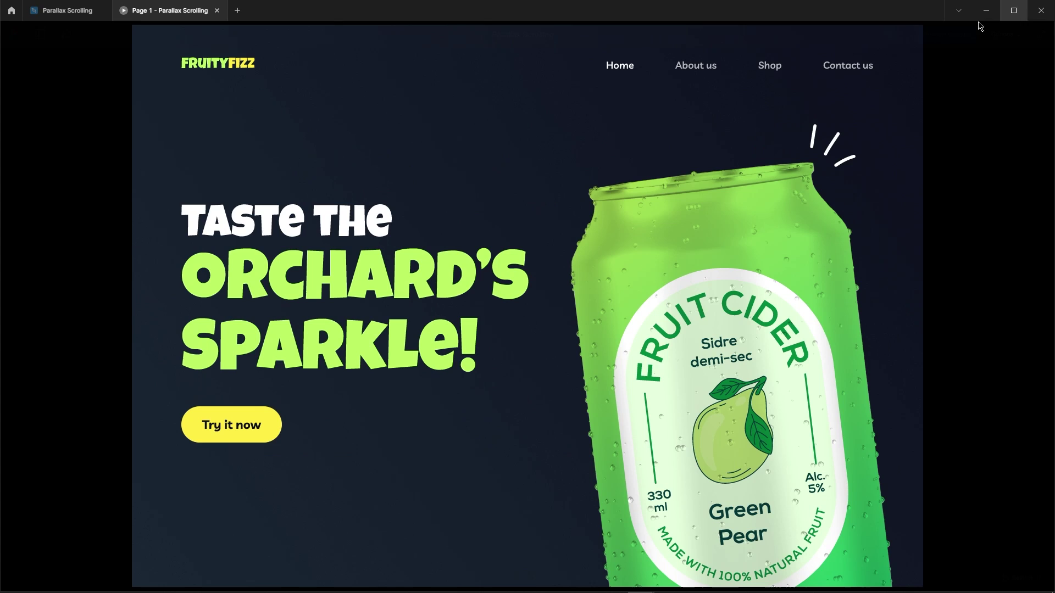
{"action": "left_click", "coordinate": [1005, 34]}
{"action": "left_click", "coordinate": [950, 67]}
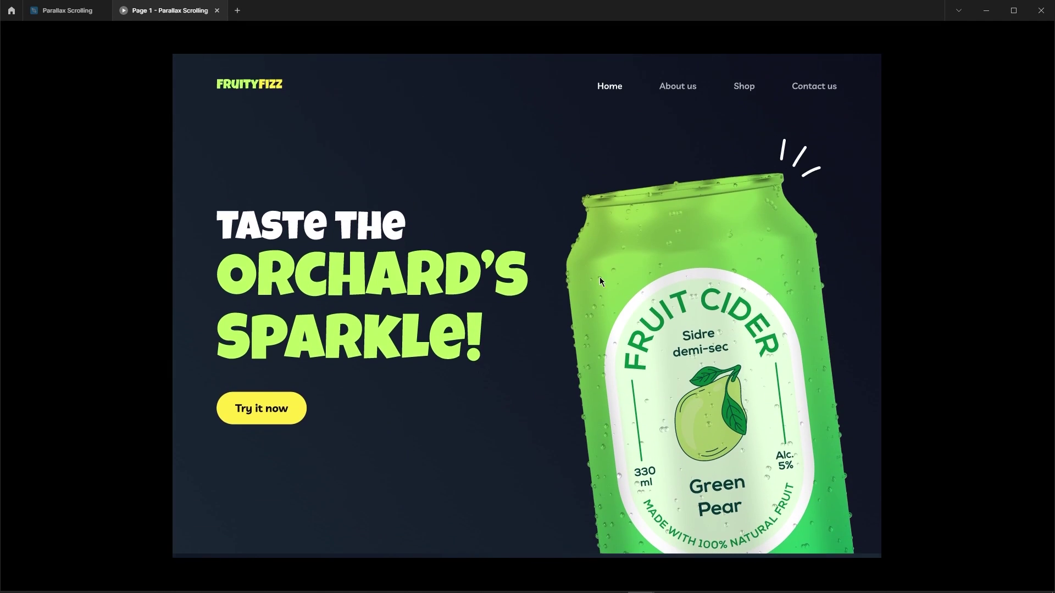
{"action": "left_click", "coordinate": [80, 13]}
Enable Animate matching layers for the Desktop - 2 to Desktop - 1 transition and test dragging between both frames in the preview
{"action": "left_click", "coordinate": [546, 224]}
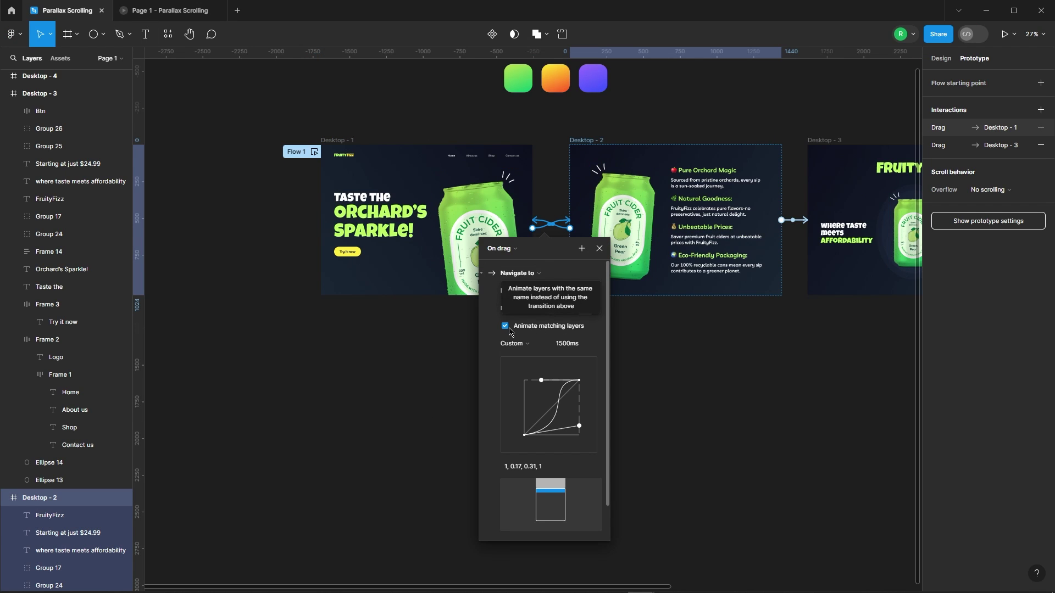
{"action": "left_click", "coordinate": [167, 11]}
{"action": "left_click_drag", "start_coordinate": [558, 354], "coordinate": [559, 167]}
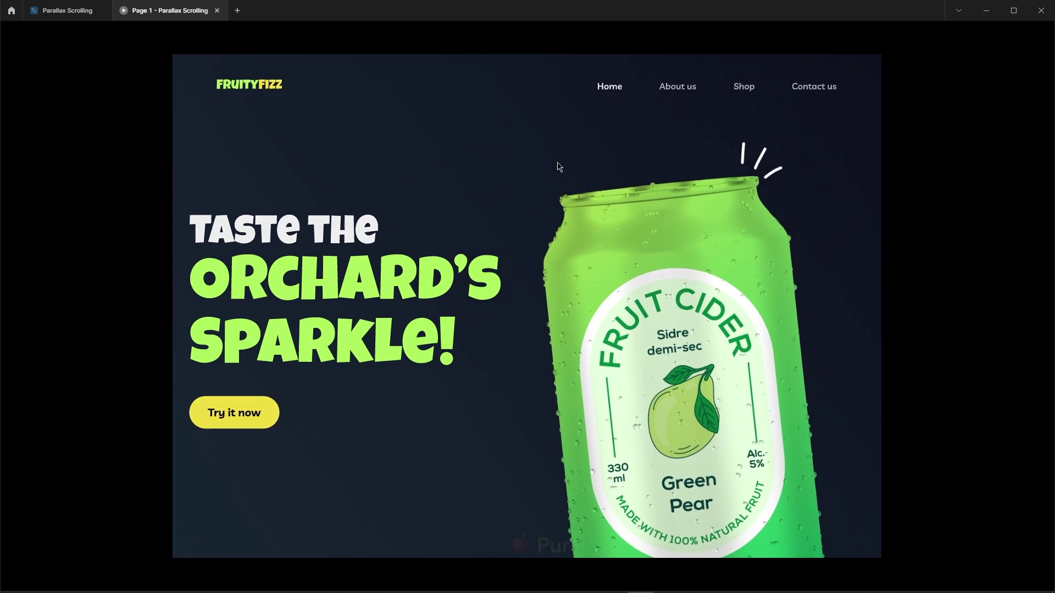
{"action": "left_click_drag", "start_coordinate": [568, 301], "coordinate": [592, 232]}
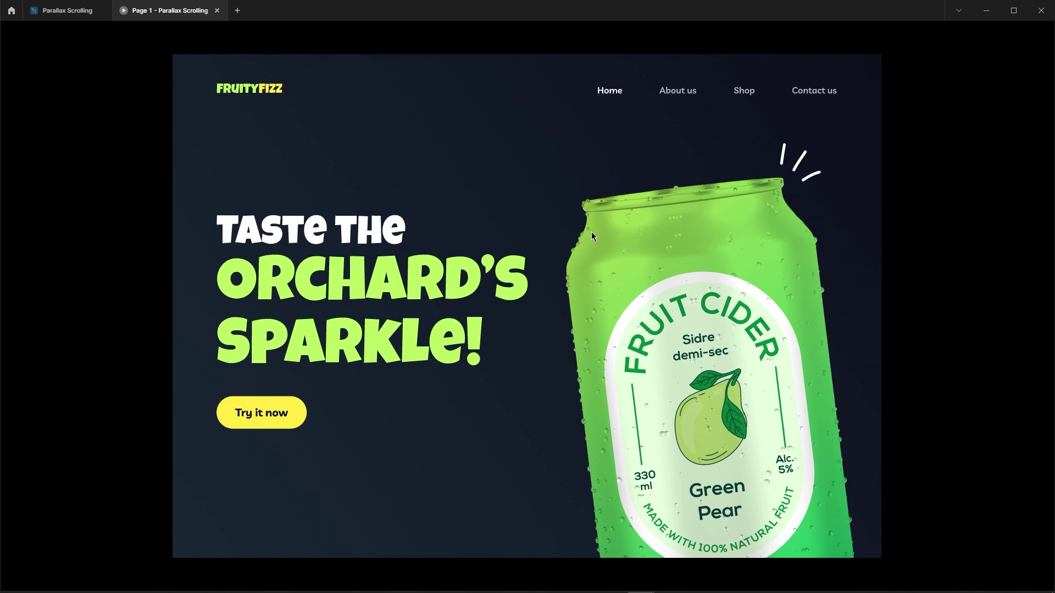
{"action": "left_click", "coordinate": [62, 11]}
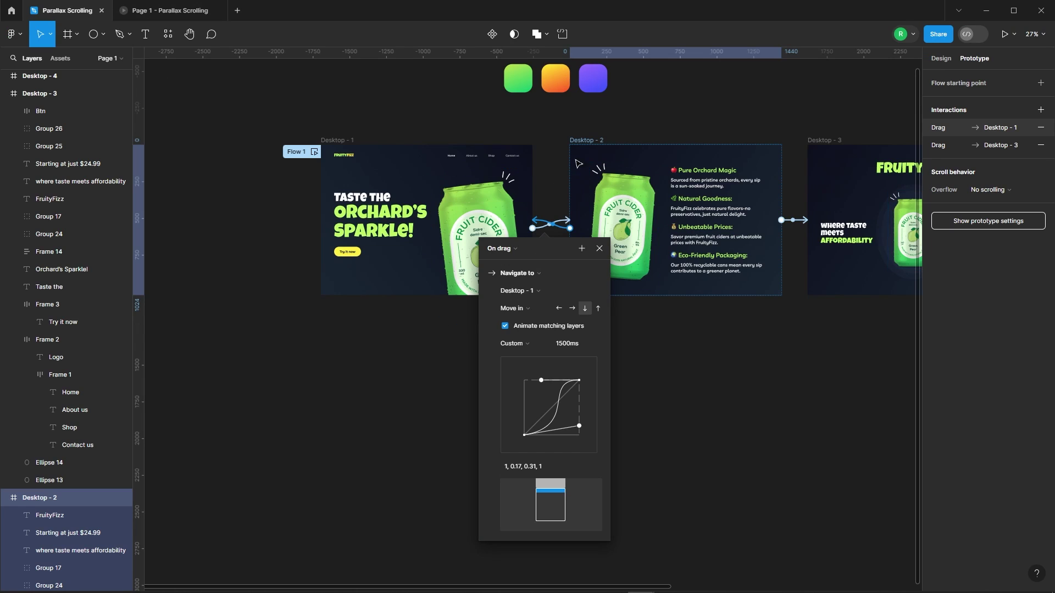
Connect Desktop - 3 back to Desktop - 2 with an On drag interaction, using downward Move in and animated matching layers
{"action": "left_click", "coordinate": [584, 145]}
{"action": "scroll", "coordinate": [750, 209], "scroll_direction": "right", "scroll_amount": 5}
{"action": "left_click", "coordinate": [596, 122]}
{"action": "left_click_drag", "start_coordinate": [583, 198], "coordinate": [528, 207]}
{"action": "left_click", "coordinate": [511, 227]}
{"action": "left_click", "coordinate": [511, 239]}
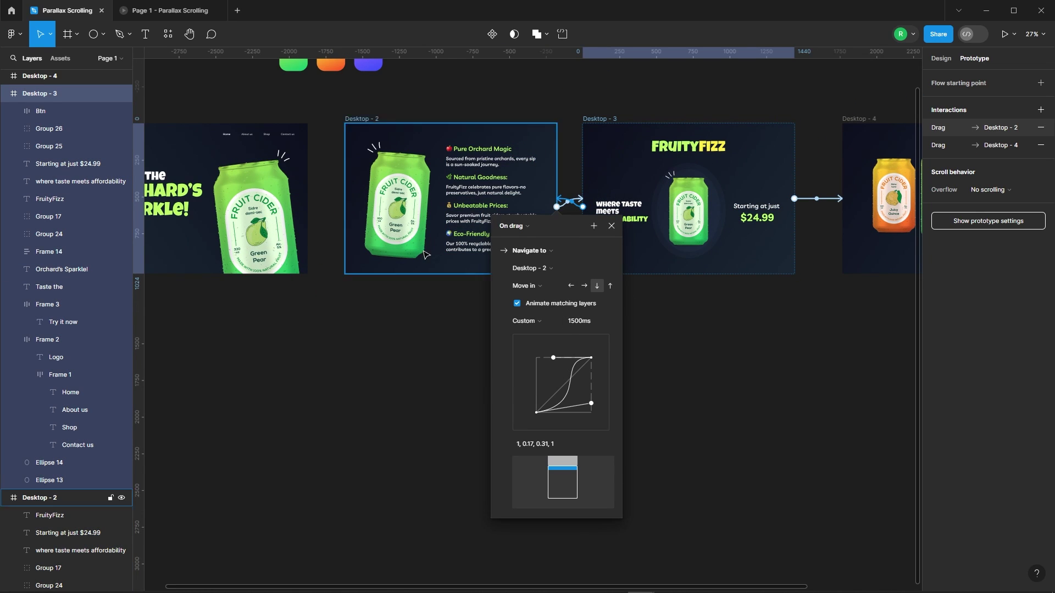
Connect Desktop - 4 back to Desktop - 3 with an On drag interaction, using the same downward Move in with matching layers
{"action": "scroll", "coordinate": [424, 255], "scroll_direction": "down", "scroll_amount": 3}
{"action": "left_click", "coordinate": [730, 156]}
{"action": "left_click", "coordinate": [701, 216]}
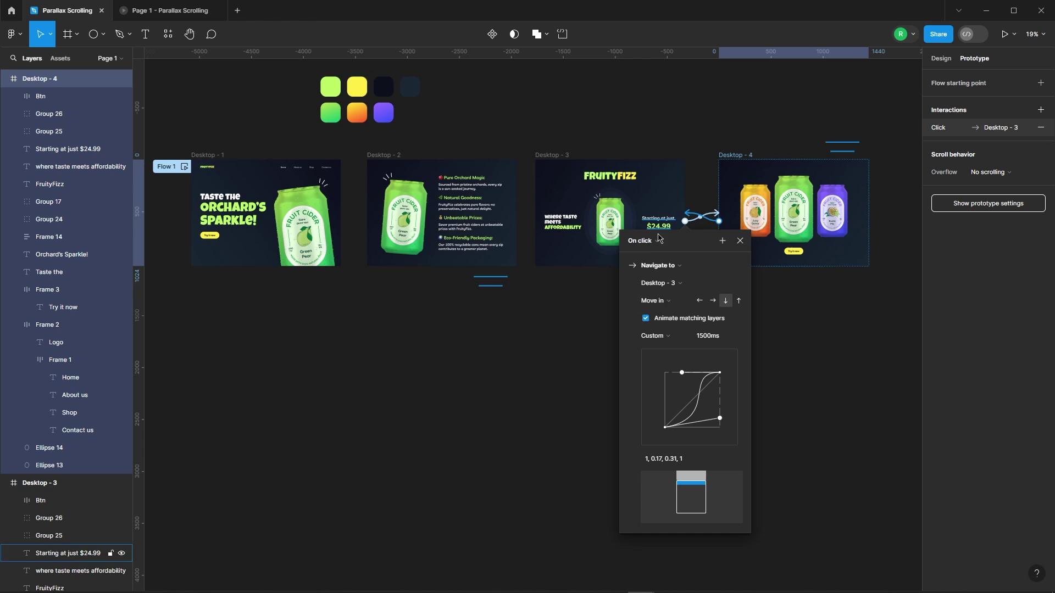
{"action": "left_click", "coordinate": [681, 266]}
{"action": "left_click", "coordinate": [701, 251]}
{"action": "key", "text": "Escape"}
Test the drag transitions between the FruityFizz frames in the prototype preview, starting from Desktop - 1
{"action": "left_click", "coordinate": [170, 11]}
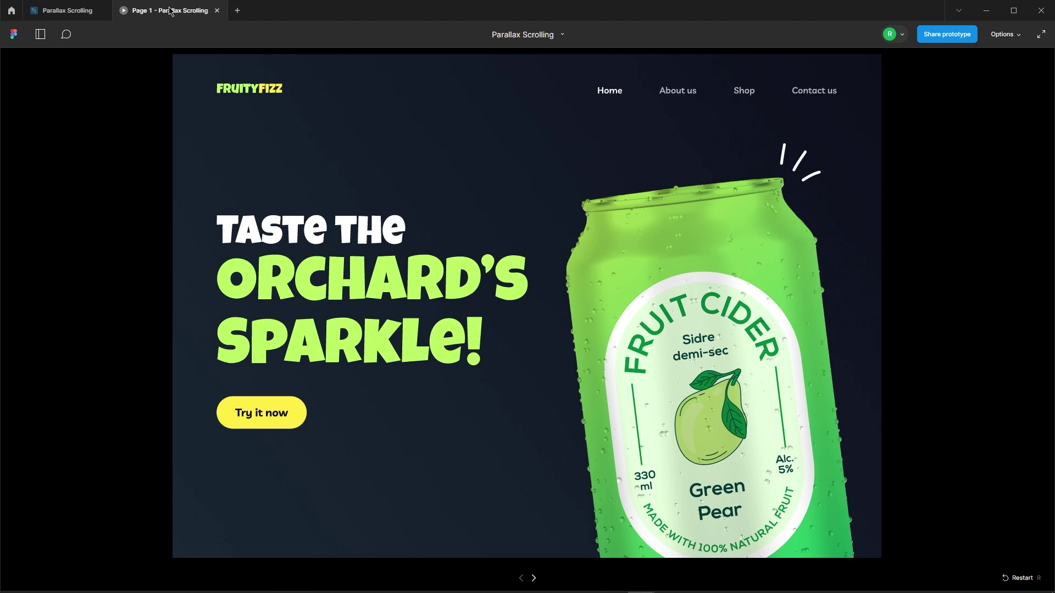
{"action": "left_click_drag", "start_coordinate": [611, 401], "coordinate": [655, 254]}
{"action": "left_click_drag", "start_coordinate": [551, 412], "coordinate": [569, 308]}
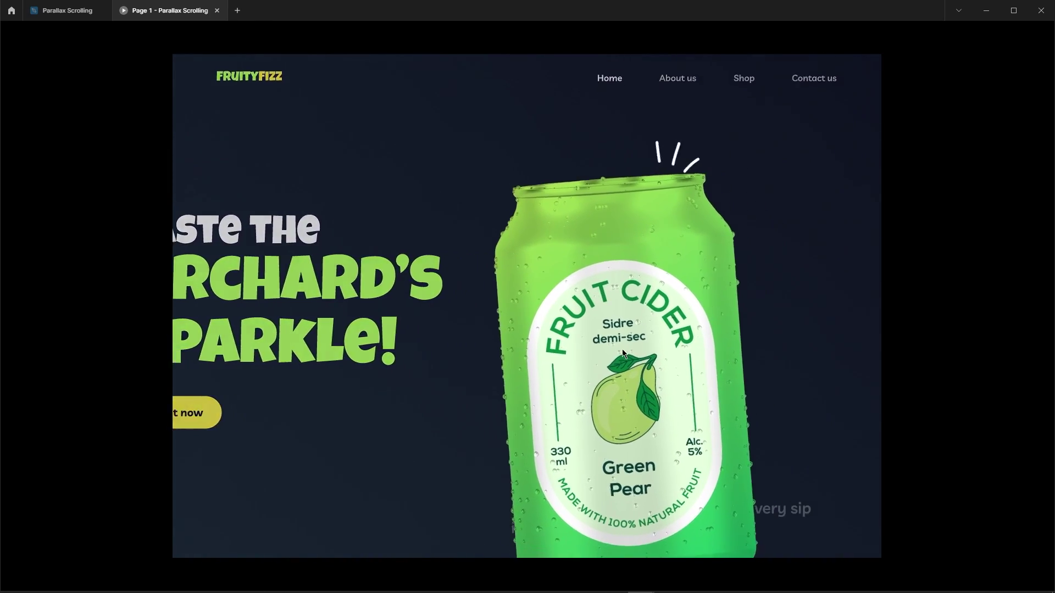
{"action": "left_click_drag", "start_coordinate": [610, 398], "coordinate": [603, 339]}
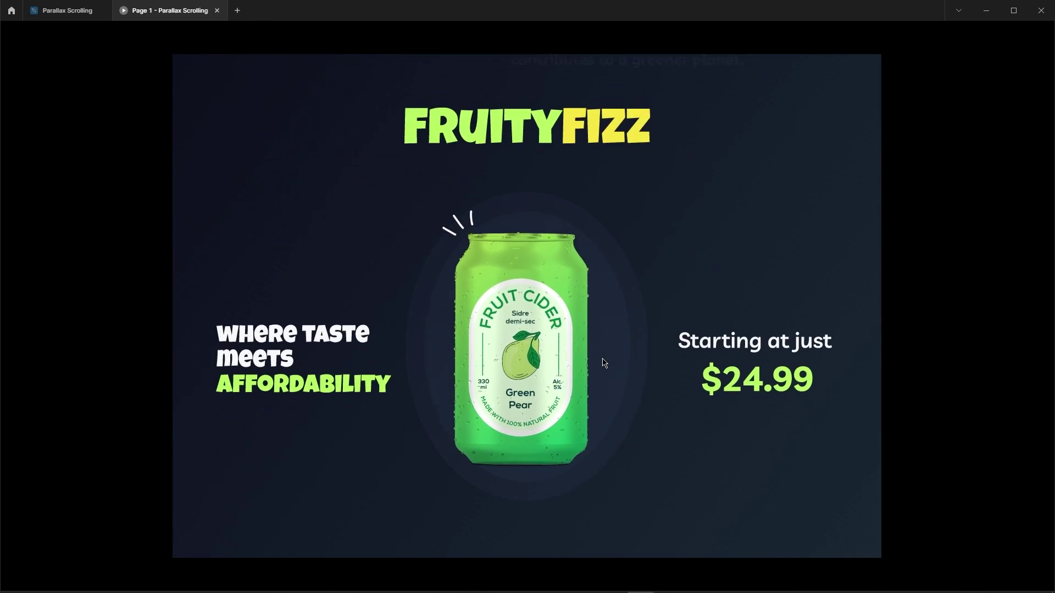